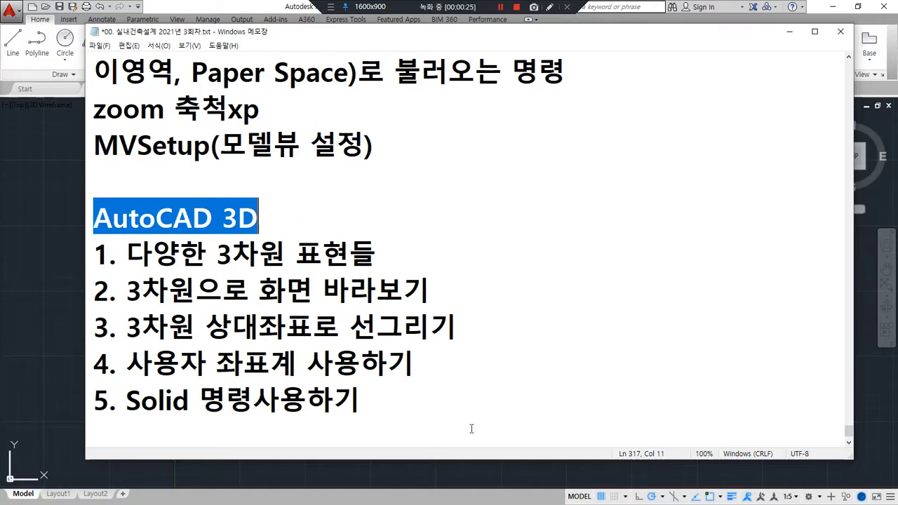
- Renumber the "Solid 명령사용하기" item as 6 and start a new line numbered 5 above it
left_click(434, 255)
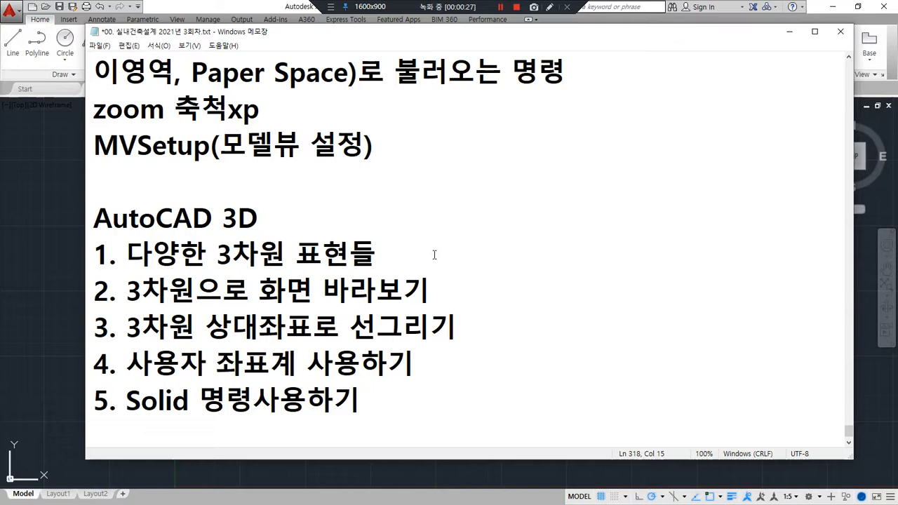
key("Down")
key("Down")
key("Down")
key("Down")
key("Home")
key("Delete")
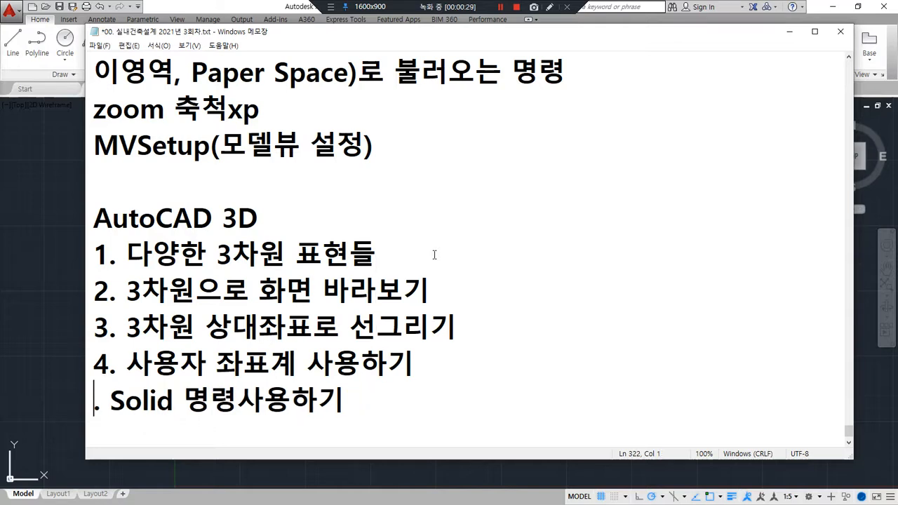
type("5")
key("Return")
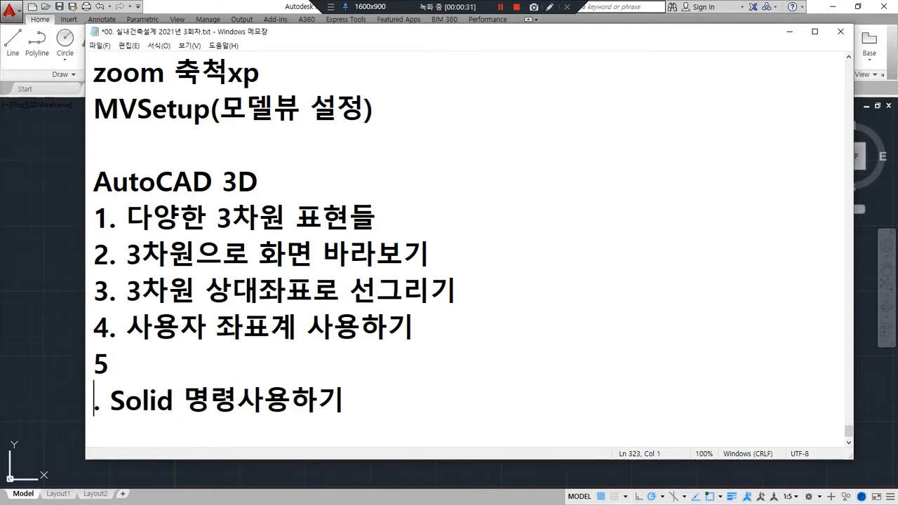
type("6")
- Complete item 5 of the AutoCAD 3D list with the text "Surface 명령사용하기"
key("Up")
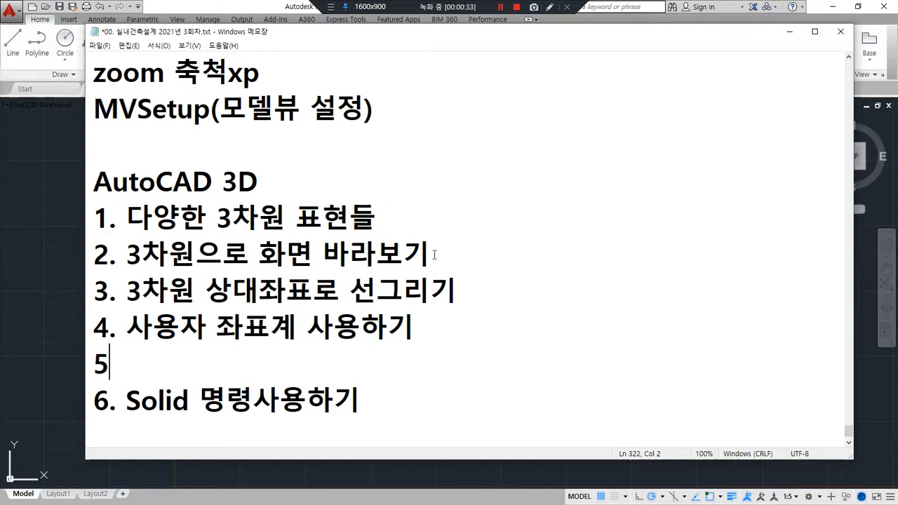
type(". Surfa")
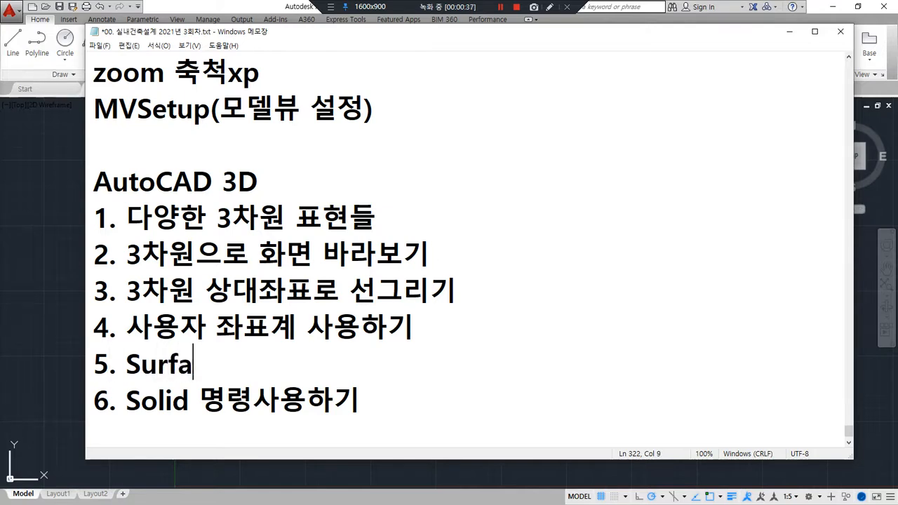
type("ce 명령사용하기")
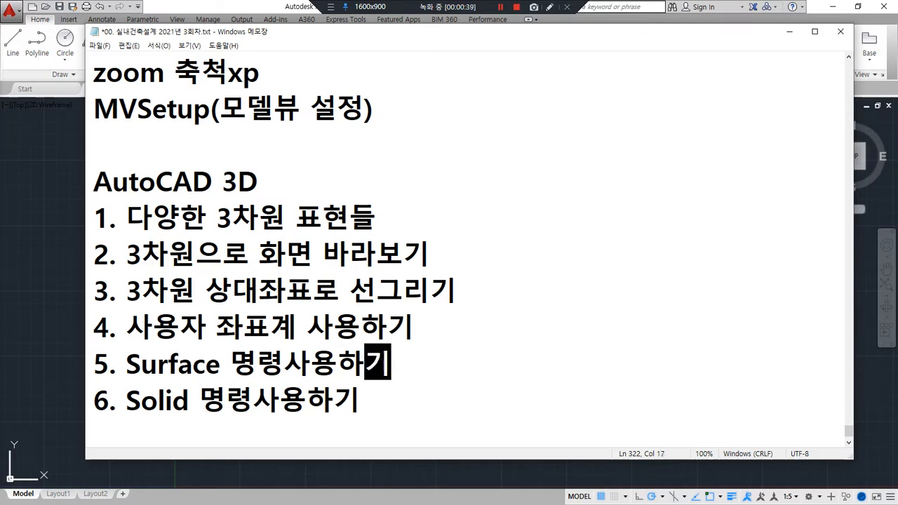
key("Right")
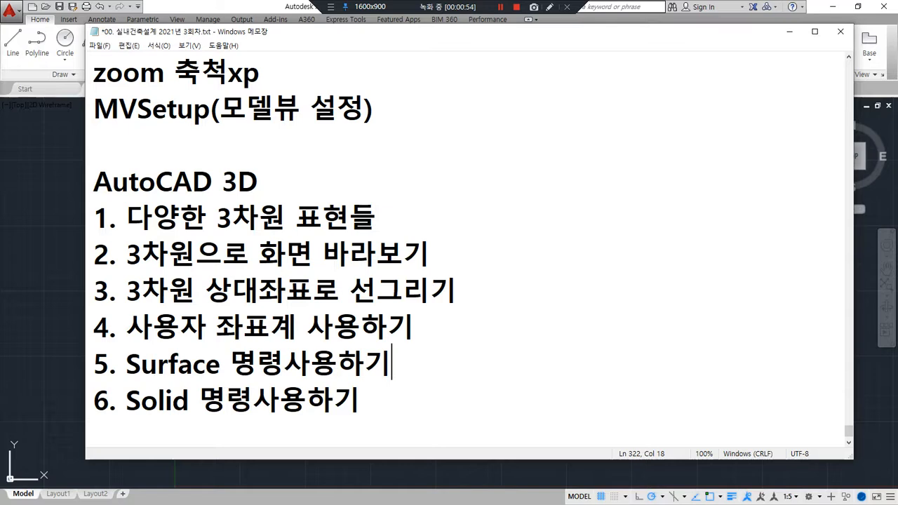
- Add an indented line "Wireframe 방식" beneath item 1, "다양한 3차원 표현들"
left_click(417, 218)
key("Return")
key("Tab")
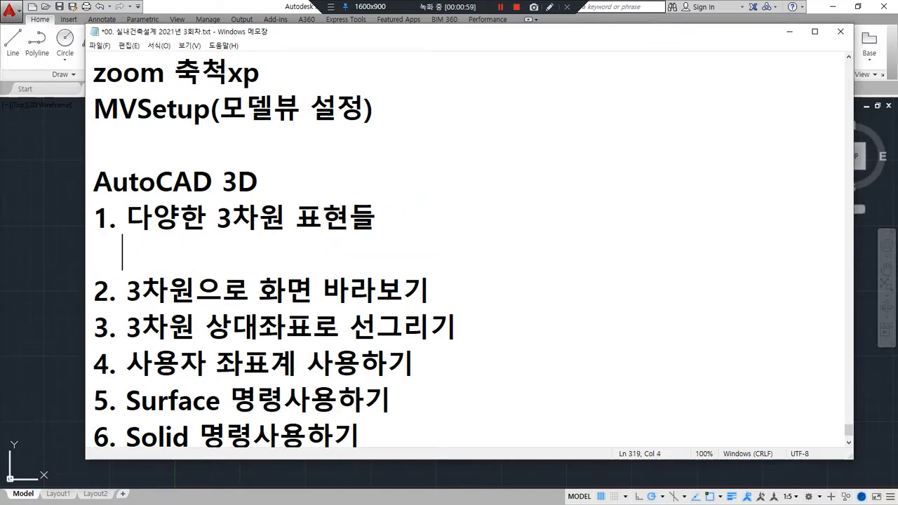
type("Wir")
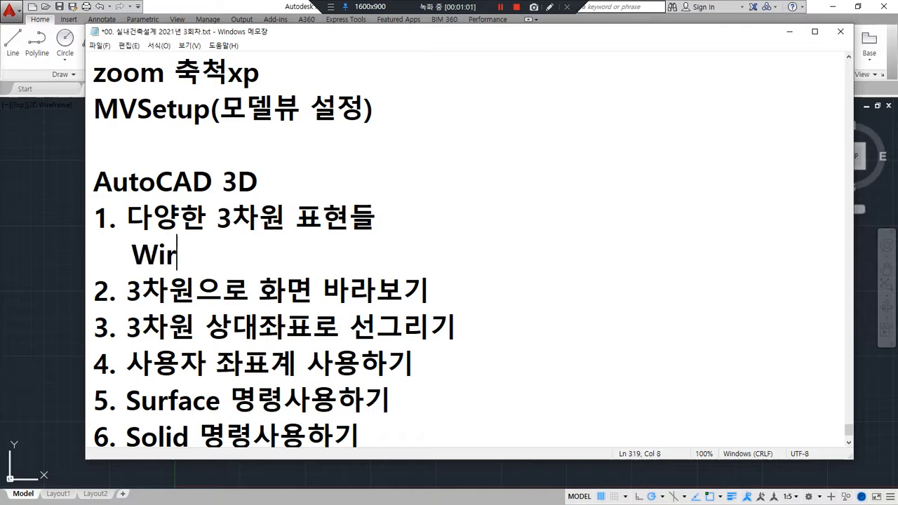
type("eframe")
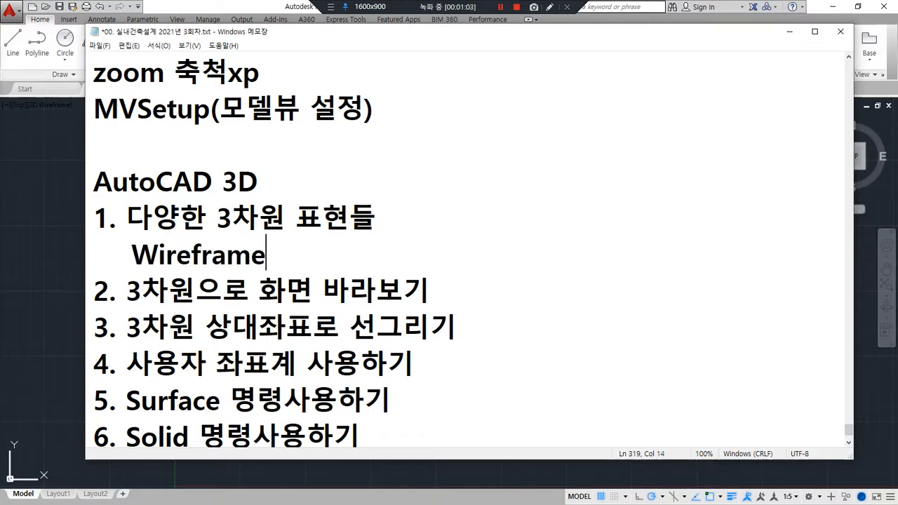
type(" 방ㅅㅣㄱ")
- Add an indented line "Serface 방식(Mesh 방식)" beneath the Wireframe line, aligned with it
key("Return")
key("Tab")
key("BackSpace")
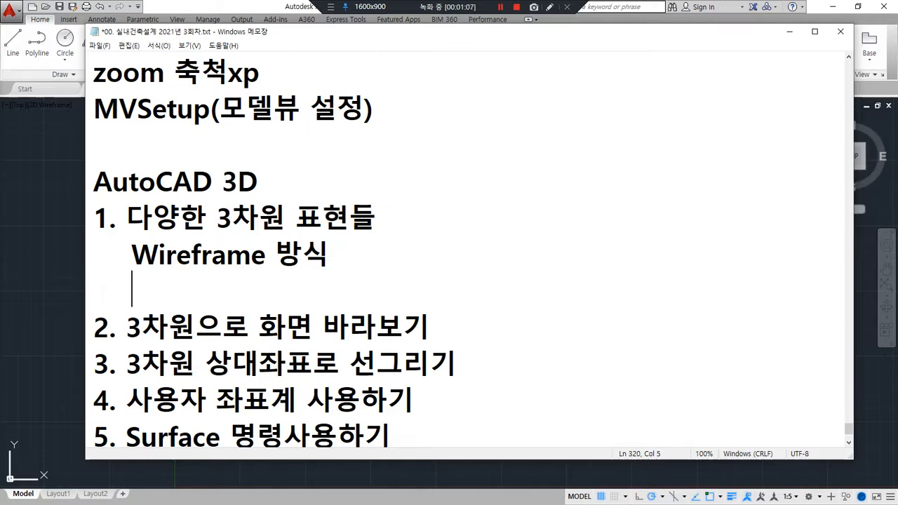
type("Serfa")
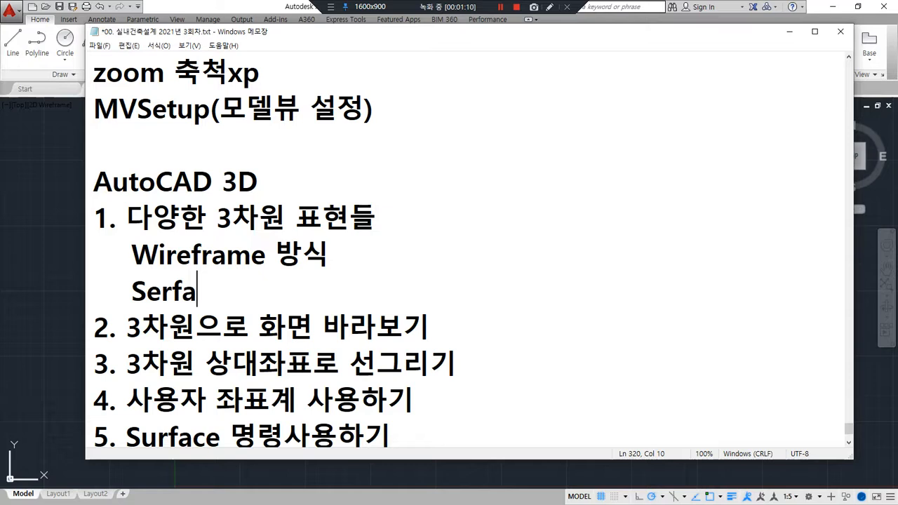
type("ce 방ㅅ")
type("식(Me")
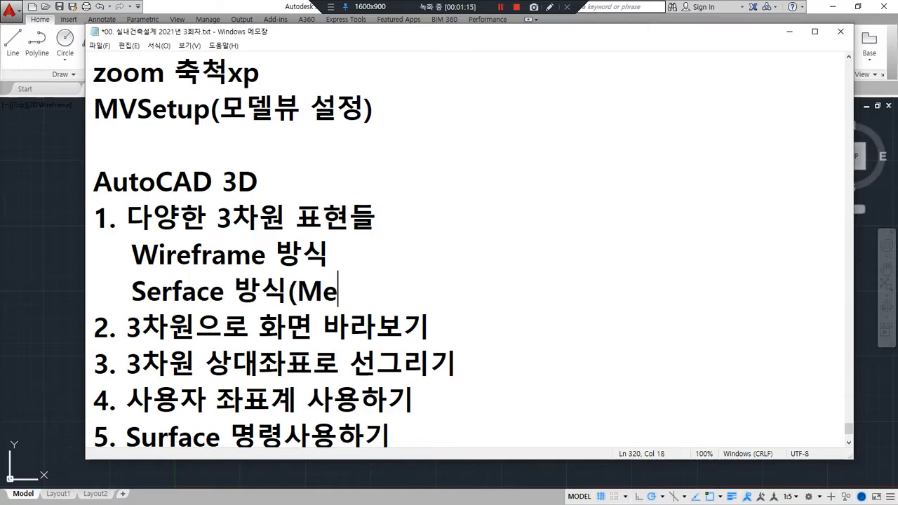
type("sh)")
key("Down")
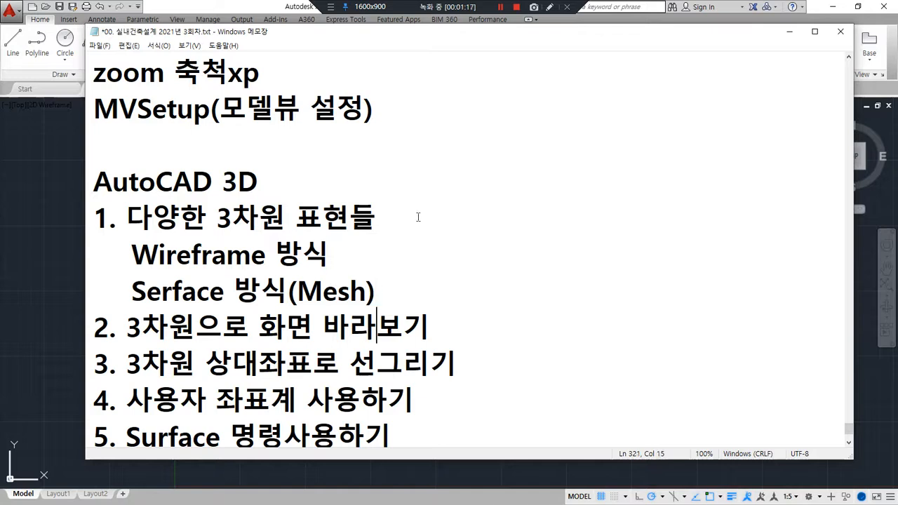
key("Up")
key("Left")
type("ㅂ")
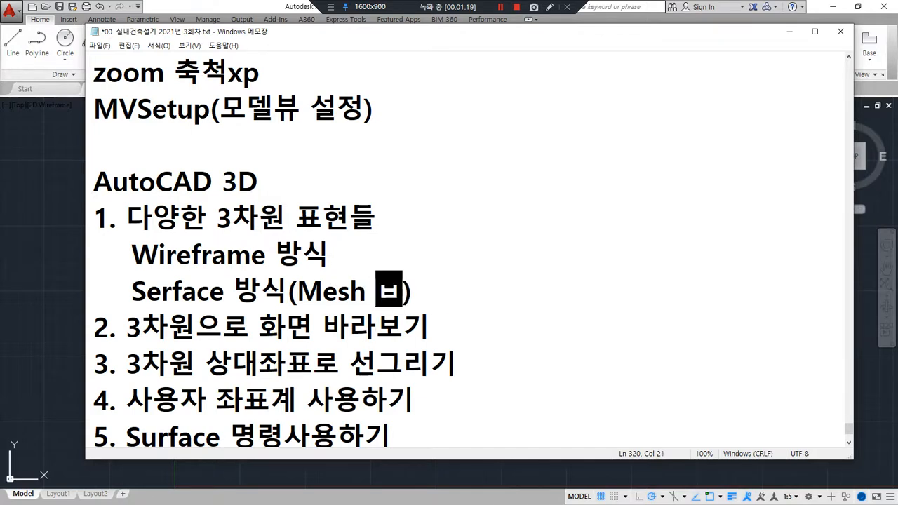
type("방식")
- Add an aligned line "Solid 방식" beneath the Serface line
key("End")
key("Return")
key("Tab")
key("BackSpace")
type("Solid ")
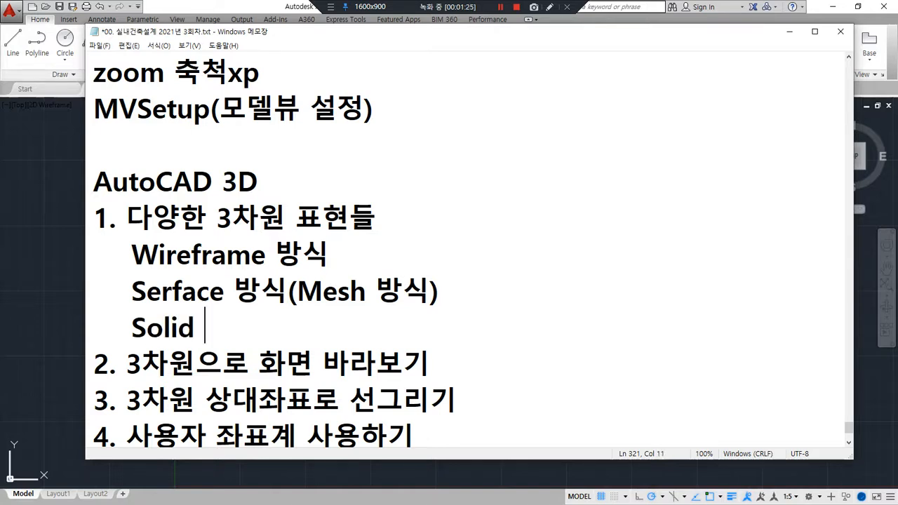
type("방식")
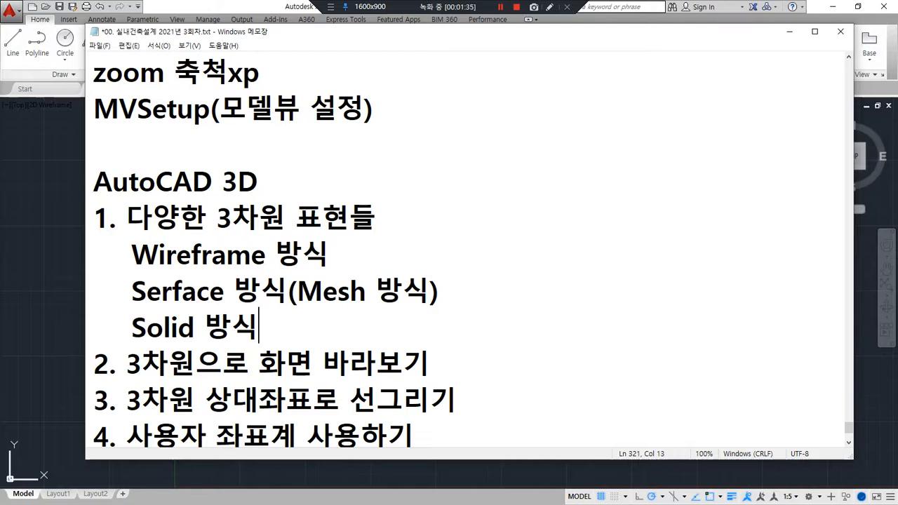
- Append the description "- 철사모양의 구조" to the "Wireframe 방식" line
key("Up")
key("Up")
key("End")
type("- 철사모양의 구조")
- Replace "철사모양의" in the Wireframe description with "가느다란 선으로 이루어진"
key("Left")
key("Left")
key("Left")
key("Left")
key("Left")
key("Left")
key("Left")
key("Left")
key("Right")
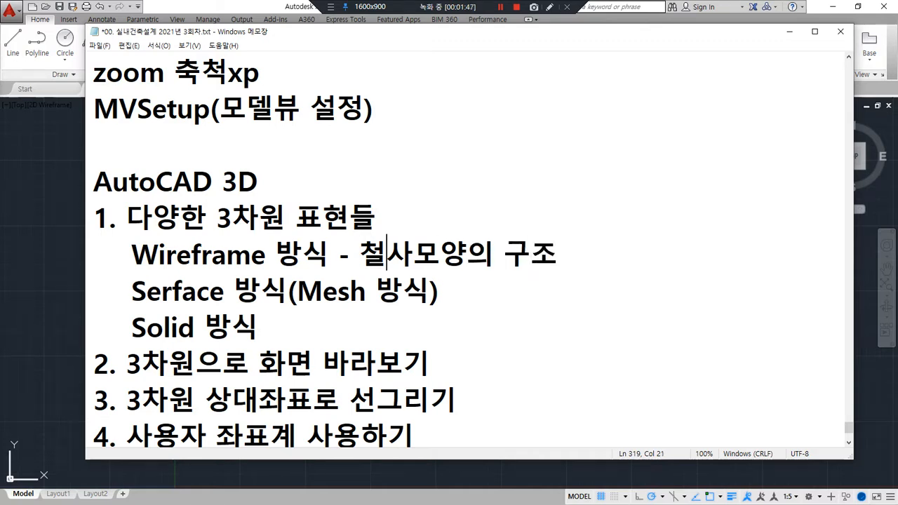
key("BackSpace")
key("Delete")
type("가ㄴ")
type("느다란 선")
type("으로 이루")
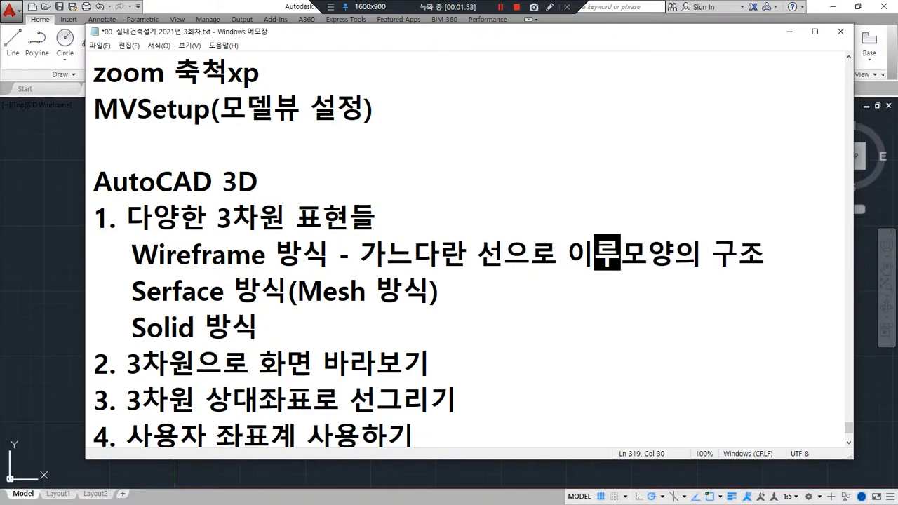
type("어진")
key("Delete")
key("Delete")
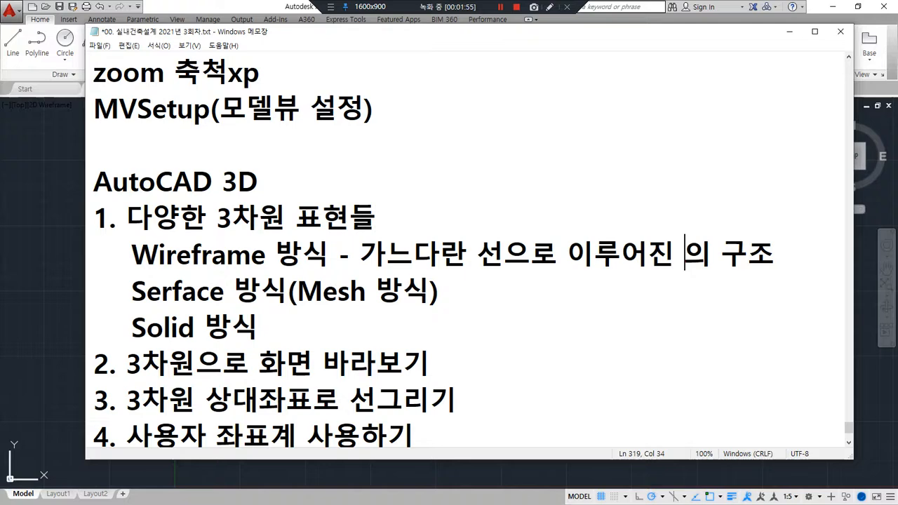
key("Delete")
key("Delete")
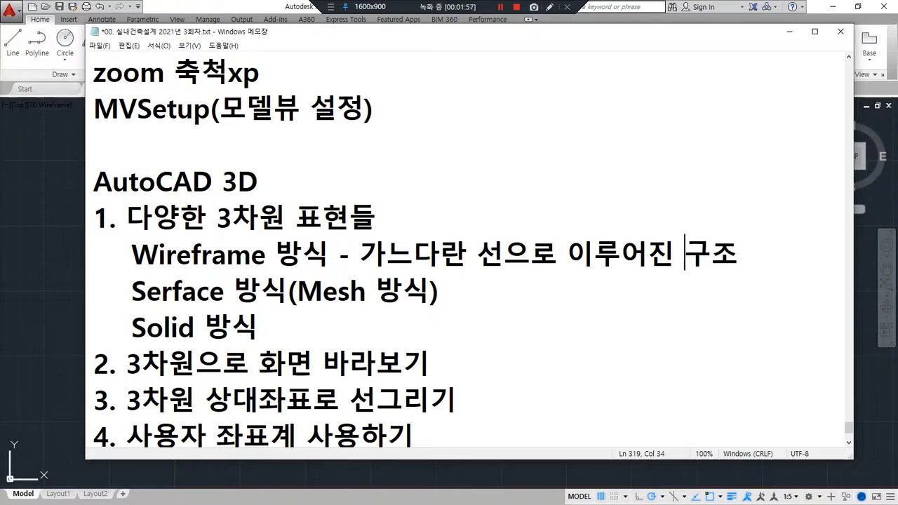
- Replace the word "구조" at the end of the Wireframe description with "3D형태"
type("#")
key("BackSpace")
type("3Dgud")
key("BackSpace")
key("BackSpace")
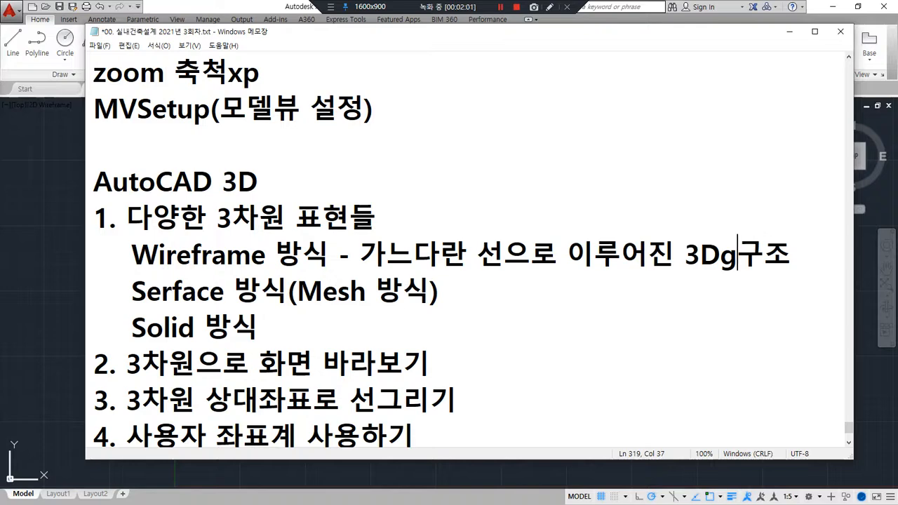
key("BackSpace")
type("형태")
key("Delete")
key("Delete")
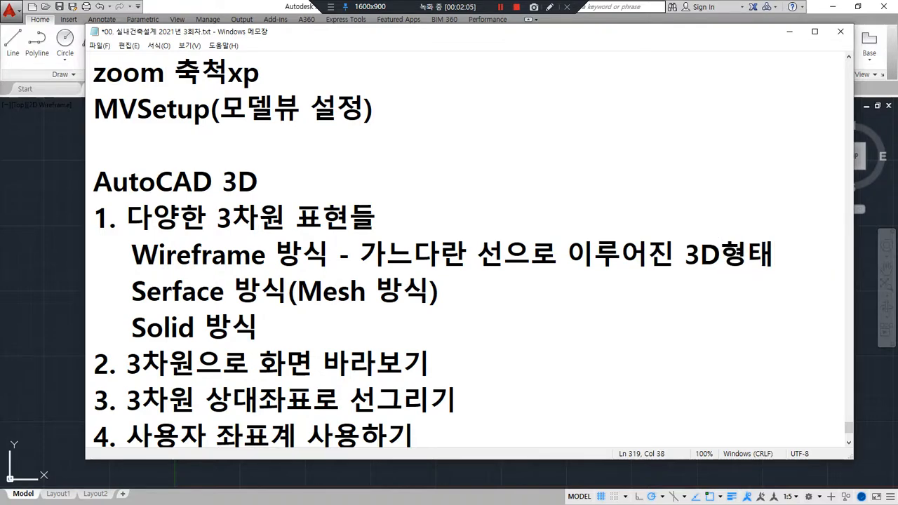
- Append the description "- 표면만 만들어 표현하는 방식" to the "Serface 방식(Mesh 방식)" line
key("Down")
type("- 표면만 ")
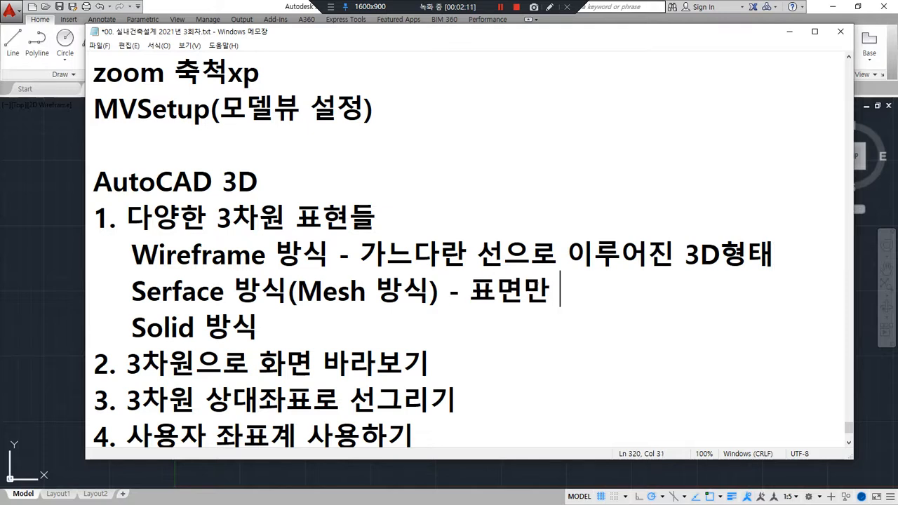
type("만드")
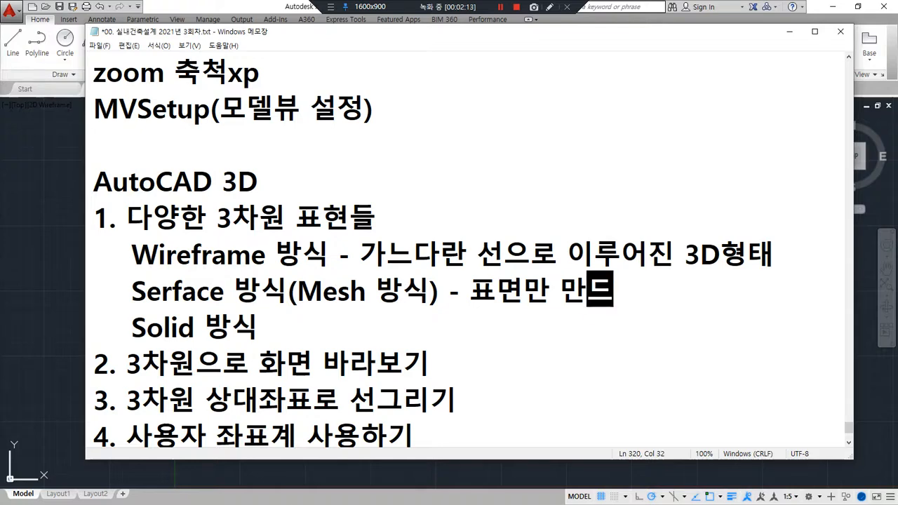
type("들어 표현")
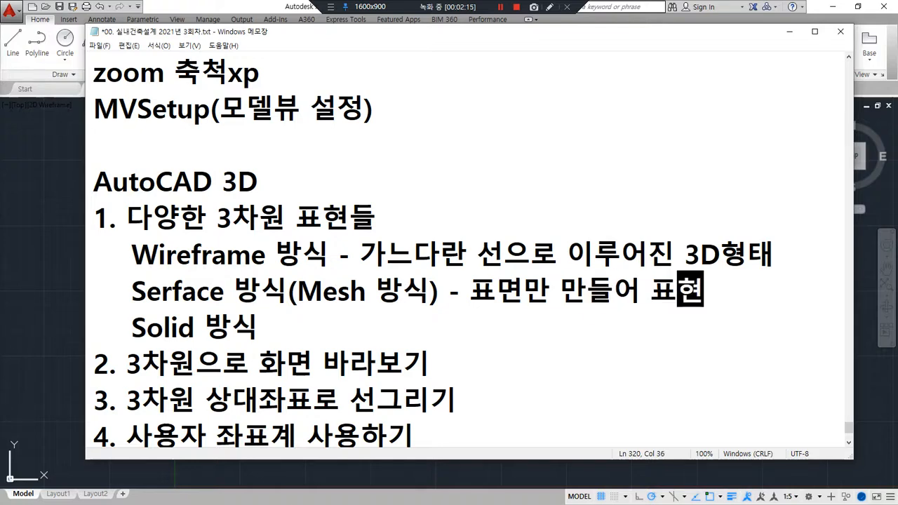
type("하느는 방식")
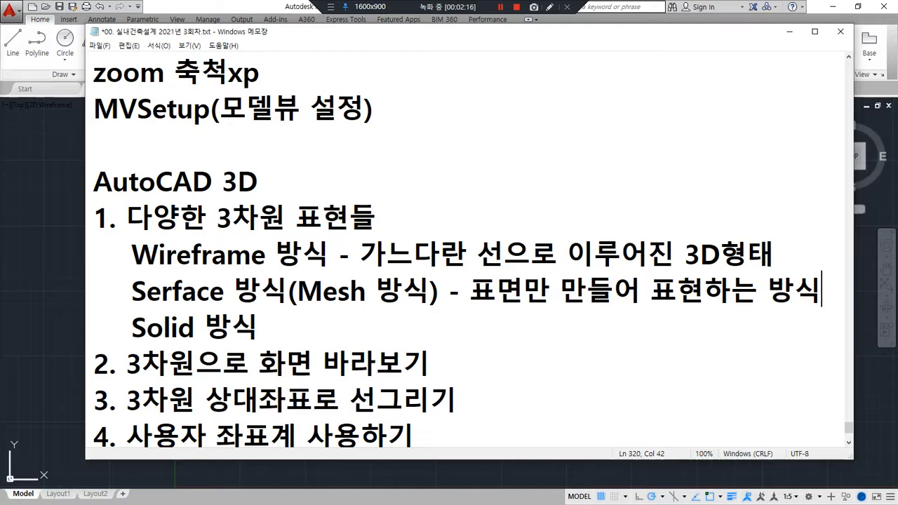
- Append the description "- 도형의 내부가 채워진 형태의 방식" to the "Solid 방식" line
key("Down")
type("- 도형의")
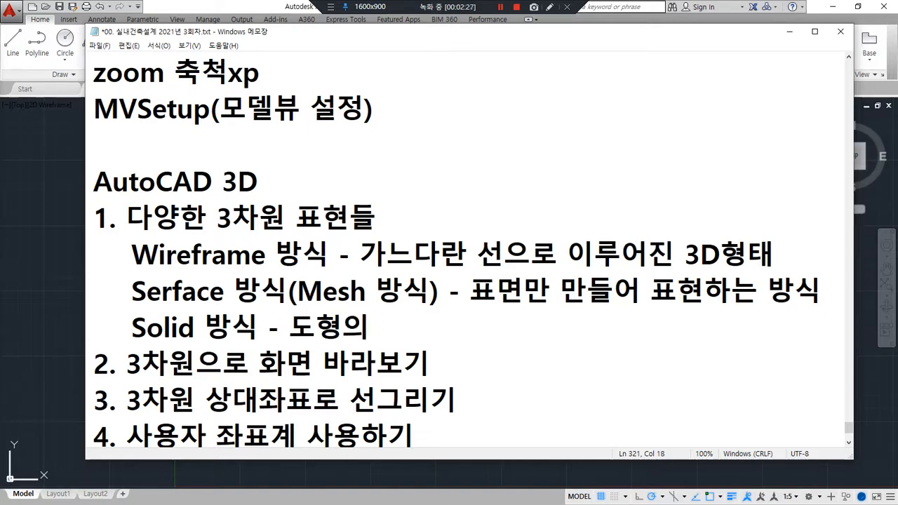
key("BackSpace")
key("BackSpace")
key("BackSpace")
key("BackSpace")
key("BackSpace")
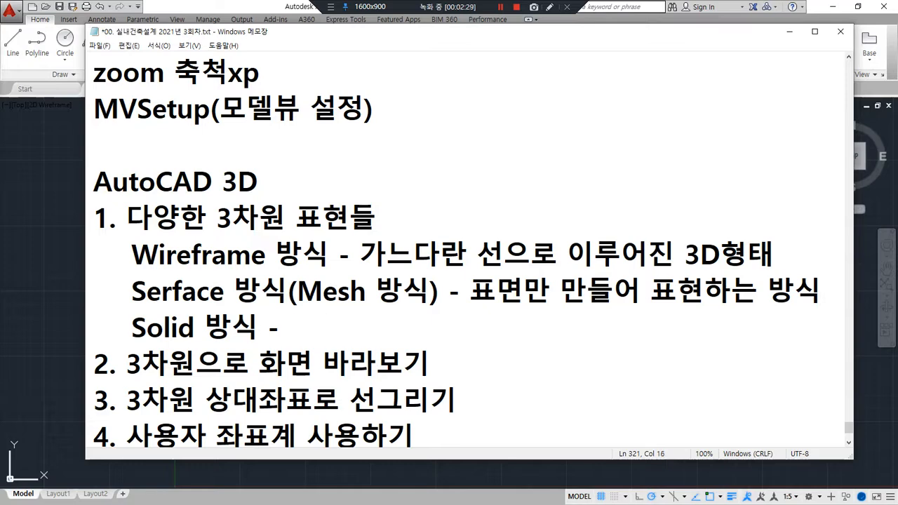
type("도형의 내부가 채")
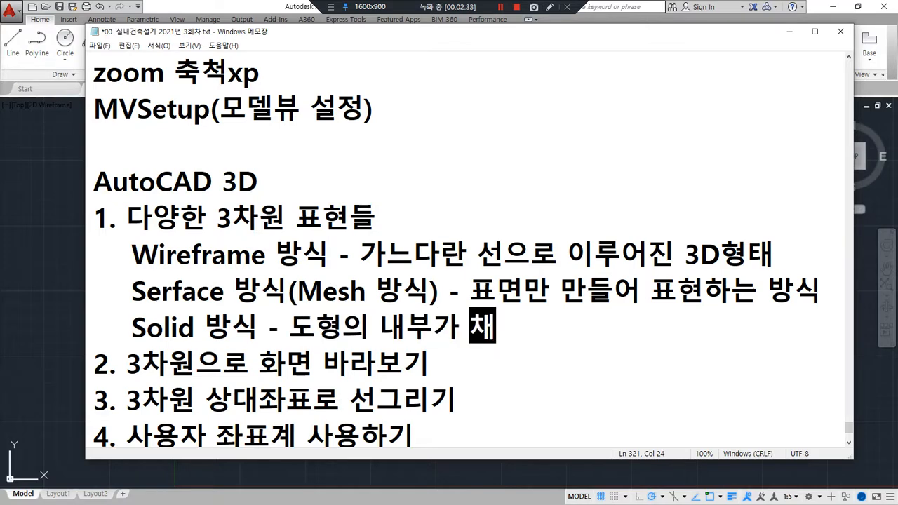
type("원진")
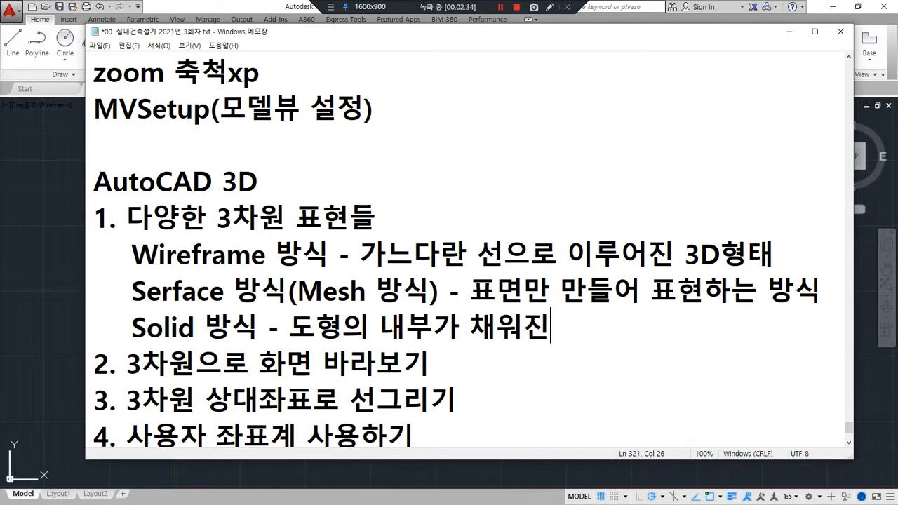
type(" 형태의 방식")
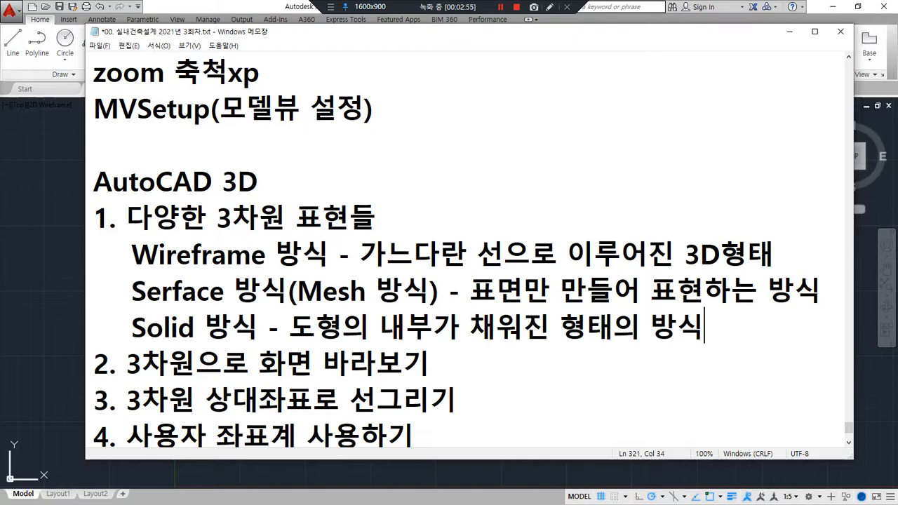
- Draw double red underlines beneath the Wireframe and Solid description lines with the screen annotation pen
left_click(549, 6)
left_click_drag(109, 267, 737, 269)
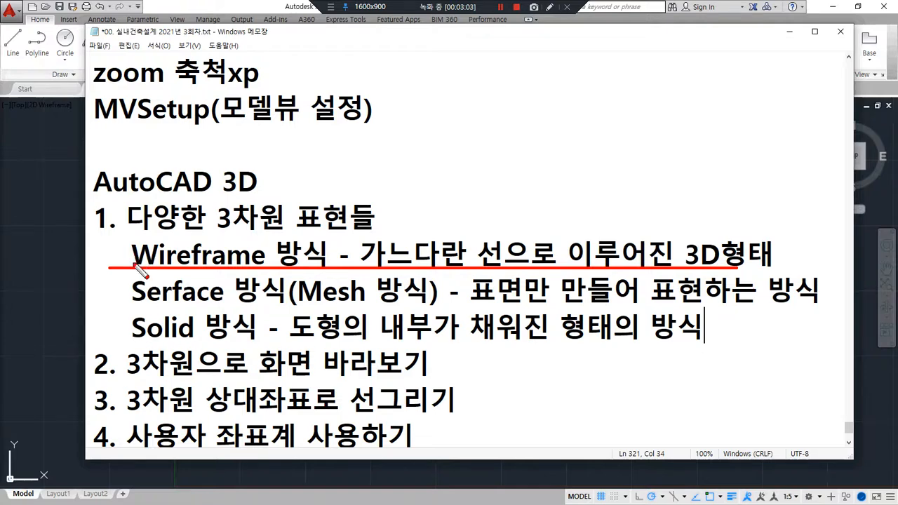
left_click_drag(126, 272, 759, 277)
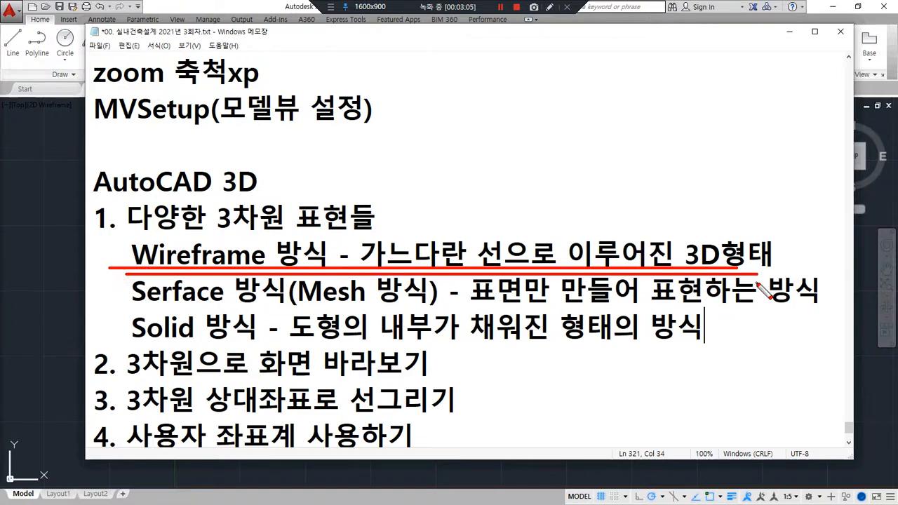
mouse_move(128, 340)
left_mouse_down()
mouse_move(705, 351)
mouse_move(123, 348)
left_mouse_up()
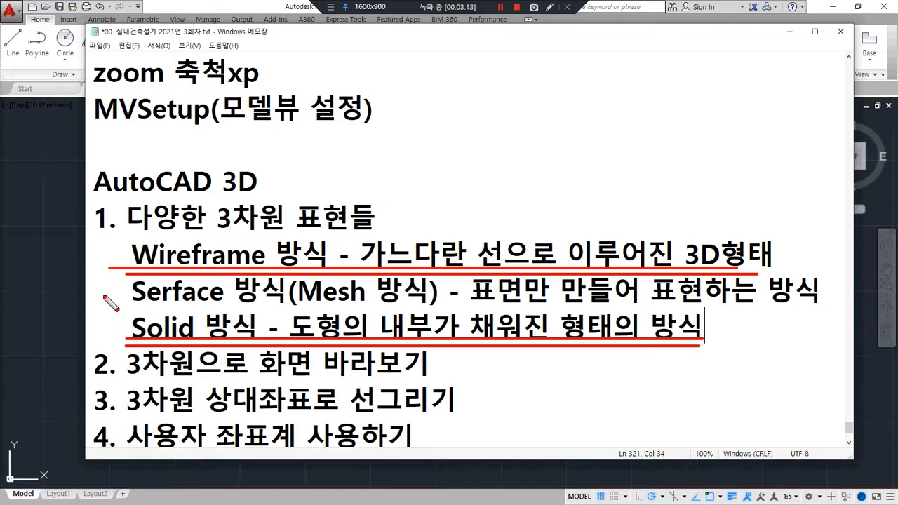
- Draw a red check mark beside the "Serface 방식(Mesh 방식)" line with the annotation pen, and clear all screen annotations
left_click_drag(107, 284, 124, 282)
left_click_drag(105, 286, 123, 281)
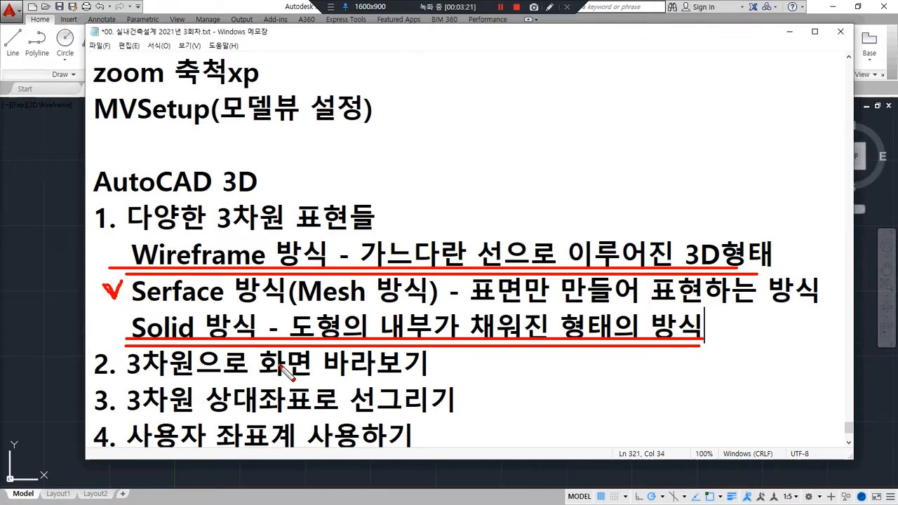
key("Escape")
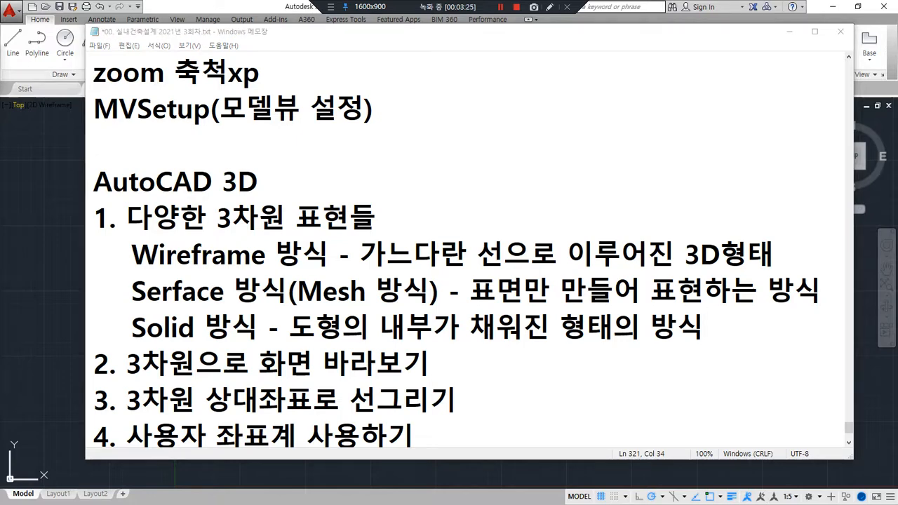
- Add indented lines "3DOrbit, ViewCube, VPoint, View, plan - xy 평면보기" and "shift + 마우스 휠 드래그" under "2. 3차원으로 화면 바라보기"
left_click(455, 365)
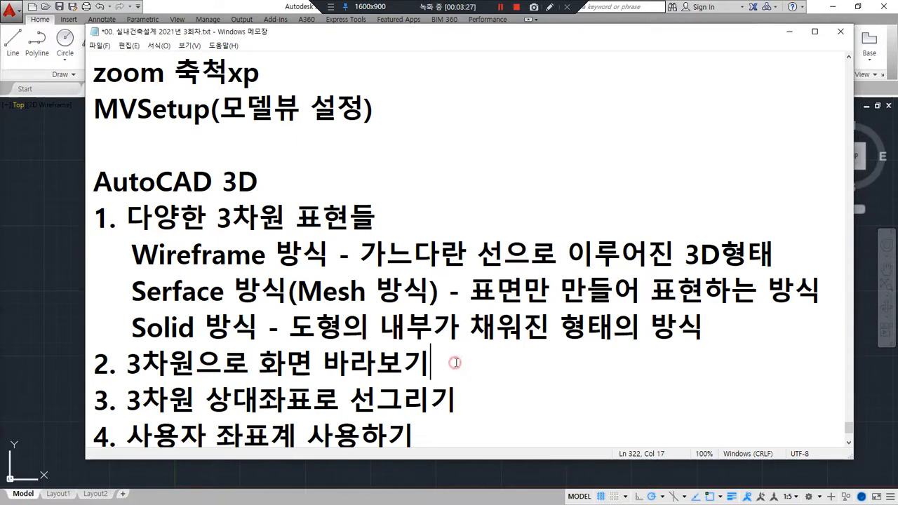
key("Return")
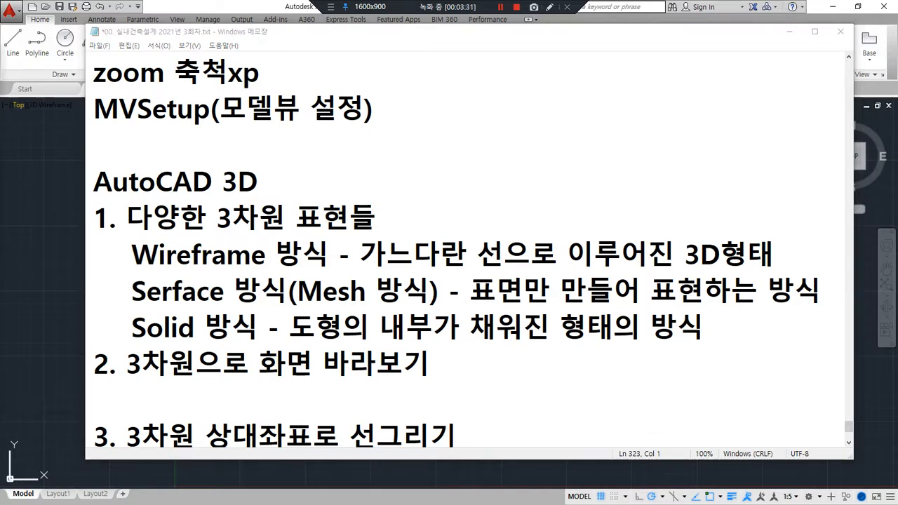
left_click(167, 398)
type("3DOrbit, ViewCube, VPoint, View, plan - xy 평면보기    shift + 마우스 휠 드래그")
scroll(238, 325, "down", 1)
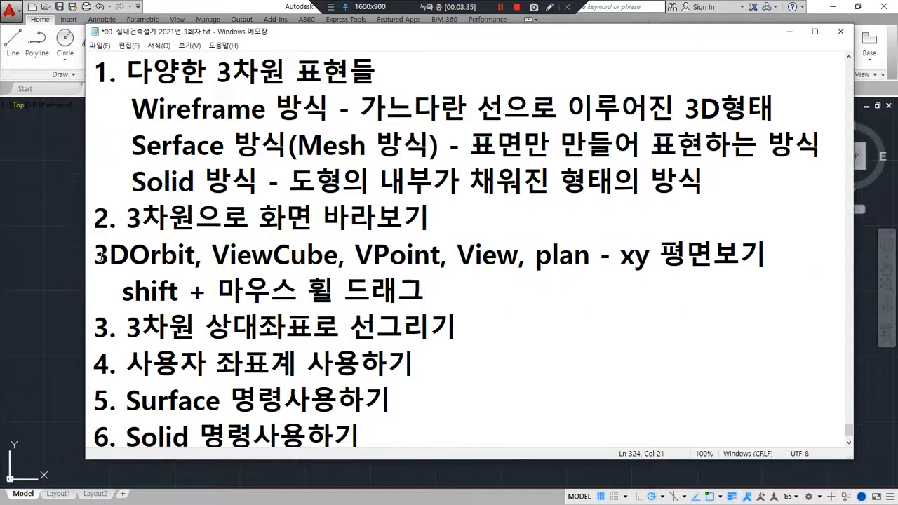
left_click(95, 257)
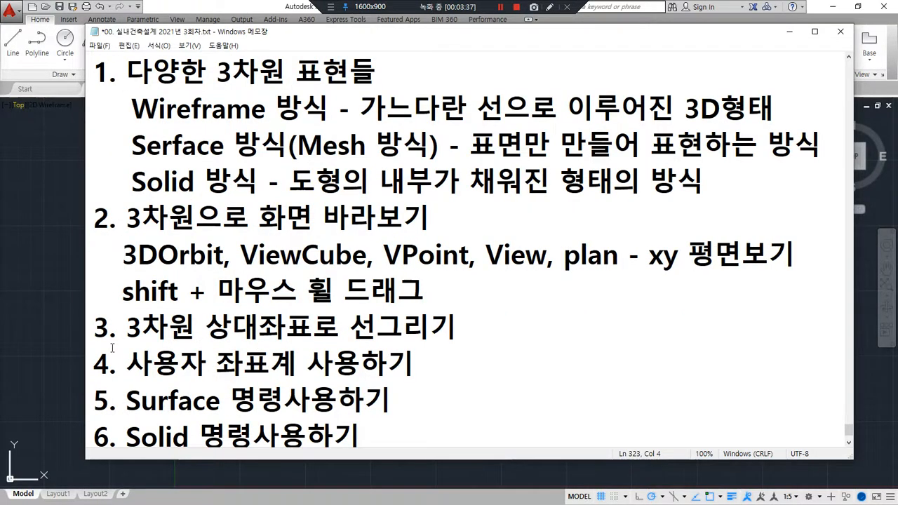
- Emphasize the viewing commands and the "shift + 마우스 휠 드래그" line with temporary red underlines and text highlighting
left_click_drag(128, 269, 609, 266)
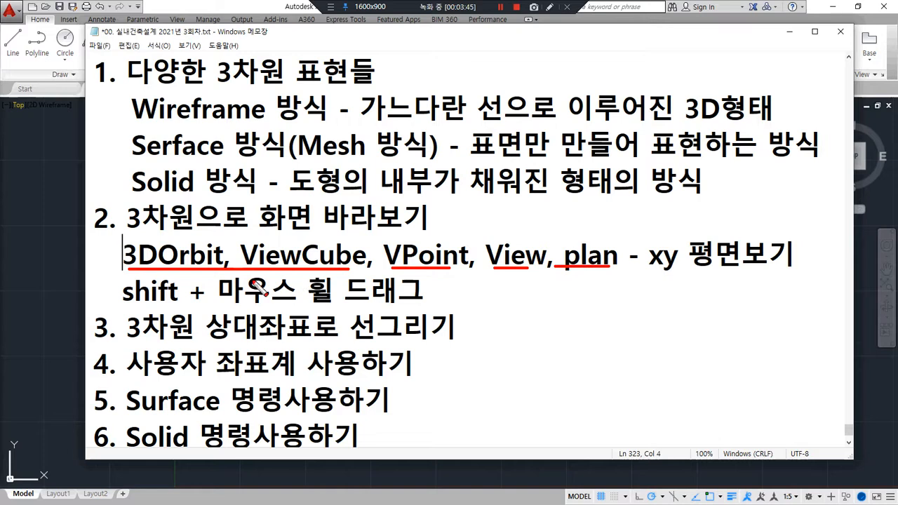
left_click_drag(127, 305, 434, 308)
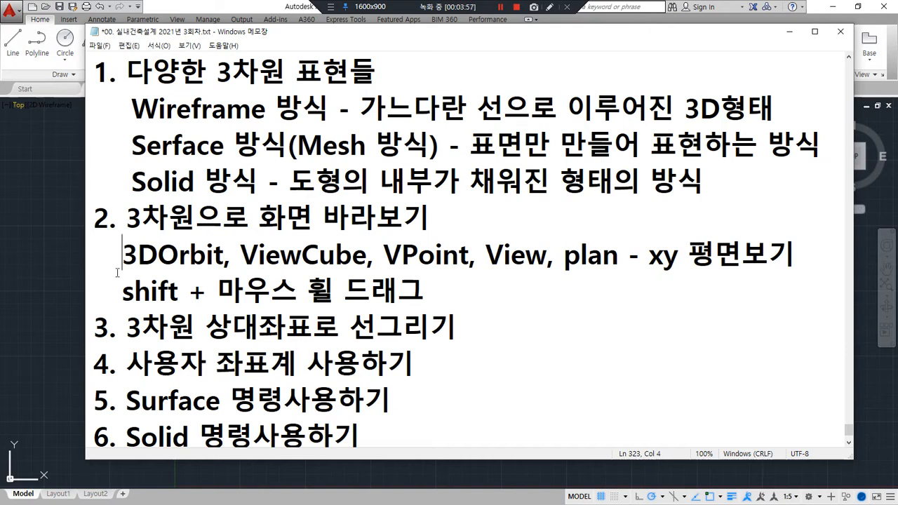
left_click_drag(114, 270, 621, 256)
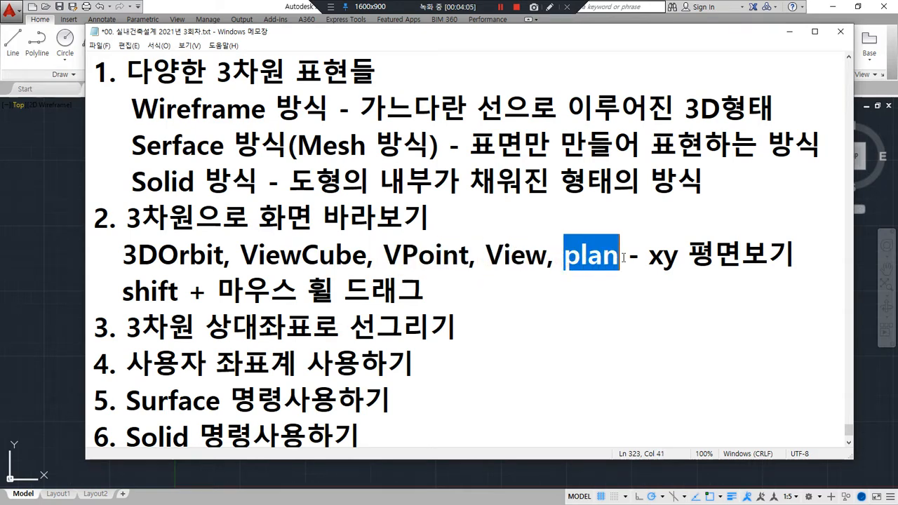
left_click(606, 265)
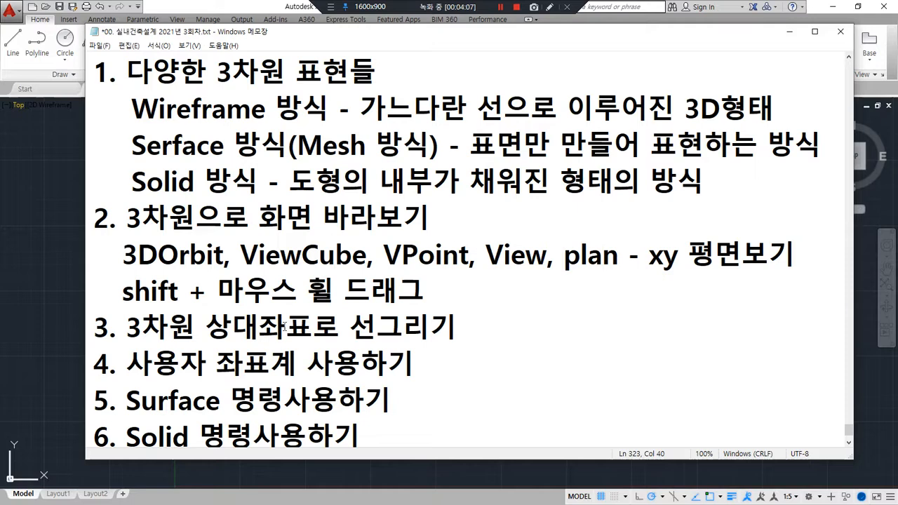
left_click_drag(123, 290, 397, 290)
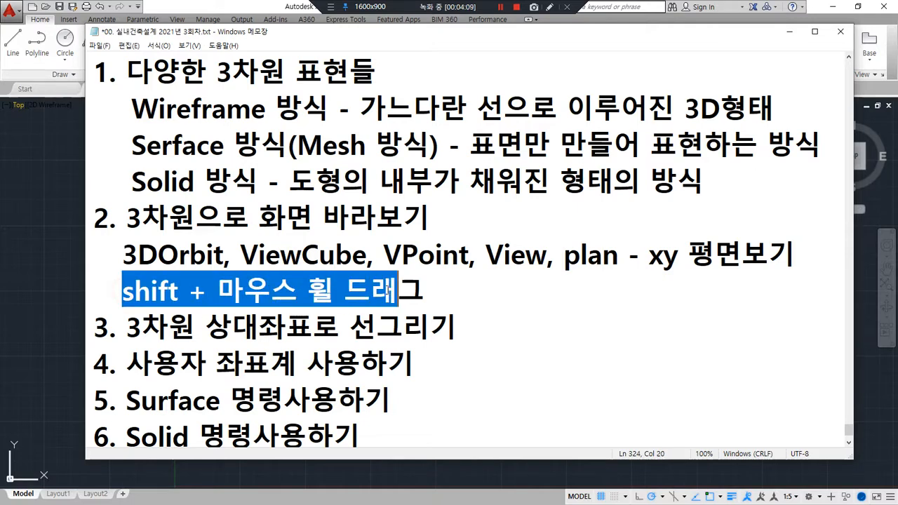
left_click(399, 290)
left_click(489, 6)
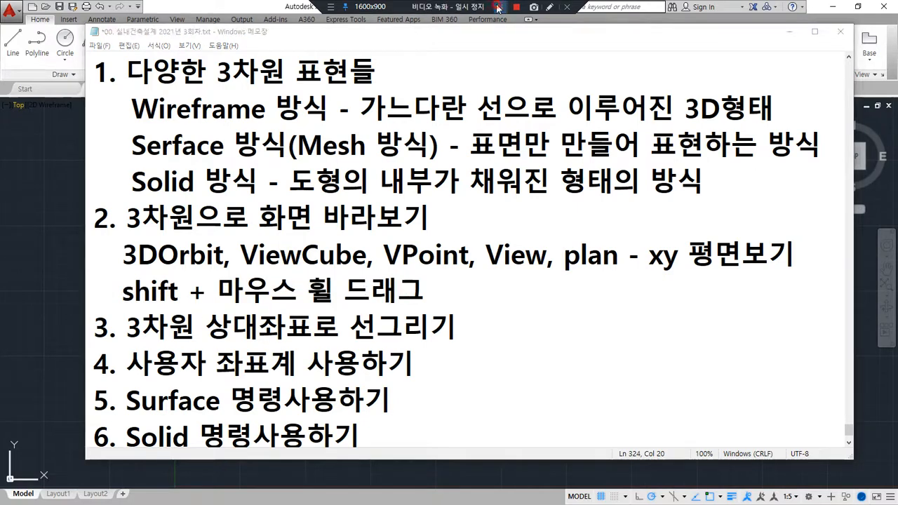
- Switch to AutoCAD, shift the origin inward in Drawing1, and start the 3DOrbit command
left_click(62, 202)
scroll(265, 236, "down", 5)
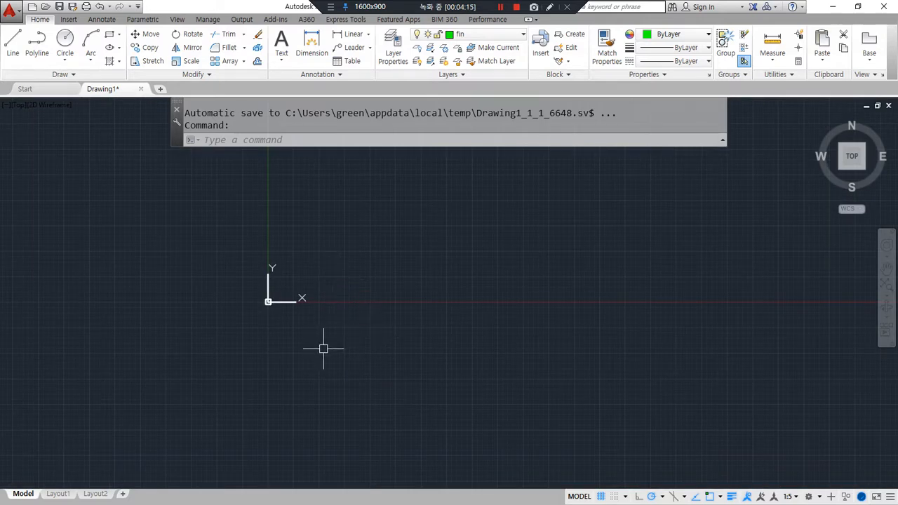
mouse_move(327, 349)
left_mouse_down()
mouse_move(347, 245)
mouse_move(267, 366)
mouse_move(369, 227)
mouse_move(234, 331)
mouse_move(359, 232)
mouse_move(361, 265)
left_mouse_up()
type("3do")
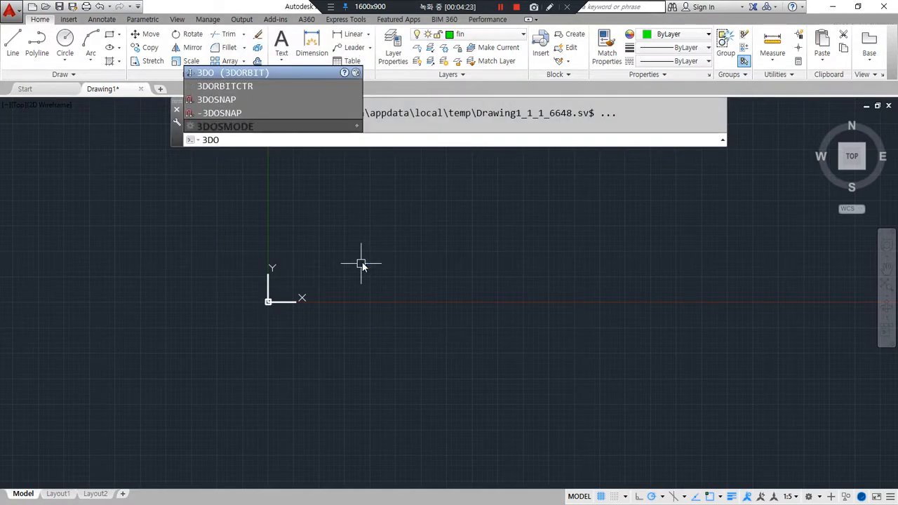
key("Return")
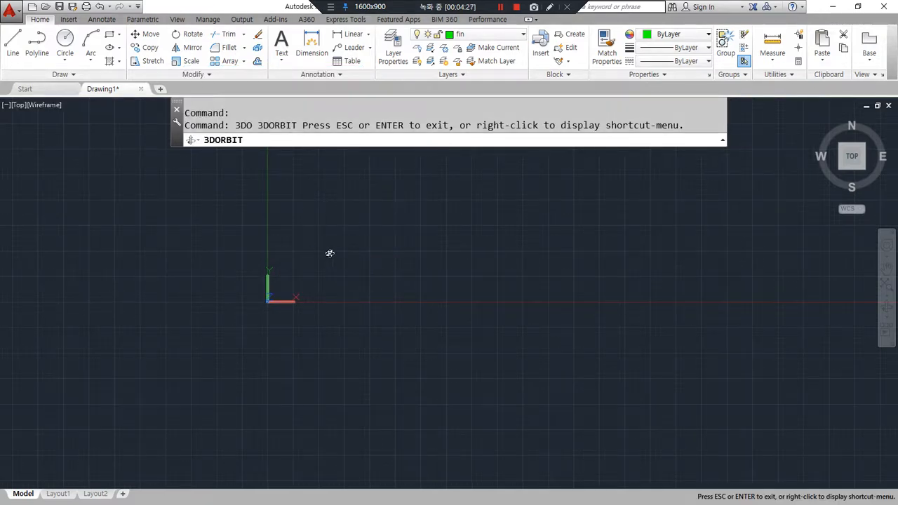
- Sketch red up and down arrows with the annotation pen, cross out the downward direction, and clear the marks
mouse_move(342, 292)
left_mouse_down()
mouse_move(344, 214)
mouse_move(337, 222)
mouse_move(358, 226)
left_mouse_up()
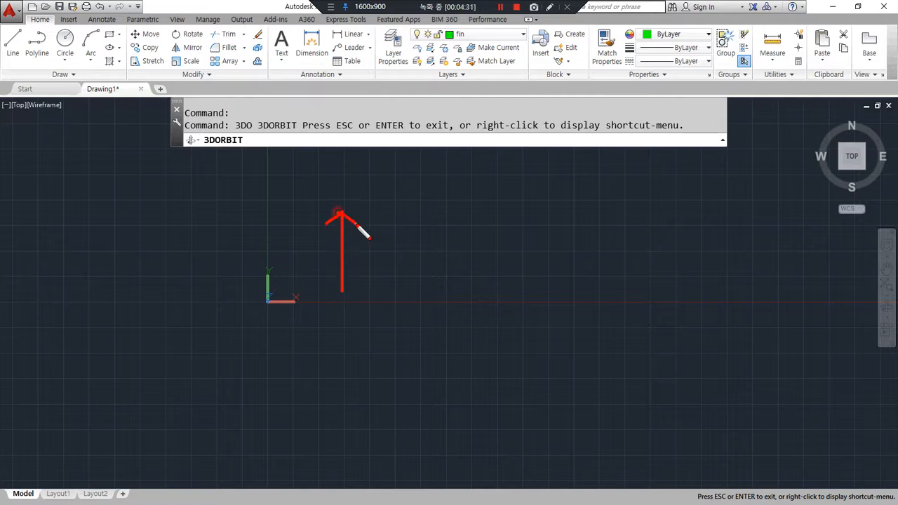
mouse_move(288, 234)
left_mouse_down()
mouse_move(291, 224)
mouse_move(281, 249)
left_mouse_up()
mouse_move(379, 228)
left_mouse_down()
mouse_move(386, 289)
mouse_move(401, 274)
left_mouse_up()
mouse_move(398, 317)
left_mouse_down()
mouse_move(372, 342)
mouse_move(417, 353)
left_mouse_up()
left_click_drag(306, 173, 314, 181)
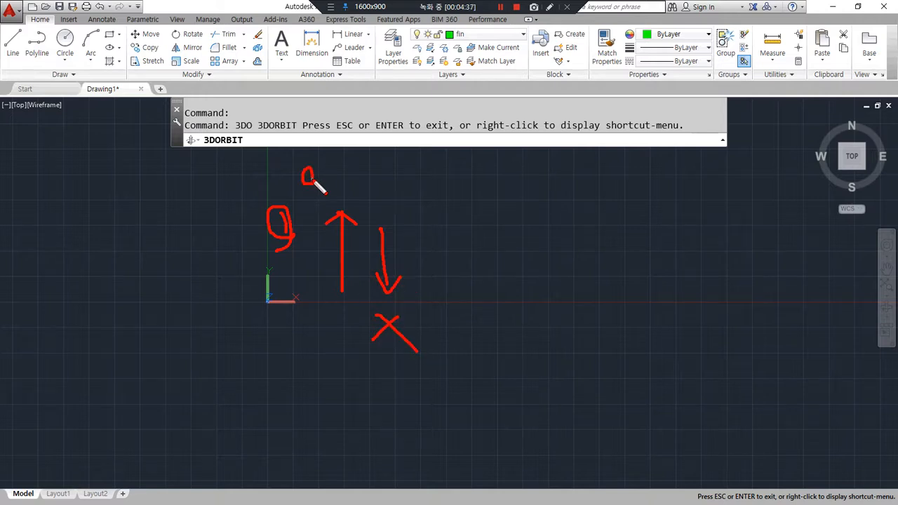
left_click_drag(452, 209, 475, 223)
mouse_move(534, 203)
left_mouse_down()
mouse_move(597, 197)
mouse_move(587, 207)
left_mouse_up()
left_click_drag(537, 184, 544, 226)
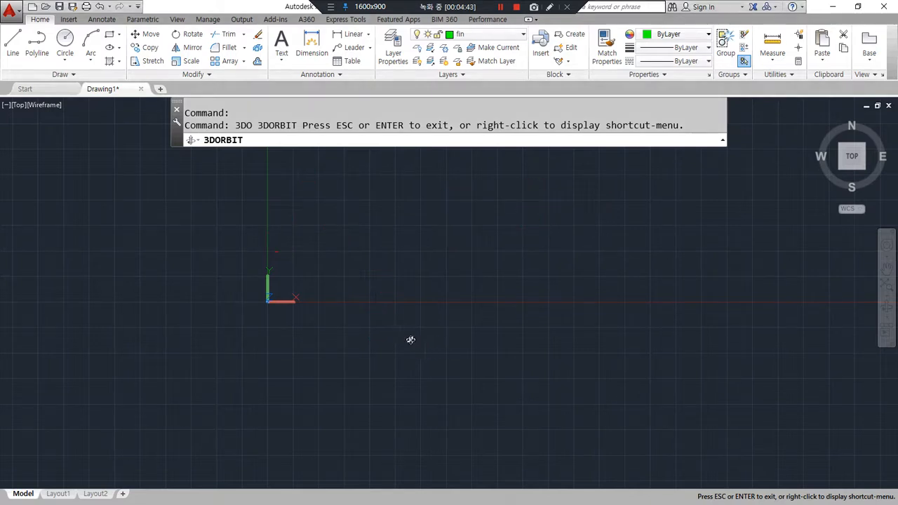
- Orbit the empty drawing to a tilted 3D view, exit 3DOrbit and undo the orbit
mouse_move(385, 323)
left_mouse_down()
mouse_move(388, 232)
mouse_move(441, 235)
left_mouse_up()
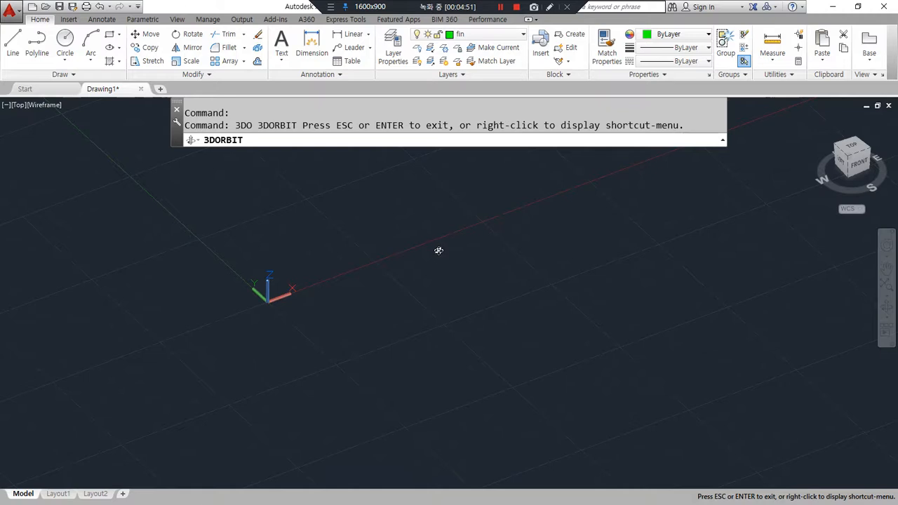
key("Escape")
key("ctrl+z")
- Draw a freehand-sized rectangle around the origin with the Rectangle command
type("re")
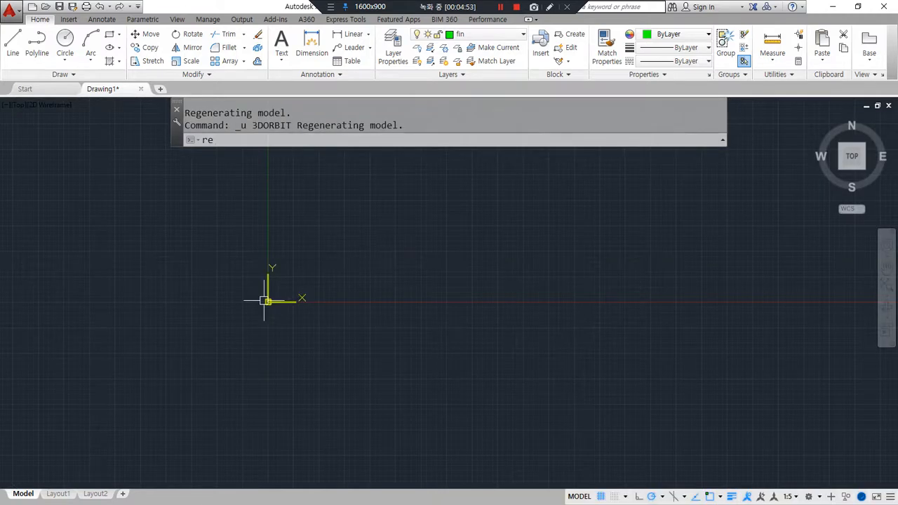
type("c")
key("Return")
left_click(241, 311)
left_click(465, 174)
middle_click_drag(317, 241, 314, 281)
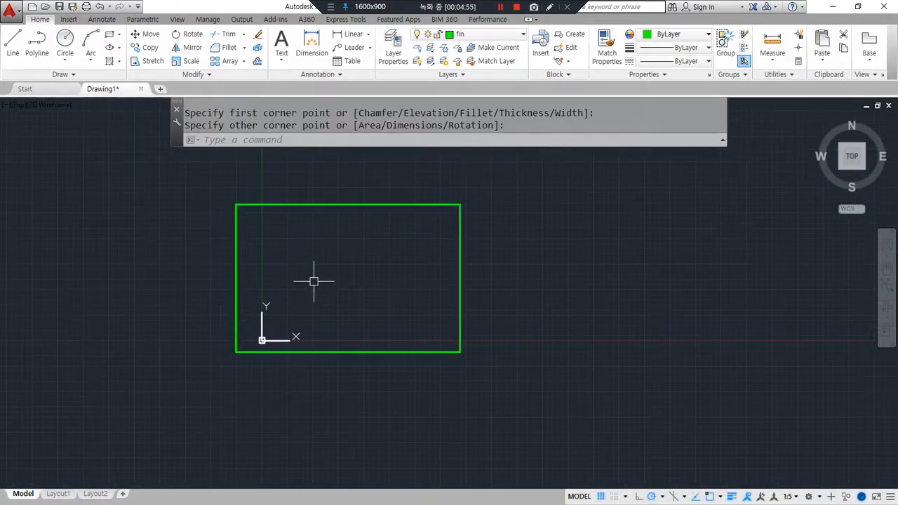
- View the rectangle from a tilted 3D angle with 3DOrbit, and exit the command
type("3do")
key("Return")
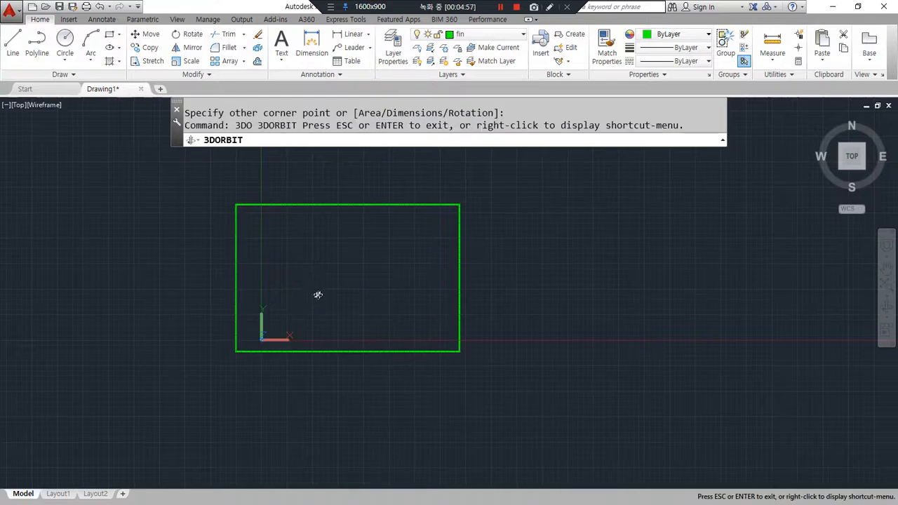
left_click_drag(350, 313, 397, 211)
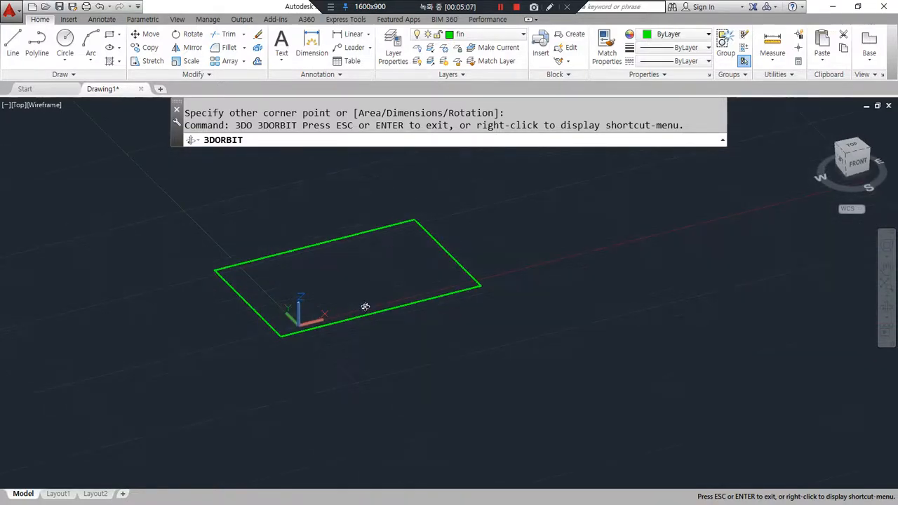
key("Escape")
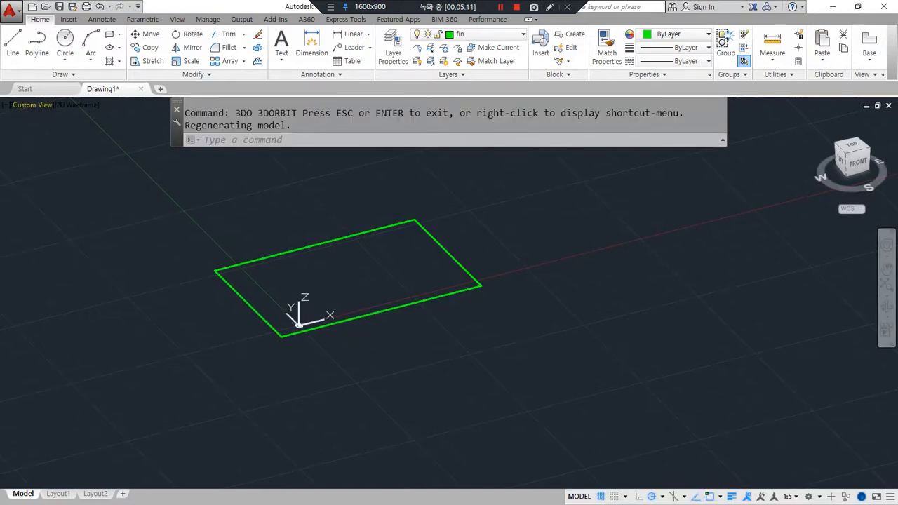
- Highlight "ViewCube" in the notes, circle the ViewCube in AutoCAD with the red annotation pen, and clear the marks
key("alt+Tab")
left_click_drag(241, 261, 362, 257)
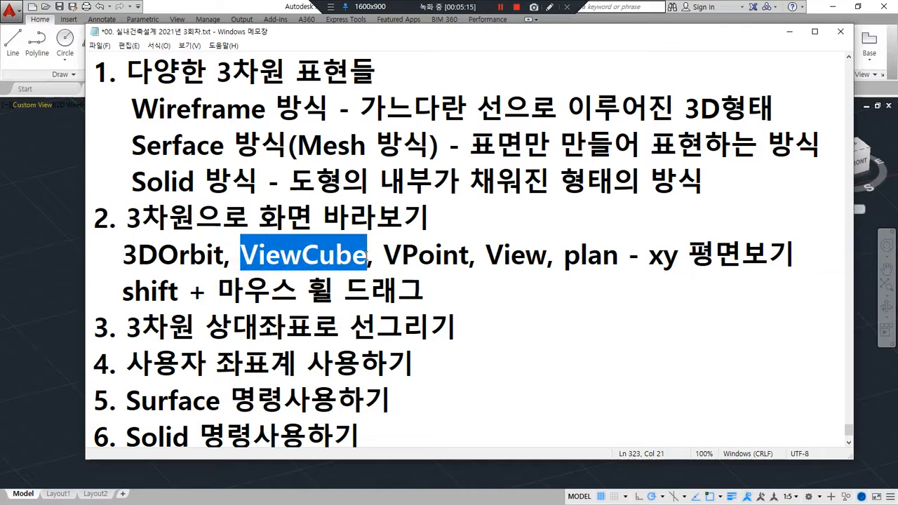
key("alt+Tab")
mouse_move(804, 216)
left_mouse_down()
mouse_move(814, 135)
mouse_move(889, 151)
mouse_move(869, 206)
mouse_move(818, 202)
left_mouse_up()
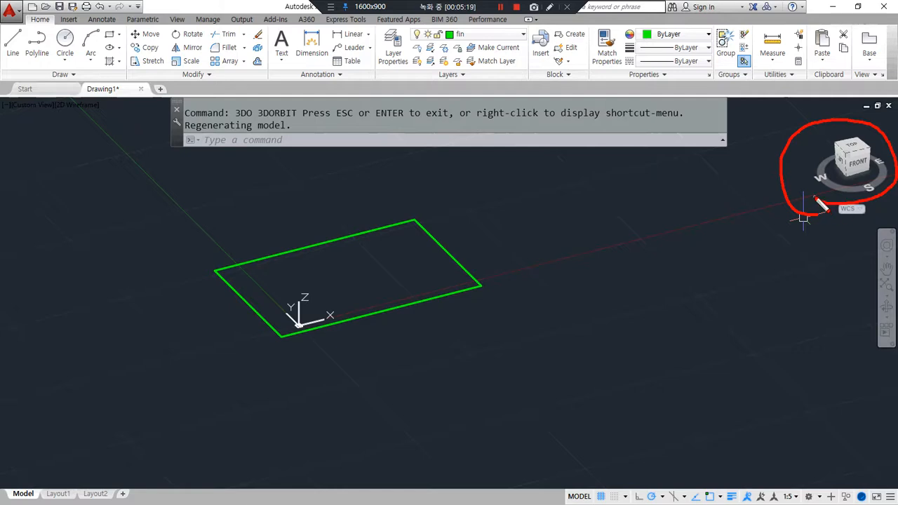
mouse_move(773, 171)
left_mouse_down()
mouse_move(798, 130)
mouse_move(897, 180)
mouse_move(823, 249)
left_mouse_up()
key("Escape")
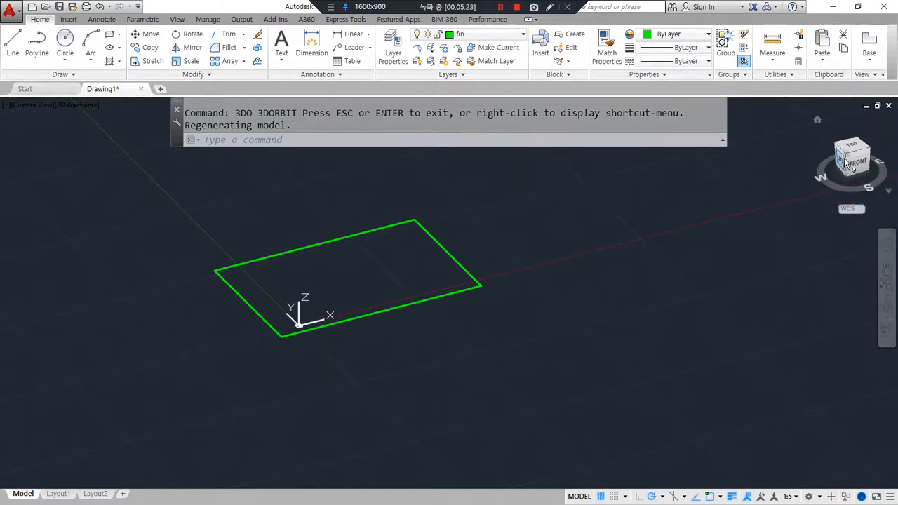
- View the rectangle with the ViewCube from the top, front, right, back and left, and return to the top view
left_click(852, 147)
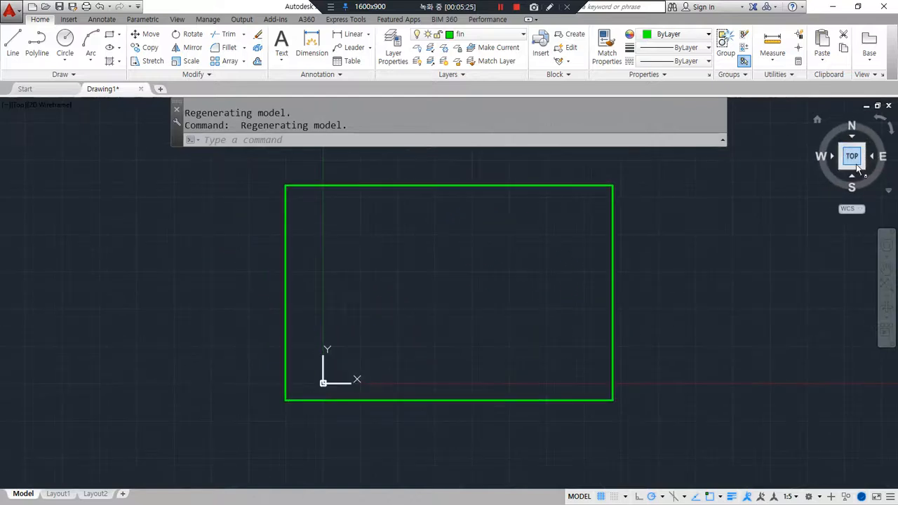
left_click(852, 179)
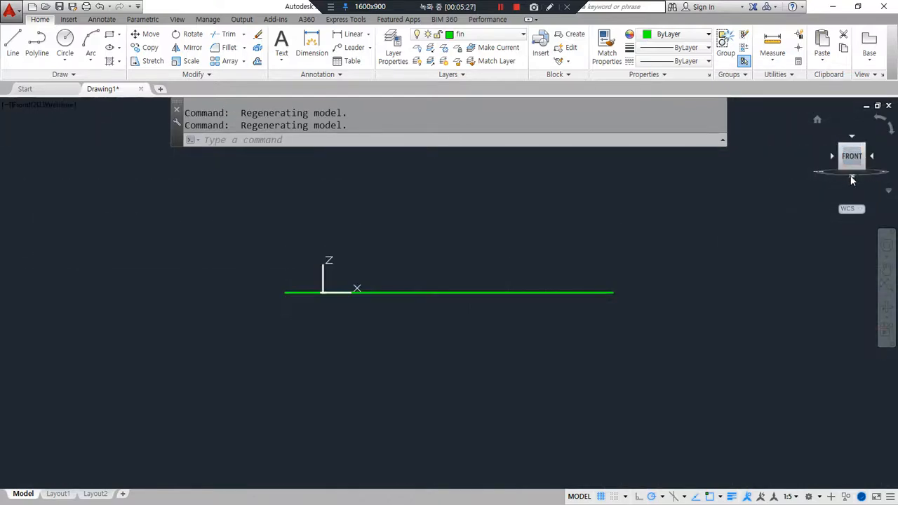
left_click(875, 160)
left_click(875, 158)
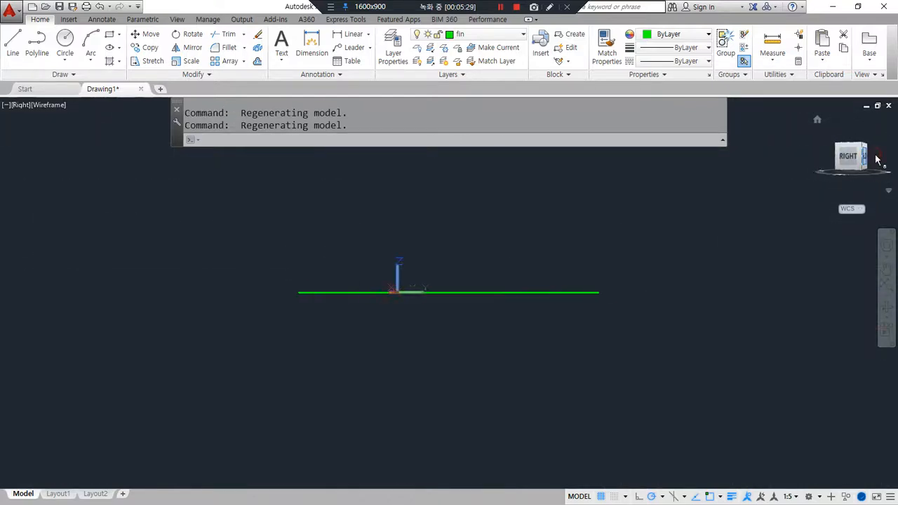
left_click(876, 157)
left_click(876, 158)
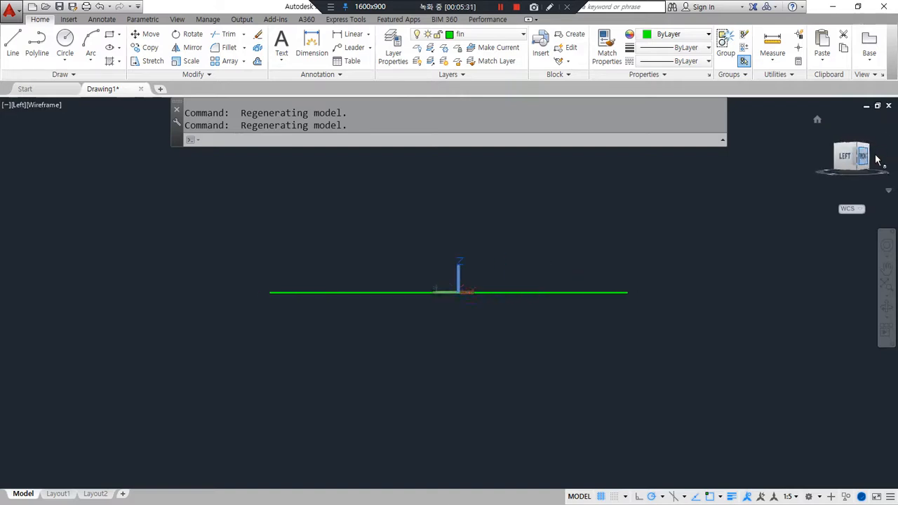
left_click(855, 139)
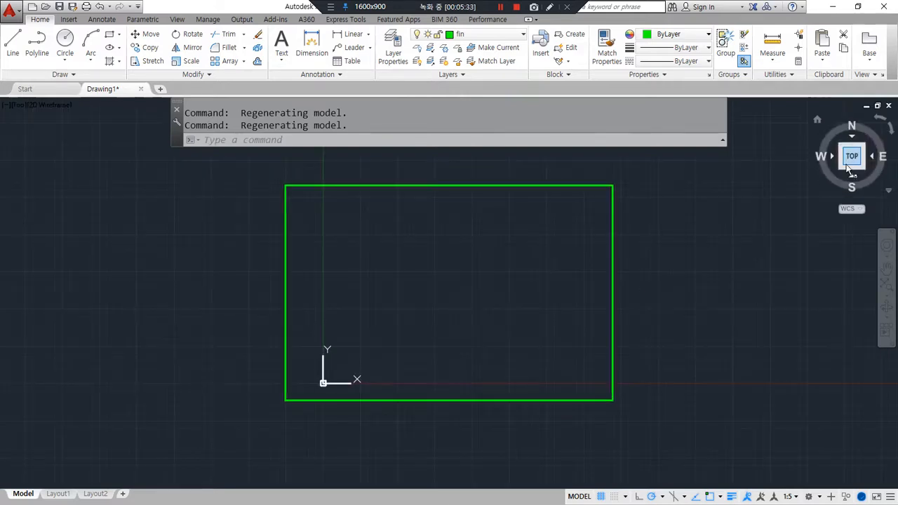
- View the rectangle in isometric views using the ViewCube corners, ending at SE Isometric
left_click(842, 172)
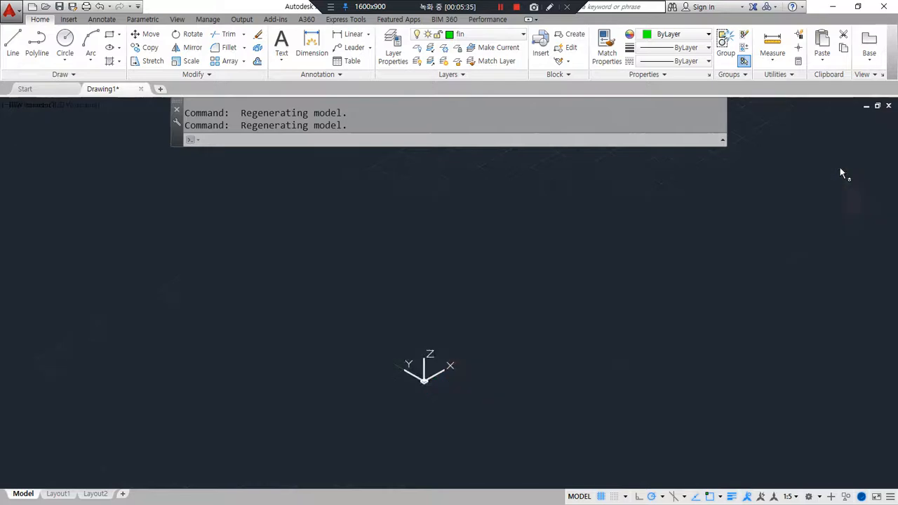
left_click(871, 153)
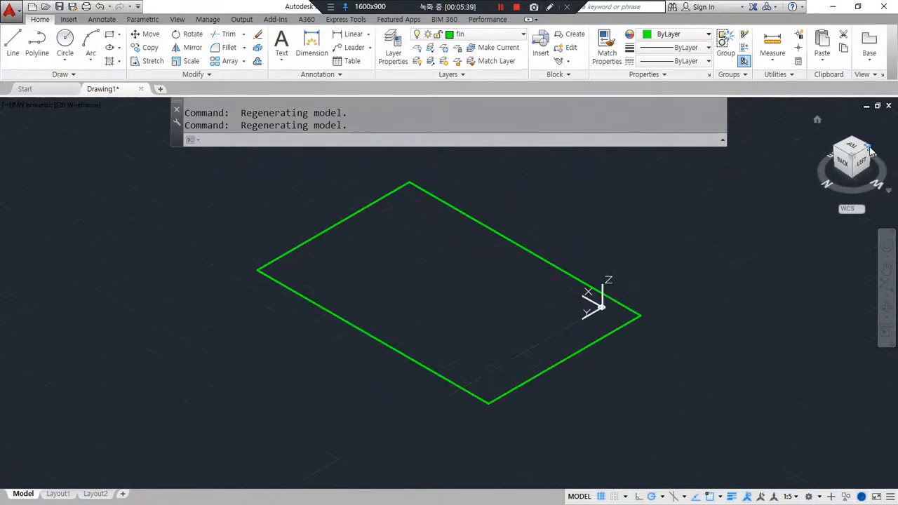
left_click(871, 149)
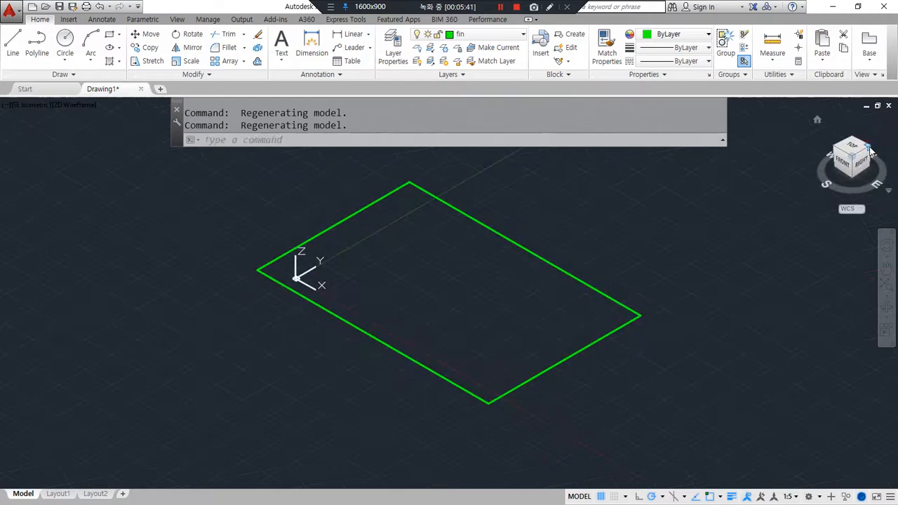
- View the rectangle from the NW and SW isometric corners and from the right side using the ViewCube
left_click(871, 150)
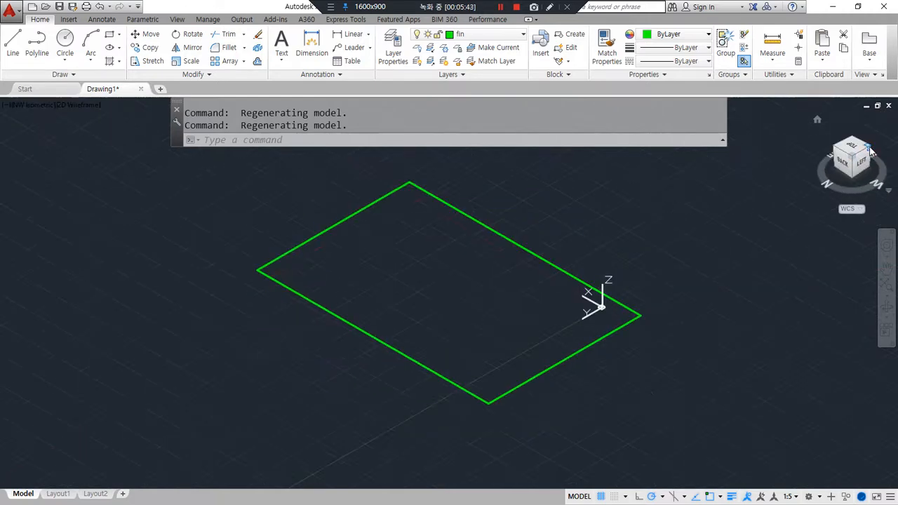
left_click(871, 151)
left_click(870, 150)
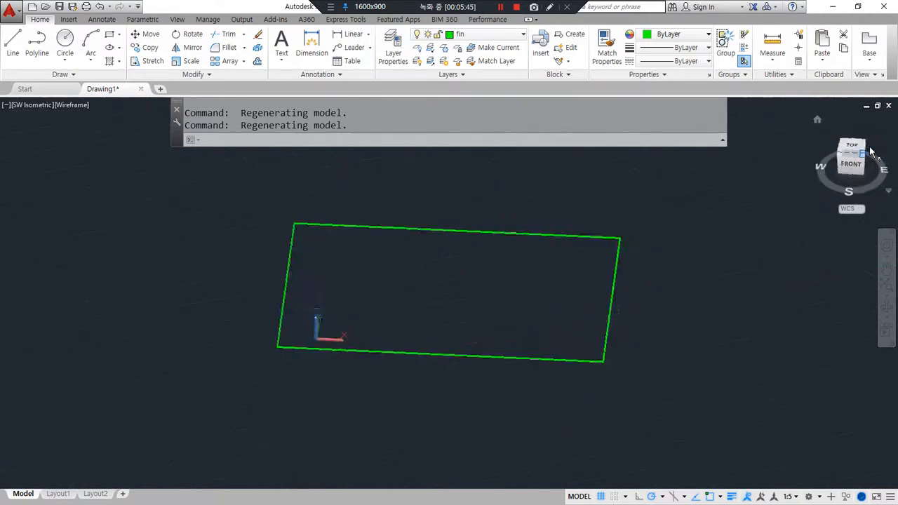
left_click(877, 185)
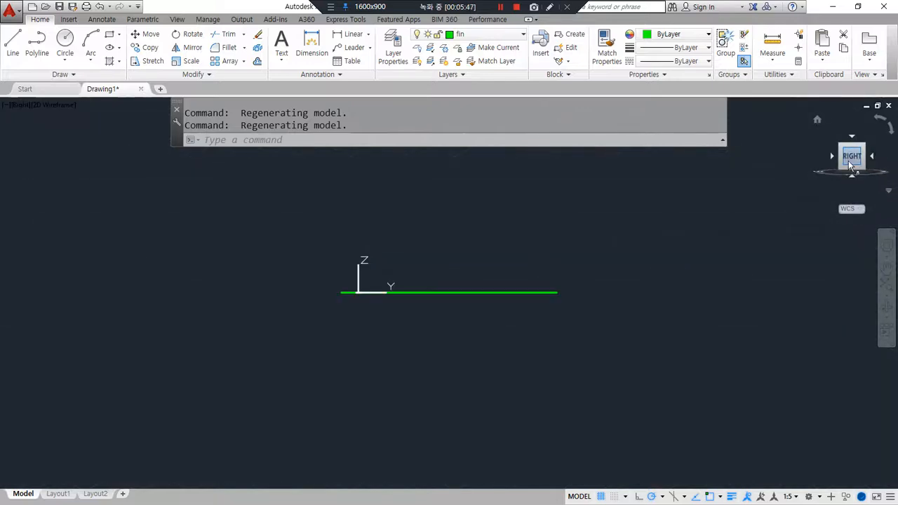
left_click(849, 158)
left_click(826, 155)
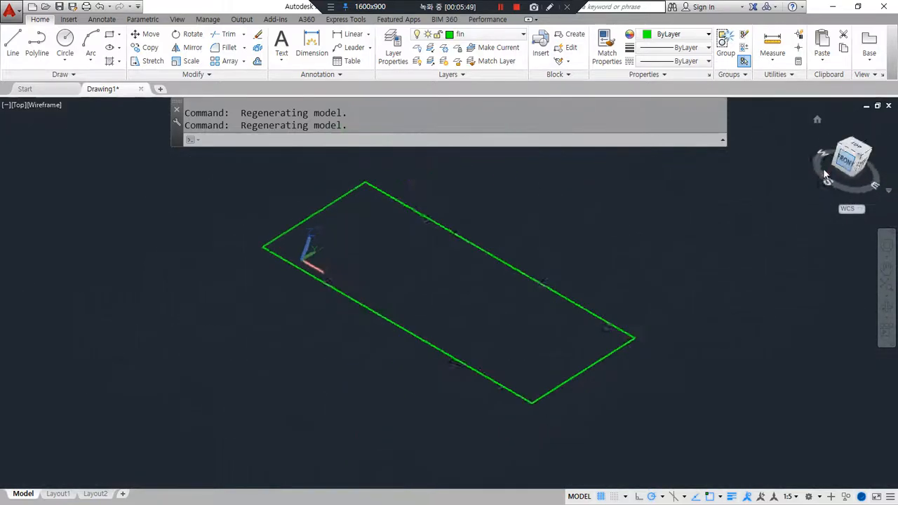
- Return to the top view with the ViewCube, rotate it in plane, and view the rectangle from the southwest corner
left_click(852, 137)
left_click(889, 128)
left_click(889, 129)
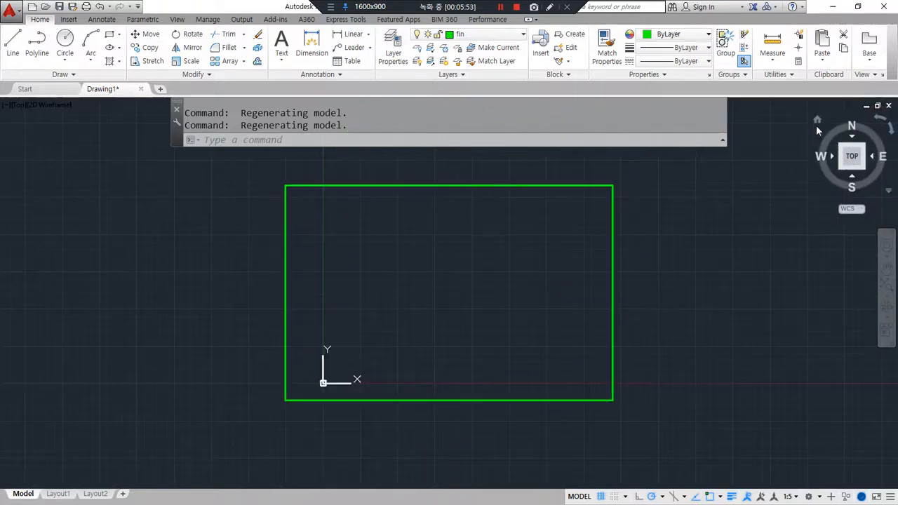
left_click(840, 168)
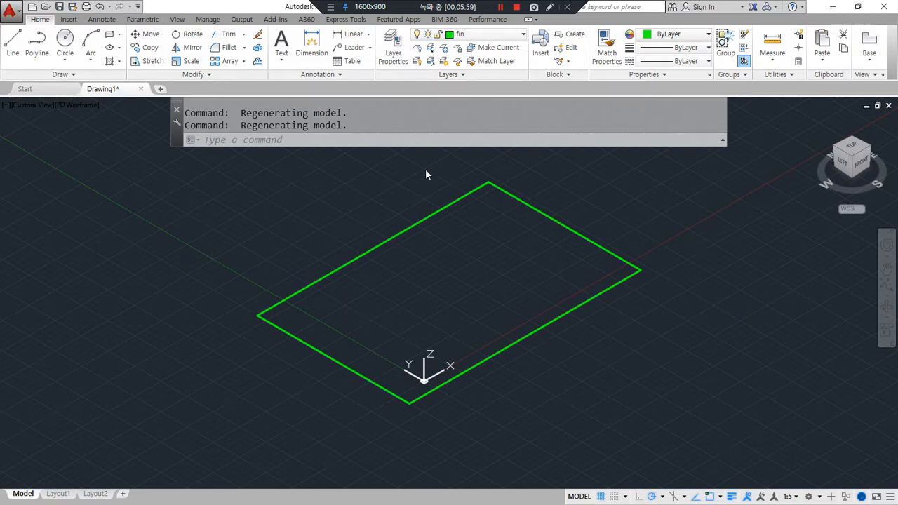
- Start the VPOINT command, mark the X-axis angle dial in Viewpoint Presets with the red annotation pen, and clear the marks
left_click(412, 141)
type("V")
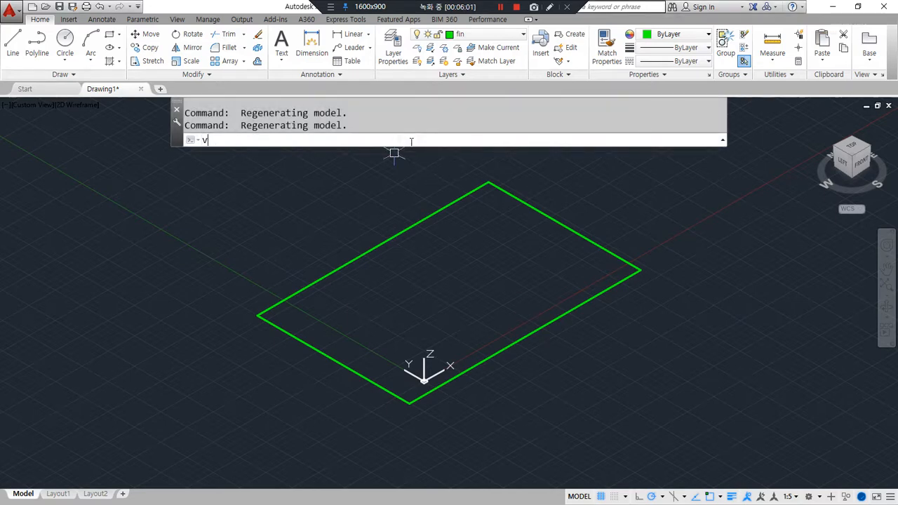
type("point")
key("Return")
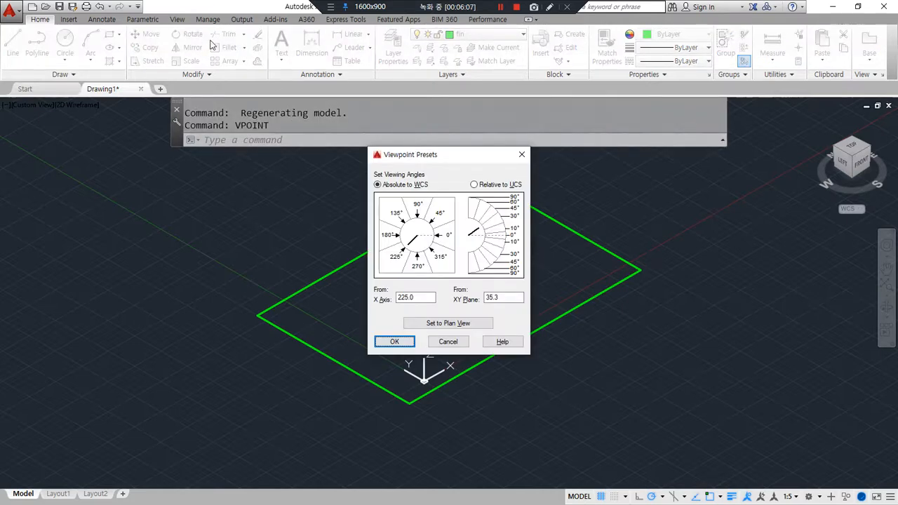
left_click_drag(459, 165, 459, 301)
mouse_move(399, 268)
left_mouse_down()
mouse_move(368, 242)
mouse_move(442, 214)
mouse_move(411, 279)
mouse_move(393, 284)
left_mouse_up()
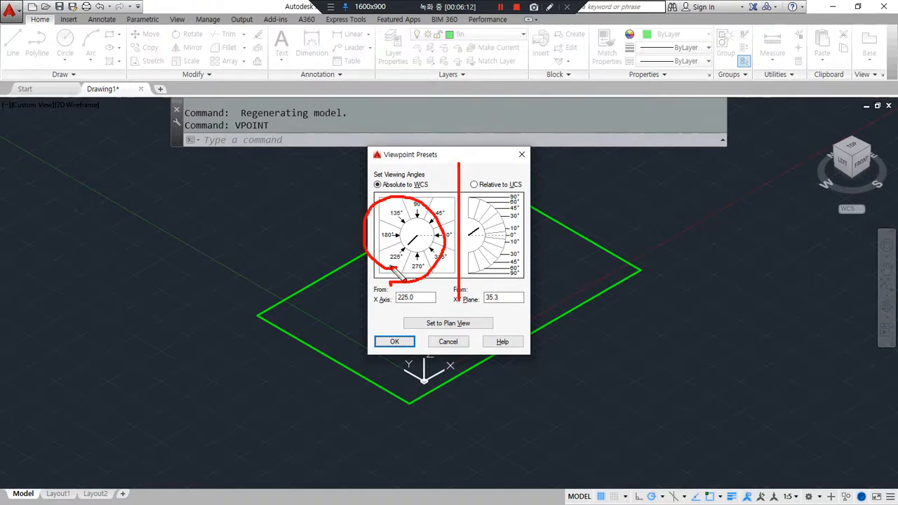
key("Delete")
mouse_move(421, 242)
left_mouse_down()
mouse_move(416, 200)
mouse_move(393, 259)
mouse_move(417, 210)
left_mouse_up()
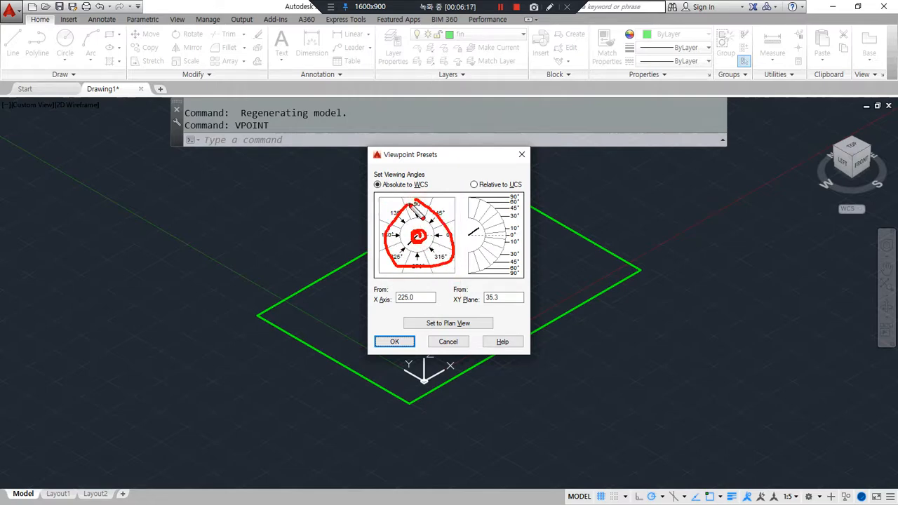
key("Delete")
- Mark the XY-plane angle dial with the red pen, scribble over its negative-angle half, and clear the marks
mouse_move(478, 200)
left_mouse_down()
mouse_move(494, 226)
mouse_move(482, 282)
left_mouse_up()
key("Delete")
mouse_move(506, 151)
left_mouse_down()
mouse_move(494, 183)
mouse_move(490, 165)
mouse_move(504, 172)
left_mouse_up()
mouse_move(526, 301)
left_mouse_down()
mouse_move(491, 254)
mouse_move(522, 240)
mouse_move(469, 240)
mouse_move(465, 308)
left_mouse_up()
key("Delete")
left_click_drag(488, 239, 473, 260)
mouse_move(513, 233)
left_mouse_down()
mouse_move(470, 275)
mouse_move(470, 299)
left_mouse_up()
mouse_move(523, 261)
left_mouse_down()
mouse_move(484, 260)
mouse_move(523, 257)
mouse_move(532, 266)
mouse_move(516, 278)
mouse_move(517, 297)
left_mouse_up()
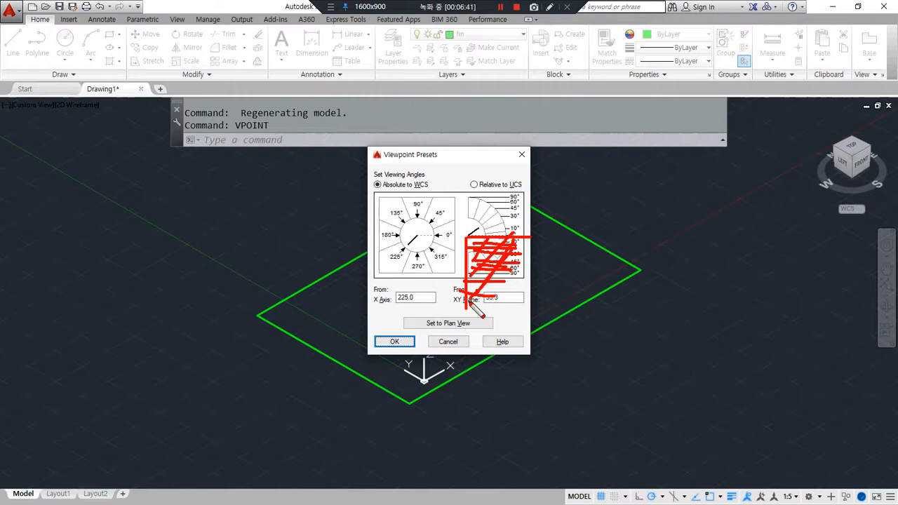
key("Escape")
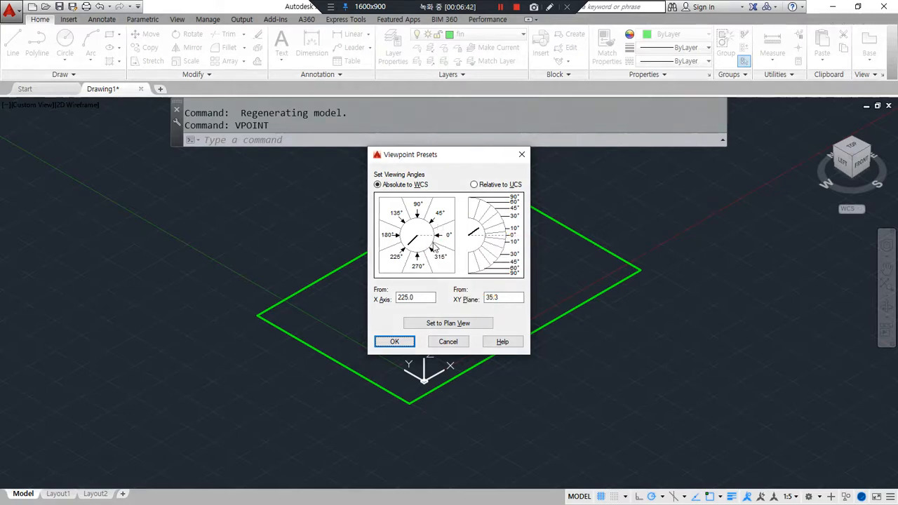
- Set the viewpoint to 45° from the X axis and 45° from the XY plane, and circle the UCS icon in red
left_click(433, 223)
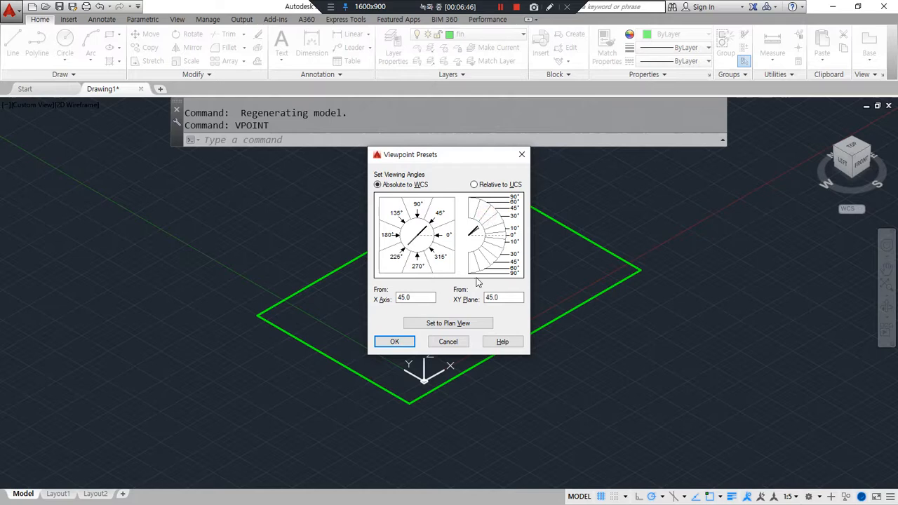
left_click(396, 341)
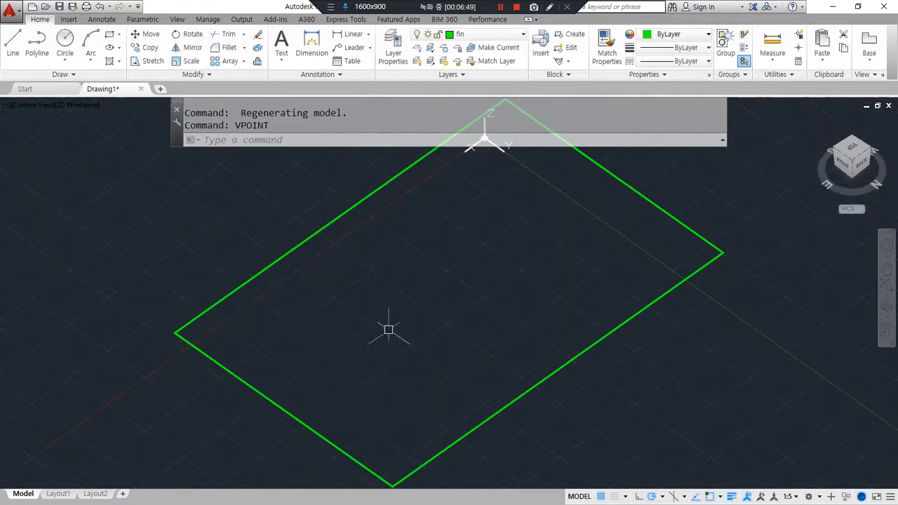
left_click_drag(385, 193, 461, 261)
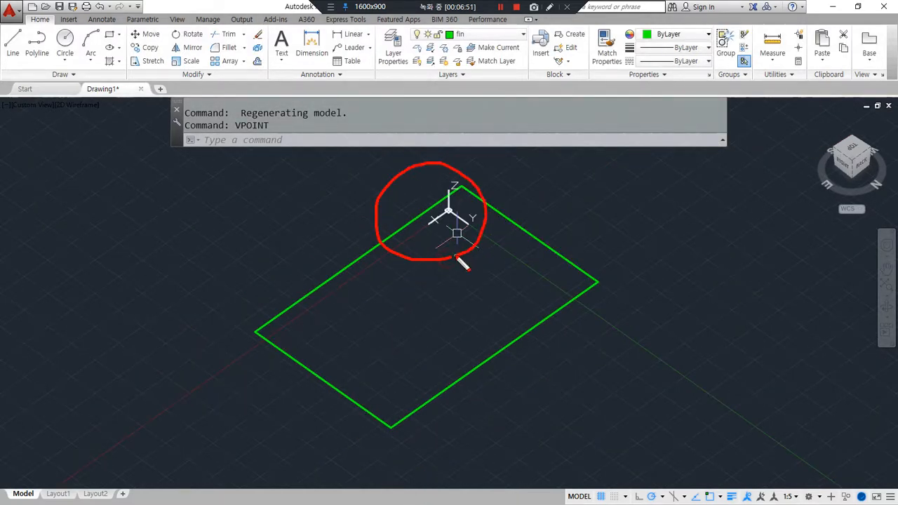
- Set the viewpoint to 225° from the X axis with VPOINT, mark the UCS icon in red, and clear the mark
key("Return")
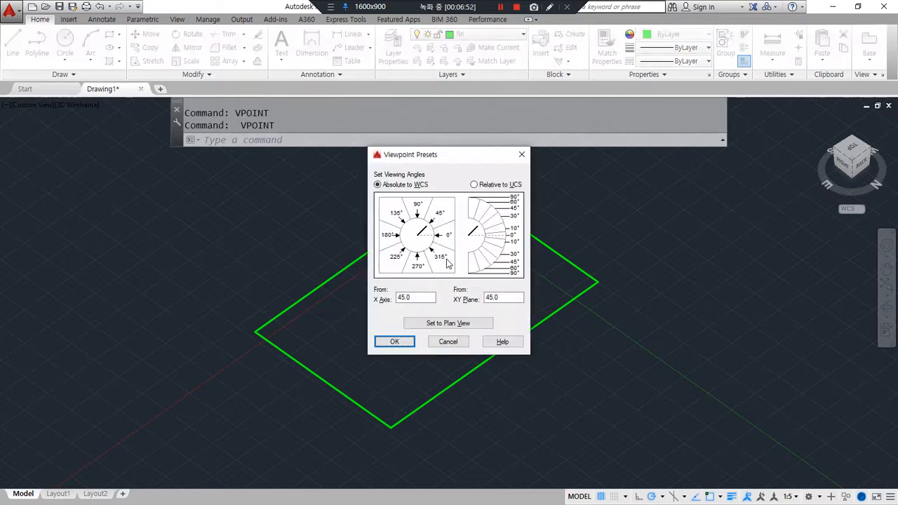
left_click(395, 259)
left_click(395, 342)
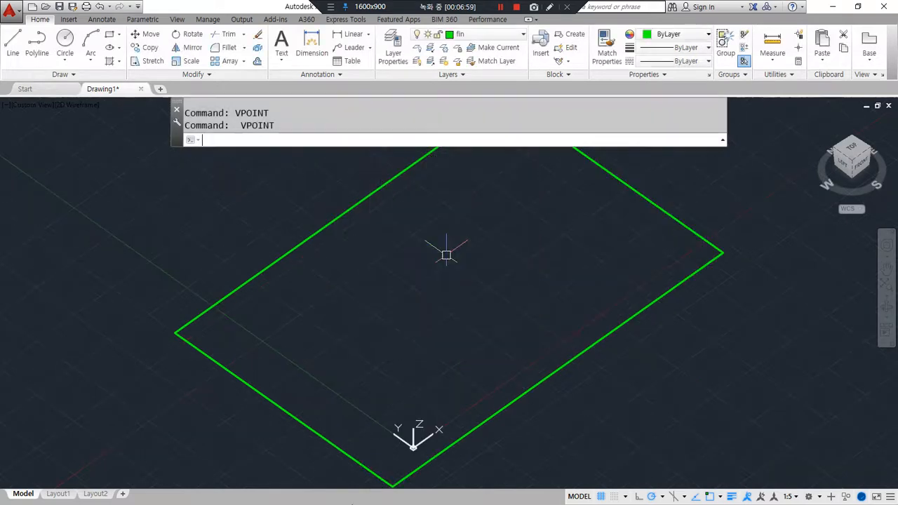
scroll(365, 396, "down", 2)
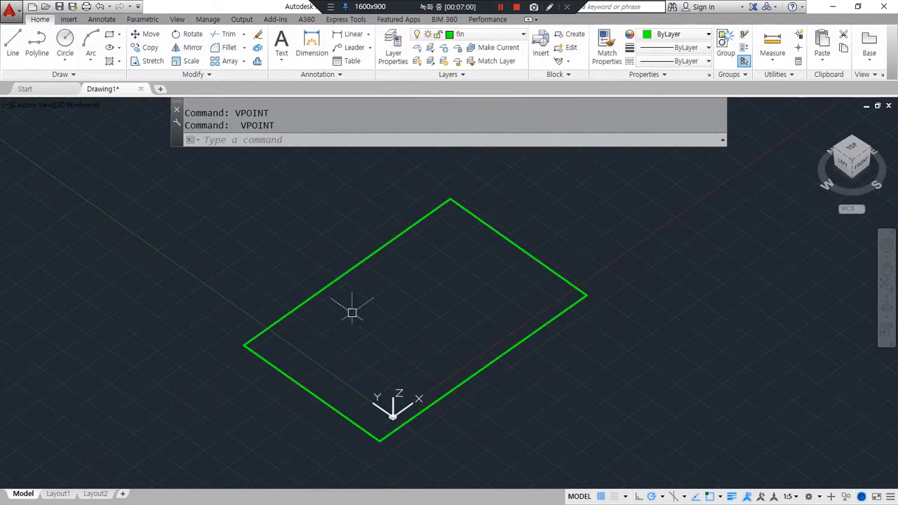
mouse_move(422, 418)
left_mouse_down()
mouse_move(357, 411)
mouse_move(411, 367)
mouse_move(393, 442)
mouse_move(444, 383)
mouse_move(344, 417)
mouse_move(404, 441)
mouse_move(414, 372)
left_mouse_up()
key("Escape")
- Open the View Manager, circle the preset views in red, clear the marks, and try to apply the Top preset
type("v")
key("Return")
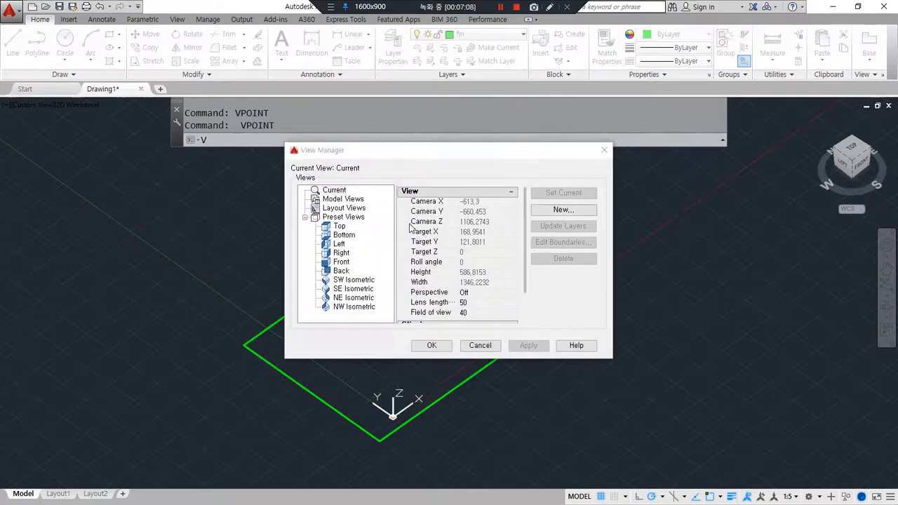
mouse_move(341, 330)
left_mouse_down()
mouse_move(301, 206)
mouse_move(369, 335)
mouse_move(293, 261)
mouse_move(404, 254)
mouse_move(354, 340)
left_mouse_up()
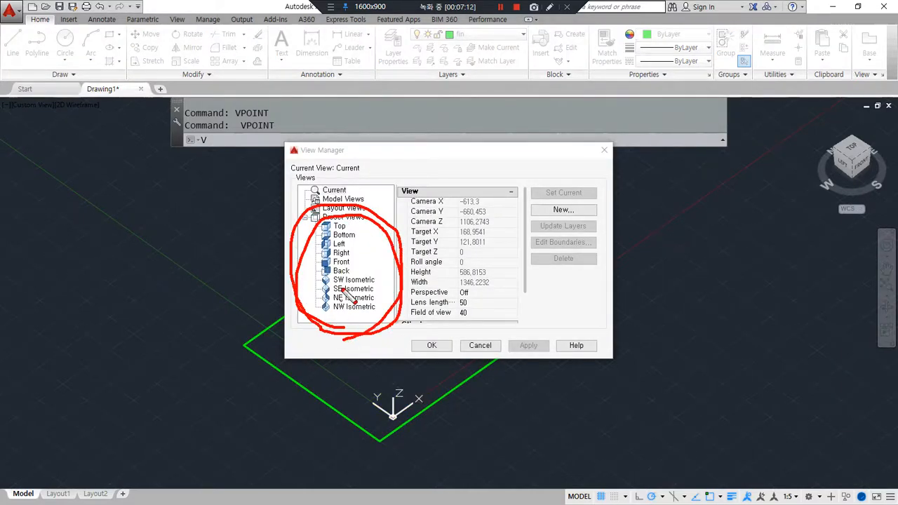
key("Escape")
left_click(334, 227)
left_click(432, 345)
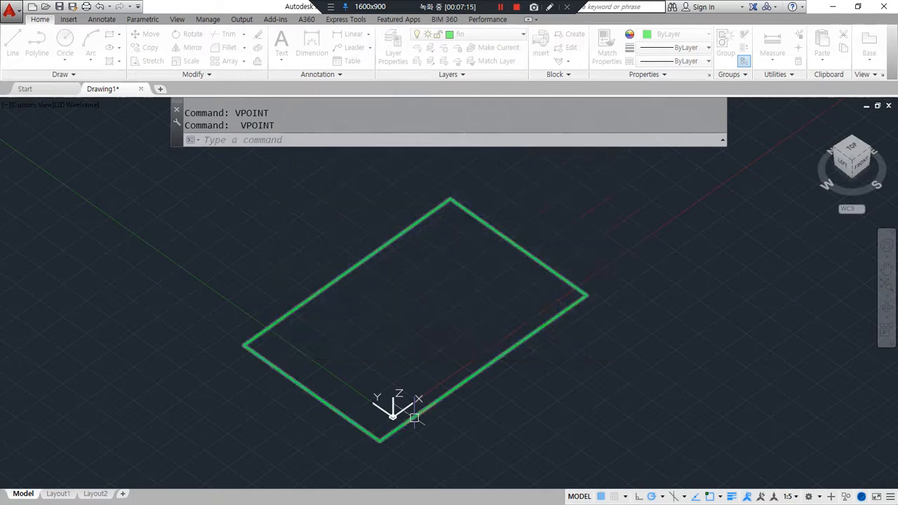
- Reopen the View Manager, select the Top preset, sketch the Set Current, Apply, OK sequence in red, and clear the marks
key("Return")
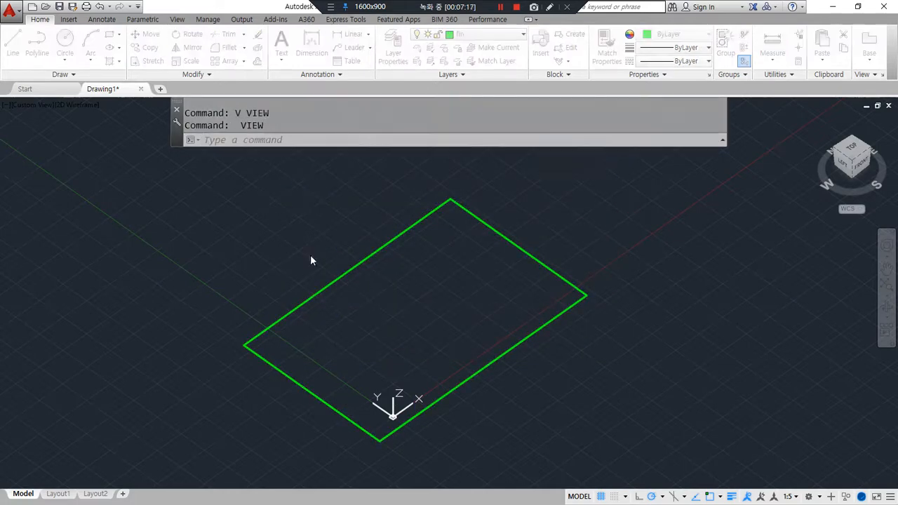
left_click(338, 226)
left_click_drag(320, 231, 359, 242)
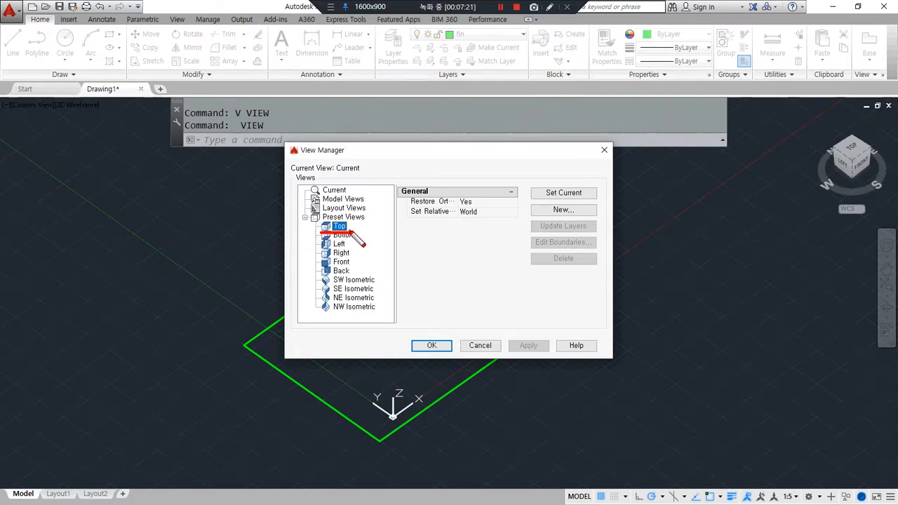
mouse_move(578, 183)
left_mouse_down()
mouse_move(567, 178)
mouse_move(590, 199)
left_mouse_up()
mouse_move(353, 229)
left_mouse_down()
mouse_move(467, 217)
mouse_move(558, 193)
mouse_move(567, 199)
mouse_move(524, 275)
mouse_move(524, 324)
mouse_move(508, 314)
mouse_move(431, 340)
mouse_move(439, 341)
left_mouse_up()
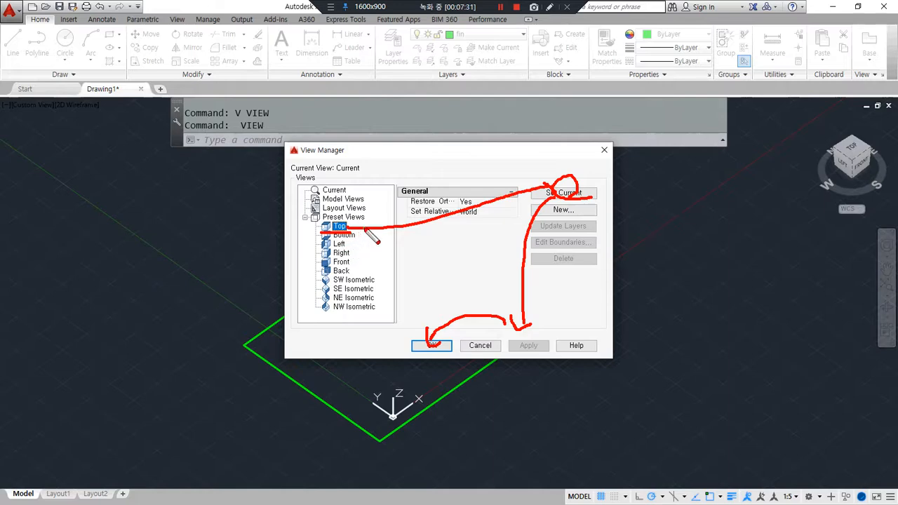
key("Escape")
mouse_move(367, 222)
left_mouse_down()
mouse_move(388, 282)
mouse_move(383, 319)
left_mouse_up()
mouse_move(400, 238)
left_mouse_down()
mouse_move(526, 196)
mouse_move(516, 191)
mouse_move(523, 202)
mouse_move(423, 333)
mouse_move(414, 326)
mouse_move(426, 328)
left_mouse_up()
mouse_move(521, 204)
left_mouse_down()
mouse_move(520, 335)
mouse_move(423, 331)
mouse_move(447, 331)
left_mouse_up()
key("Escape")
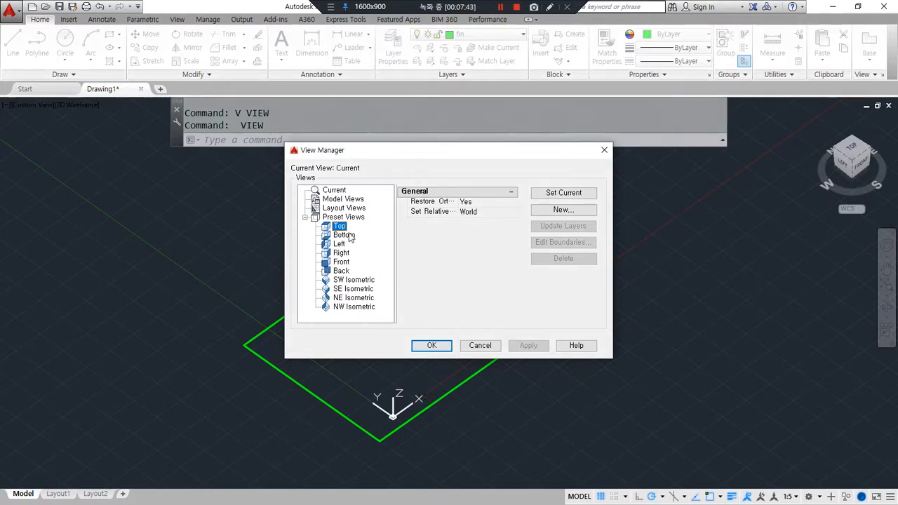
- Make the Top preset the current view and apply it to the drawing
left_click(567, 193)
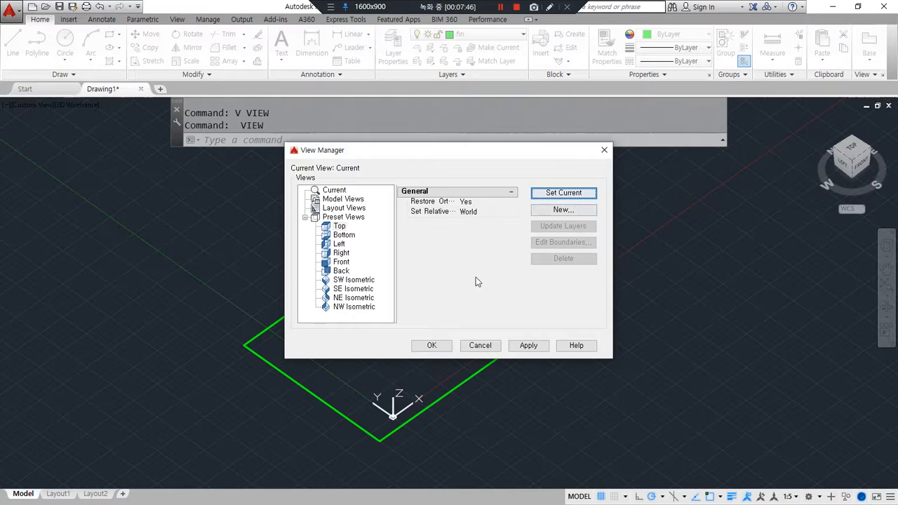
left_click(432, 345)
scroll(427, 323, "down", 2)
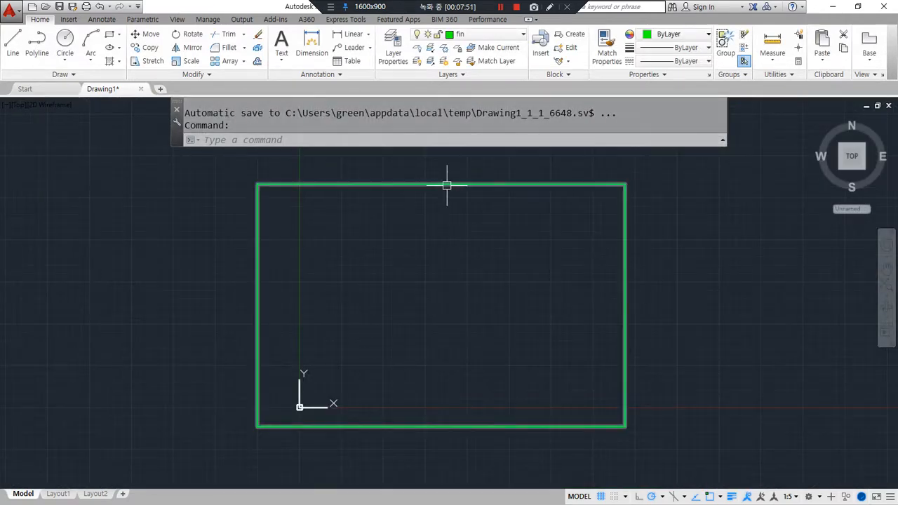
- Set the current view to the NW Isometric preset with the VIEW command
type("v")
key("Return")
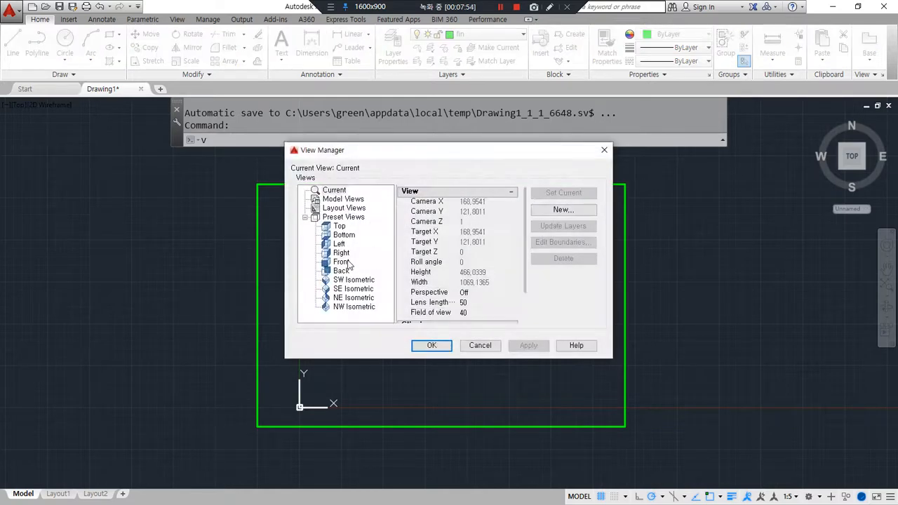
left_click(350, 313)
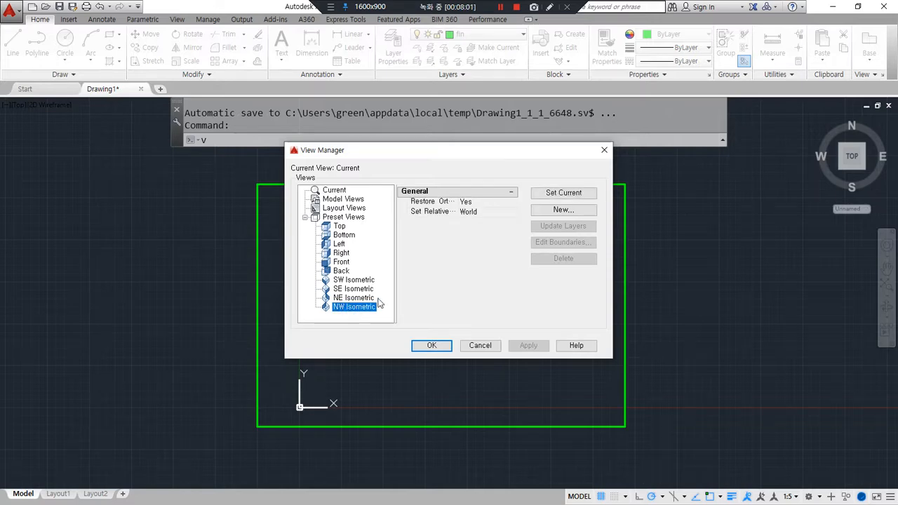
left_click(563, 193)
left_click(433, 345)
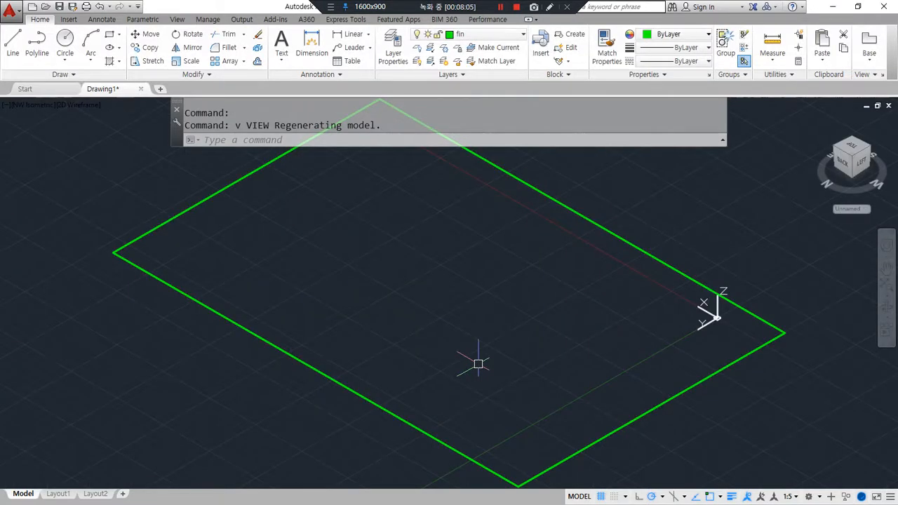
- Set the current view to the SW Isometric preset with the VIEW command
key("Return")
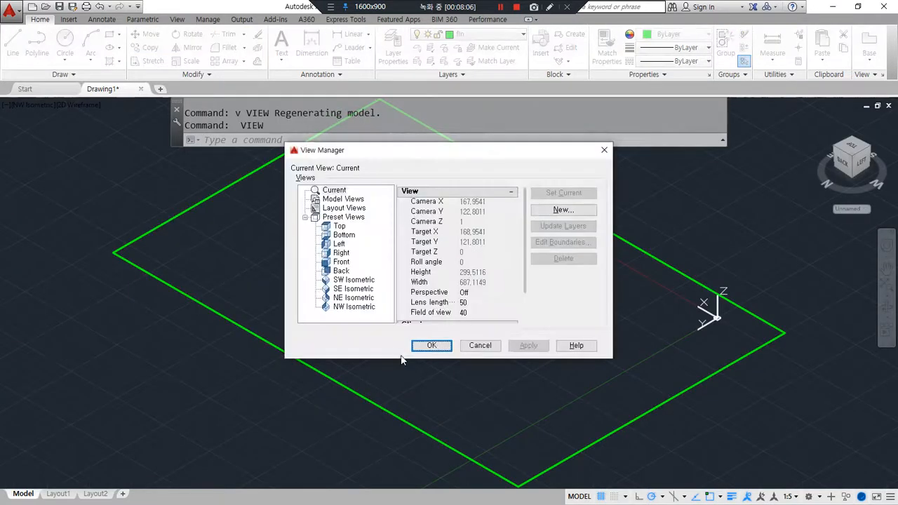
left_click(354, 280)
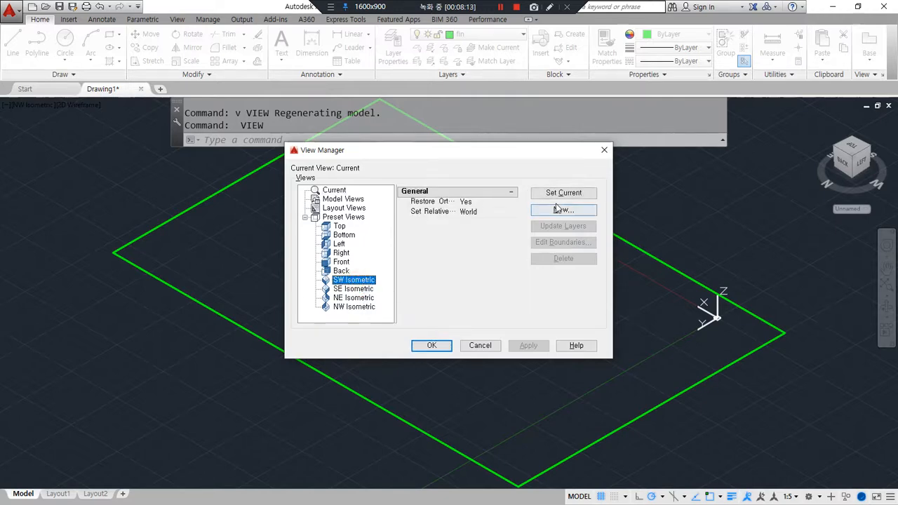
left_click(563, 193)
left_click(432, 345)
key("F7")
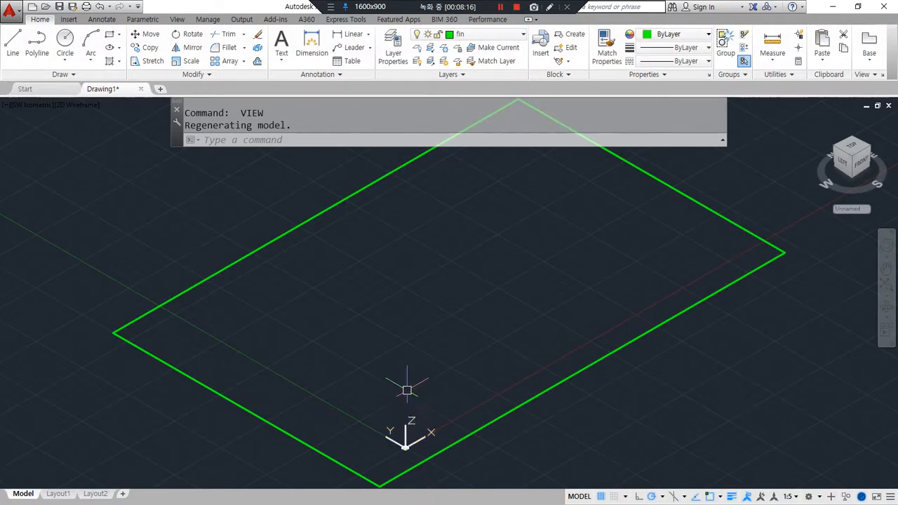
- Switch to the Notepad lecture notes and underline "plan - xy 평면보기" with the red annotation pen
key("alt+Tab")
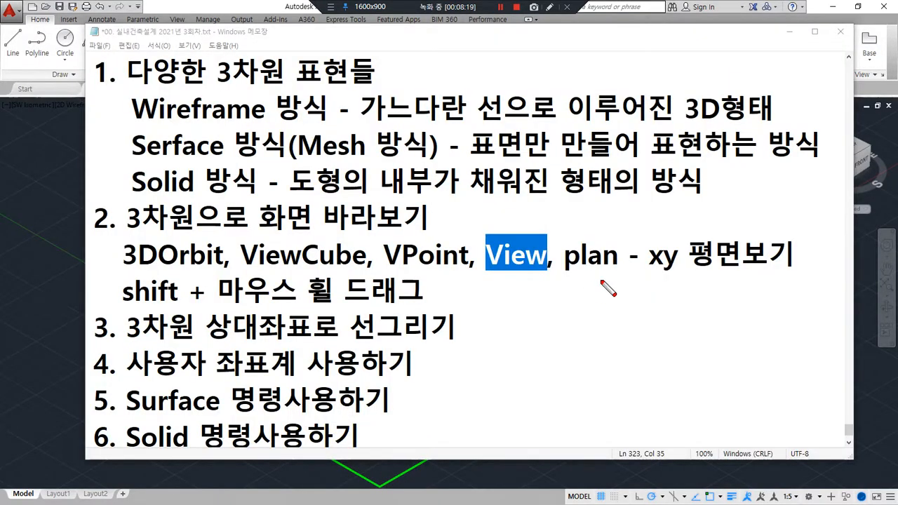
left_click_drag(563, 268, 767, 266)
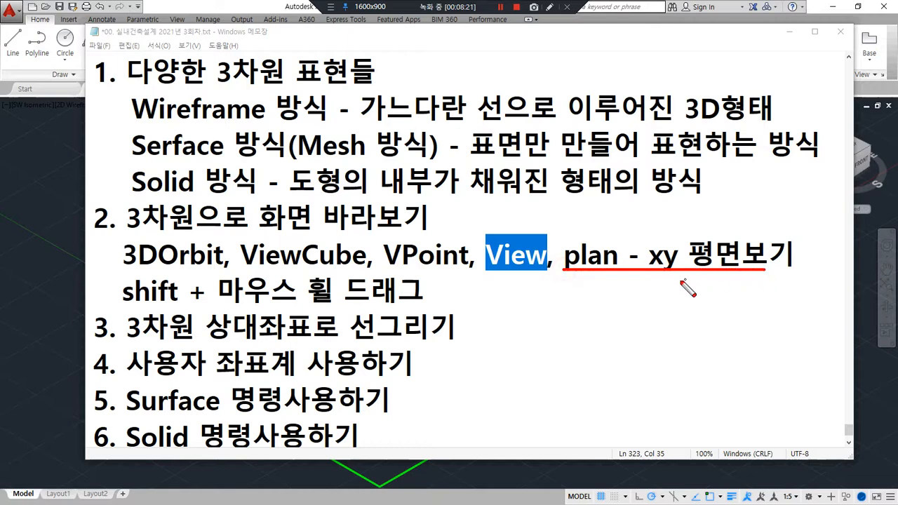
- Underline "plan - xy 평면보기" again in red, clear the annotations and switch back to the AutoCAD drawing
left_click_drag(576, 274, 807, 270)
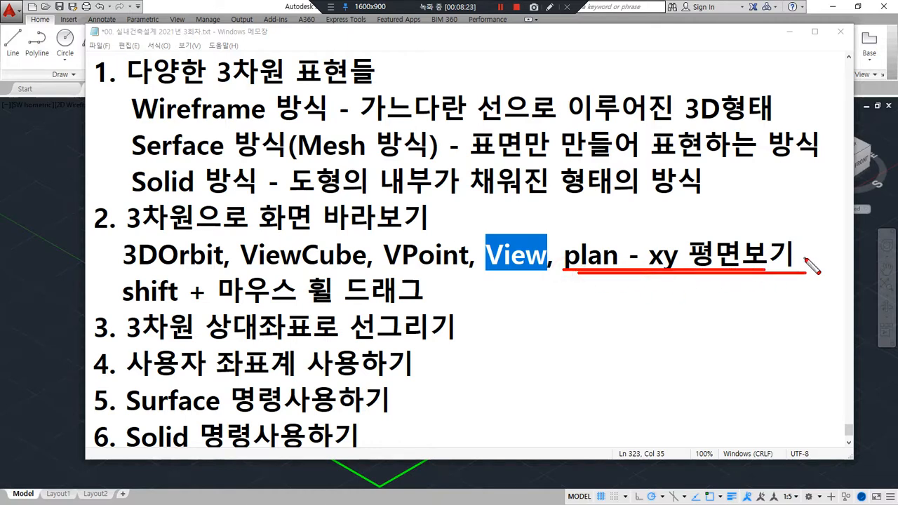
left_click_drag(661, 276, 775, 273)
key("Escape")
left_click(76, 209)
mouse_move(403, 447)
left_mouse_down()
mouse_move(504, 409)
mouse_move(337, 415)
mouse_move(287, 383)
mouse_move(292, 396)
left_mouse_up()
key("Escape")
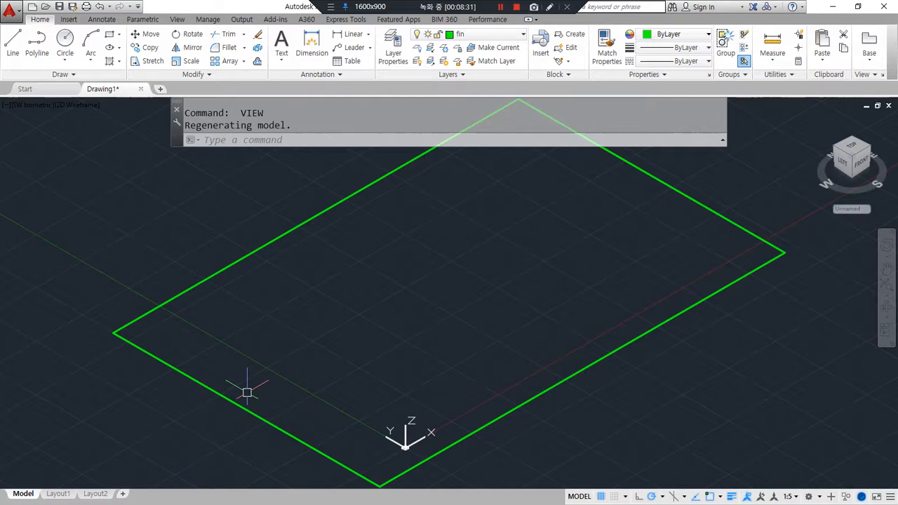
- Show the plan view of the current UCS with the PLAN command, marking the Current ucs and World options in red before accepting
type("plan")
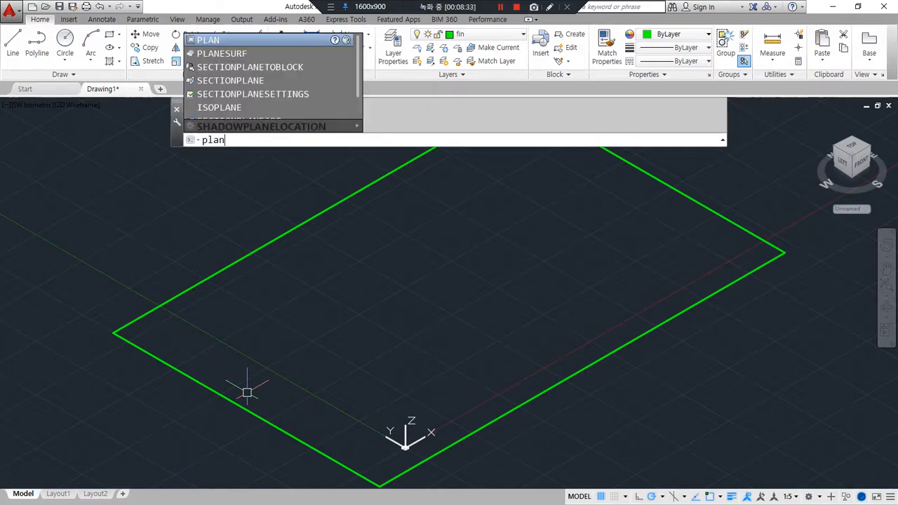
key("Return")
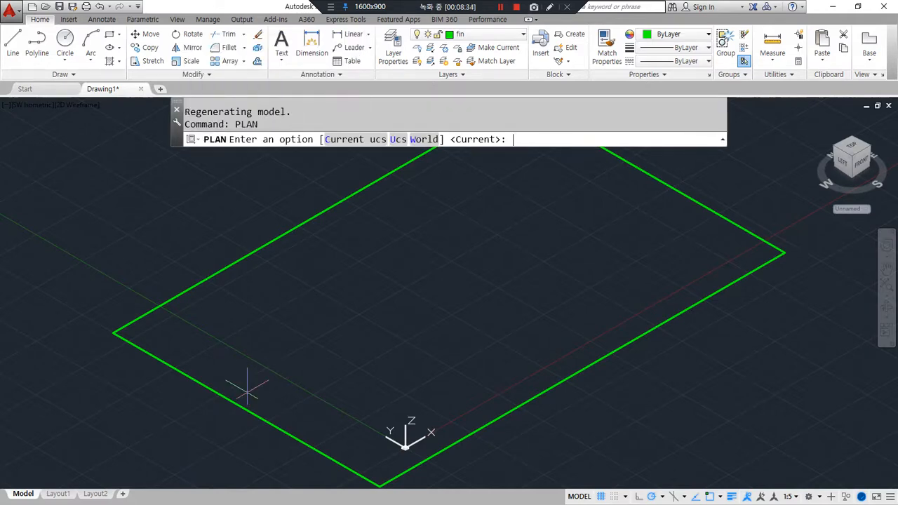
left_click_drag(317, 149, 234, 149)
left_click_drag(348, 124, 372, 151)
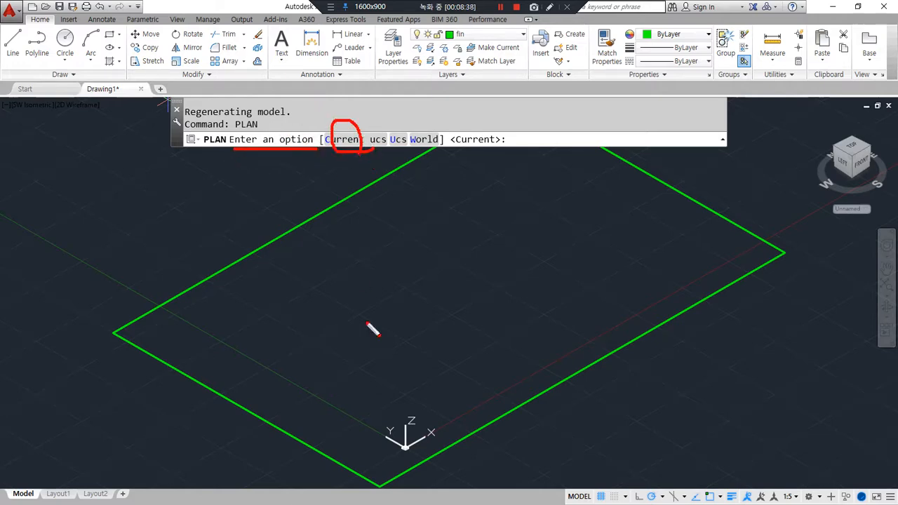
mouse_move(375, 455)
left_mouse_down()
mouse_move(430, 414)
mouse_move(401, 461)
mouse_move(372, 430)
mouse_move(435, 453)
mouse_move(361, 441)
mouse_move(437, 453)
mouse_move(407, 463)
left_mouse_up()
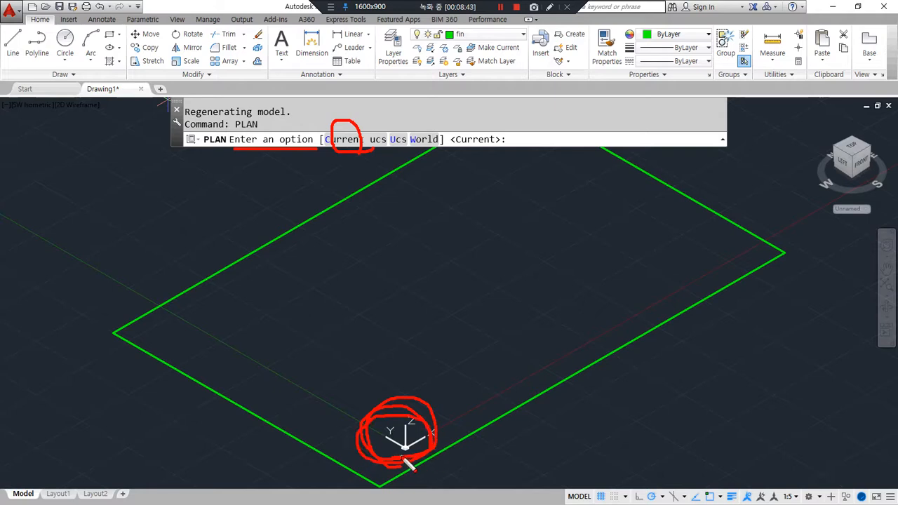
mouse_move(411, 148)
left_mouse_down()
mouse_move(447, 153)
mouse_move(313, 128)
mouse_move(372, 153)
left_mouse_up()
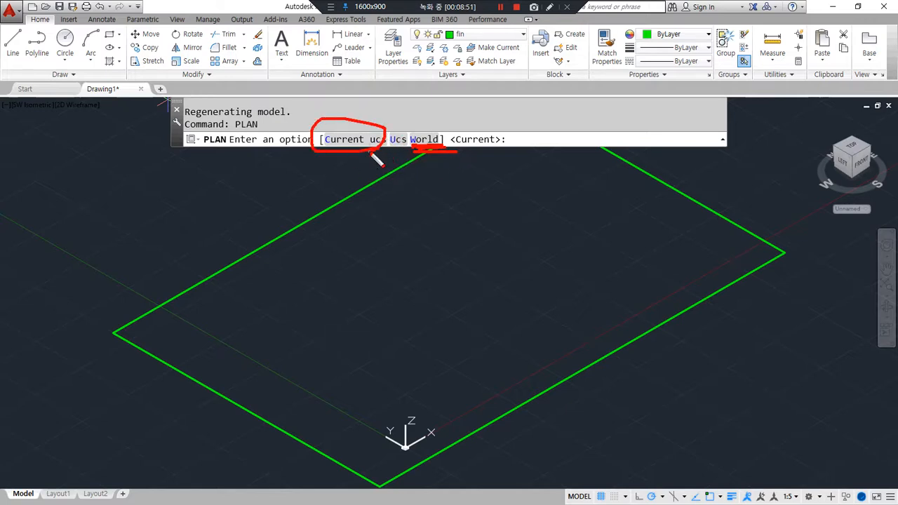
key("Escape")
key("Return")
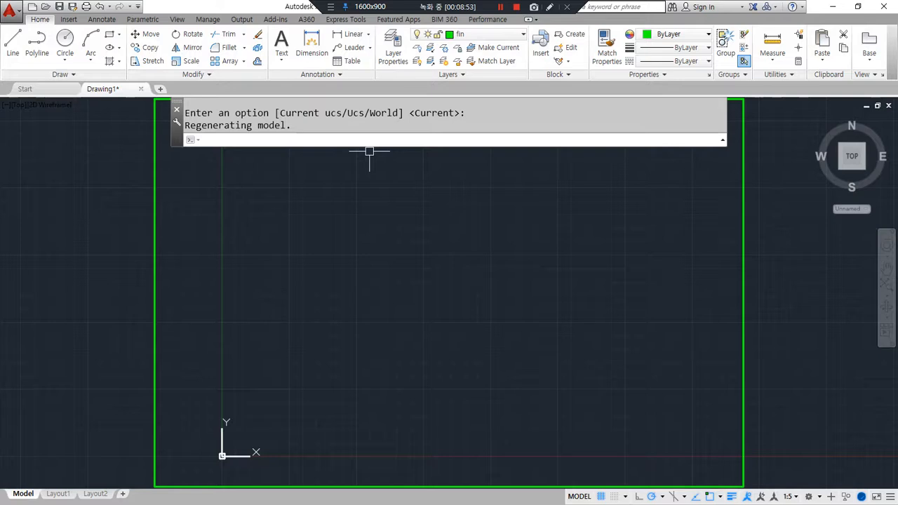
scroll(360, 164, "down", 3)
middle_click_drag(385, 231, 381, 267)
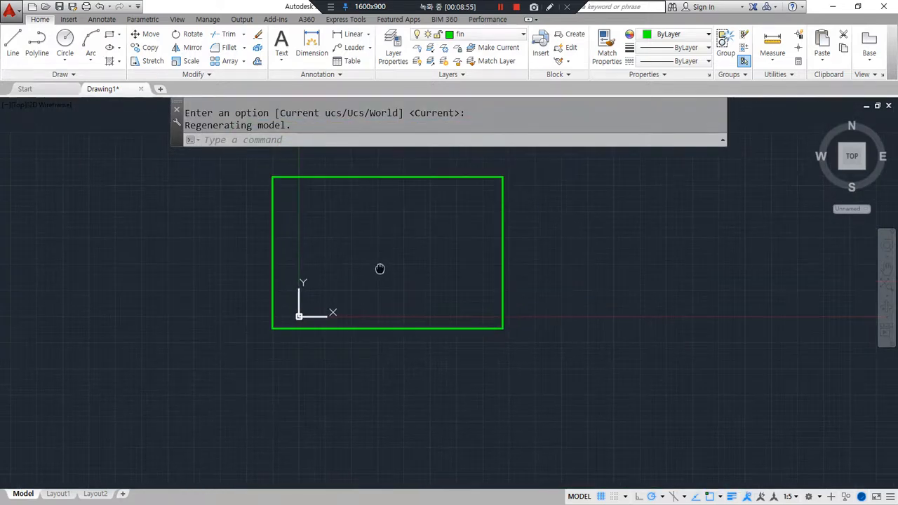
- Handwrite "Top" inside the rectangle with the red annotation pen, then clear the writing
key("ctrl+alt+d")
mouse_move(367, 391)
left_mouse_down()
mouse_move(362, 197)
mouse_move(399, 376)
left_mouse_up()
key("ctrl+z")
left_click_drag(324, 231, 382, 228)
left_click_drag(348, 226, 347, 255)
mouse_move(397, 243)
left_mouse_down()
mouse_move(391, 247)
mouse_move(430, 345)
mouse_move(440, 256)
left_mouse_up()
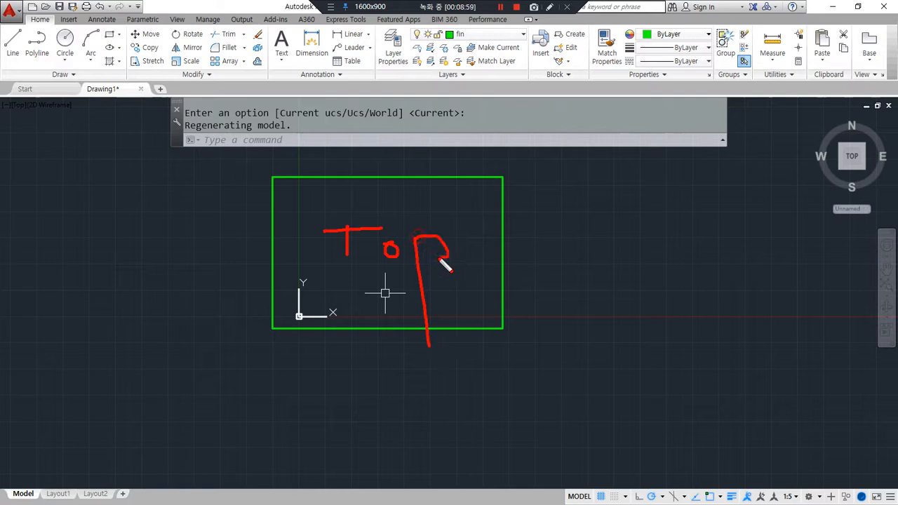
key("ctrl+alt+d")
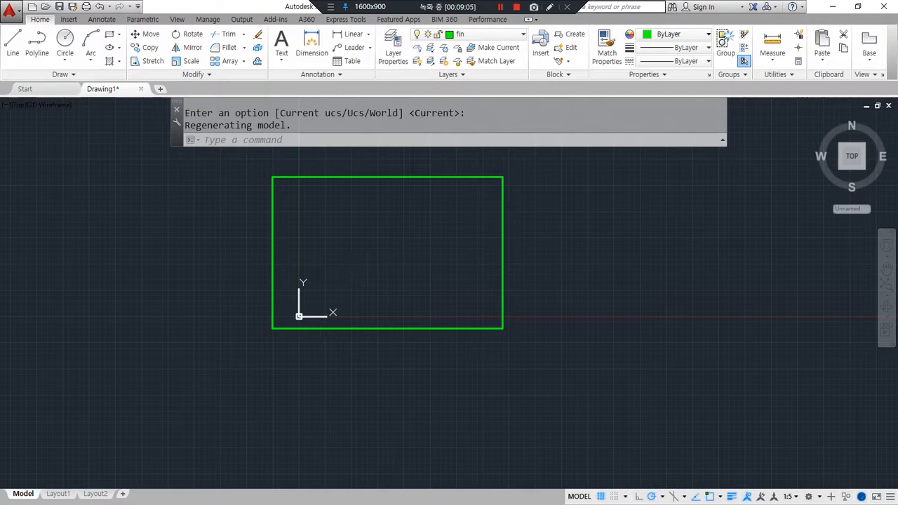
- Orbit the rectangle from plan to an oblique 3D view and switch to the Notepad lecture notes
middle_click_drag(321, 305, 352, 212, "shift")
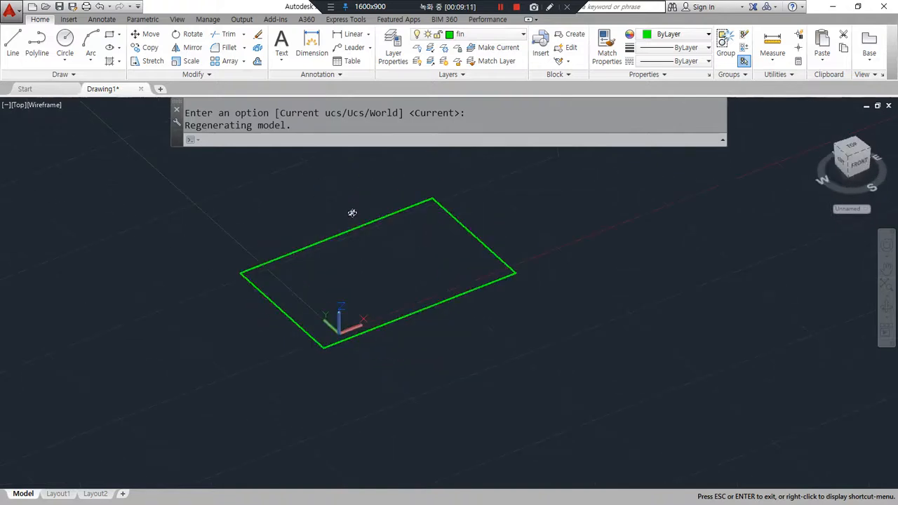
middle_click_drag(400, 250, 427, 246, "shift")
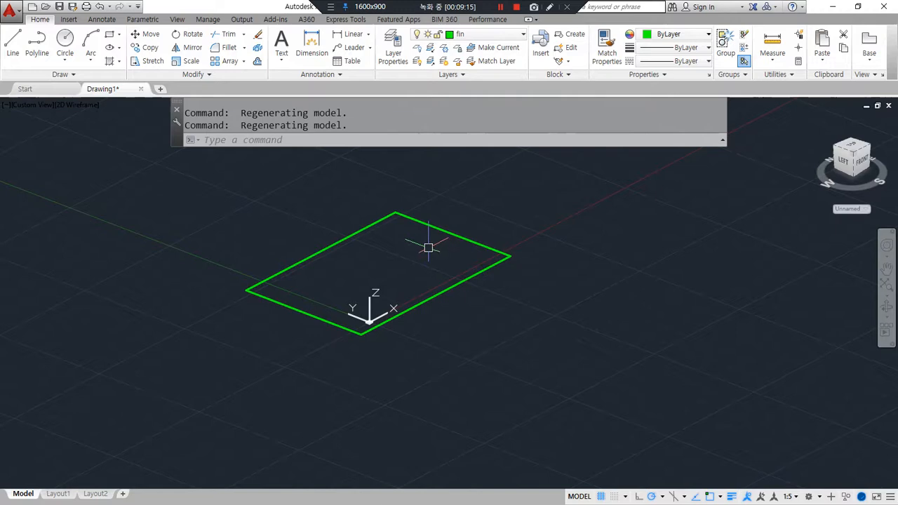
key("alt+Tab")
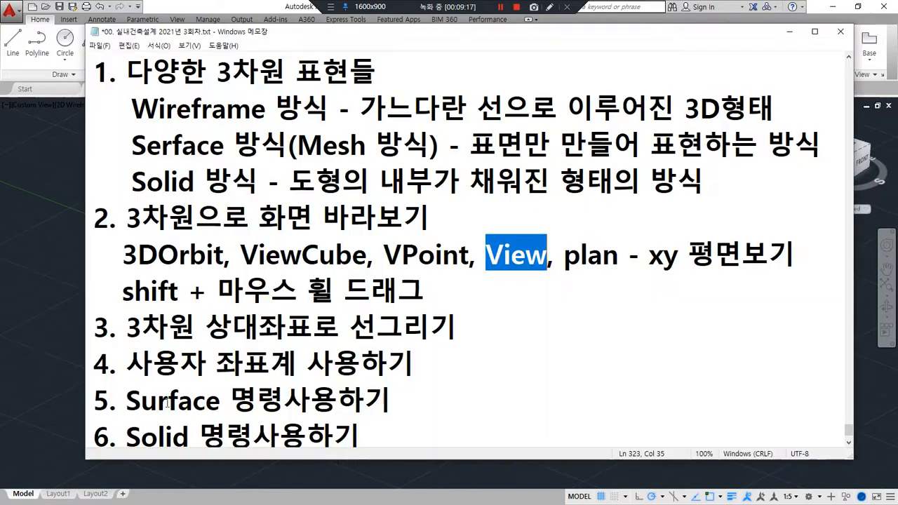
- Underline heading 3 in the notes, clear the mark, append "- z축으로 선그리기" and add "@0,0,z" on the line below
left_click_drag(133, 342, 494, 342)
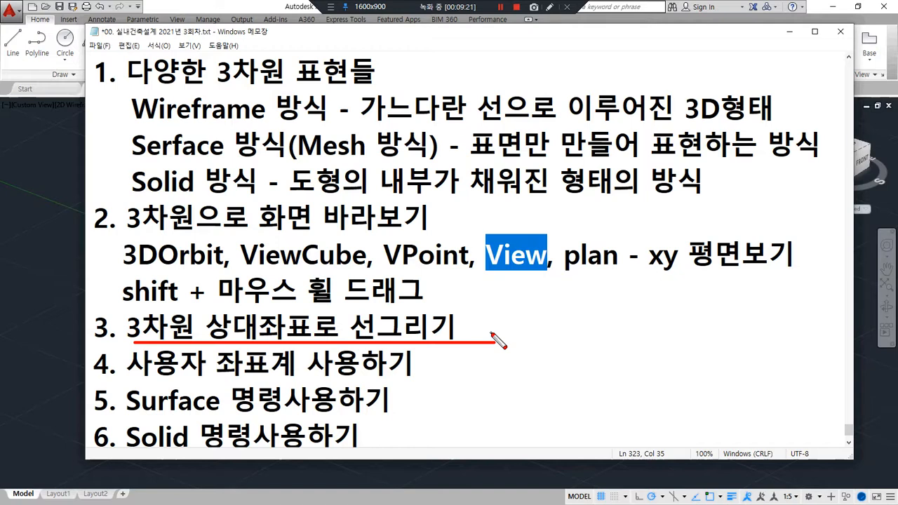
key("Escape")
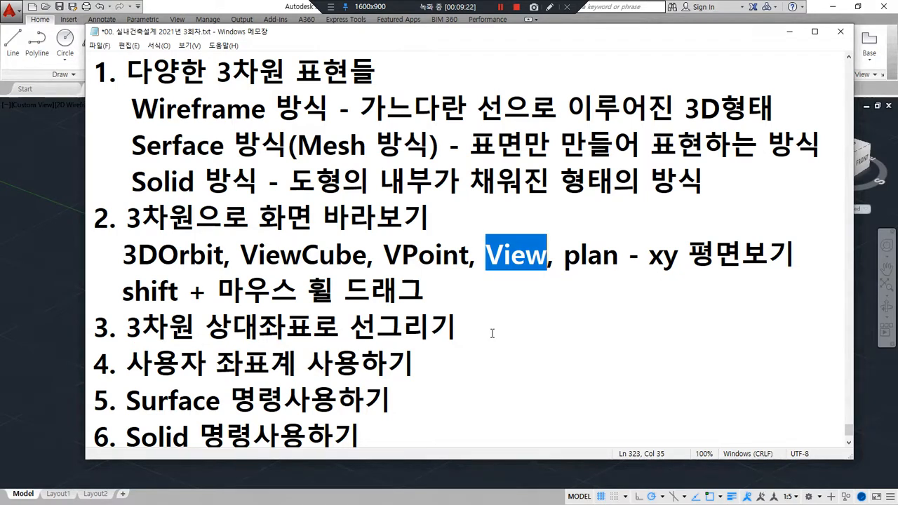
left_click(492, 333)
type("- ")
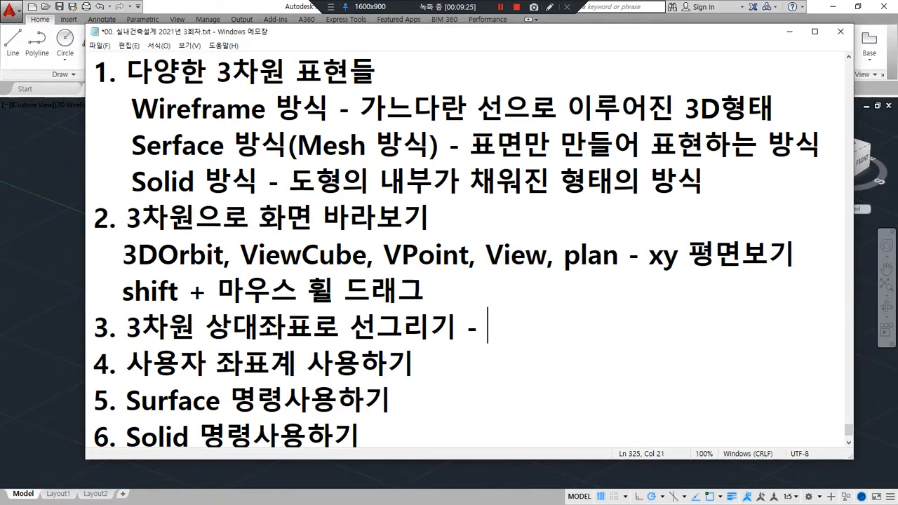
type("z축으로 ")
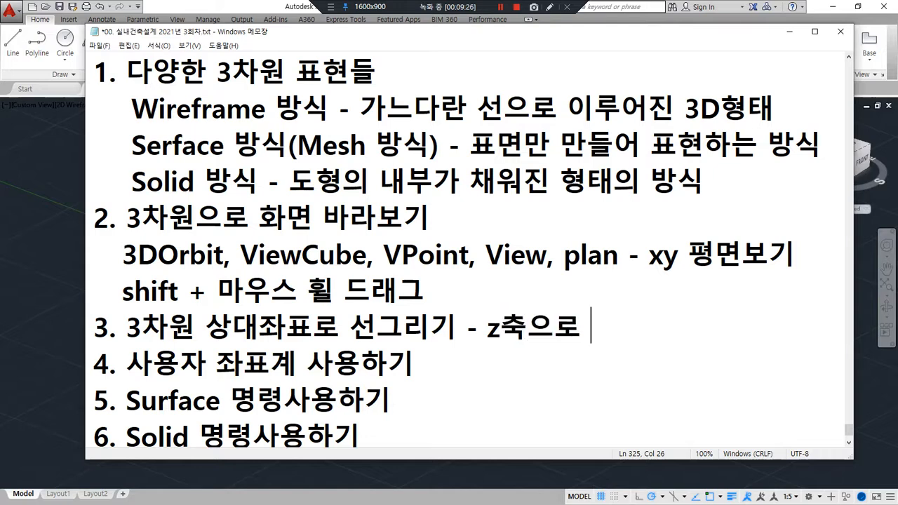
type("선그리기")
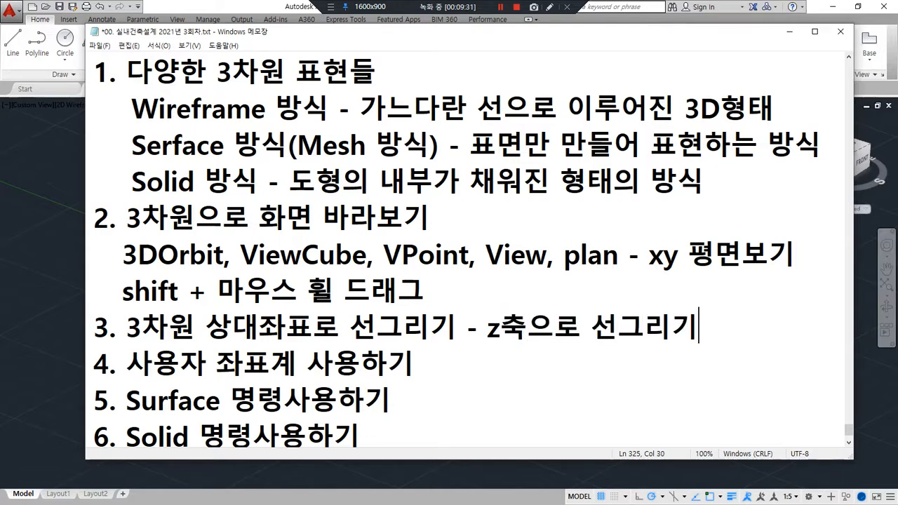
key("Return")
type("@0,0,z")
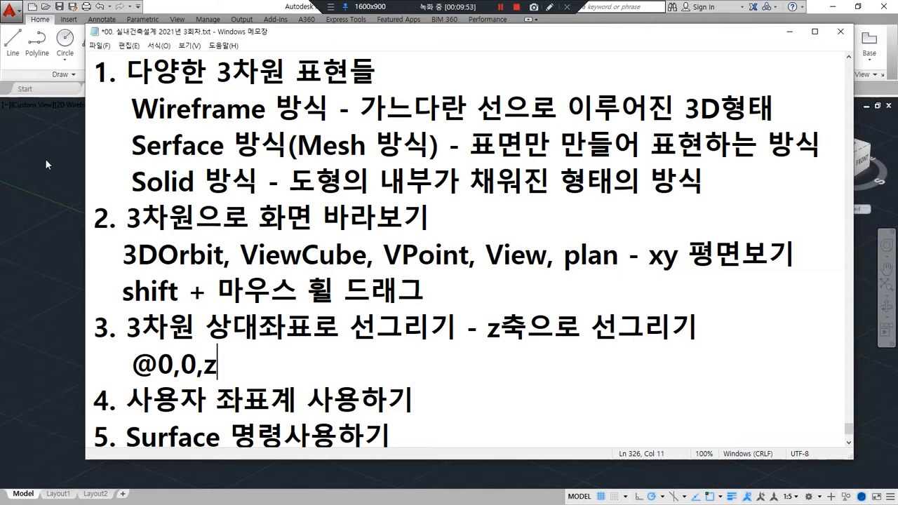
- Switch to AutoCAD, draw a vertical line from the rectangle's front corner to @0,0,100 and inspect it from several angles
left_click(34, 183)
type("l")
key("Return")
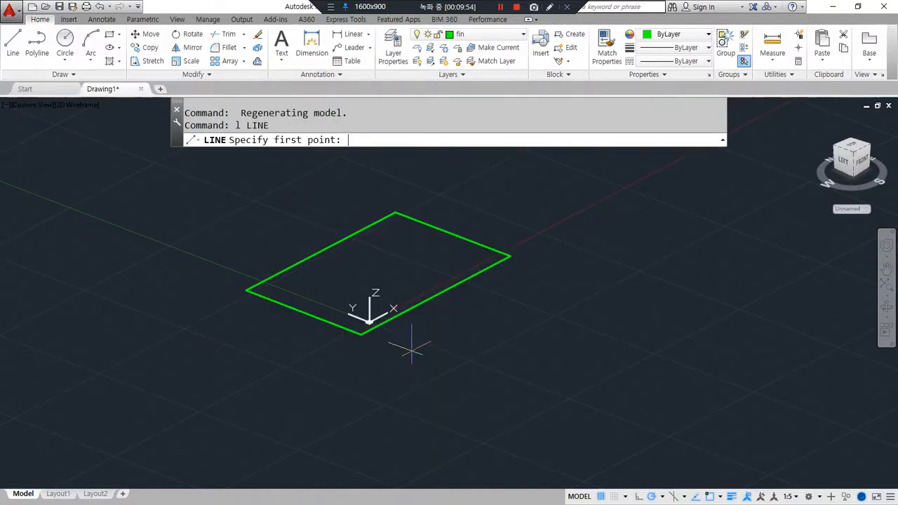
scroll(379, 348, "up", 4)
left_click(302, 318)
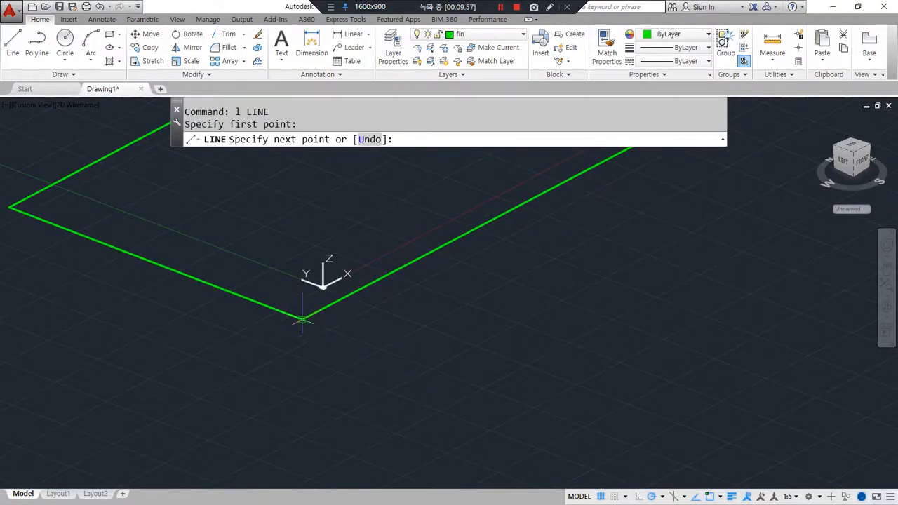
type("@0,0,100")
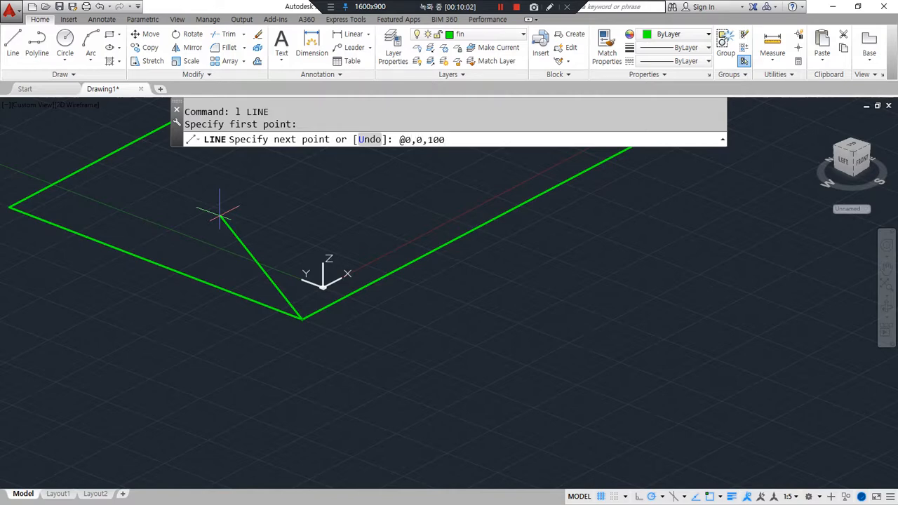
key("Return")
key("Escape")
middle_click_drag(215, 287, 289, 254, "shift")
middle_click_drag(323, 262, 225, 276, "shift")
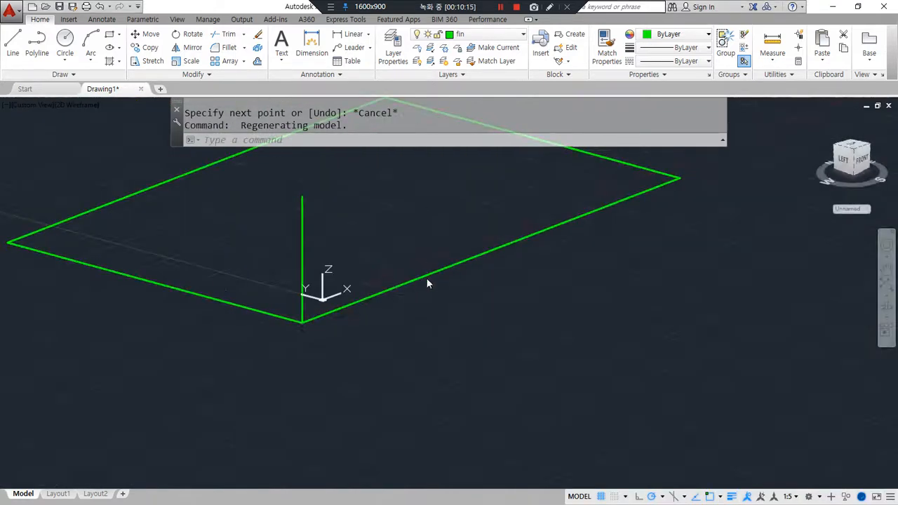
middle_click_drag(417, 269, 436, 335)
mouse_move(436, 336)
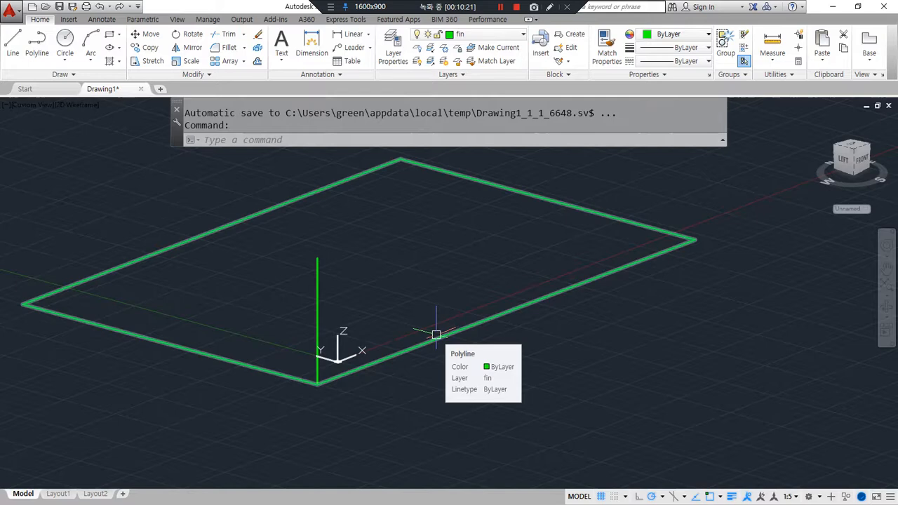
- Erase the rectangle and the vertical line together
left_click(428, 455)
left_click(133, 217)
type("e")
key("Return")
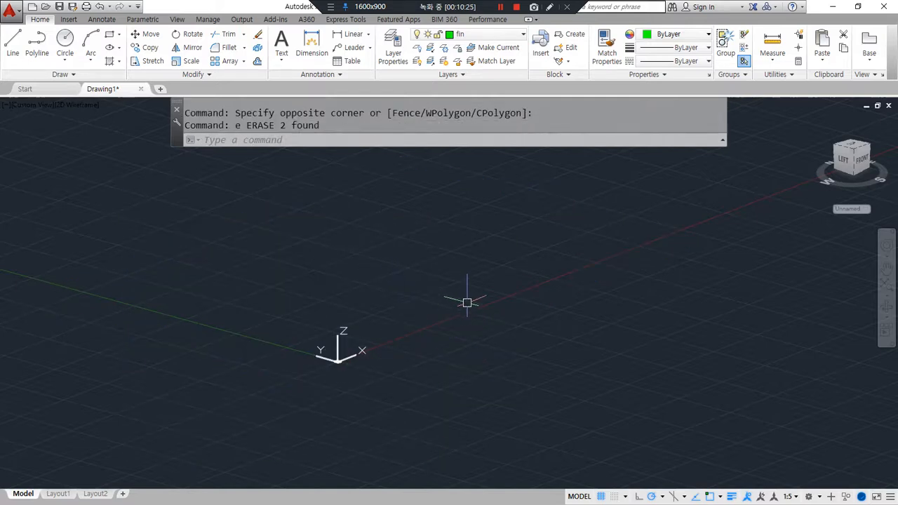
middle_click_drag(473, 294, 193, 324, "shift")
type("rec")
key("Return")
left_click(96, 247)
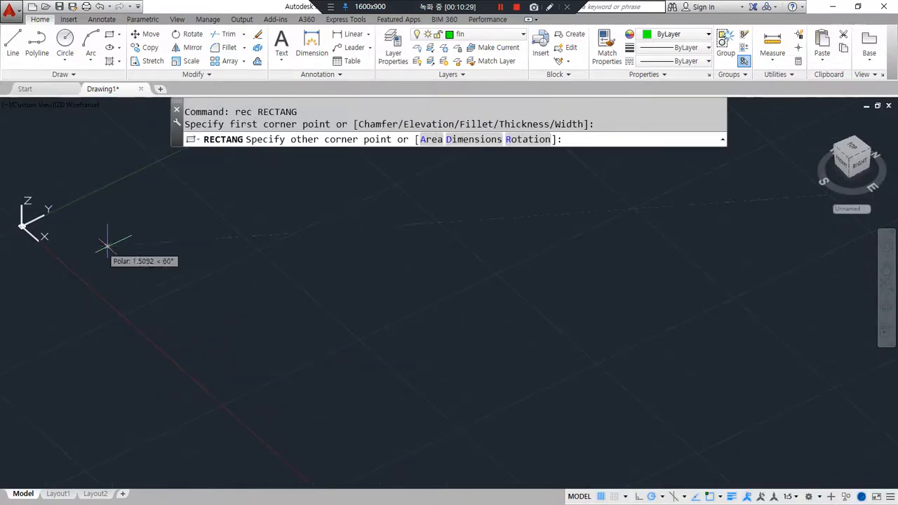
type("@10")
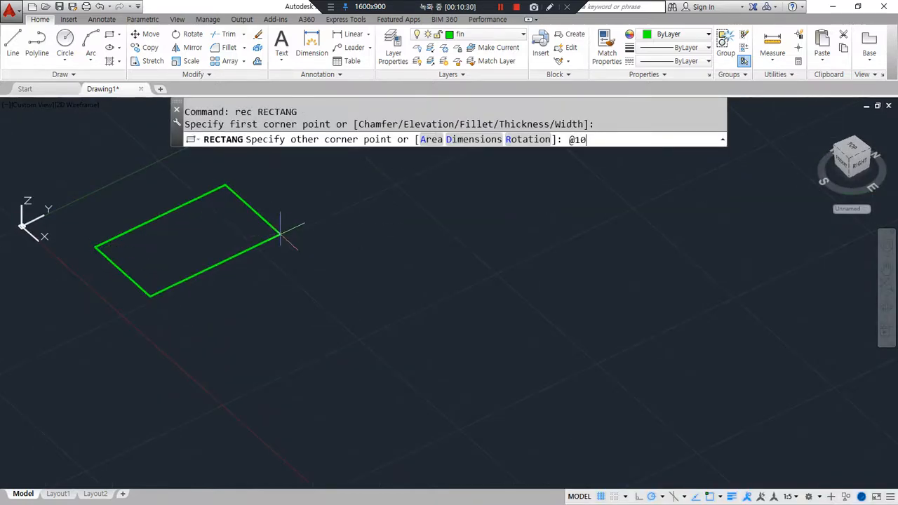
type("0,100")
key("Return")
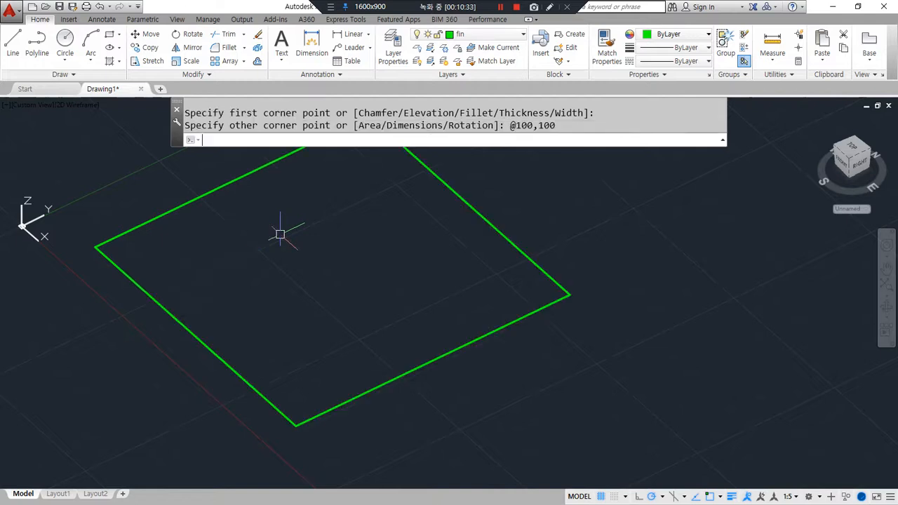
- Draw a vertical line from the square's front corner nearest the origin to @0,0,100
middle_click_drag(167, 290, 297, 370, "shift")
scroll(285, 331, "down", 2)
middle_click_drag(285, 330, 269, 371, "shift")
type("l")
key("Return")
left_click(254, 394)
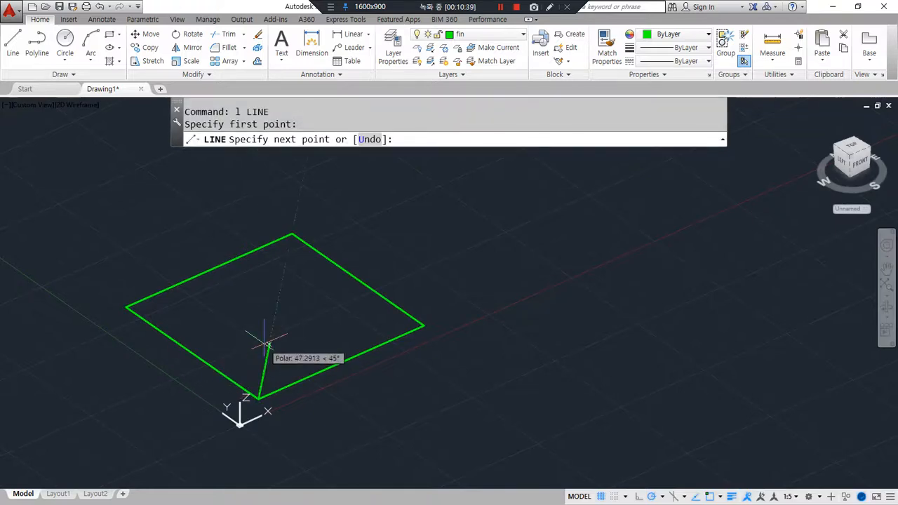
type("@0,0,100")
key("Return")
key("Return")
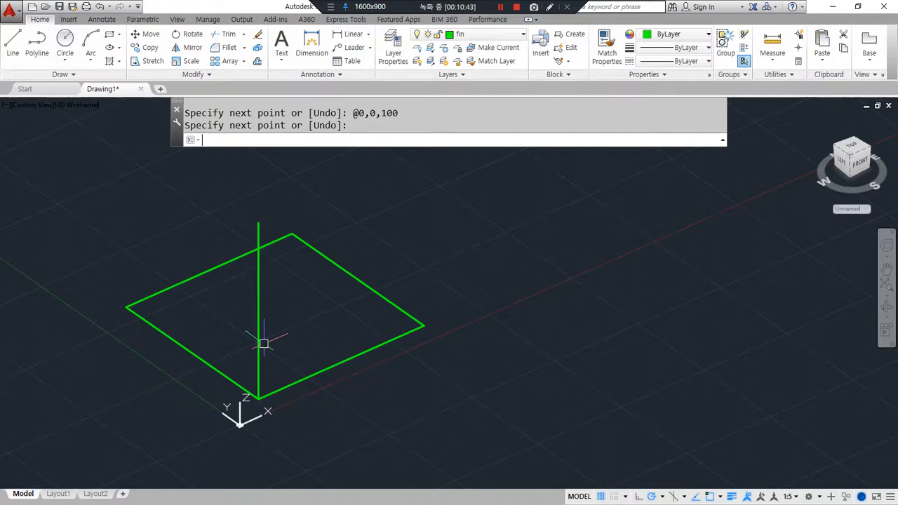
- Copy the square from the lower end of the vertical line to its upper end
mouse_move(227, 337)
middle_mouse_down("shift")
mouse_move(199, 306)
mouse_move(202, 344)
mouse_move(236, 347)
mouse_move(217, 337)
middle_mouse_up("shift")
type("cp")
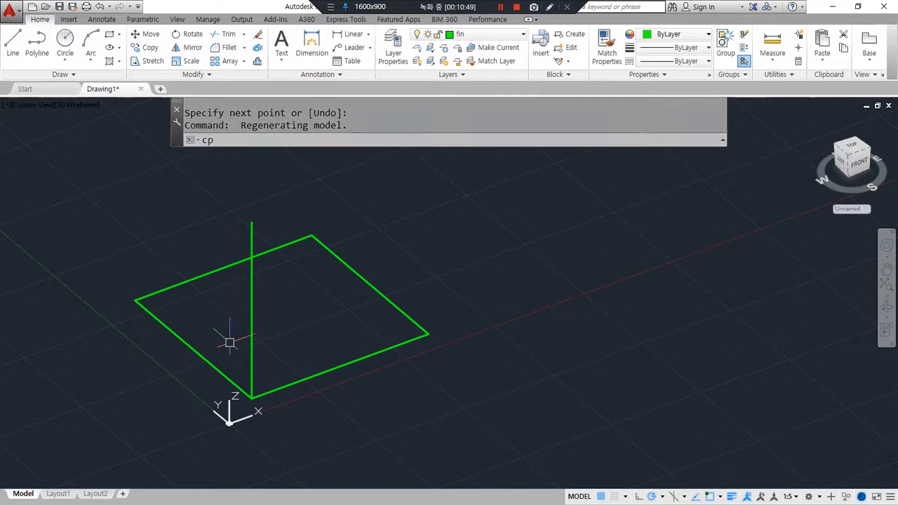
key("Return")
left_click(327, 374)
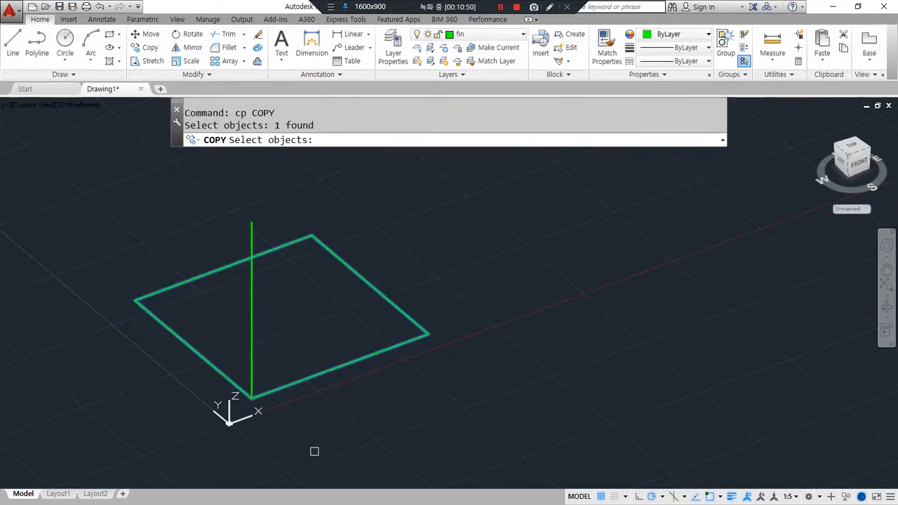
key("Return")
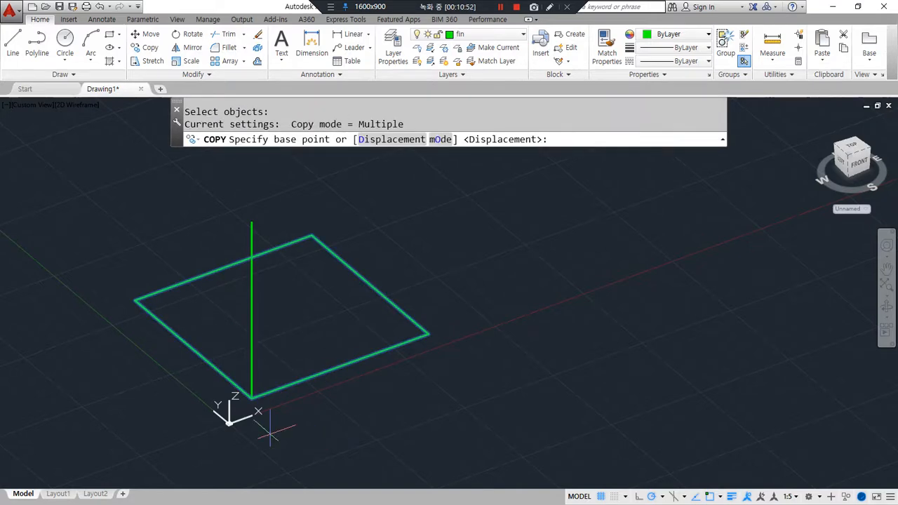
left_click(251, 397)
left_click(252, 224)
key("Return")
- Copy the vertical line from its upper end to the upper square's other three corners to complete the wireframe cube
middle_click_drag(325, 351, 302, 389, "shift")
type("cp")
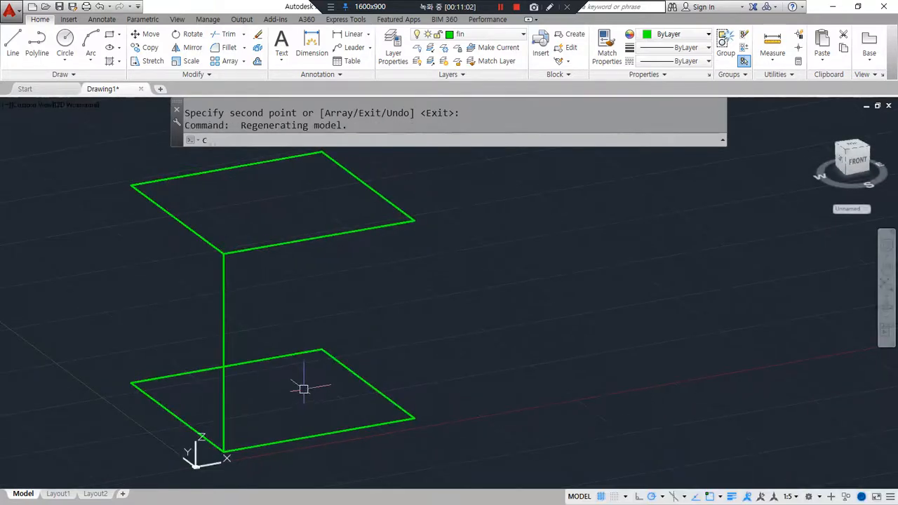
key("Return")
left_click(223, 287)
key("Return")
left_click(224, 254)
key("Escape")
key("Return")
left_click(261, 307)
left_click(160, 363)
key("Return")
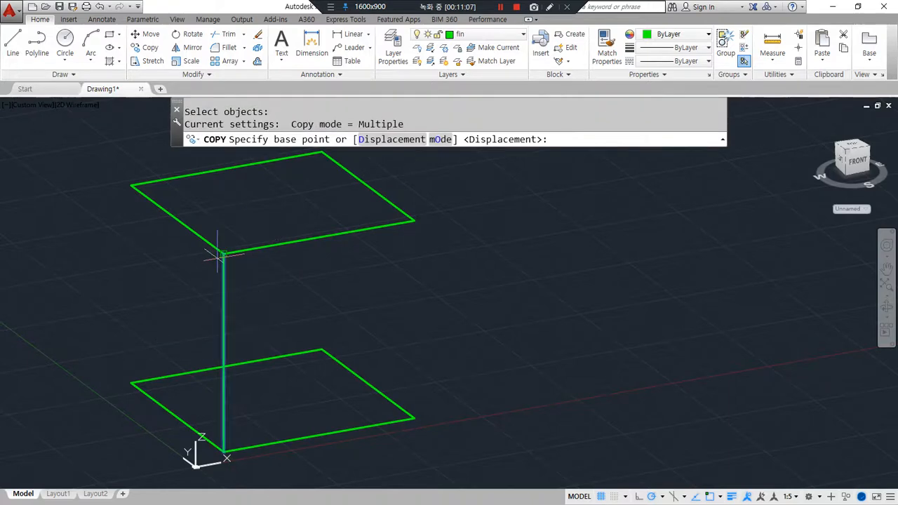
left_click(223, 254)
left_click(414, 221)
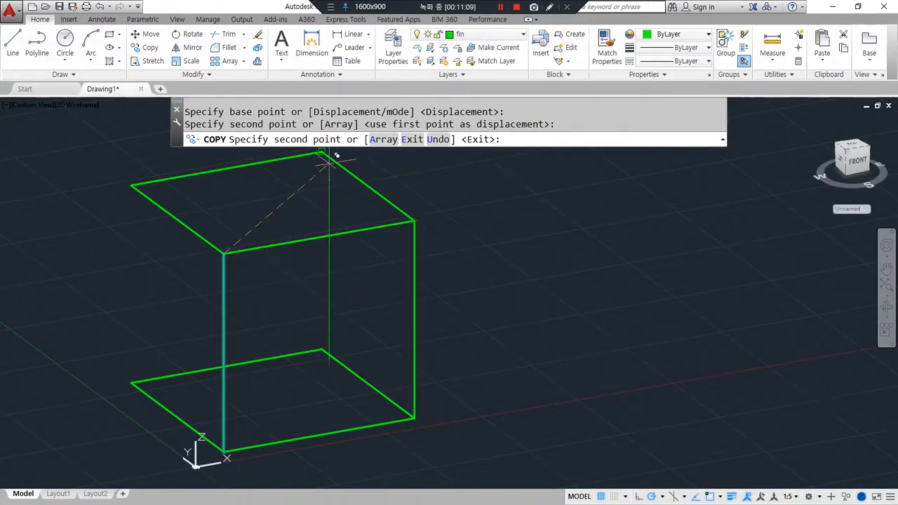
left_click(332, 159)
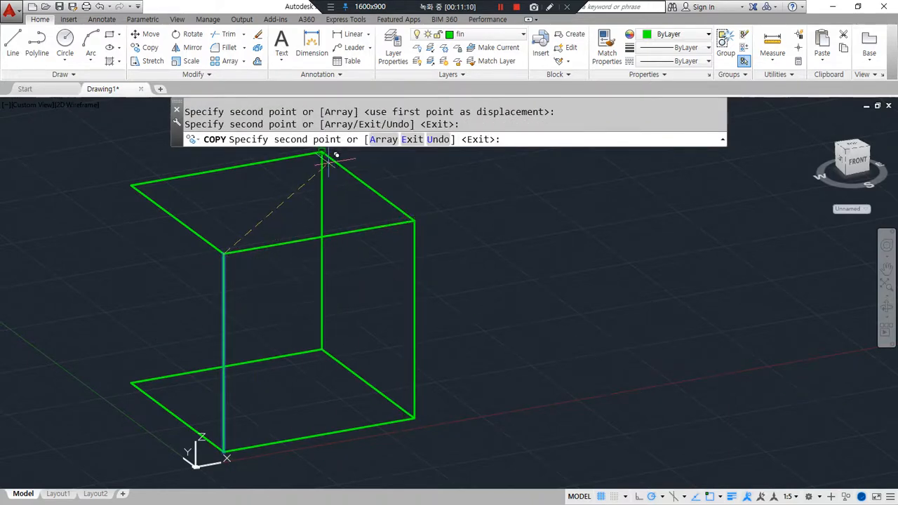
left_click(130, 185)
key("Return")
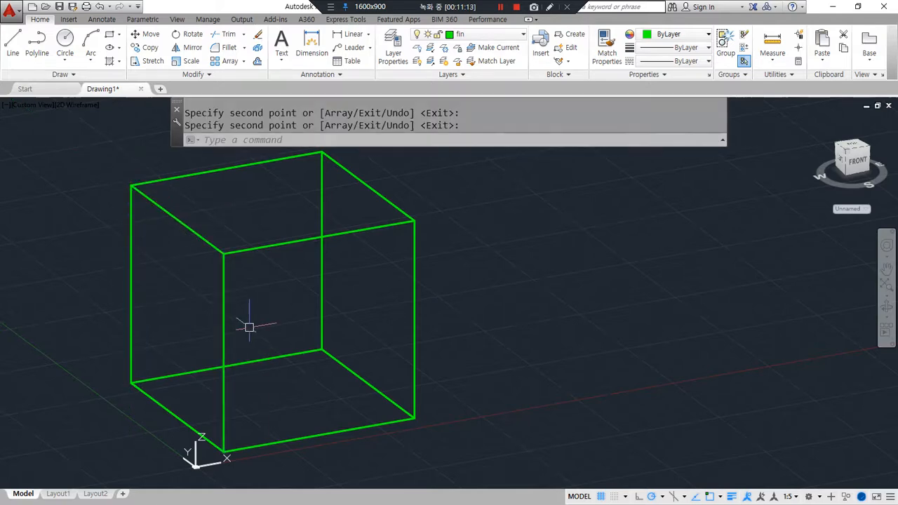
scroll(249, 327, "down", 2)
middle_click_drag(246, 323, 338, 338, "shift")
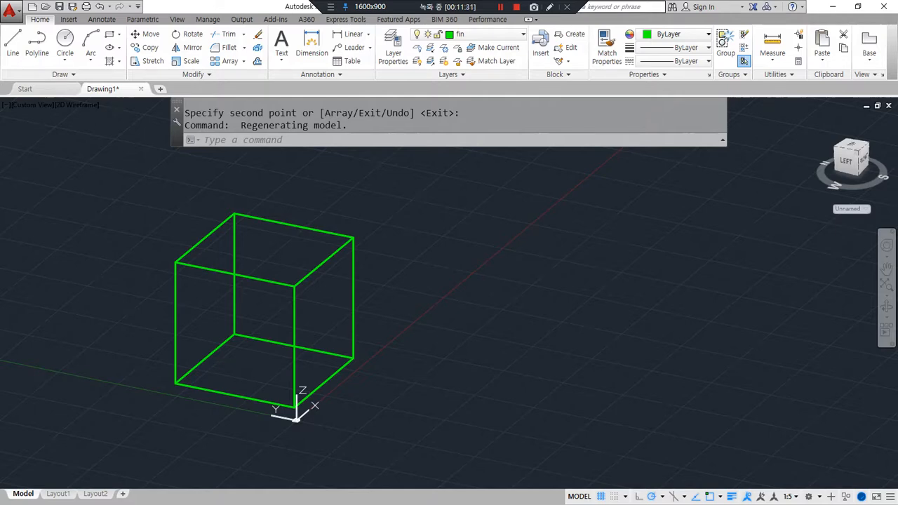
- Switch to the browser and examine the twelve isometric block figures on the orthographic projection exercise page
left_click_drag(0, 34, 213, 0)
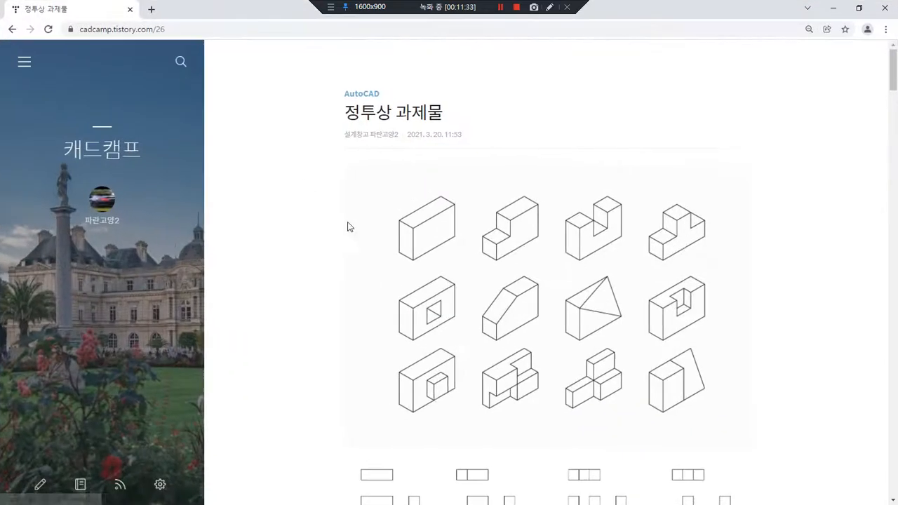
mouse_move(595, 432)
left_mouse_down()
mouse_move(375, 430)
mouse_move(597, 169)
mouse_move(730, 367)
mouse_move(571, 442)
left_mouse_up()
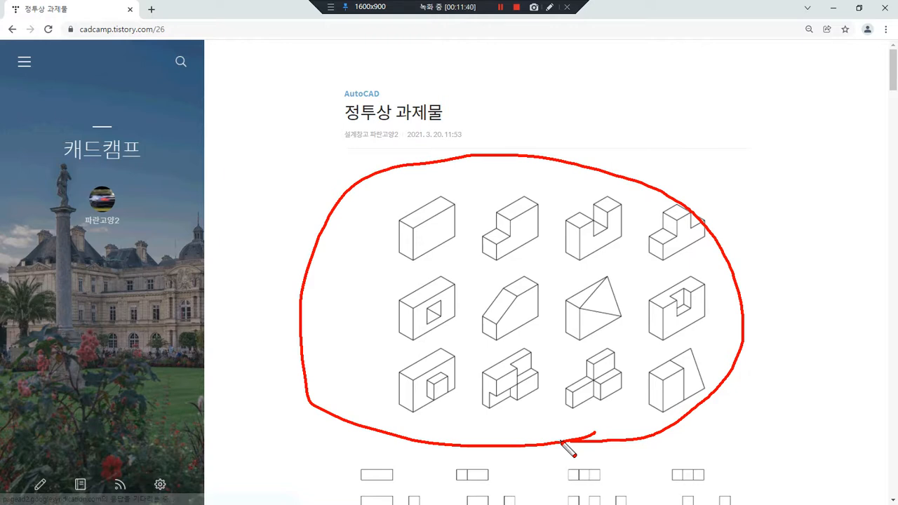
key("Escape")
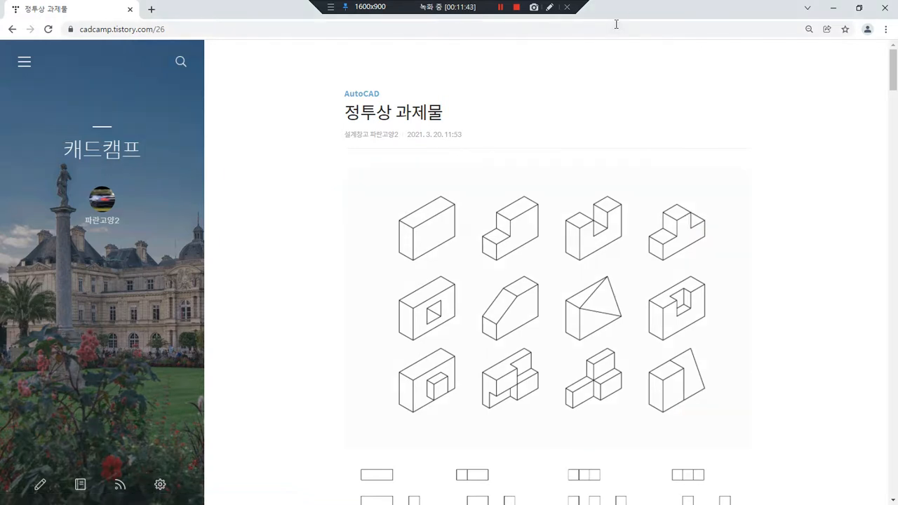
left_click_drag(630, 10, 0, 68)
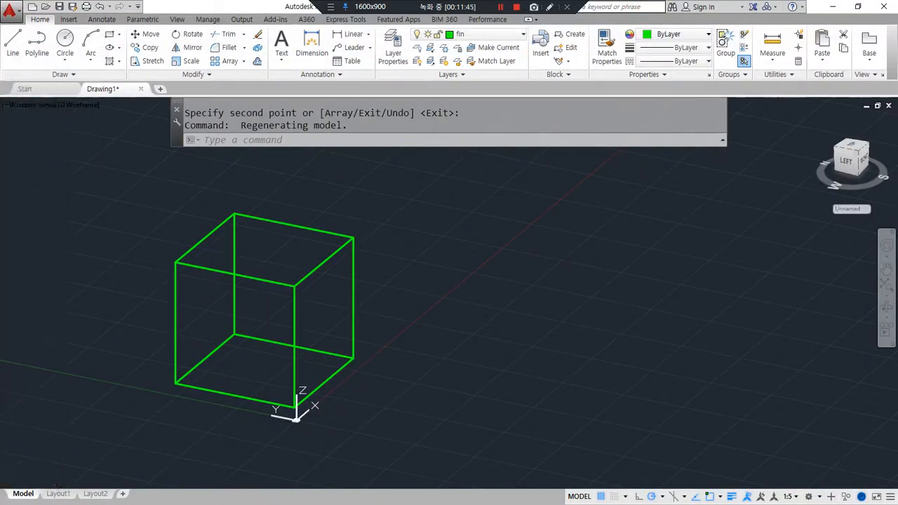
- Erase the whole wireframe cube and zoom the drawing to All
left_click(403, 430)
left_click(85, 173)
type("e")
key("Return")
type("z")
key("Return")
type("a")
key("Return")
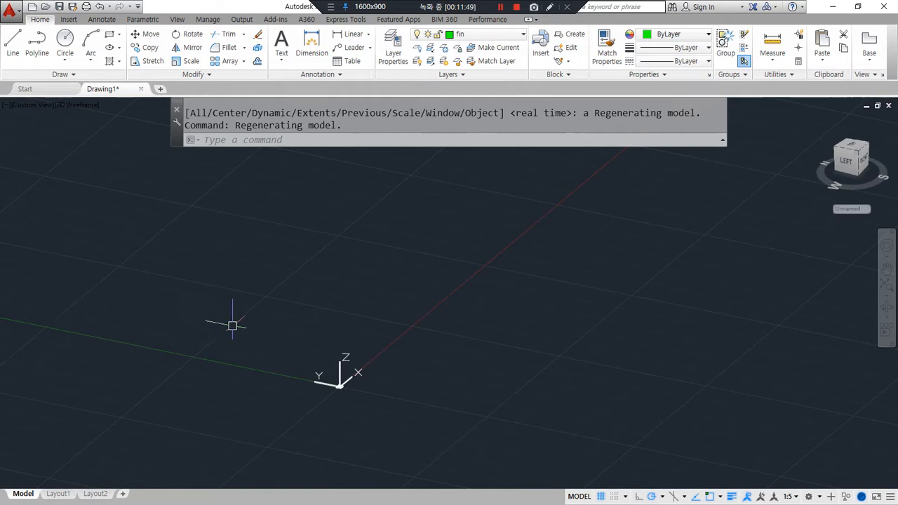
type("rec")
key("Return")
left_click(321, 350)
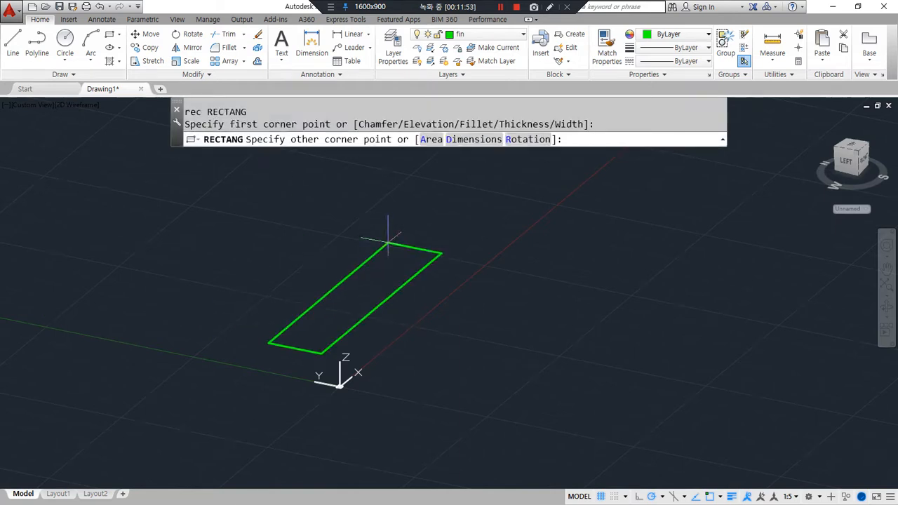
key("Return")
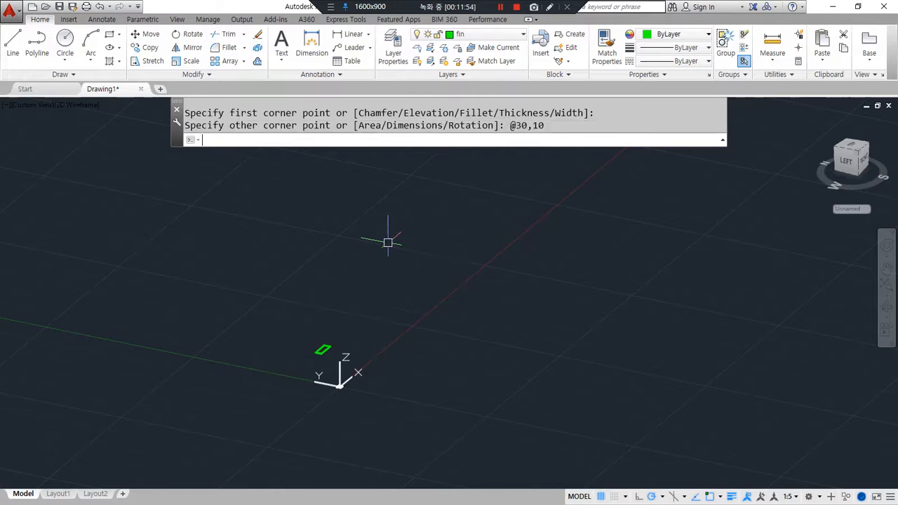
- Draw a vertical line from the rectangle's front corner nearest the origin to @0,0,20
scroll(341, 377, "up", 10)
middle_click_drag(313, 309, 387, 473)
middle_click_drag(249, 307, 256, 353)
type("l")
key("Return")
left_click(230, 351)
type("@")
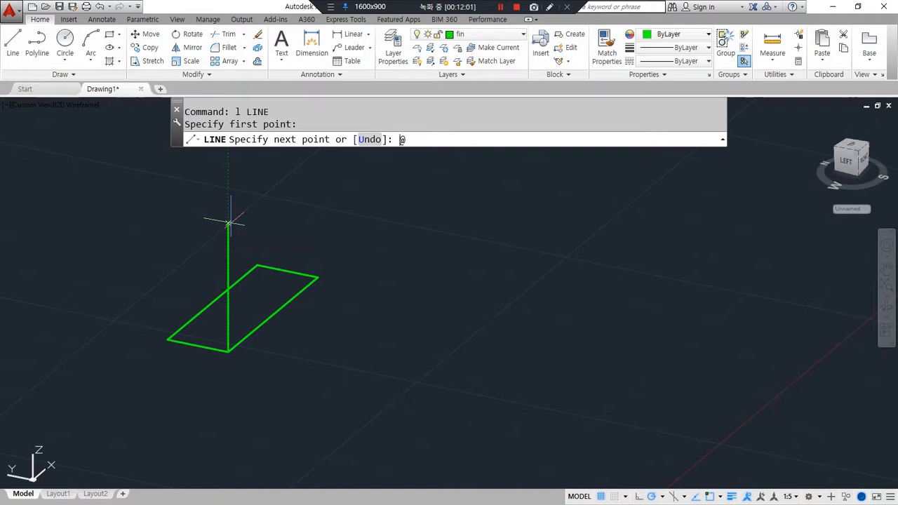
type("0,0,20")
key("Return")
key("Return")
- Copy the rectangle from the lower end of the vertical line to its upper end
type("cp")
key("Return")
left_click(272, 302)
left_click(267, 309)
key("Return")
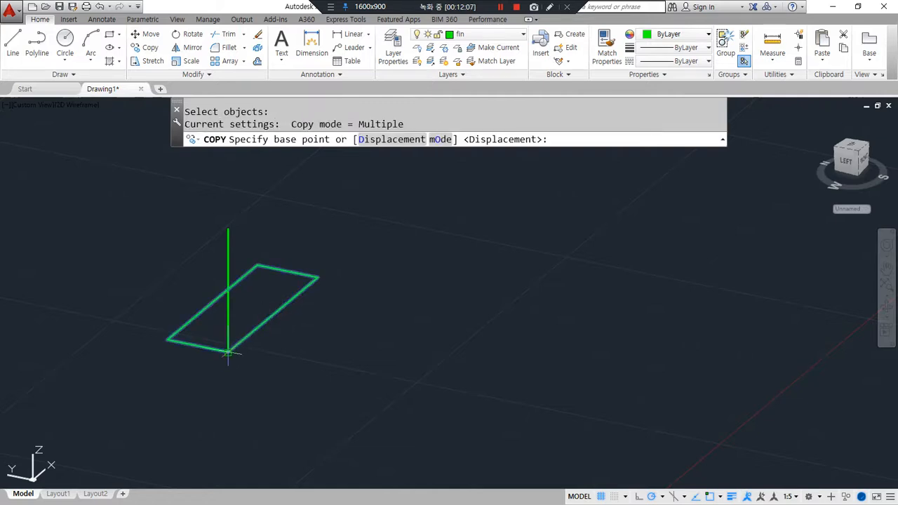
left_click(228, 353)
left_click(229, 229)
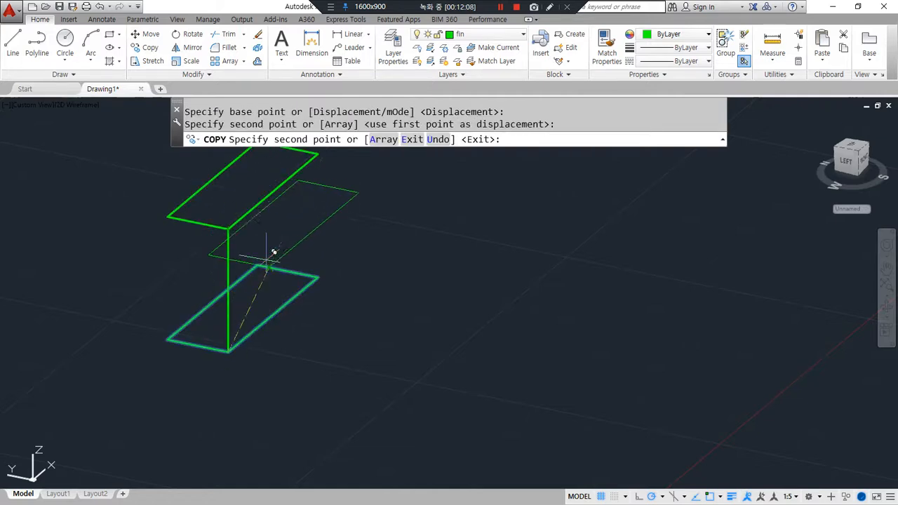
key("Return")
- Copy the vertical line from its upper end to the upper rectangle's other three corners to complete the wireframe box
middle_click_drag(272, 256, 297, 336)
key("Return")
left_click(232, 342)
key("Return")
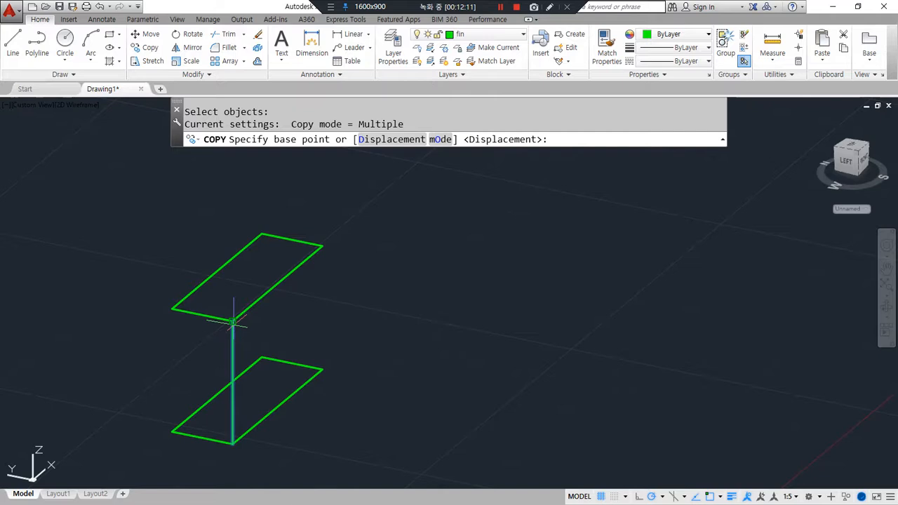
left_click(232, 321)
left_click(322, 246)
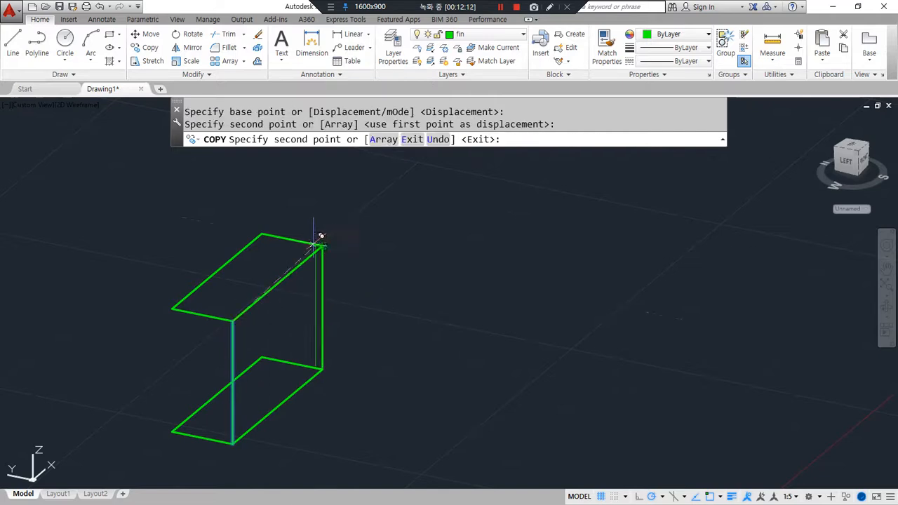
left_click(261, 233)
left_click(172, 308)
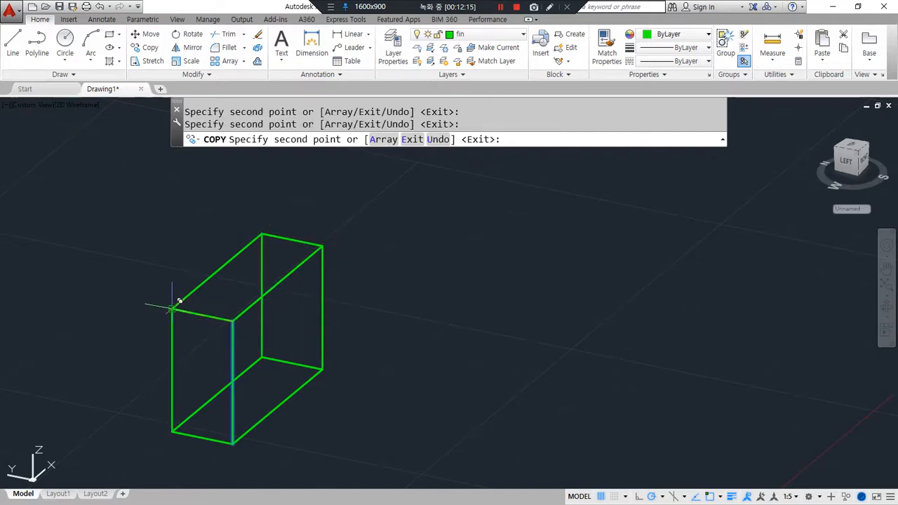
key("Return")
middle_click_drag(256, 339, 333, 335, "shift")
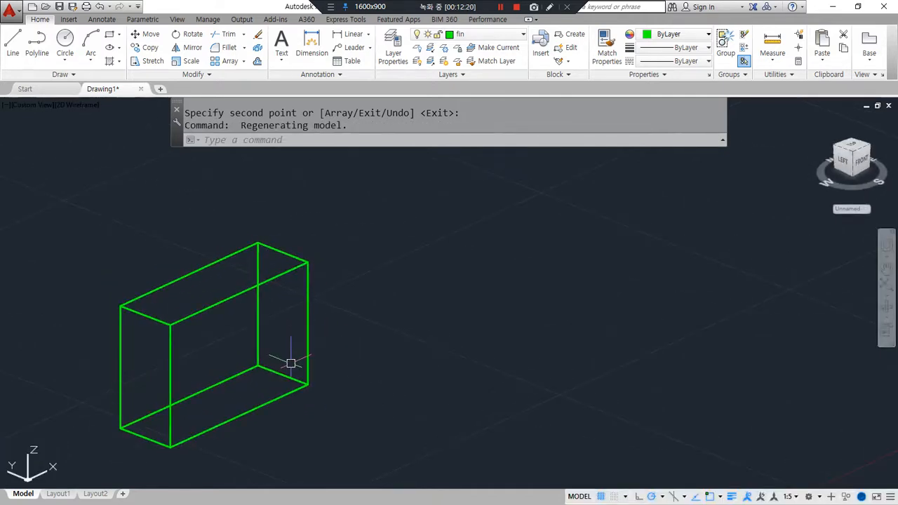
- Create a rectangular array of the whole box with four columns and three rows, setting both column and row spacing to 100
type("ar")
key("Return")
left_click(397, 216)
left_click(69, 479)
key("Return")
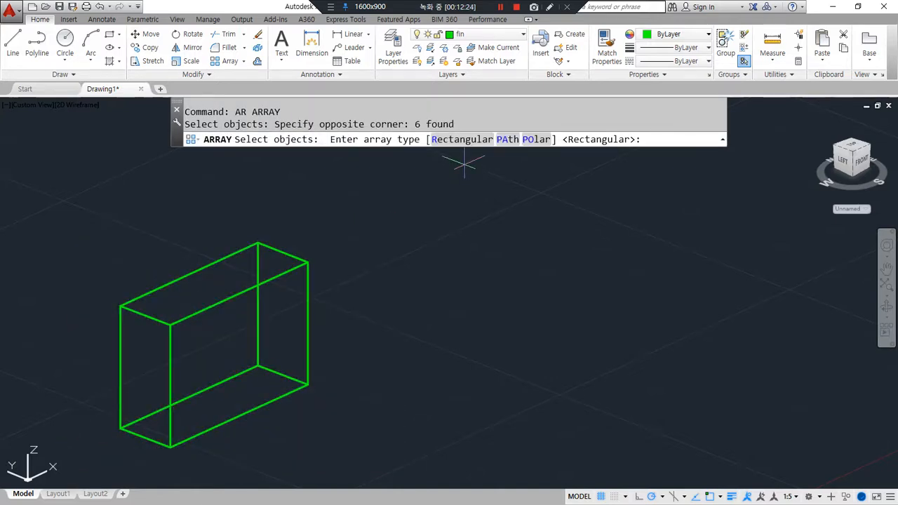
left_click(462, 140)
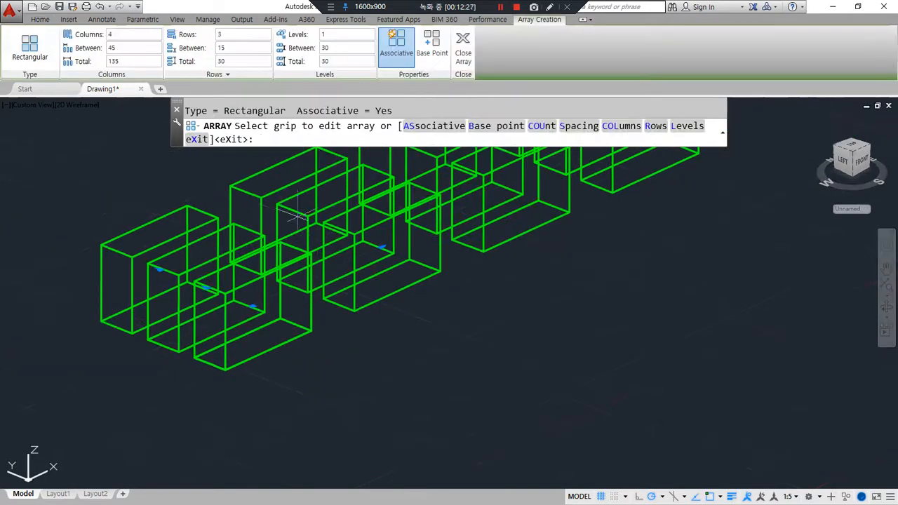
middle_click_drag(298, 235, 305, 301)
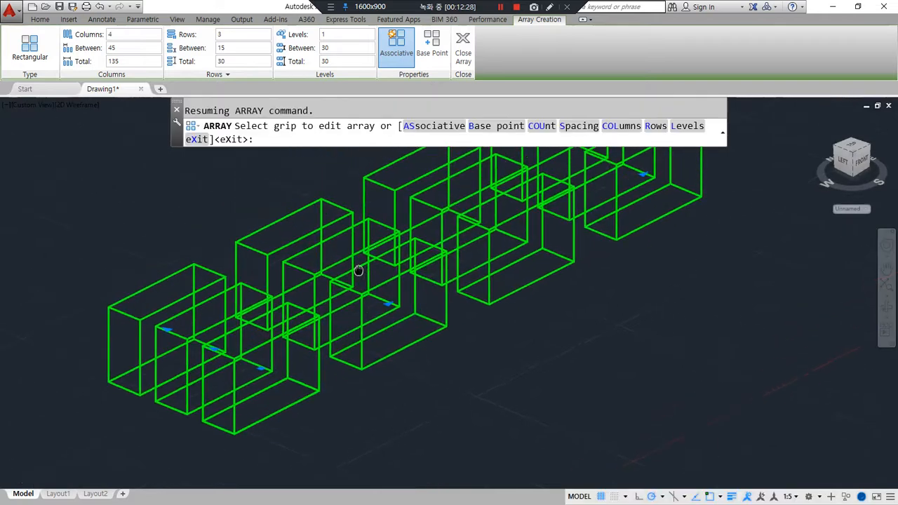
left_click(124, 48)
type("10")
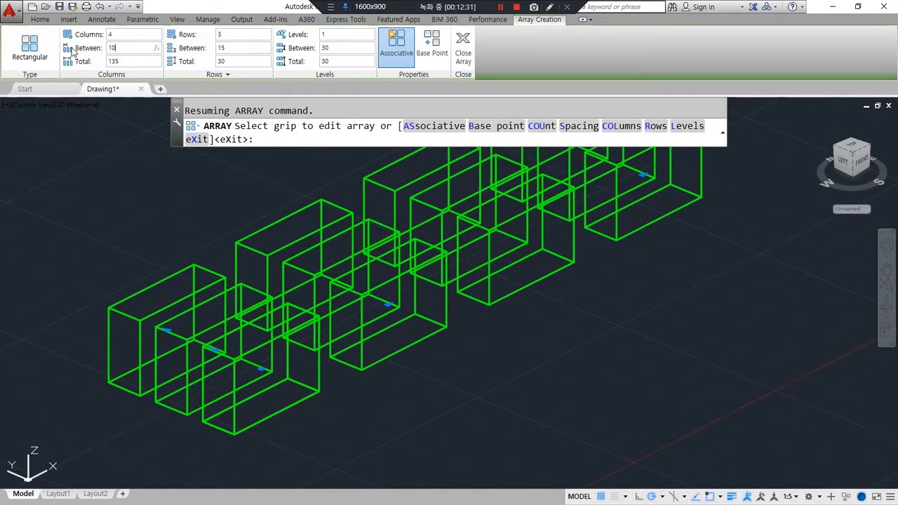
type("0")
left_click(242, 47)
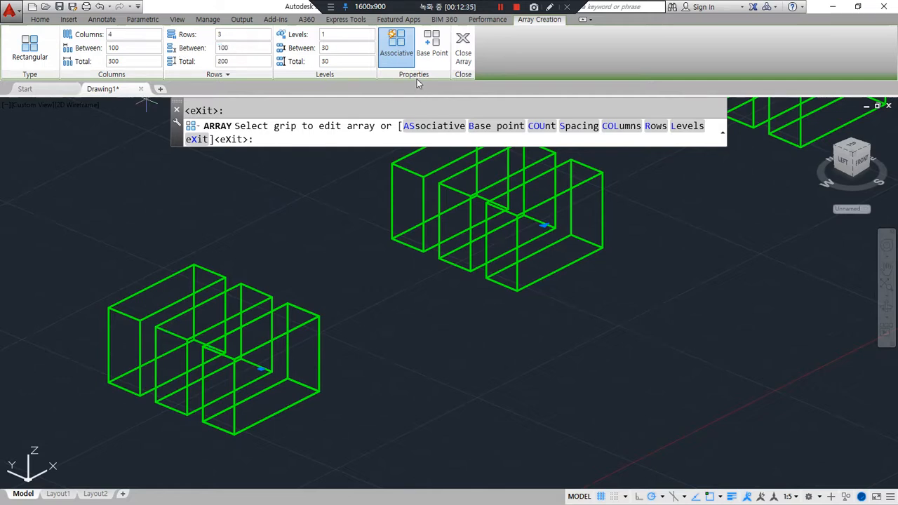
- Turn off the array's associativity and finish the array
left_click(396, 43)
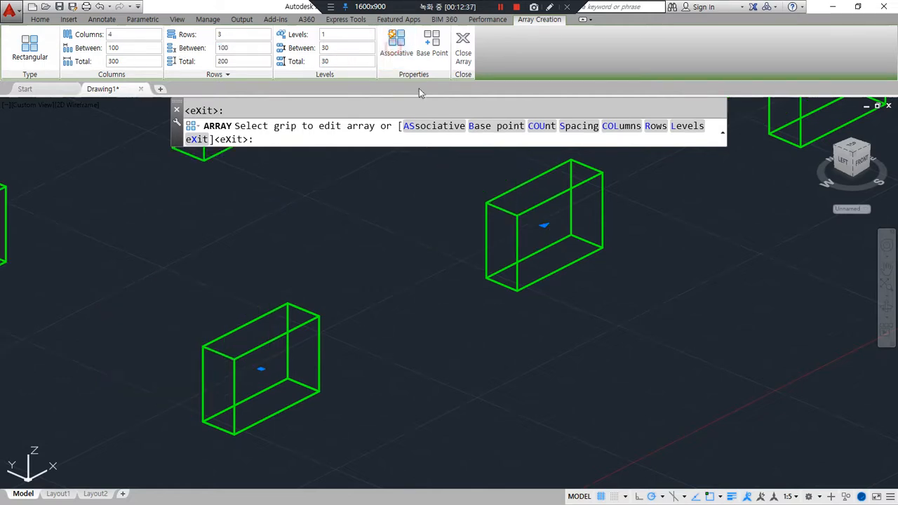
mouse_move(417, 78)
left_mouse_down()
mouse_move(405, 16)
mouse_move(414, 86)
mouse_move(401, 28)
left_mouse_up()
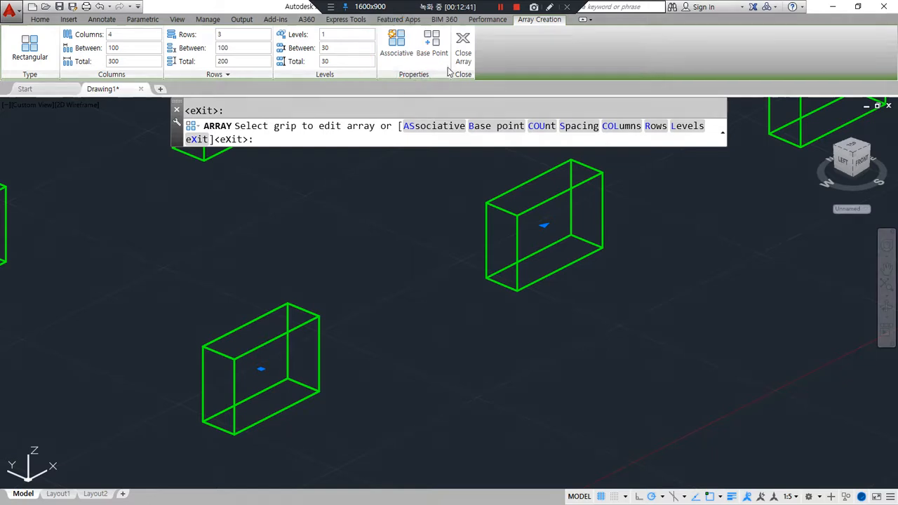
left_click(462, 46)
- On one arrayed box, draw a line across the narrow end face between the midpoints of its two vertical edges
scroll(369, 254, "down", 5)
middle_click_drag(369, 254, 467, 297)
scroll(277, 252, "up", 8)
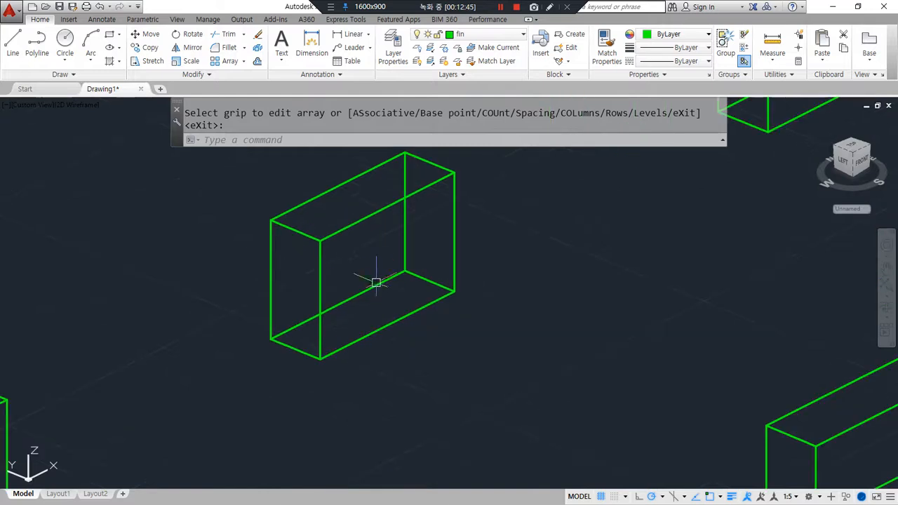
key("Return")
type("l")
key("Return")
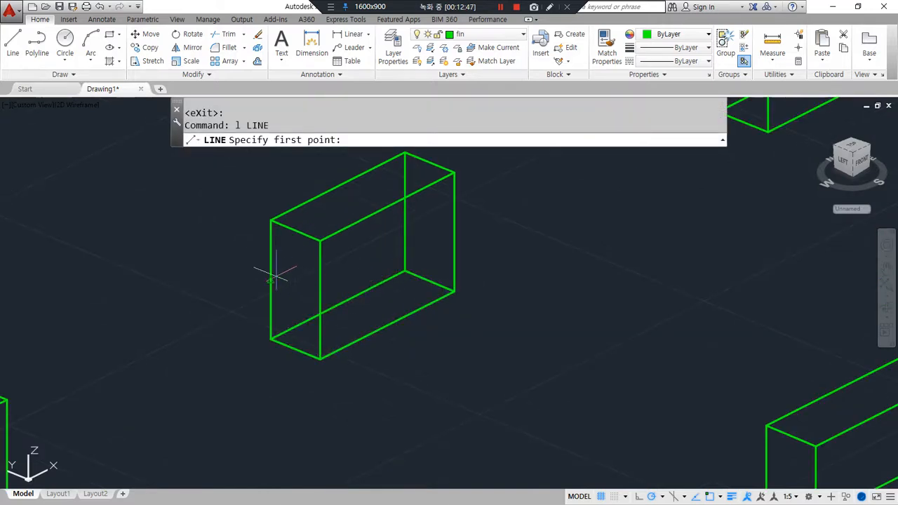
left_click(273, 277)
left_click(320, 300)
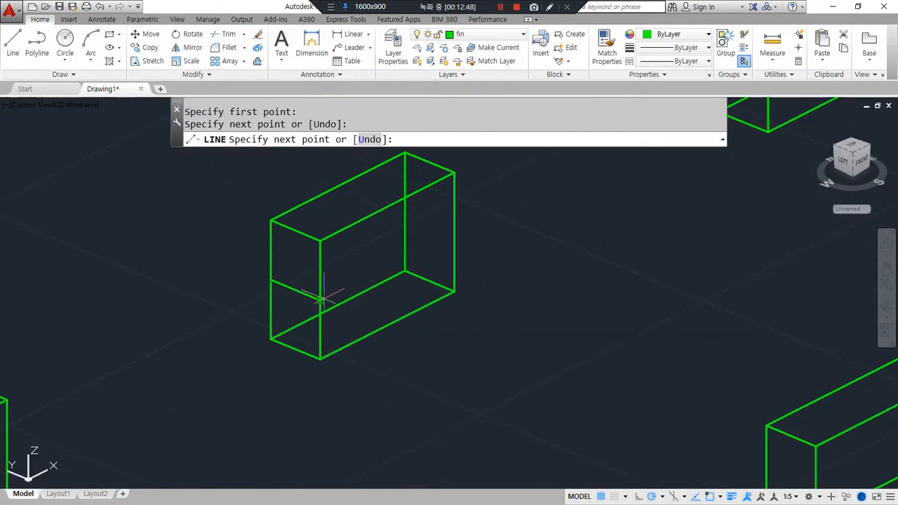
key("Escape")
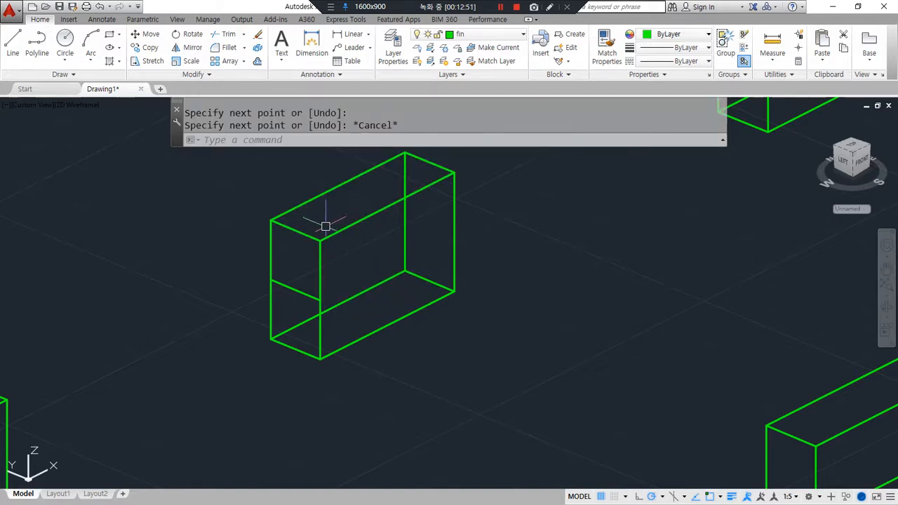
- Explode all objects in the drawing
key("Escape")
type("x")
key("Return")
type("a")
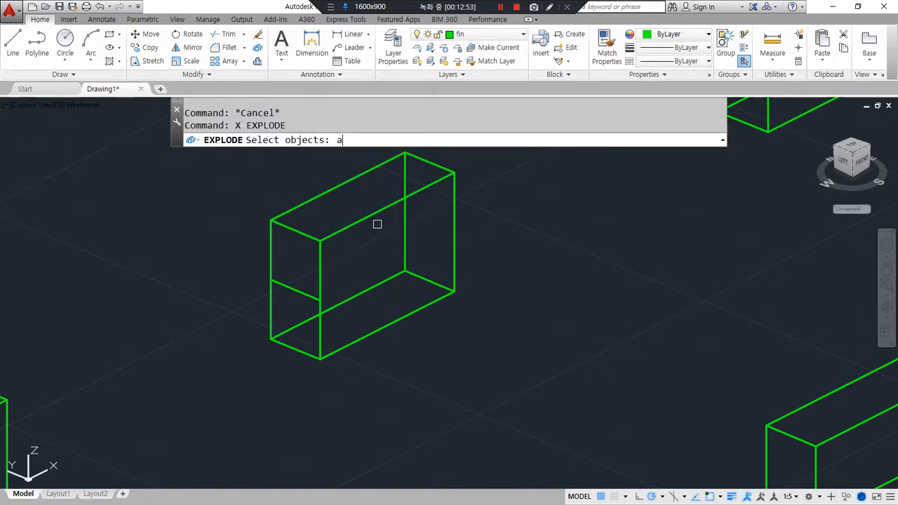
key("Return")
key("Return")
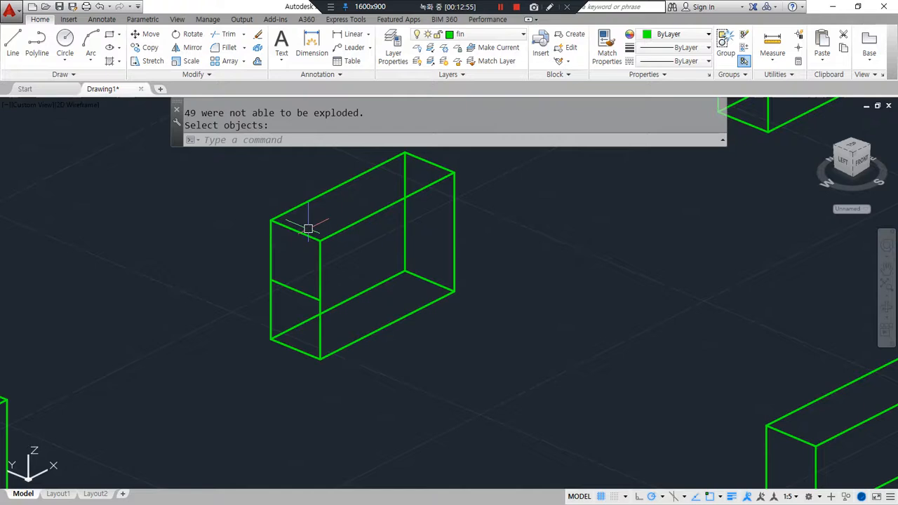
- Offset the short top edge above the divided end face by 10 inward across the top face
type("o")
key("Return")
type("10")
key("Return")
left_click(293, 229)
left_click(321, 203)
key("Return")
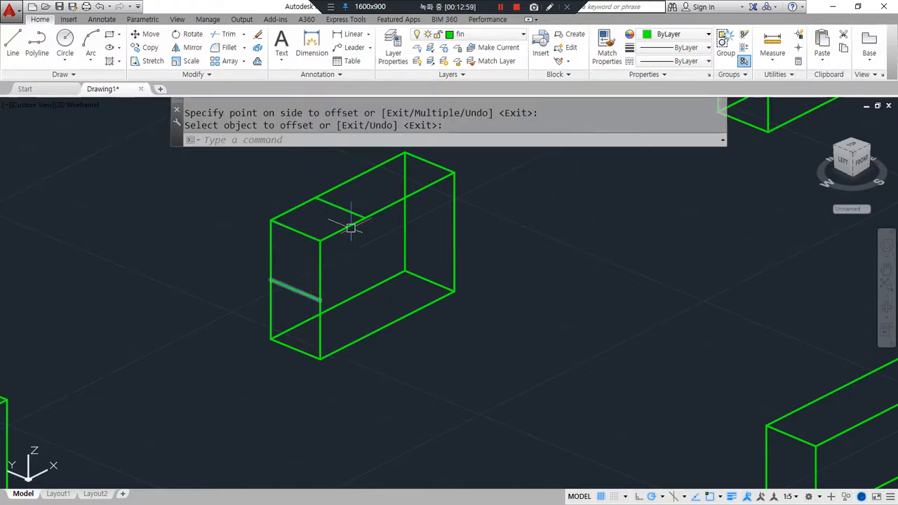
- Draw a line 10 down from the near end of the offset line (@0,0,-10) and across to the divided end face's vertical-edge midpoint
type("l")
key("Return")
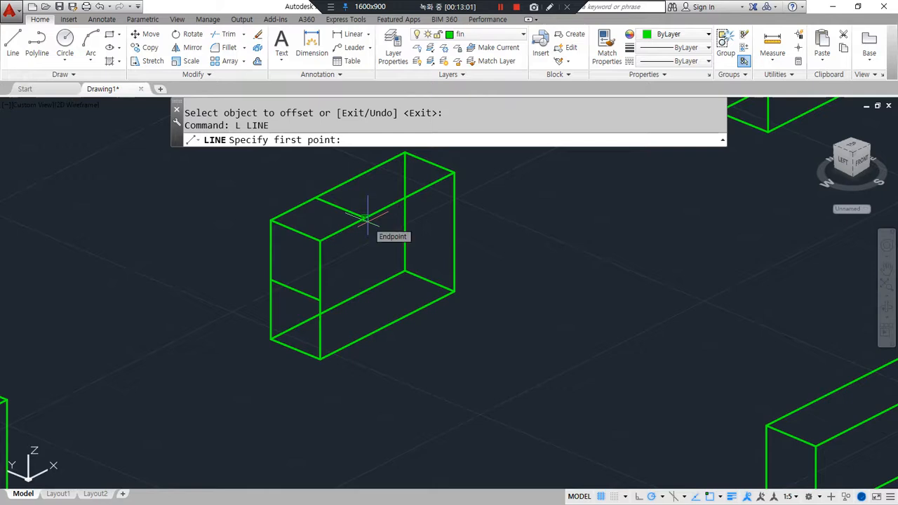
left_click(366, 219)
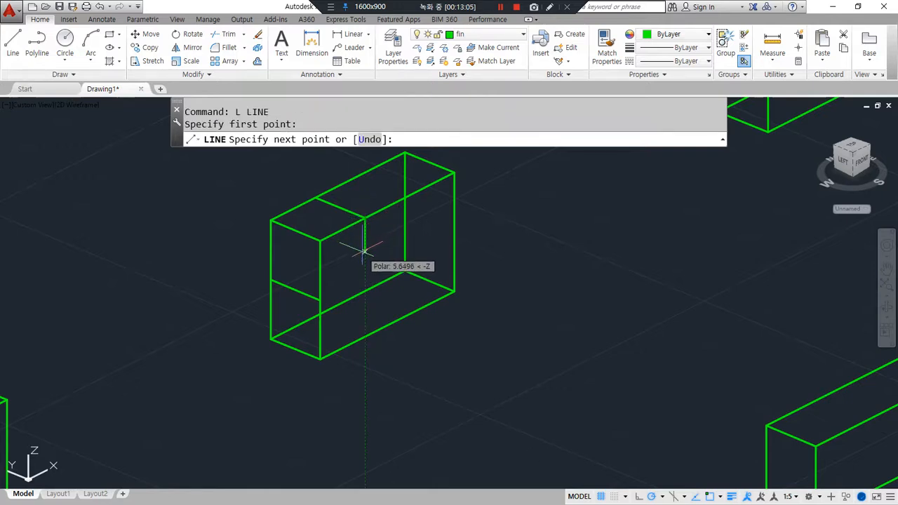
type("@0,0")
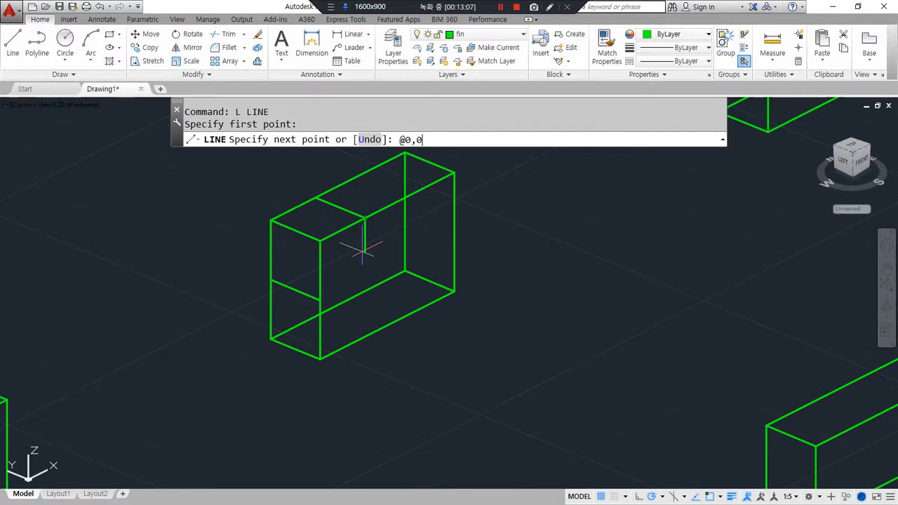
key("Return")
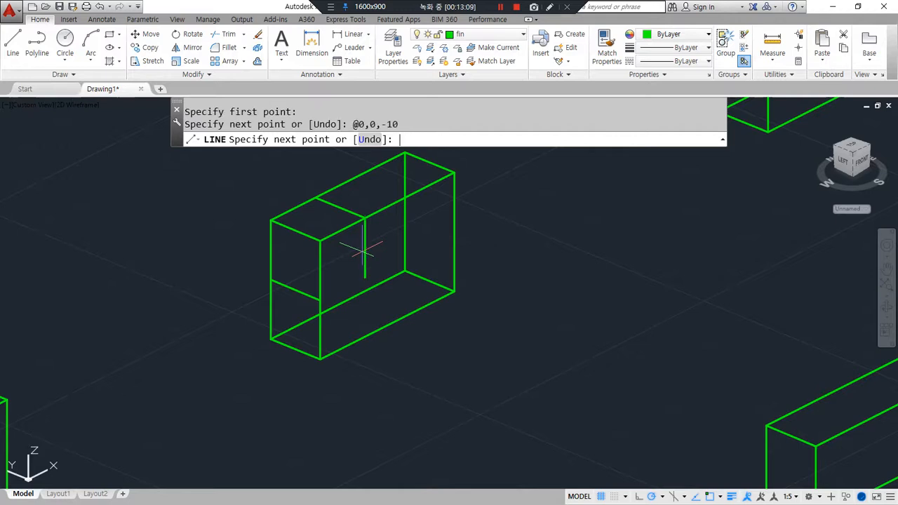
left_click(320, 302)
key("Return")
- Draw the matching step profile on the far long side with @0,0,-10, and join the two inner step corners across the box
middle_click_drag(333, 247, 312, 265, "shift")
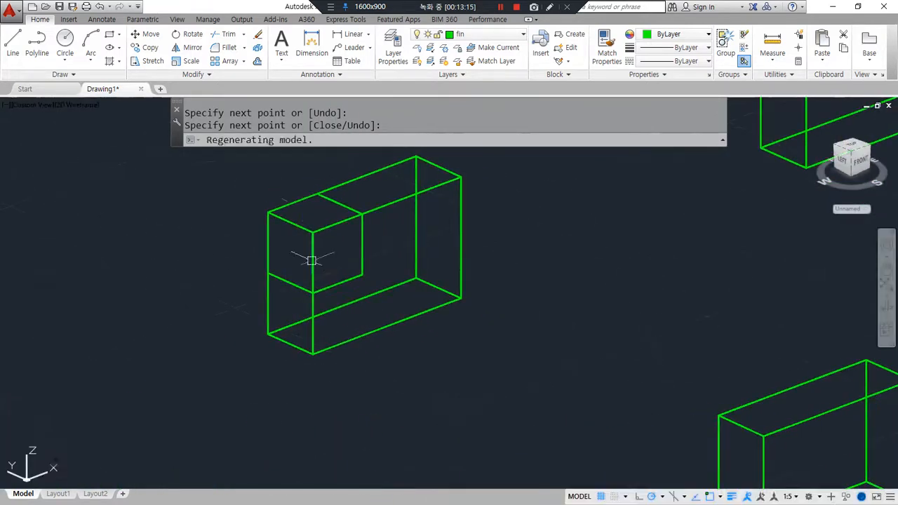
scroll(302, 207, "up", 5)
type("l")
key("Return")
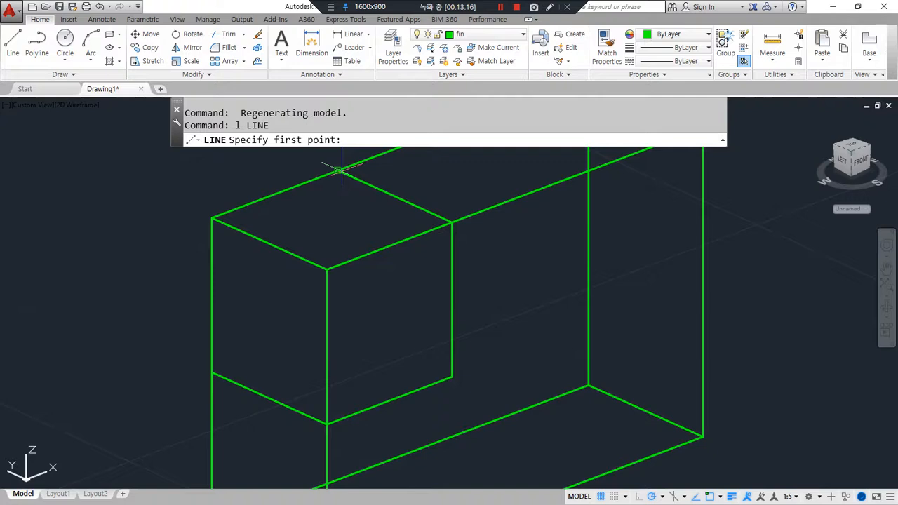
left_click(338, 170)
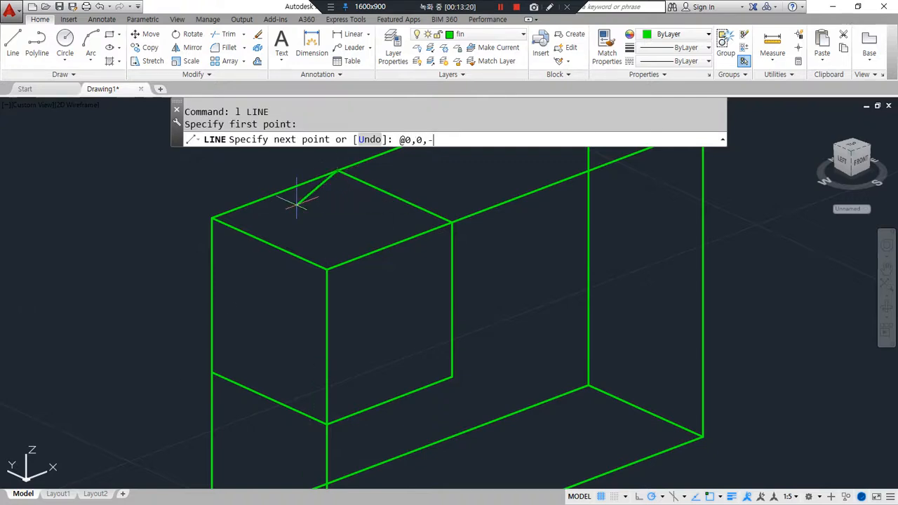
type("@0,0,-10")
key("Return")
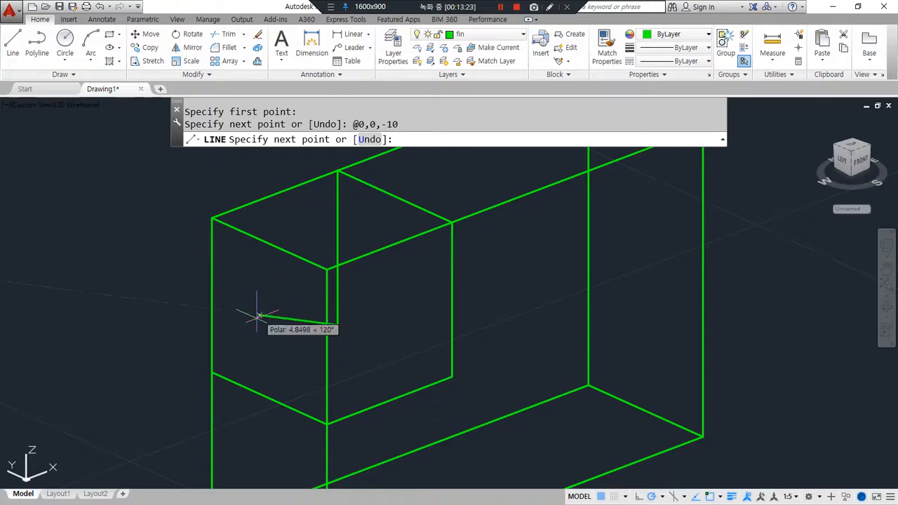
left_click(214, 371)
key("Return")
key("Return")
left_click(451, 376)
key("Escape")
- Fillet the box's long top edges and end vertical edges to the step lines with zero radius, cutting them back on both sides
type("f")
key("Return")
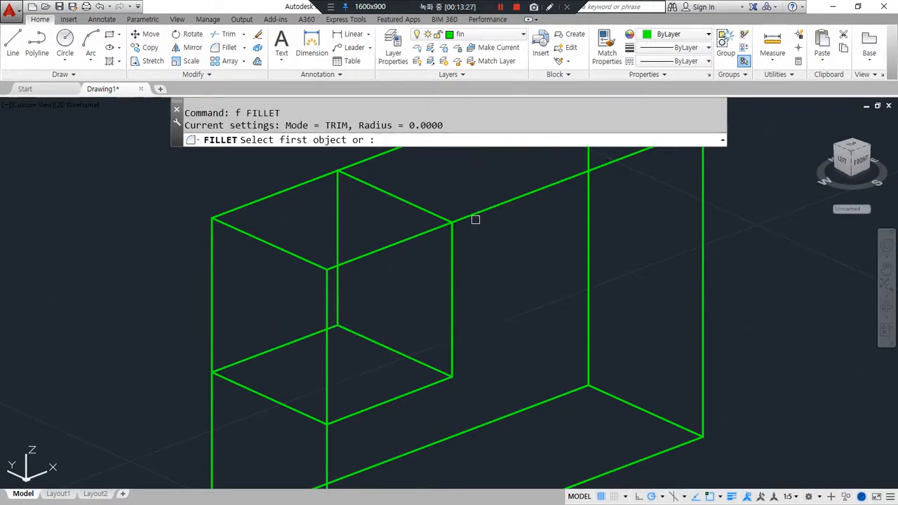
left_click(471, 220)
left_click(452, 247)
key("Return")
left_click(316, 178)
left_click(338, 189)
left_click(228, 387)
left_click(213, 396)
key("Return")
left_click(318, 424)
left_click(325, 365)
- Erase the leftover short top edge above the step
left_click(297, 266)
left_click(238, 193)
type("e")
key("Return")
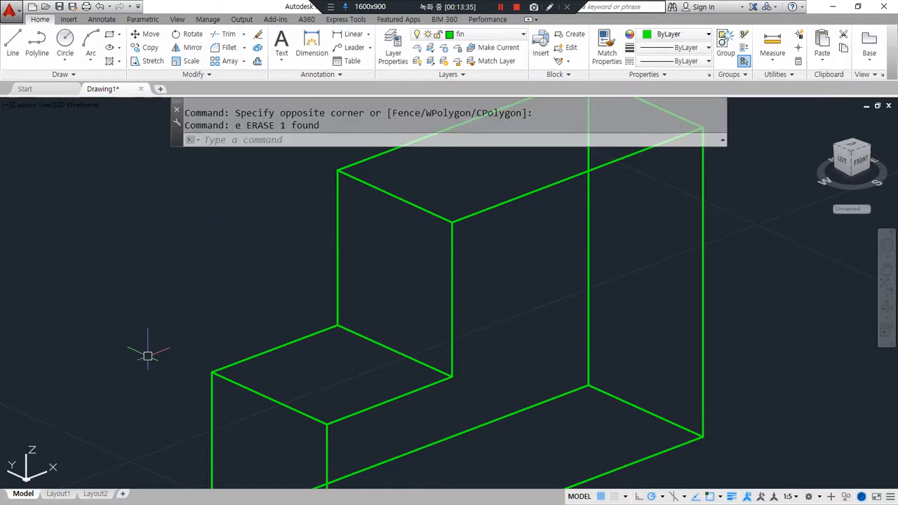
- On the next arrayed box, try to offset a front vertical edge and the near long top edge by 10
scroll(147, 356, "down", 8)
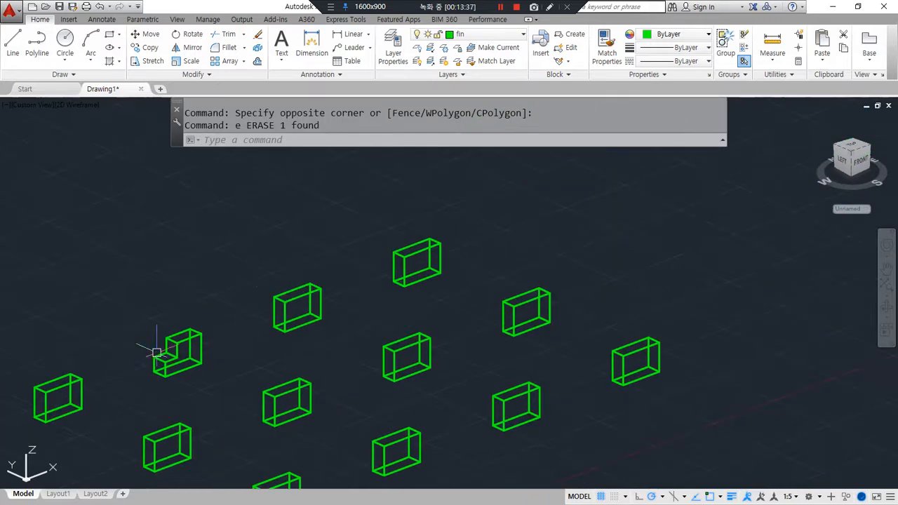
scroll(385, 232, "up", 6)
middle_click_drag(329, 258, 412, 335)
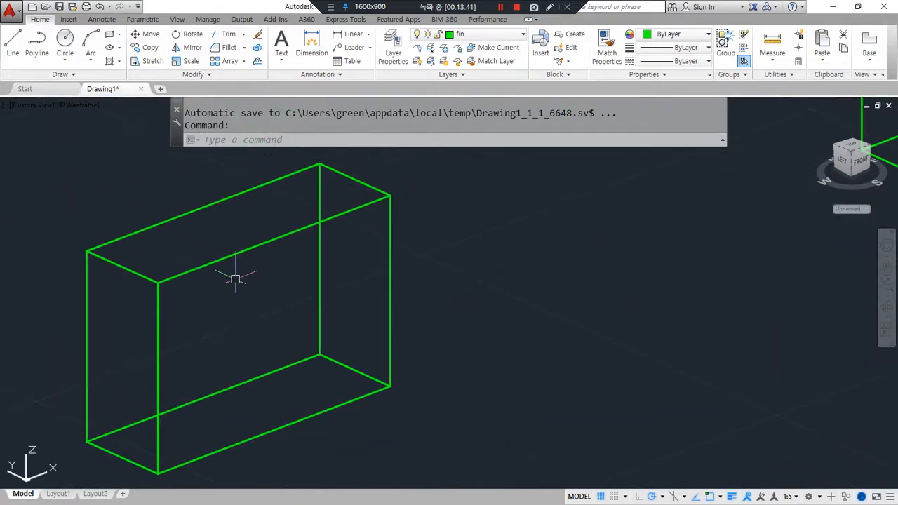
mouse_move(286, 398)
left_mouse_down()
mouse_move(320, 276)
mouse_move(311, 361)
left_mouse_up()
type("o")
key("Return")
type("10")
key("Return")
left_click(158, 325)
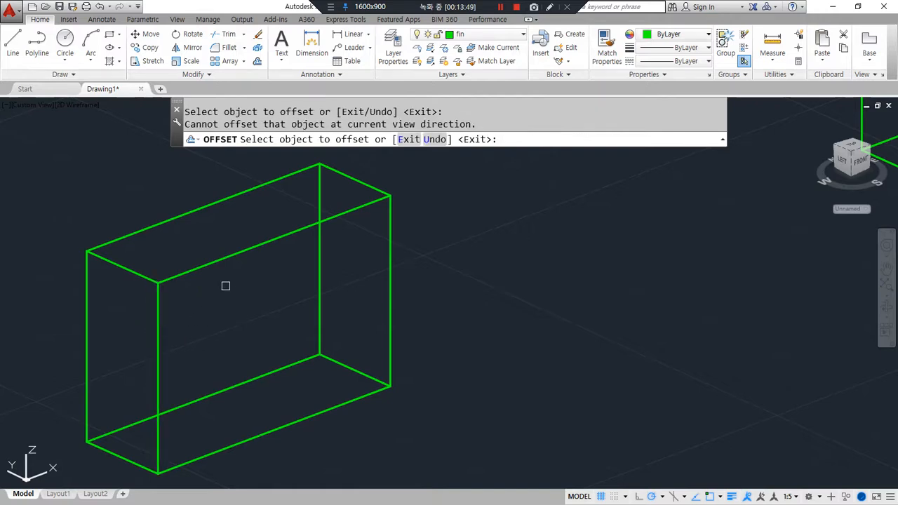
left_click(152, 326)
left_click(154, 335)
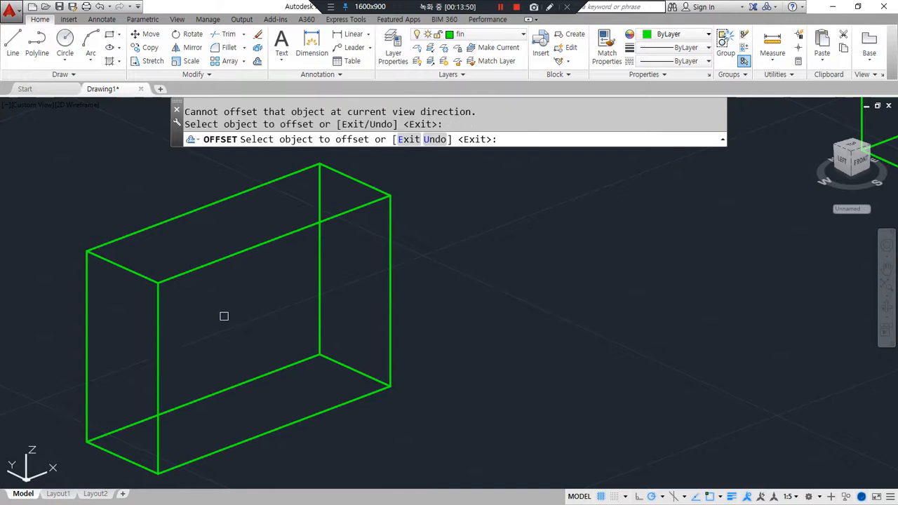
left_click(241, 253)
left_click(237, 324)
middle_click_drag(173, 308, 207, 323)
key("Escape")
- Erase the stray line offset from the long top edge
left_click(317, 295)
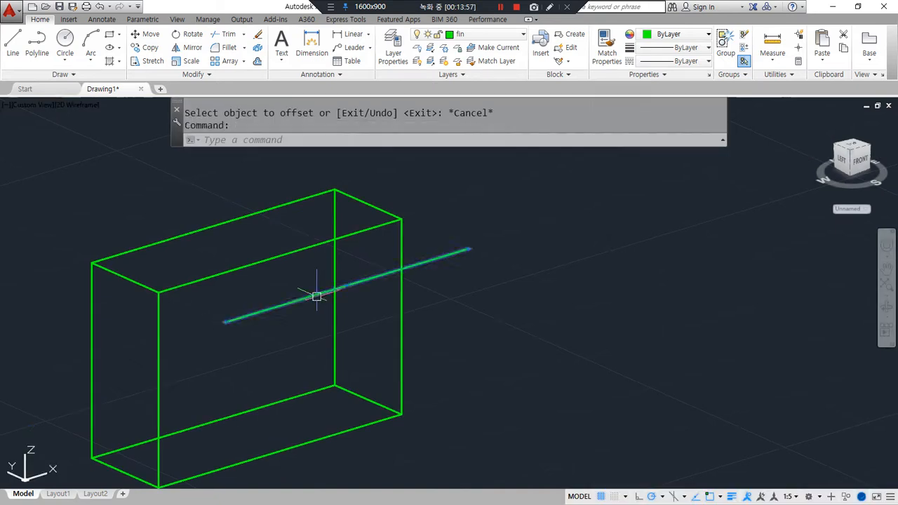
type("e")
key("Return")
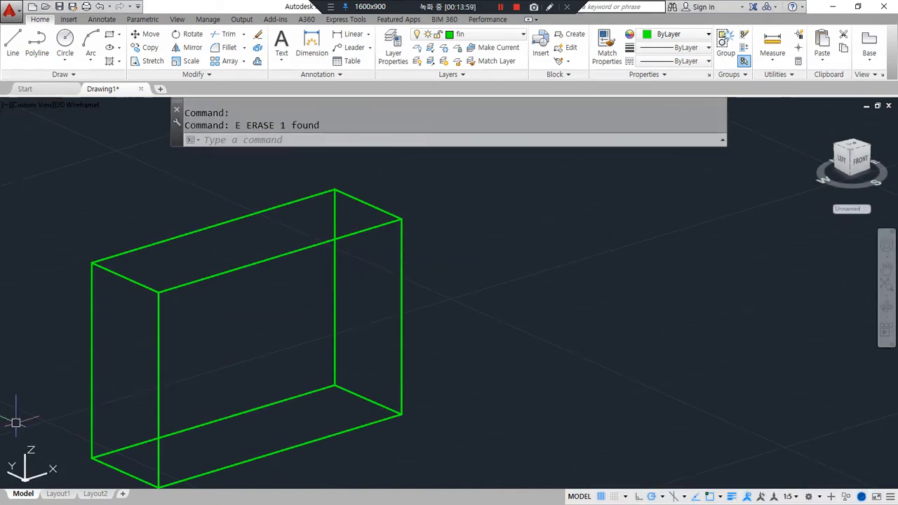
left_click_drag(161, 356, 203, 336)
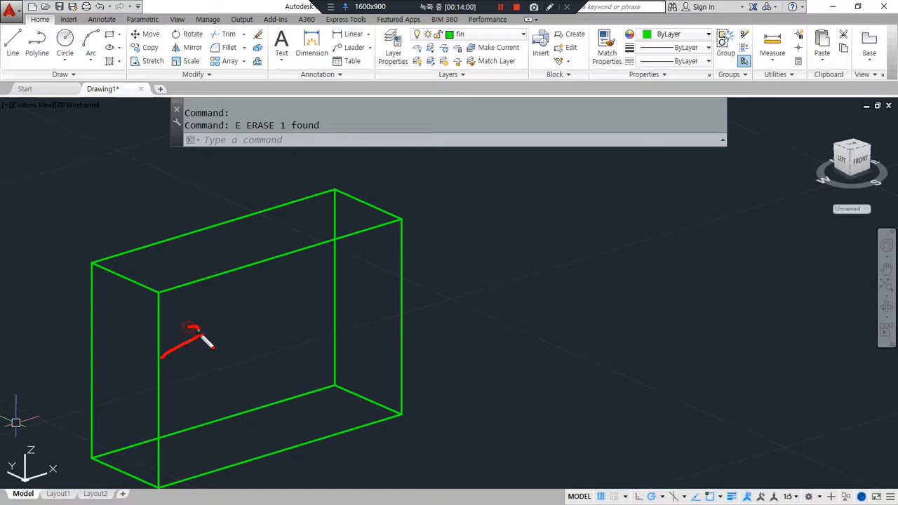
left_click_drag(161, 305, 162, 403)
left_click_drag(163, 343, 168, 413)
left_click_drag(264, 261, 247, 330)
key("Escape")
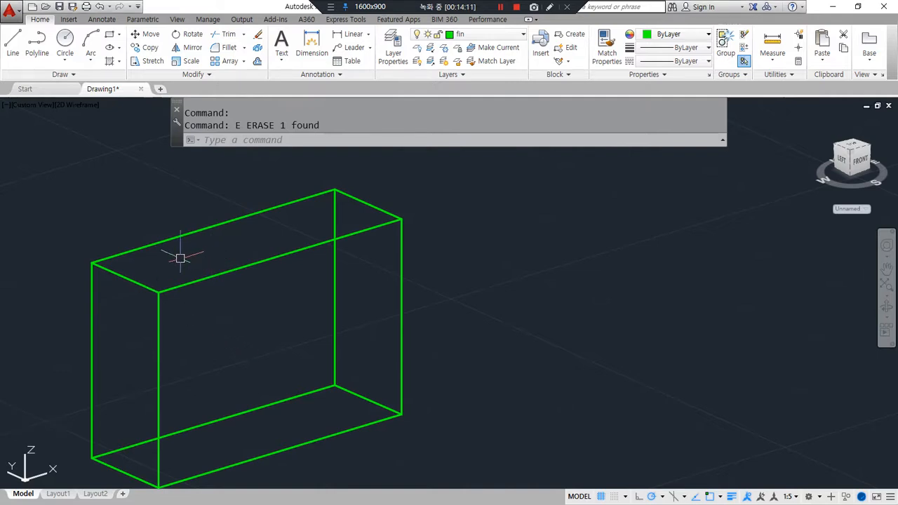
- Offset both short top edges of this box 10 inward across the top face
type("o")
key("Return")
key("Return")
left_click(135, 280)
left_click(173, 264)
left_click(362, 202)
left_click(297, 223)
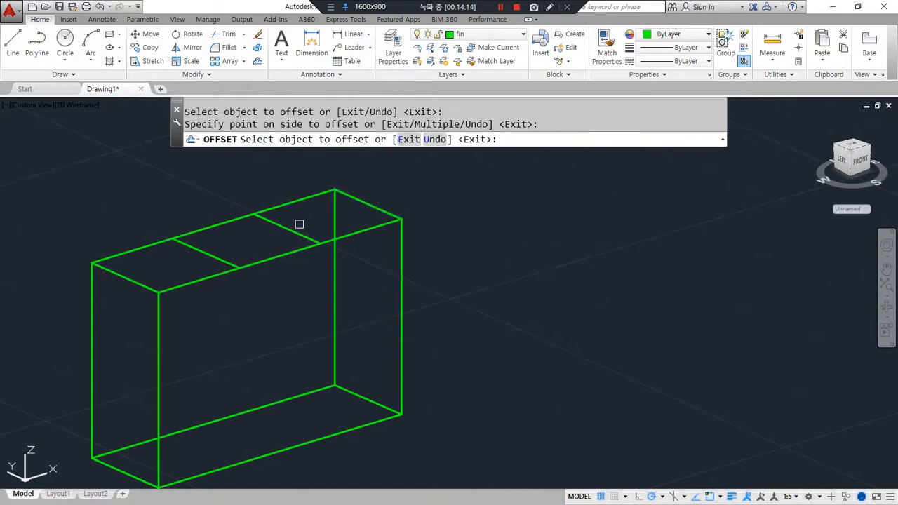
key("Return")
- With 45-degree polar tracking, draw a notch on the near long face between the offset lines: 10 down, 10 across and back up
type("l")
key("Return")
left_click(319, 244)
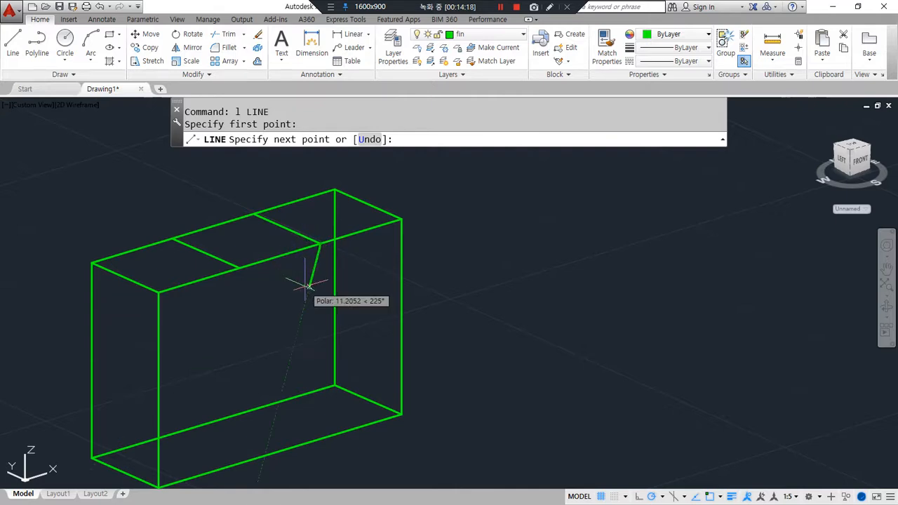
left_click(663, 497)
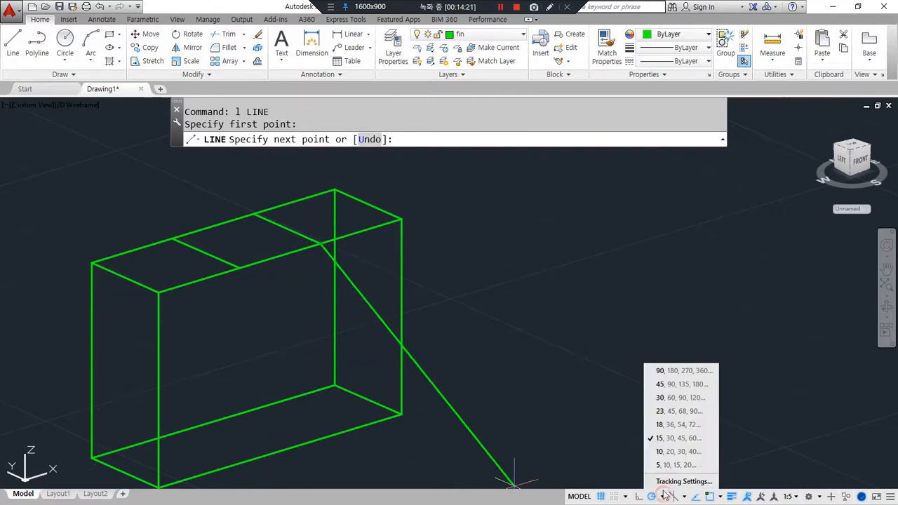
left_click(672, 384)
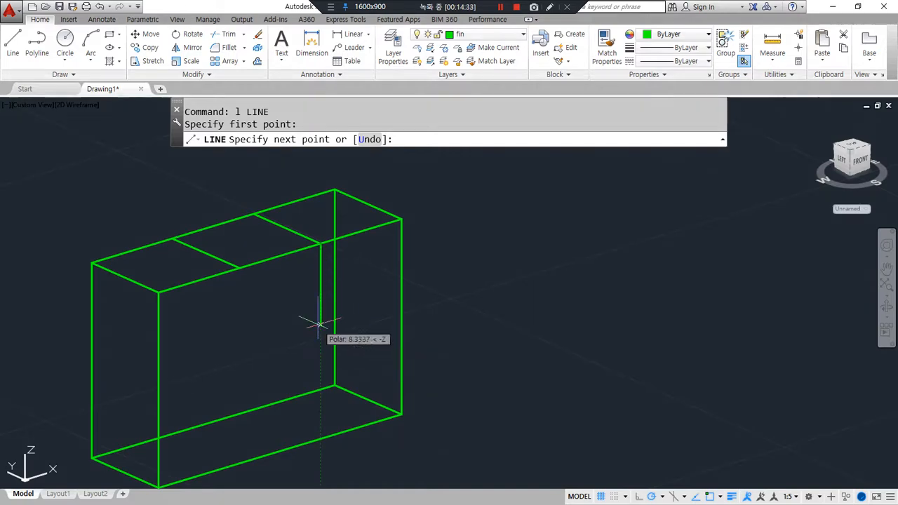
type("10")
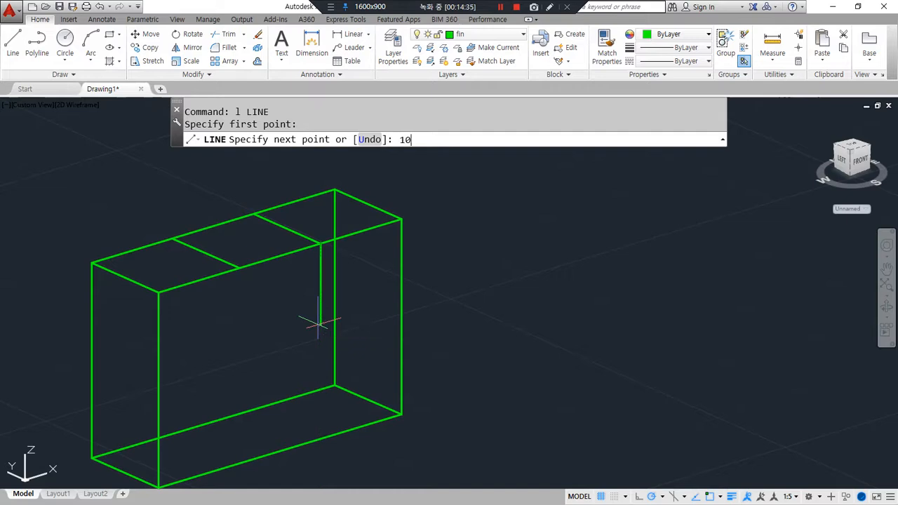
key("Return")
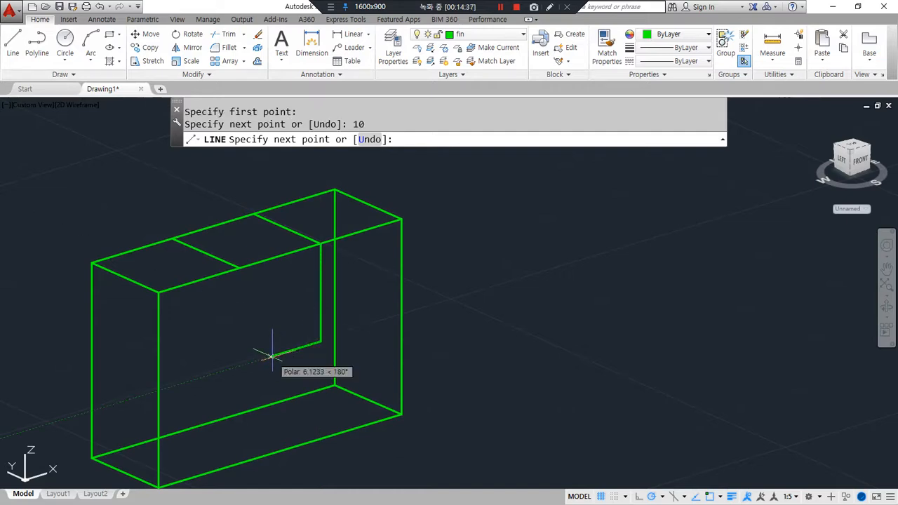
type("10")
key("Return")
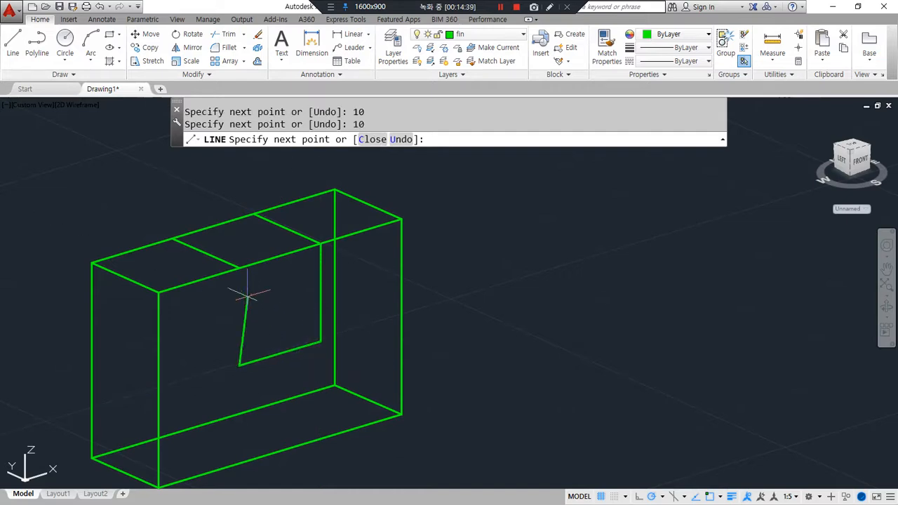
left_click(242, 260)
key("Return")
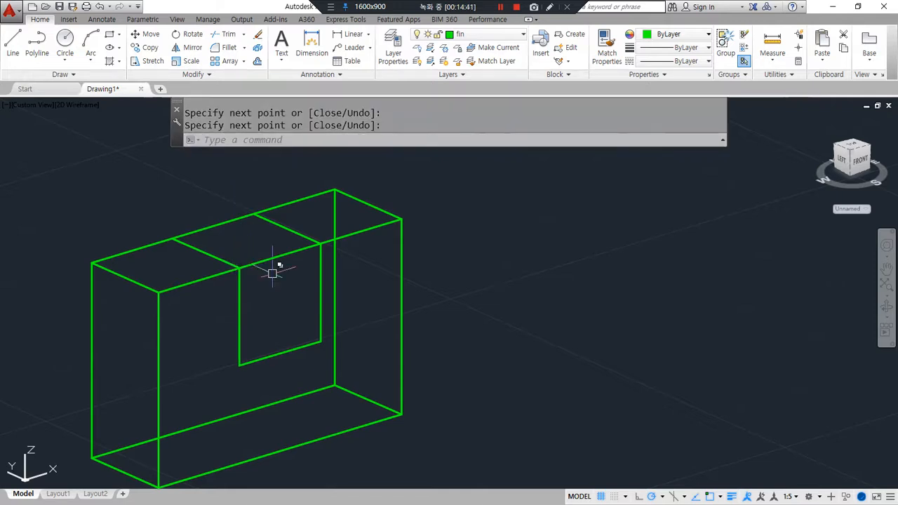
- Copy the three notch lines to the far long face, from the near end of the offset line to its far end
type("cp")
key("Return")
left_click(320, 303)
left_click(285, 354)
left_click(239, 322)
key("Return")
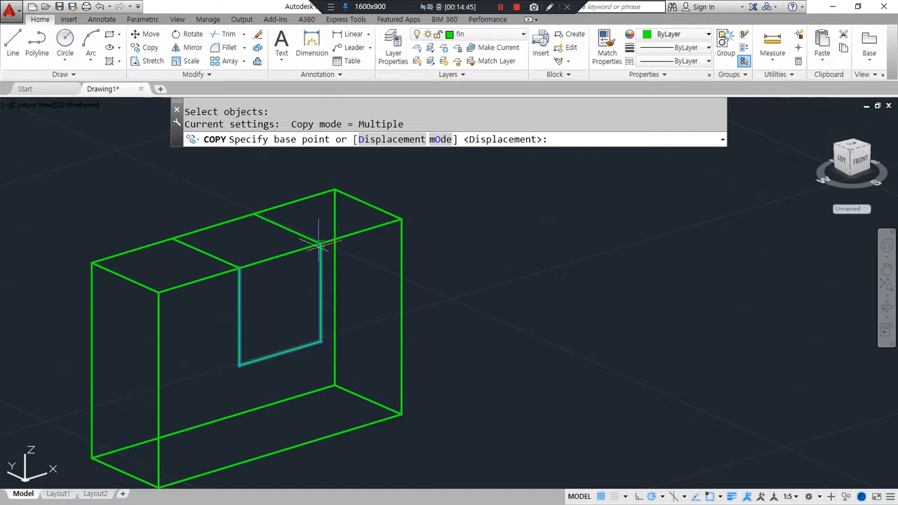
left_click(321, 244)
left_click(255, 215)
key("Return")
- Trim the middle sections of both long top edges between the offset lines
type("tr")
key("Return")
left_click(274, 257)
left_click(221, 225)
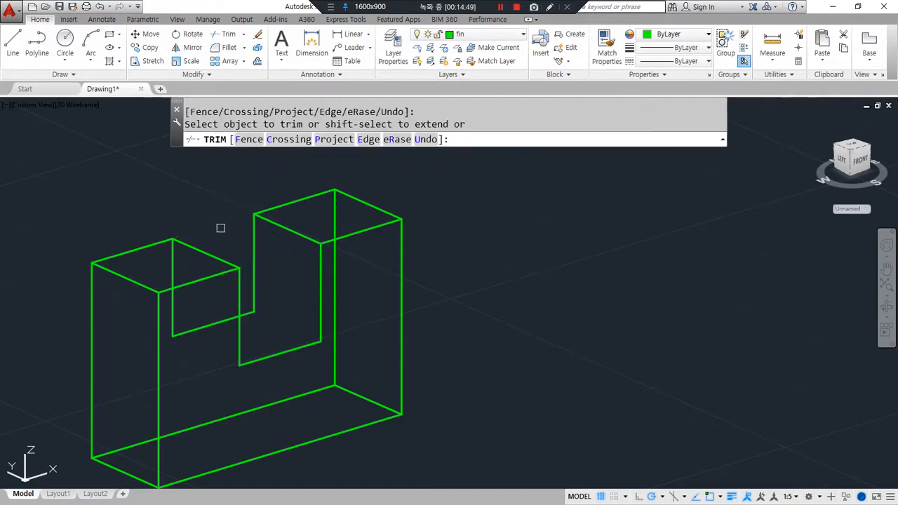
key("Return")
- Draw two lines across the box joining the matching bottom corners of the near and far notch profiles
type("l")
key("Return")
left_click(255, 312)
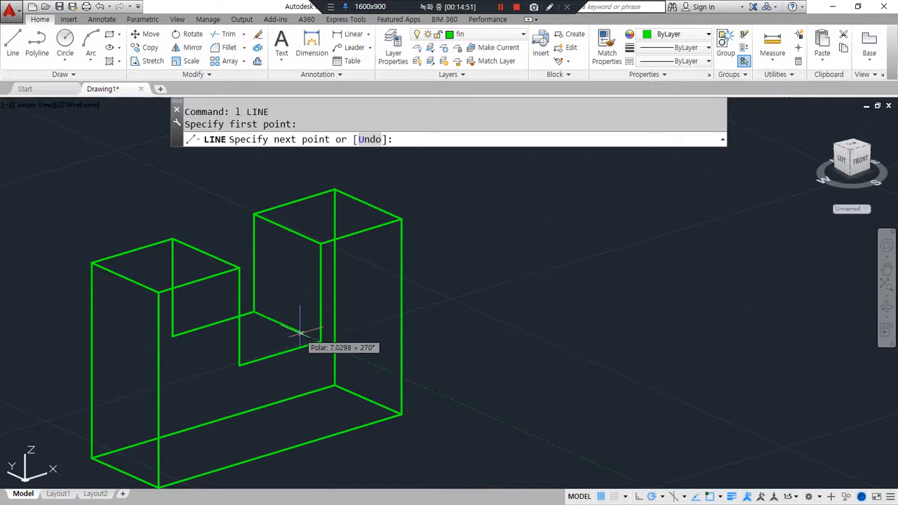
left_click(321, 342)
key("Return")
key("Return")
left_click(172, 336)
left_click(239, 365)
key("Return")
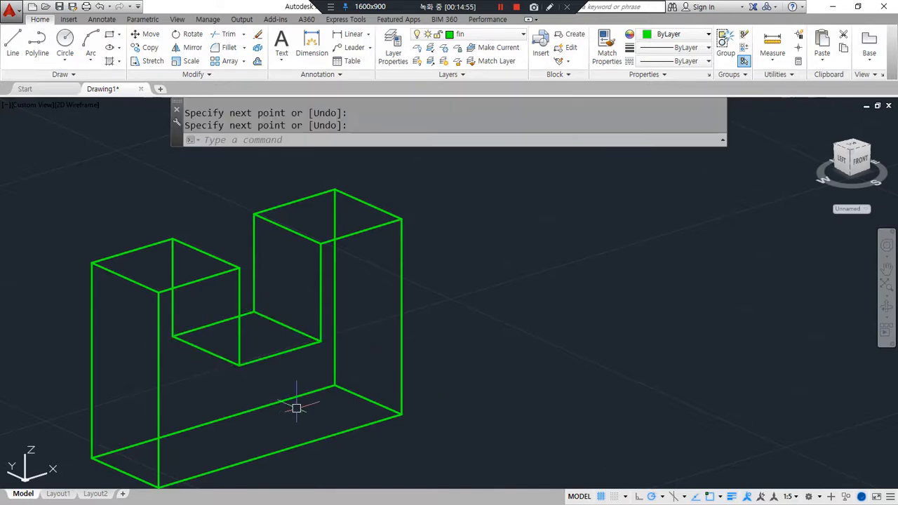
- On the next untouched box, offset both short top edges 10 inward across the top face
middle_click_drag(488, 272, 133, 371)
middle_click_drag(542, 239, 284, 325)
middle_click_drag(379, 296, 313, 332)
type("o")
key("Return")
type("10")
key("Return")
left_click(267, 255)
left_click(321, 231)
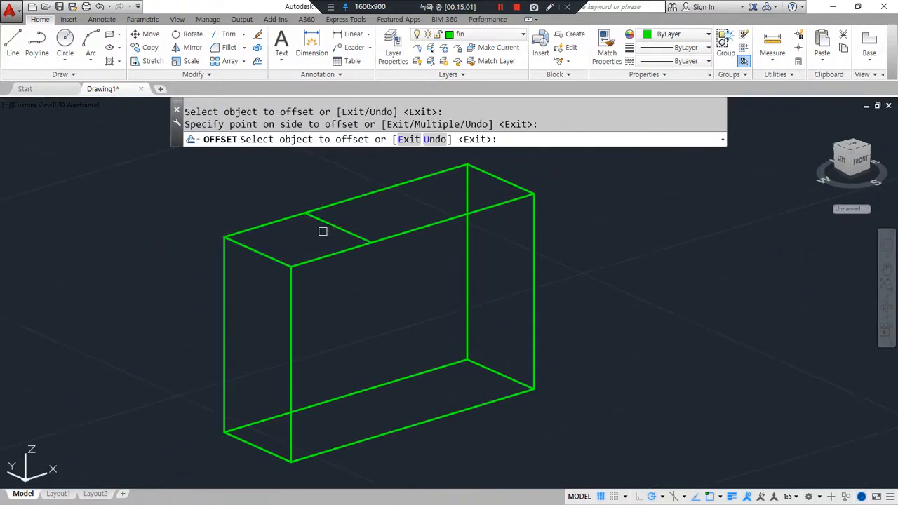
left_click(500, 179)
left_click(421, 200)
key("Return")
- On the near long face, draw a line 10 down from the second offset line and across to the vertical edge beside it
type("l")
key("Return")
left_click(449, 218)
type("10")
key("Return")
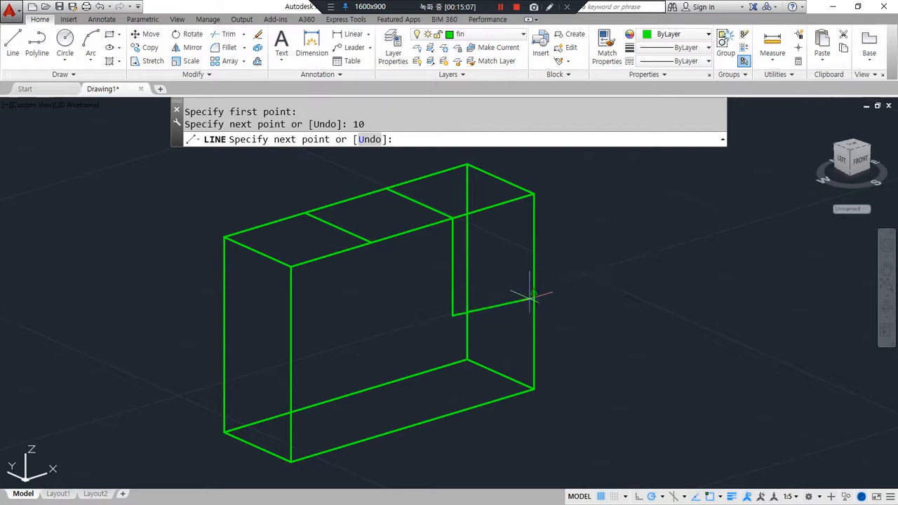
left_click(534, 294)
key("Return")
- Draw the matching profile at the opposite end of the near face, 10 down from the first offset line and across to the vertical edge
key("Return")
left_click(371, 242)
type("1")
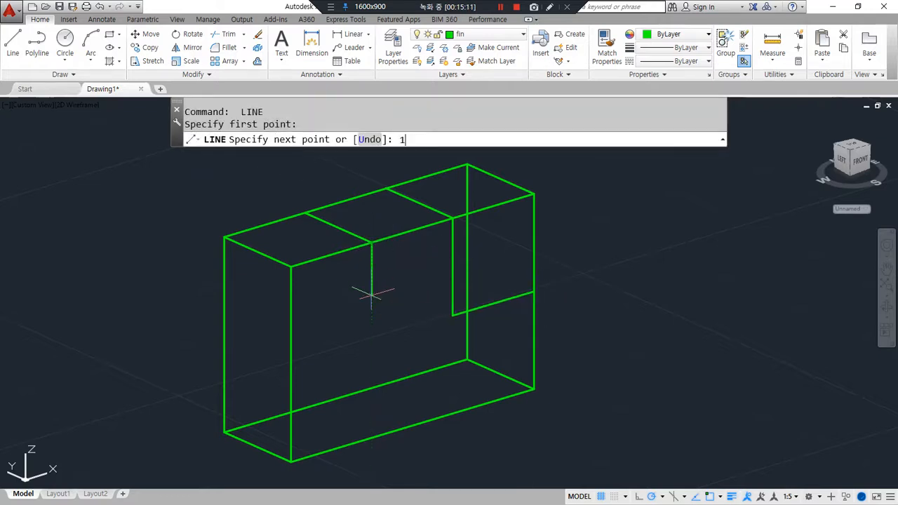
type("0")
key("Return")
left_click(287, 341)
key("Return")
- Fillet the near face's first notch profile sharply to the top and vertical edges to cut away that upper corner
type("f")
key("Return")
left_click(372, 251)
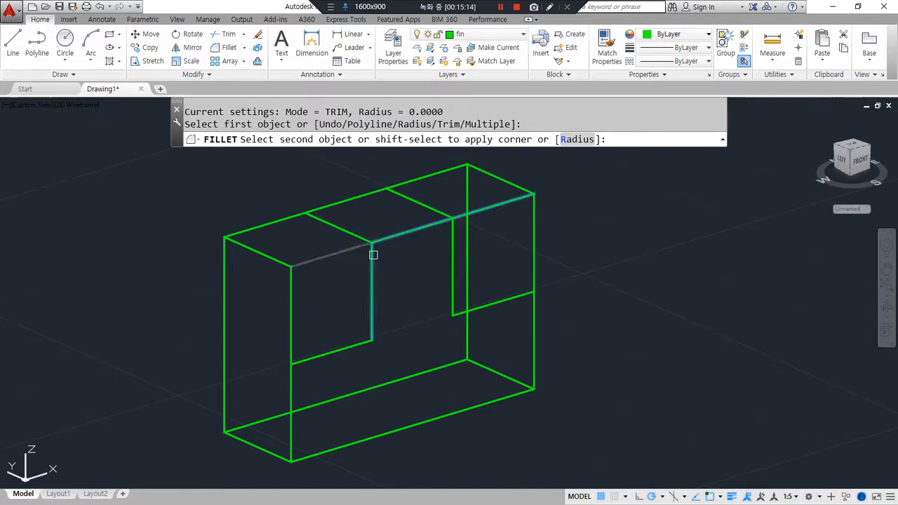
left_click(295, 361)
- Fillet the opposite notch profile on the near face to the top and vertical edges, removing the other upper corner
key("Return")
left_click(427, 226)
left_click(453, 253)
key("Return")
left_click(510, 298)
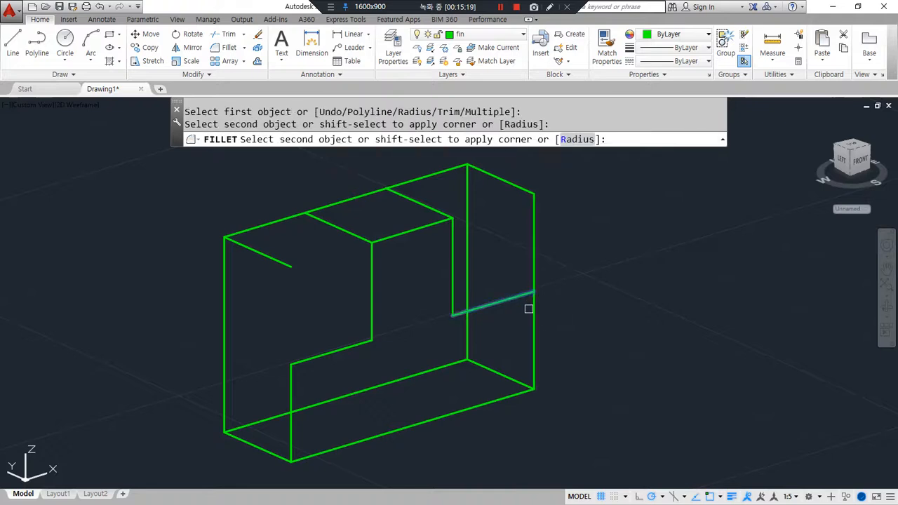
left_click(534, 310)
- Erase the two leftover short top edges at both ends of the box
left_click(501, 185)
left_click(497, 169)
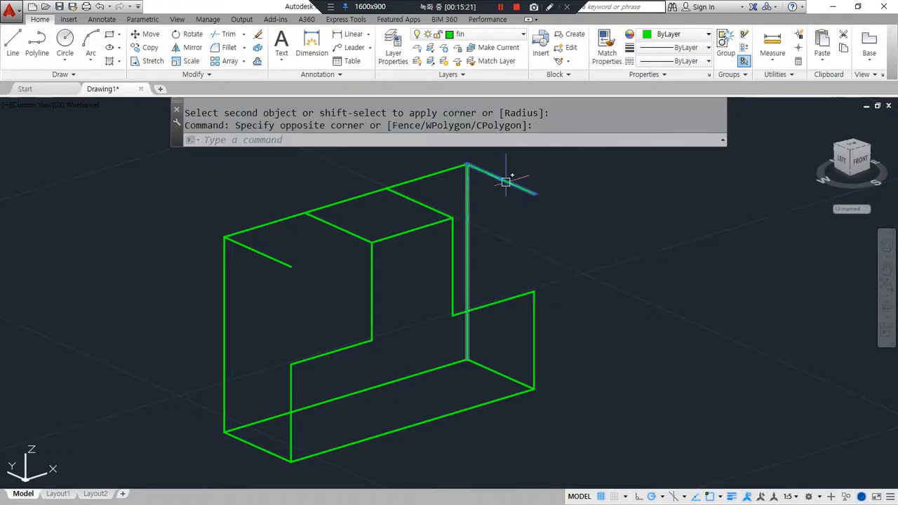
left_click(267, 256)
type("e")
key("Return")
- Copy both notch profiles from the near face to the far long face, using matching ends of the top cross line
type("cp")
key("Return")
left_click(478, 351)
left_click(423, 306)
left_click(402, 348)
left_click(362, 328)
key("Return")
left_click(370, 243)
left_click(305, 211)
key("Return")
- Fillet the far face's first copied notch profile to the top and vertical edges with sharp corners
type("f")
key("Return")
left_click(325, 205)
left_click(305, 231)
key("Return")
left_click(237, 327)
left_click(223, 348)
- Fillet the other copied notch profile on the far face to the top and vertical edges with sharp corners
key("Return")
left_click(377, 191)
left_click(386, 213)
key("Return")
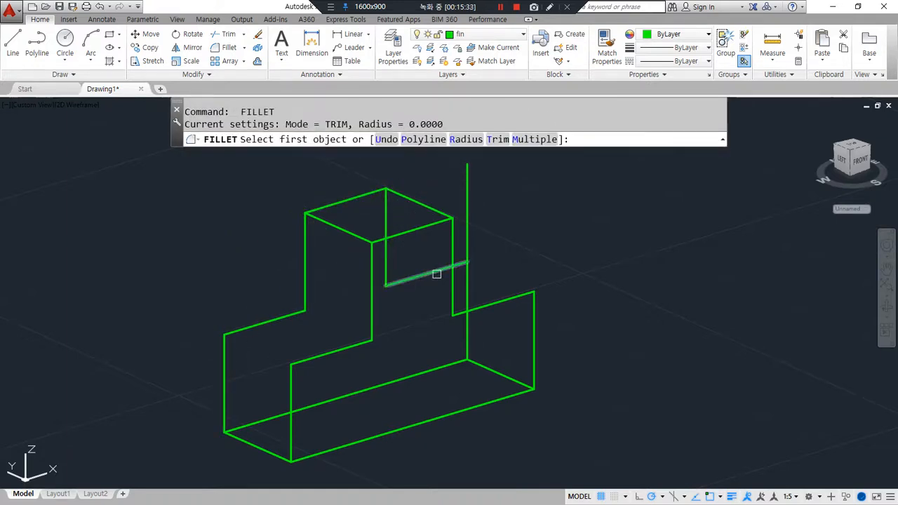
left_click(436, 274)
left_click(465, 274)
- Copy the short edge across the raised block to the inner and outer corners of both lower steps
type("cp")
key("Return")
left_click(437, 210)
key("Return")
left_click(452, 218)
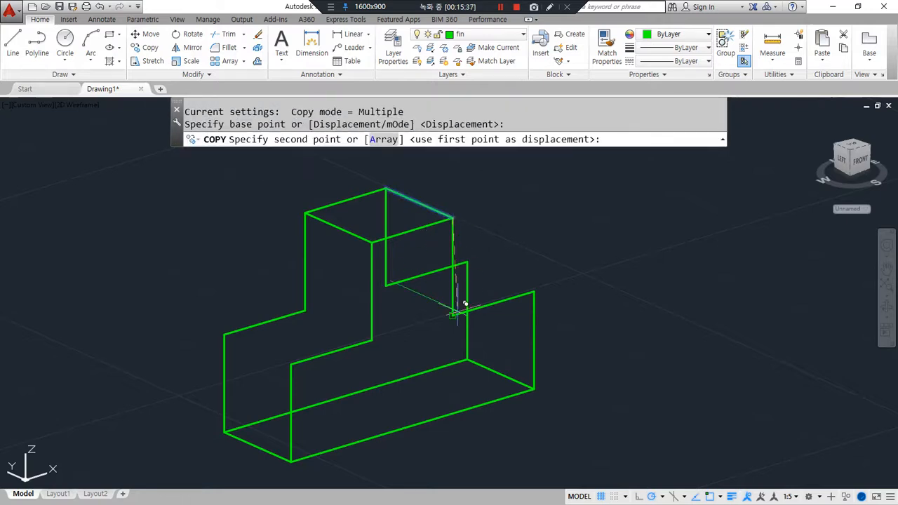
left_click(454, 313)
left_click(534, 291)
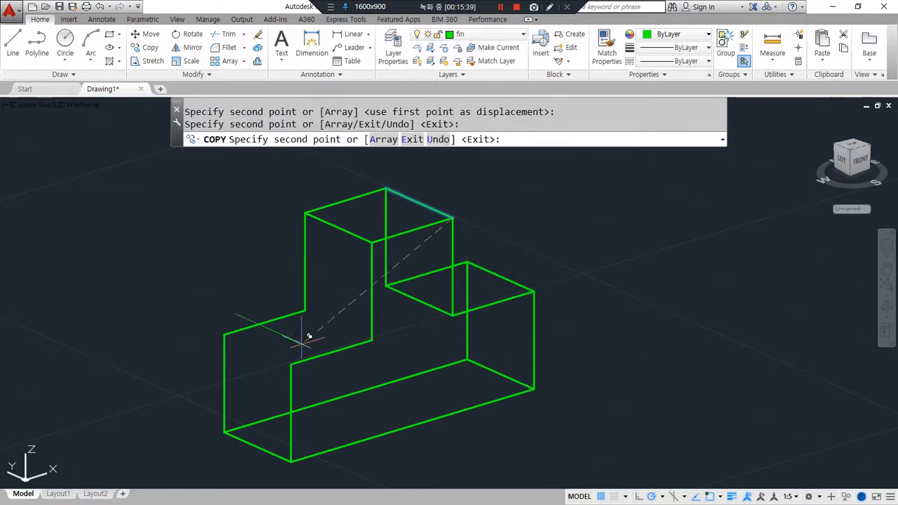
left_click(371, 340)
left_click(291, 364)
key("Return")
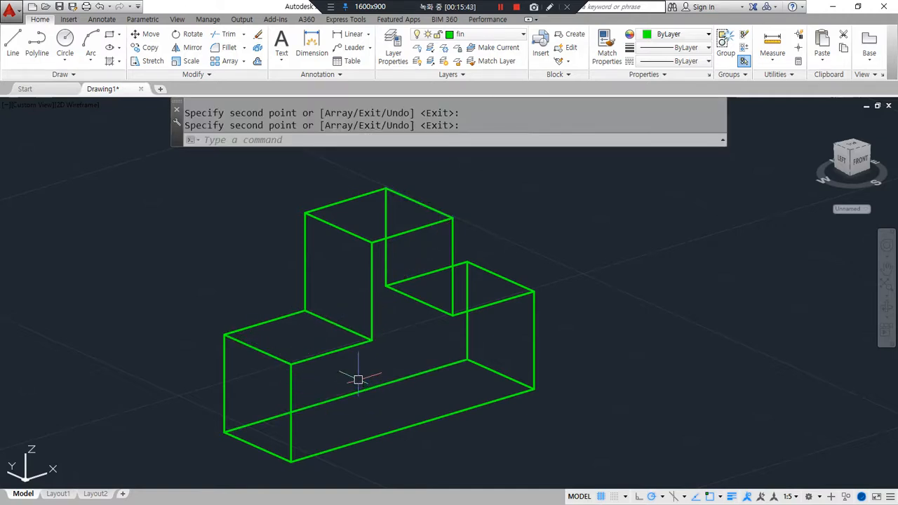
scroll(360, 364, "down", 2)
middle_click(349, 371)
middle_click(350, 371)
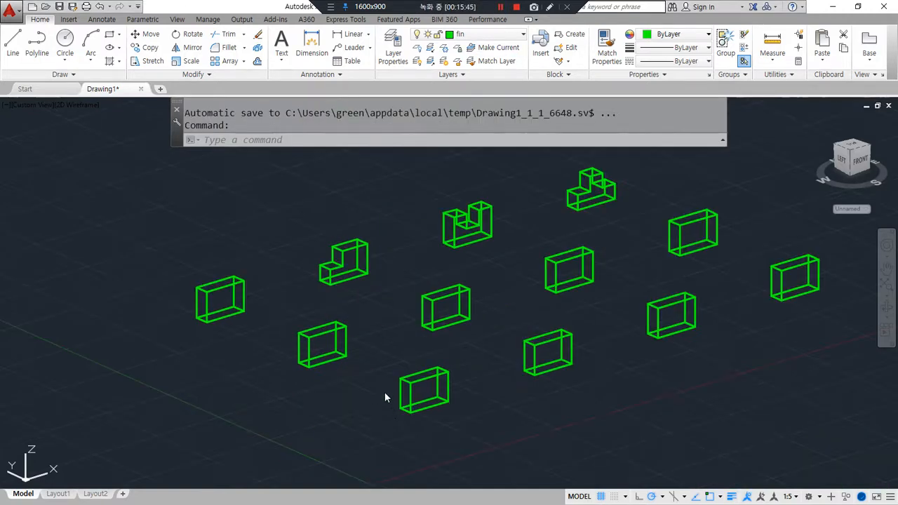
scroll(316, 356, "up", 4)
middle_click_drag(344, 344, 314, 365)
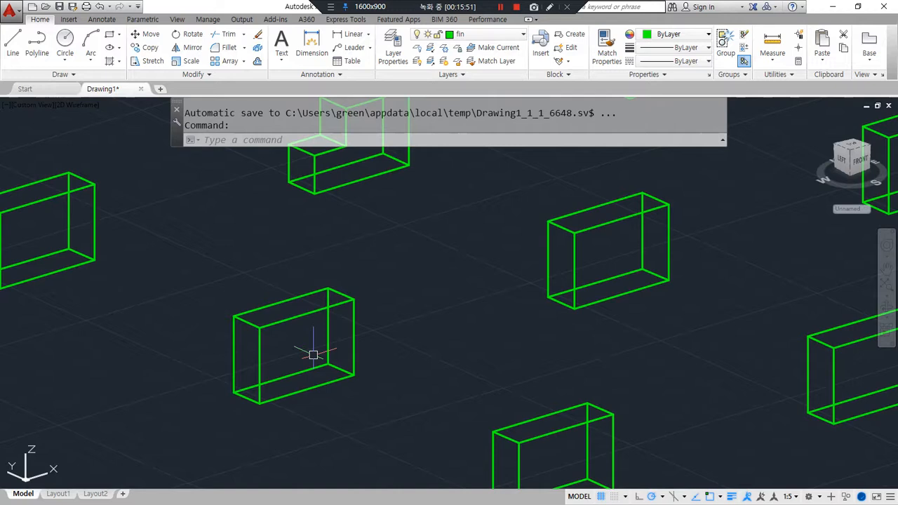
mouse_move(319, 431)
left_mouse_down()
mouse_move(243, 424)
mouse_move(386, 277)
mouse_move(393, 409)
left_mouse_up()
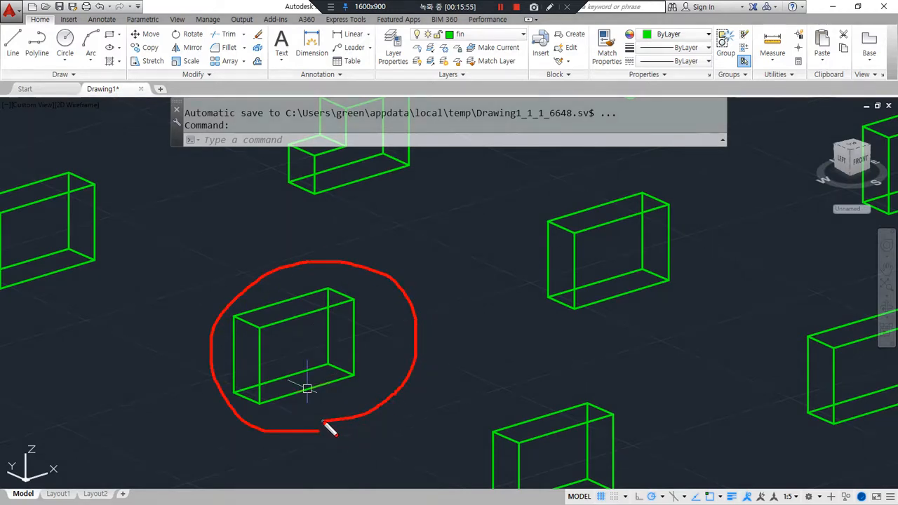
mouse_move(313, 429)
left_mouse_down()
mouse_move(223, 393)
mouse_move(361, 277)
mouse_move(344, 424)
left_mouse_up()
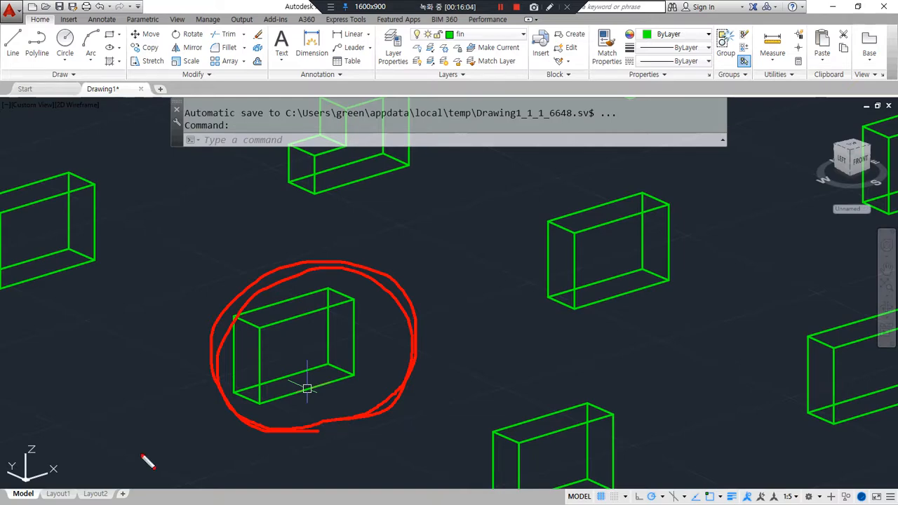
key("Escape")
- Switch to the Notepad lecture notes and add an indented line "ucs" under heading 4, 사용자 좌표계 사용하기
key("alt+Tab")
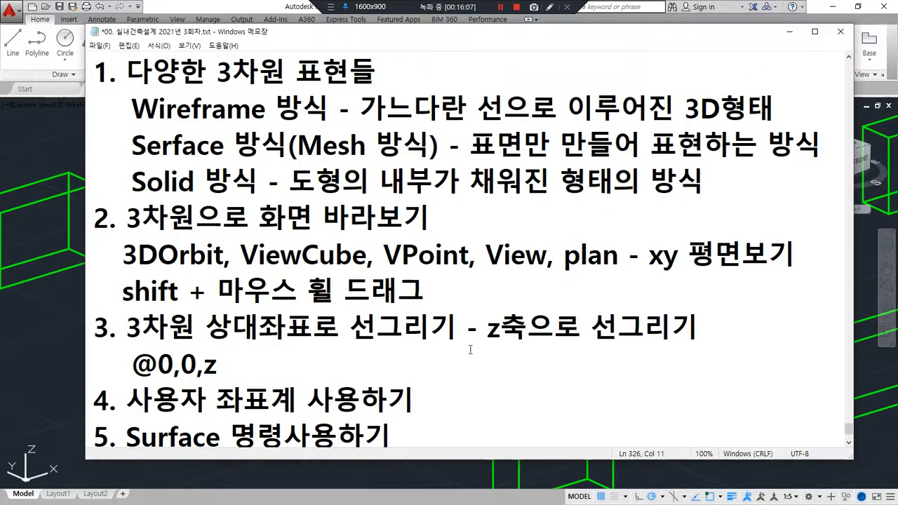
scroll(471, 349, "down", 1)
left_click_drag(121, 309, 458, 311)
key("Escape")
left_click(443, 294)
key("Return")
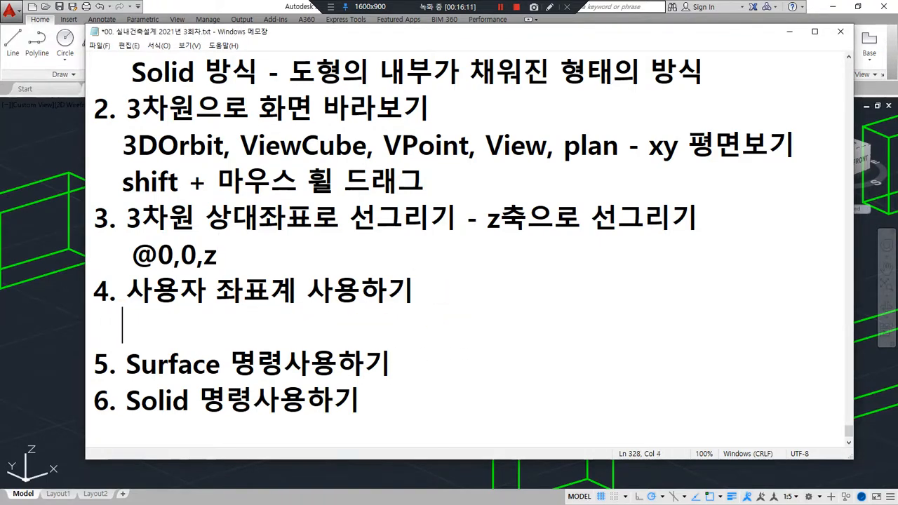
type("ucs")
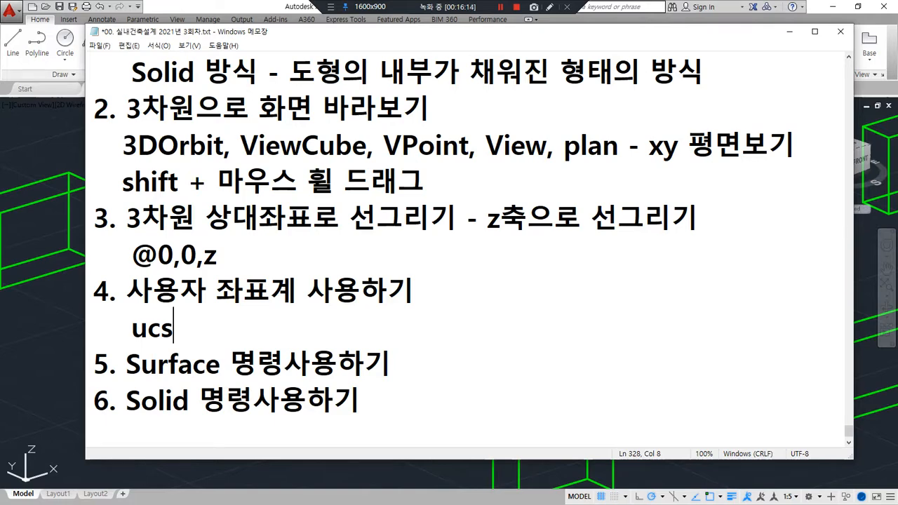
- Add a line "WCS" below it and rewrite the line above in capitals as "UCS"
key("Return")
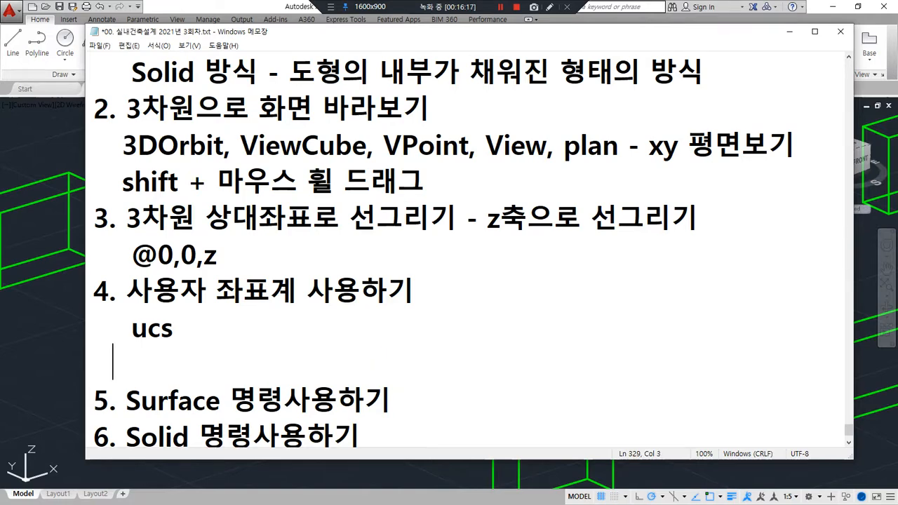
type("WCS")
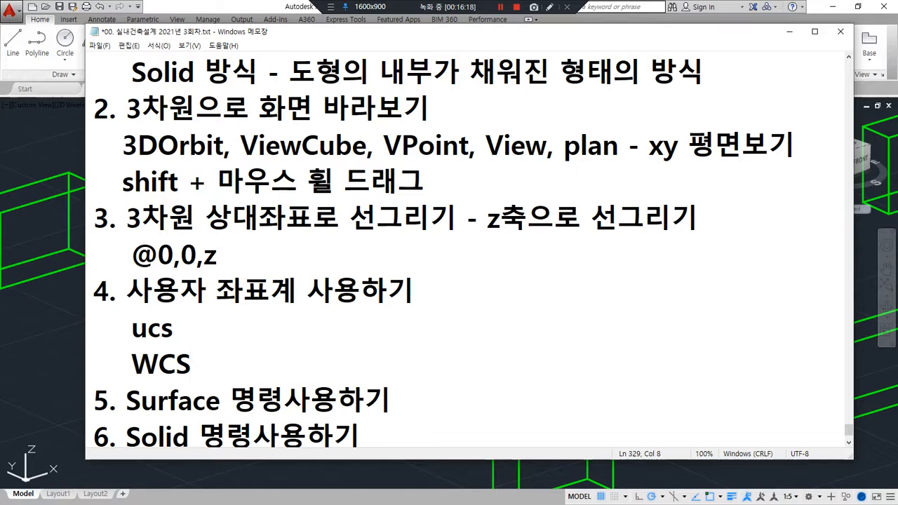
key("BackSpace")
key("BackSpace")
type("UCS")
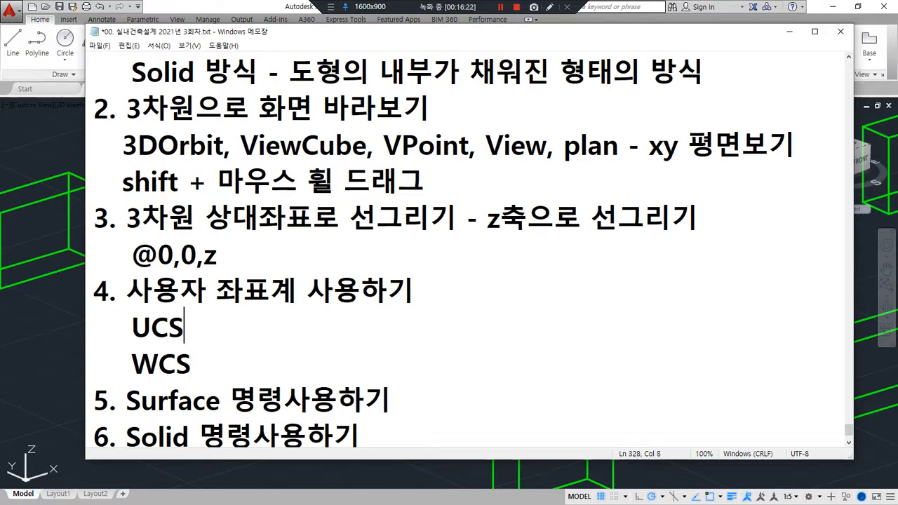
- Spell out both abbreviations as "UCS - user coordinate system" and "WCS - world coordinate system"
type(" - user coordinate")
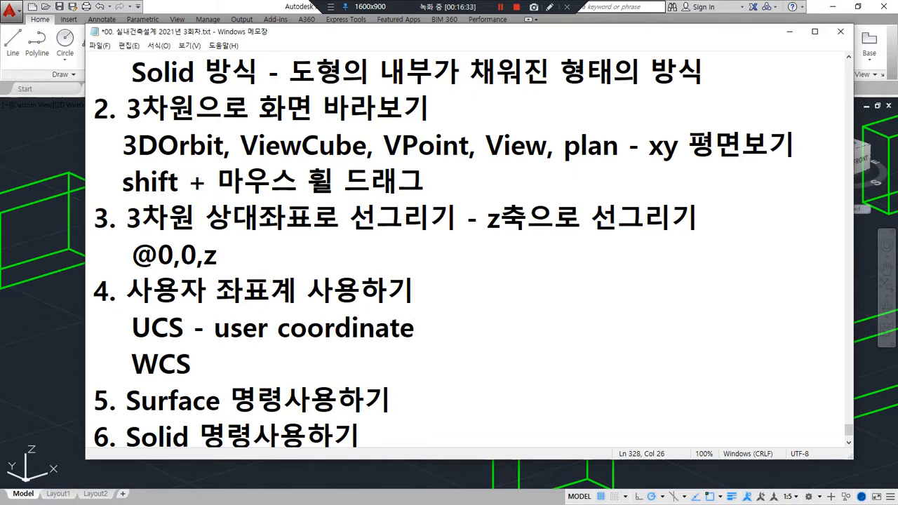
type(" system ")
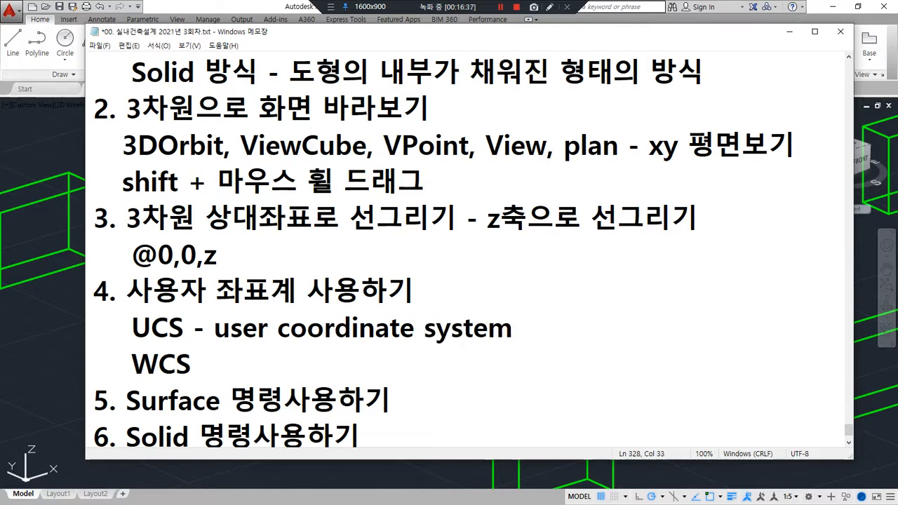
type("    WCS - wro")
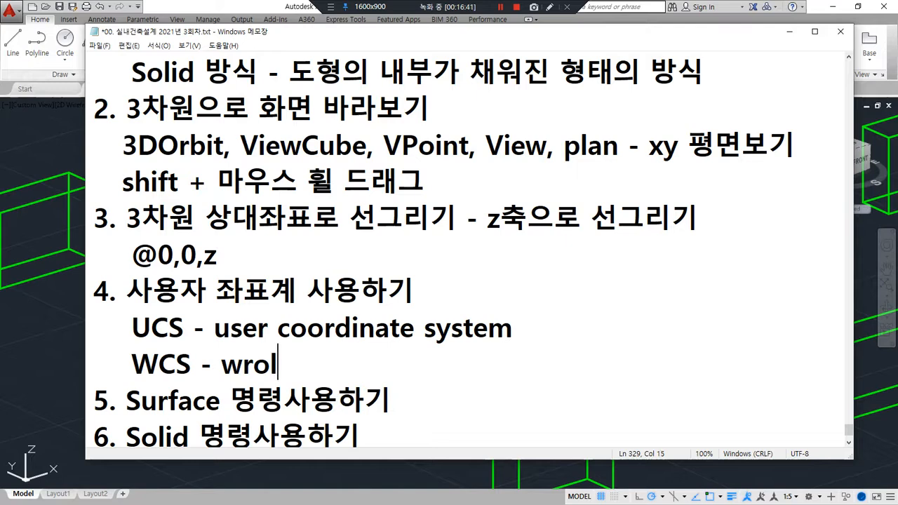
key("BackSpace")
key("BackSpace")
type("orld")
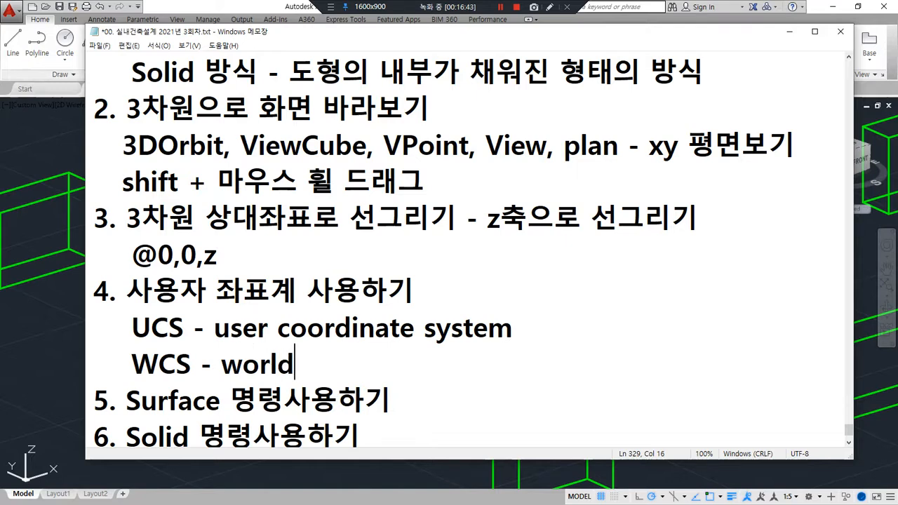
type(" coordinate")
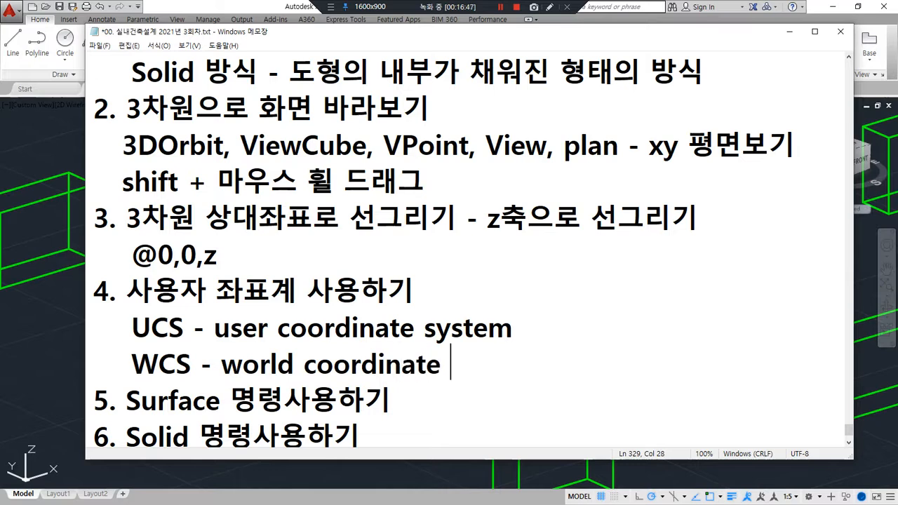
type(" system")
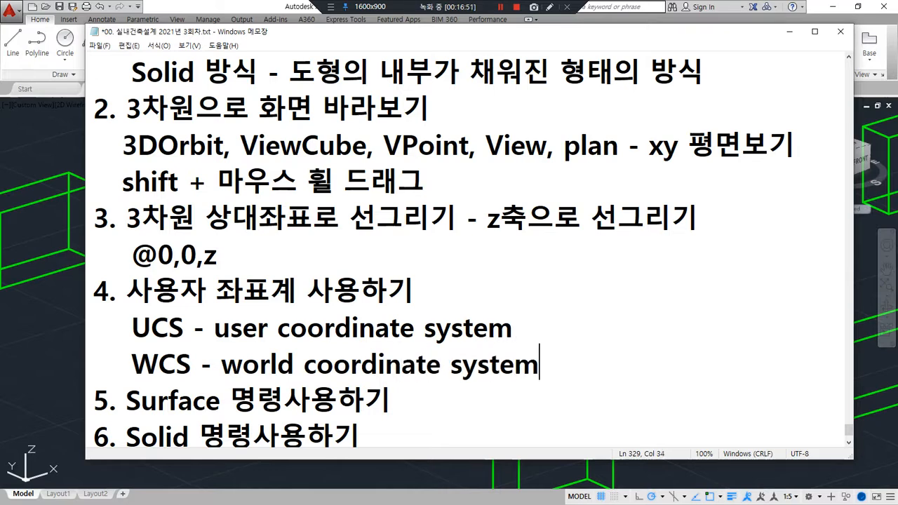
- Append the Korean terms "- 전체좌표계" to the WCS line and "- 사용자 좌표계" to the UCS line
type("- 전체좌표계")
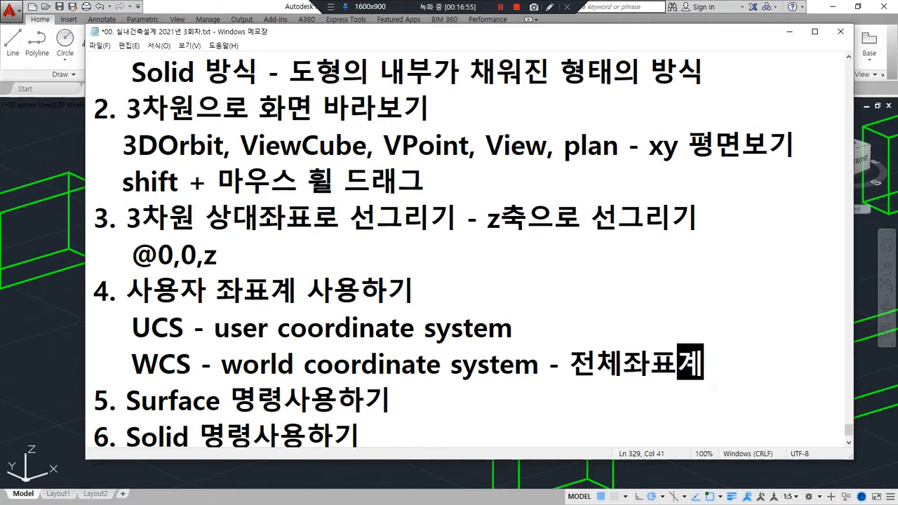
left_click(522, 328)
type("-")
type(" 사요아")
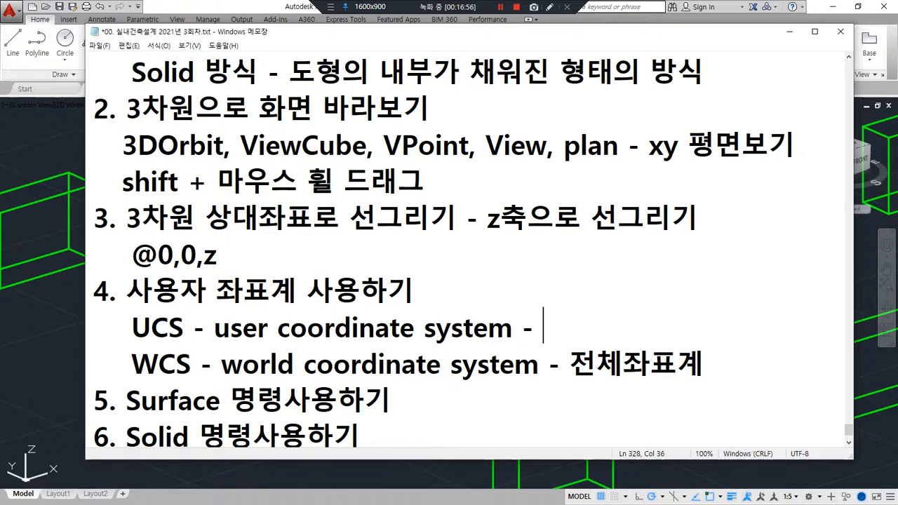
key("BackSpace")
key("BackSpace")
type("용자 좌")
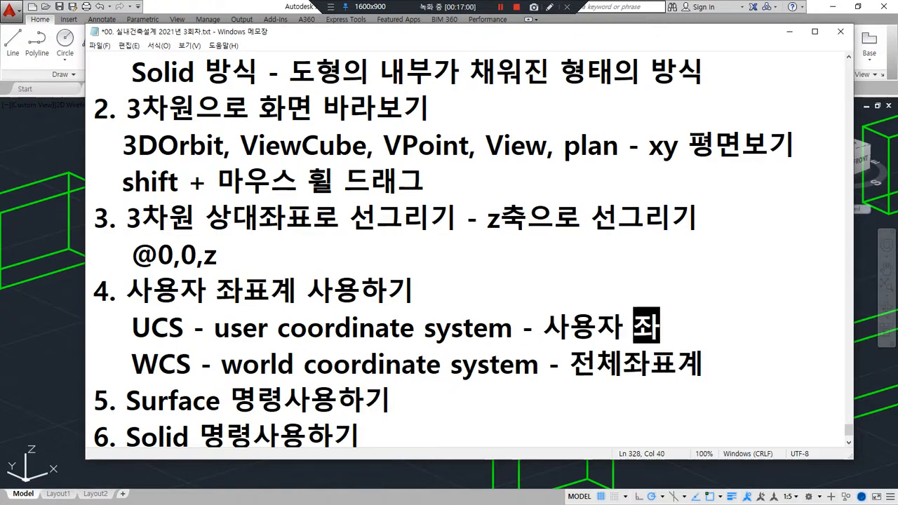
type("표계")
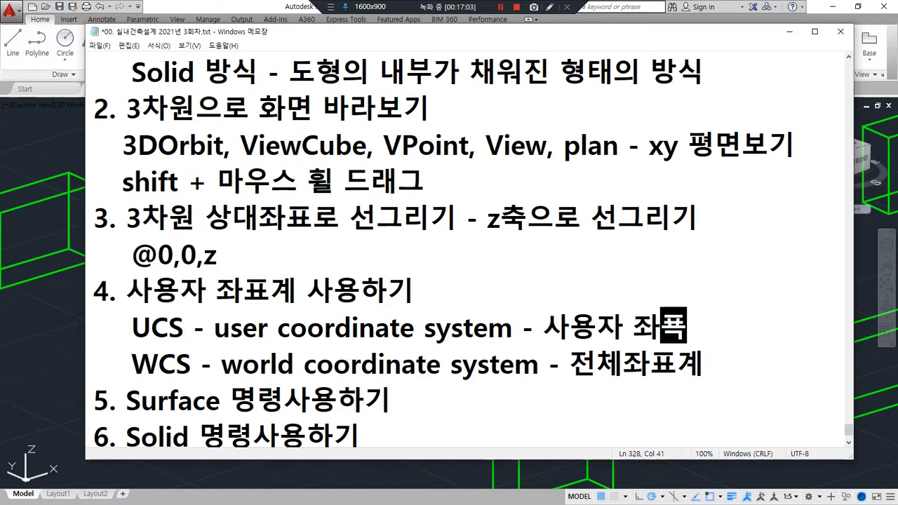
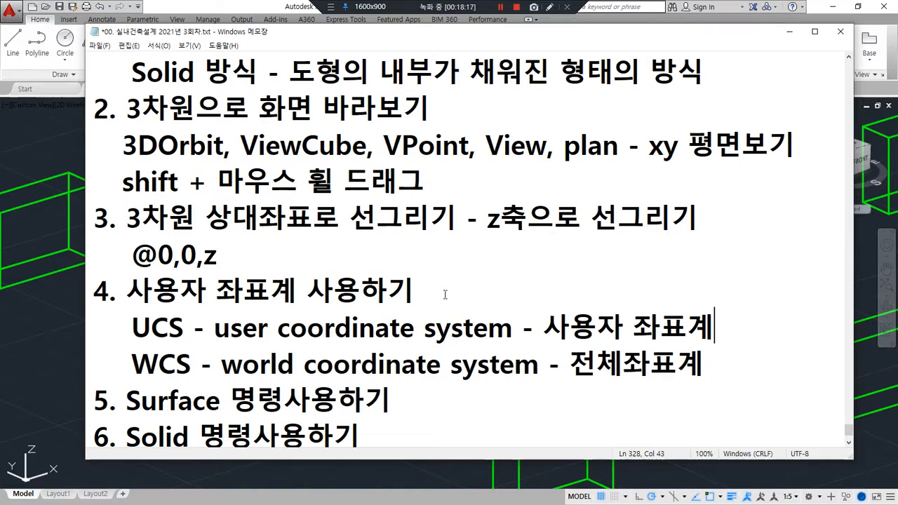
- Switch back to AutoCAD and zoom in on the untouched box at the end of its row
left_click(56, 354)
scroll(186, 327, "up", 2)
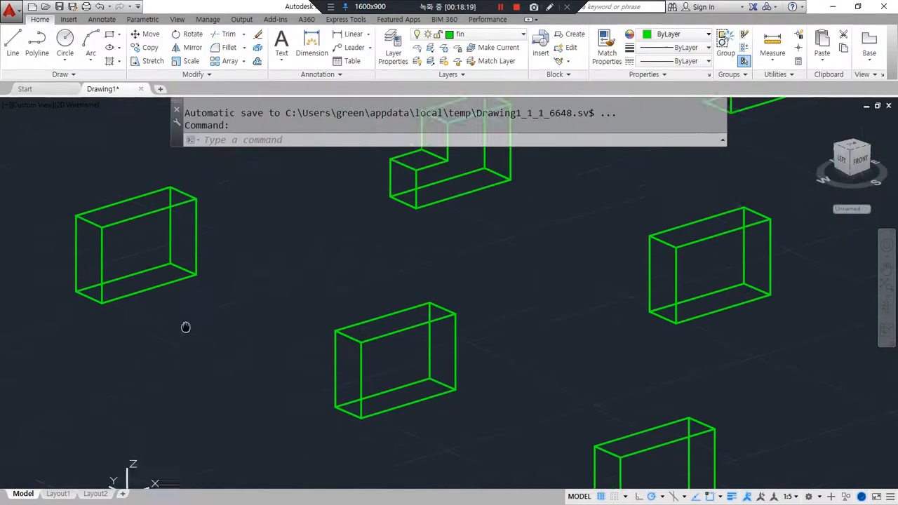
middle_click_drag(186, 327, 251, 371)
key("ctrl+alt+d")
mouse_move(217, 282)
left_mouse_down()
mouse_move(219, 309)
mouse_move(247, 271)
mouse_move(205, 278)
left_mouse_up()
key("Escape")
scroll(209, 288, "up", 2)
scroll(208, 289, "up", 2)
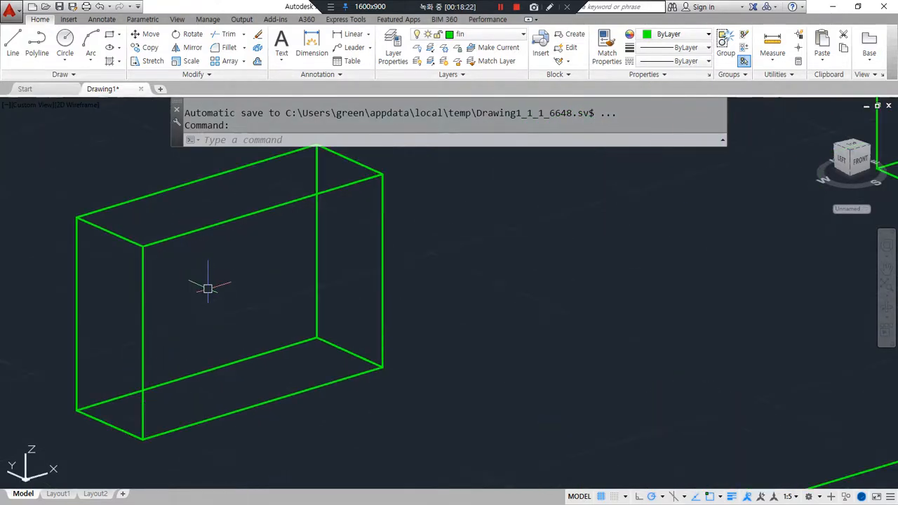
- Try to offset the near vertical edge of the box 10 inward across the long front face
type("o")
key("Return")
type("10")
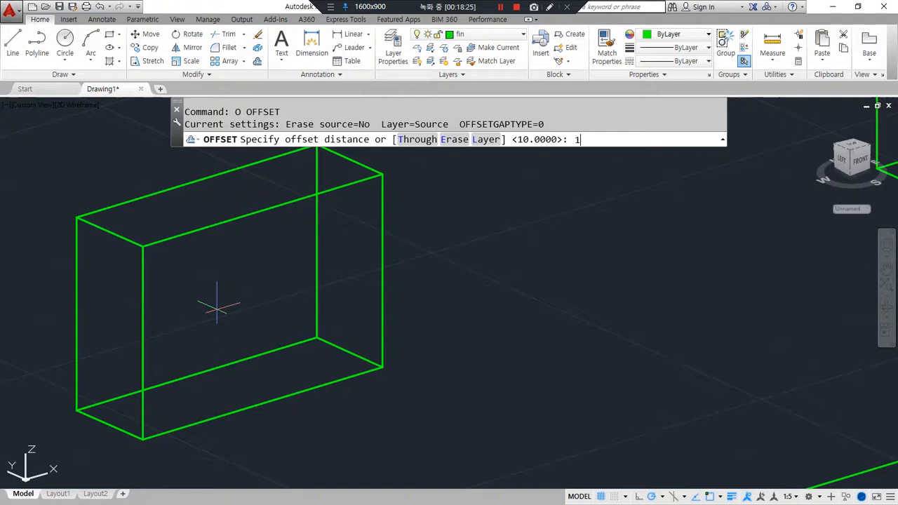
key("Return")
left_click(143, 332)
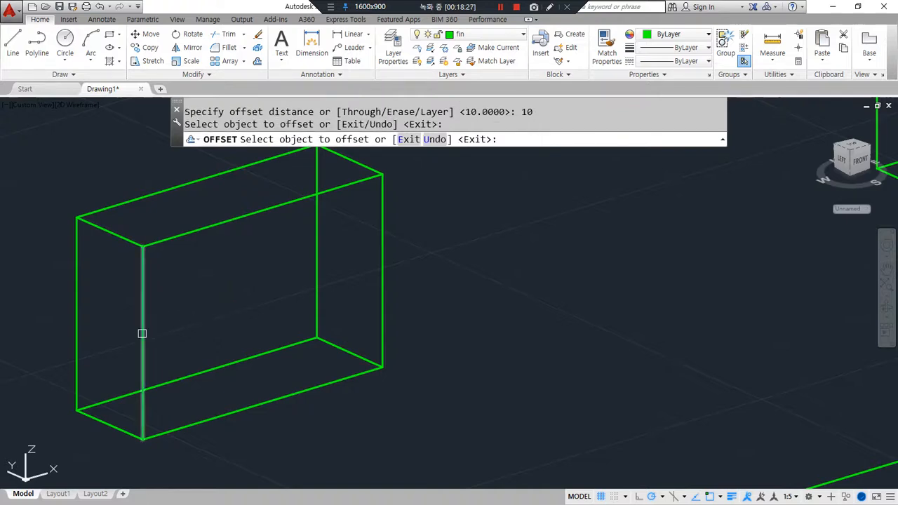
left_click(250, 274)
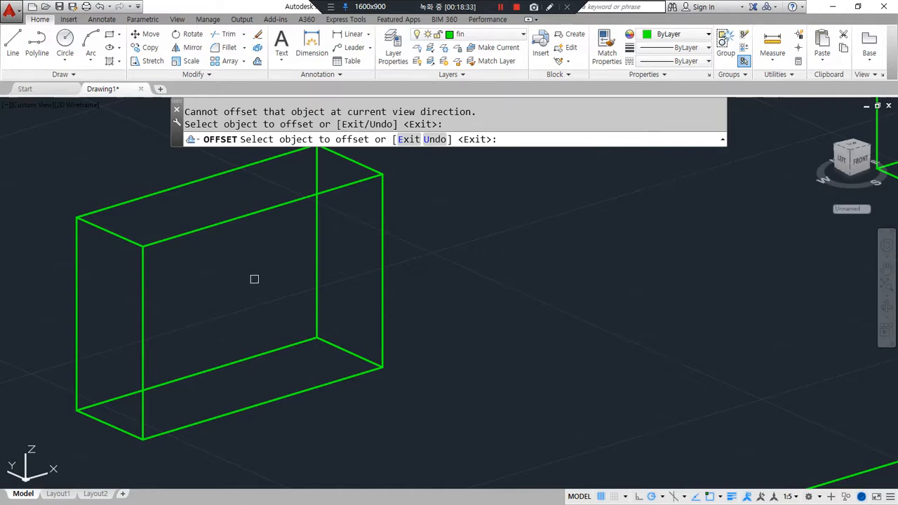
key("Escape")
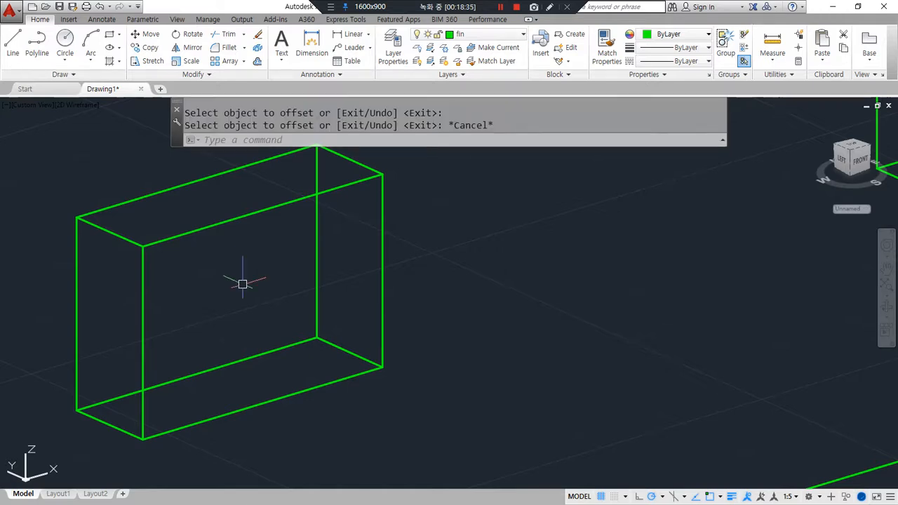
- Define a three-point UCS on the box's long front face, with its origin at the lower near corner, X along the bottom edge and Y upward
type("ucs")
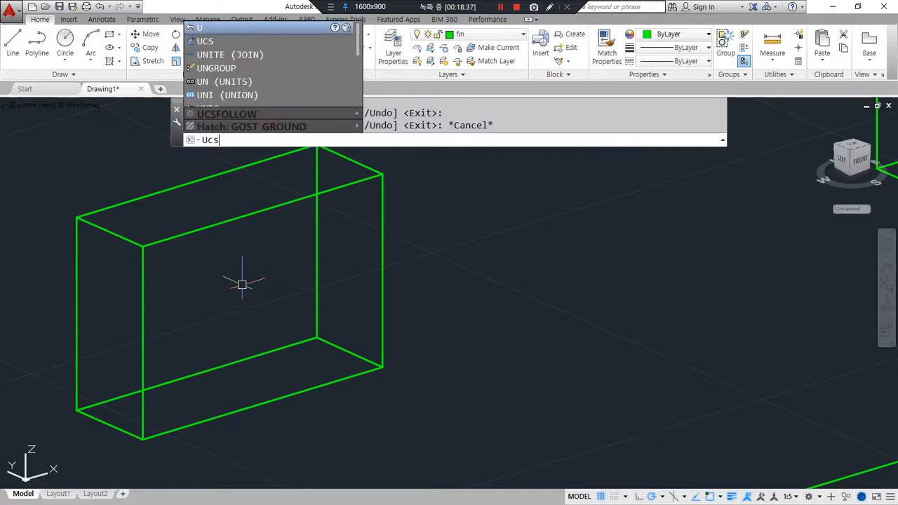
key("Return")
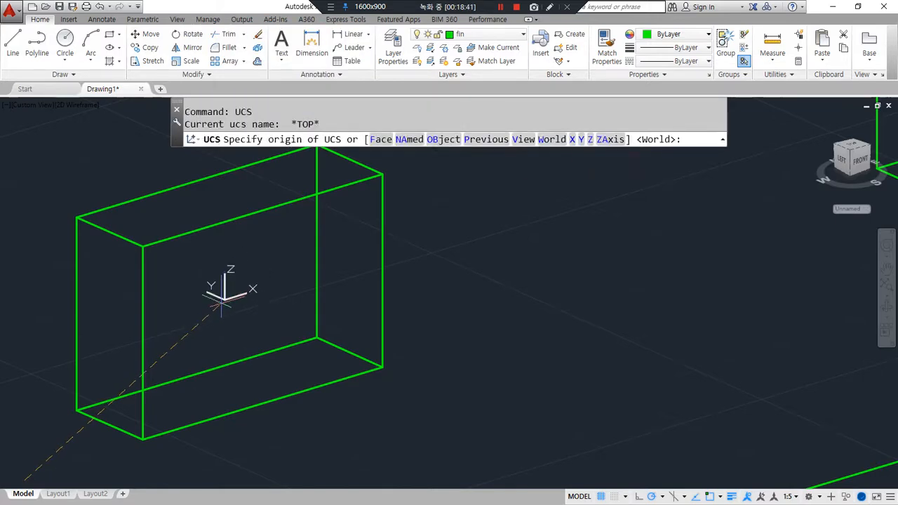
left_click(142, 437)
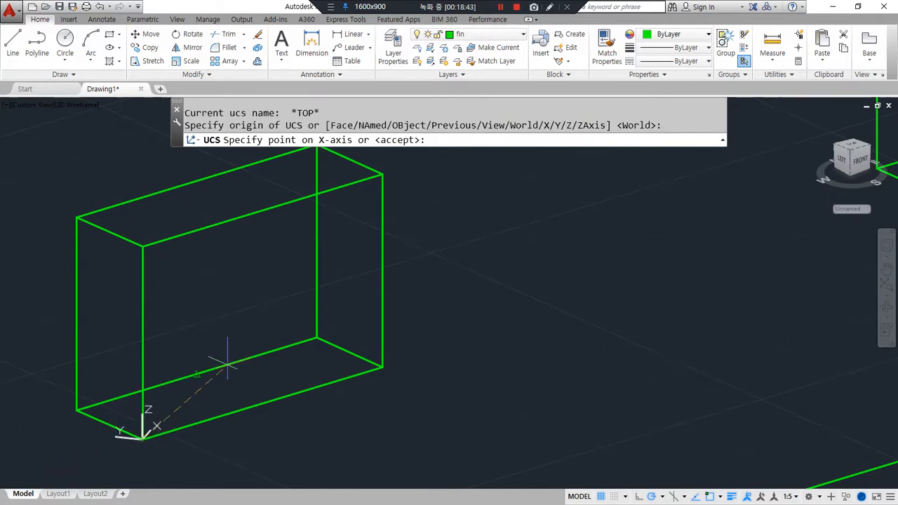
left_click(382, 367)
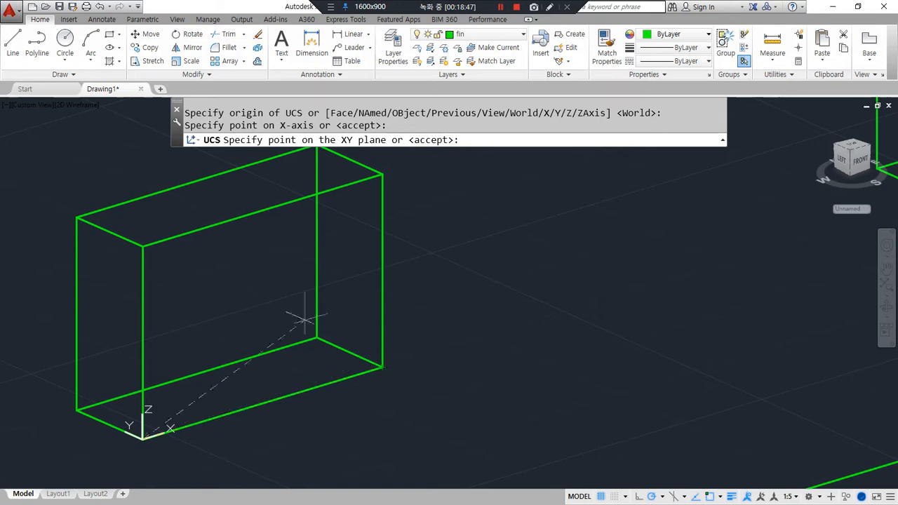
left_click(142, 246)
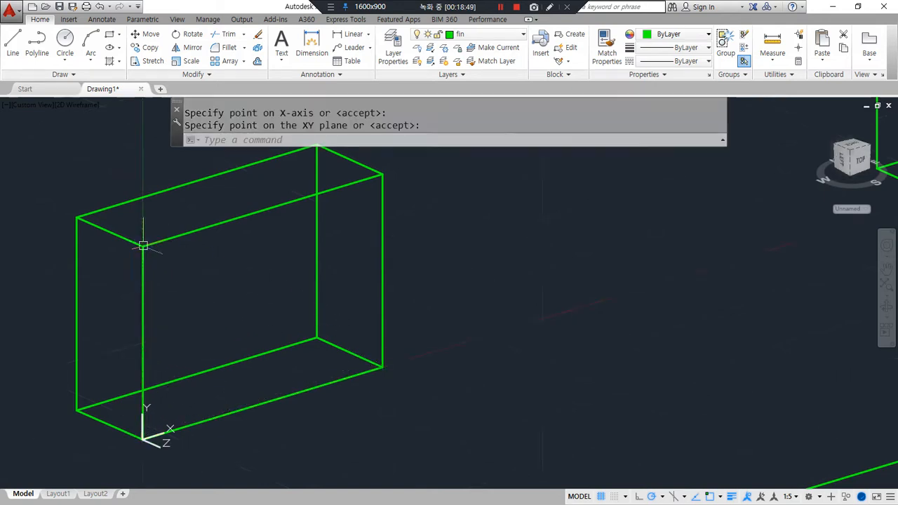
mouse_move(123, 427)
left_mouse_down()
mouse_move(193, 436)
mouse_move(137, 466)
left_mouse_up()
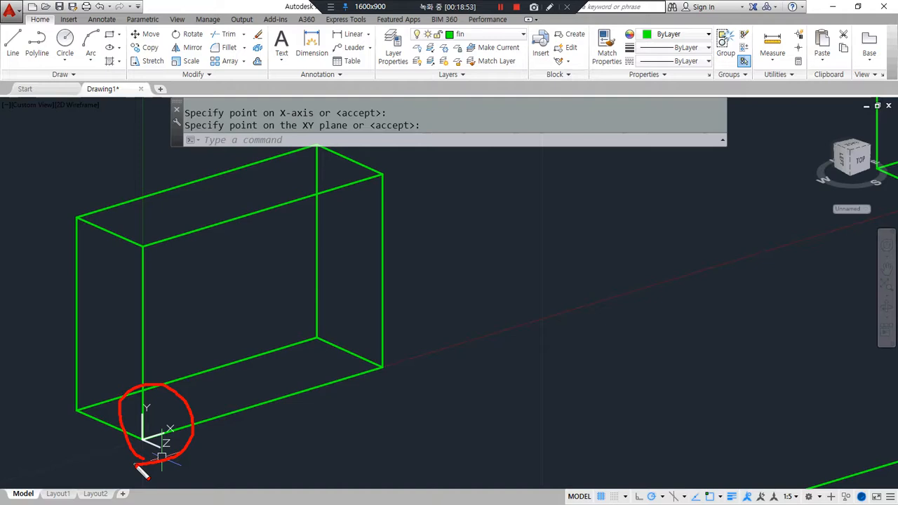
key("Escape")
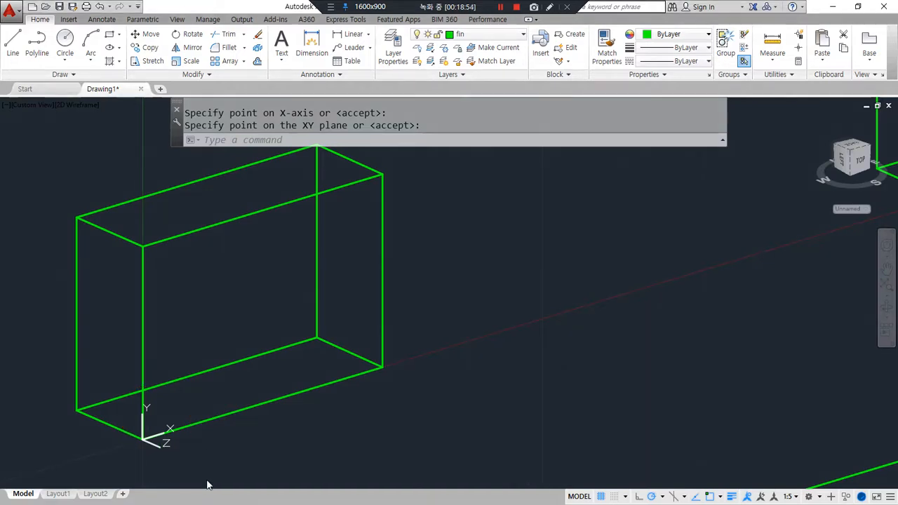
- Offset both vertical edges of the long front face 10 inward
type("o")
key("Return")
type("10")
key("Return")
left_click(142, 325)
left_click(203, 308)
left_click(383, 257)
left_click(309, 265)
key("Return")
- Offset the upper and lower edges of the front face 5 inward
type("o")
key("Return")
type("5")
key("Return")
left_click(267, 209)
left_click(264, 277)
left_click(277, 399)
left_click(269, 370)
key("Return")
- Fillet the four offset lines at their corners to form a closed rectangle in the middle of the front face
middle_click_drag(260, 367, 253, 363, "shift")
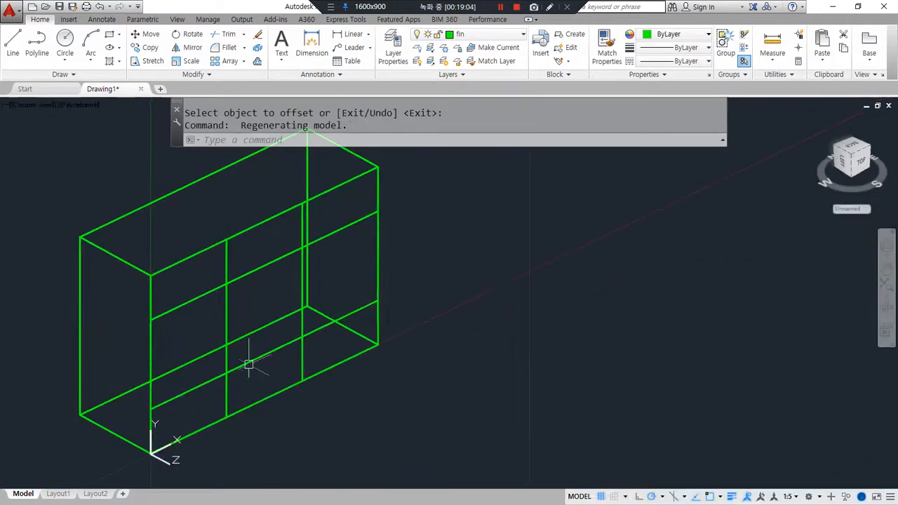
type("f")
key("Return")
left_click(228, 362)
left_click(260, 356)
key("Return")
left_click(267, 354)
left_click(302, 312)
key("Return")
left_click(283, 257)
left_click(303, 281)
key("Return")
left_click(241, 278)
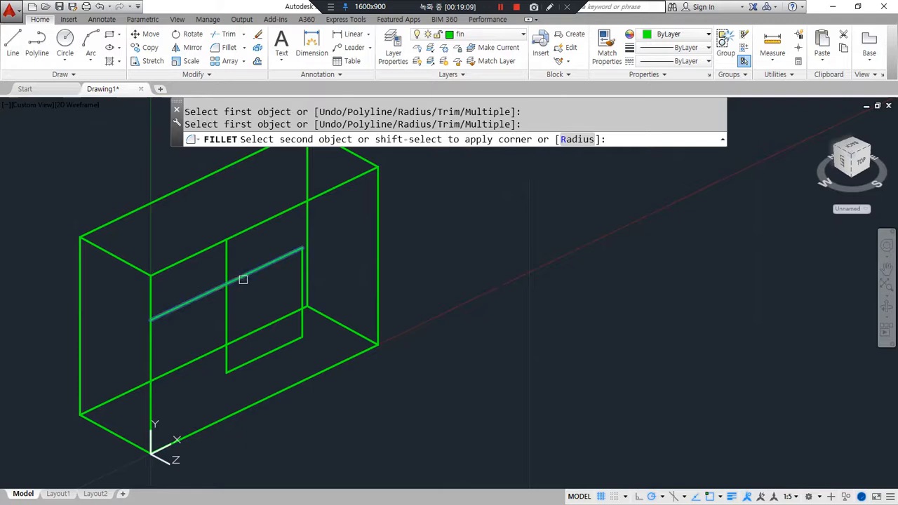
left_click(226, 305)
- Copy the rectangle from the front face to the back face, using the box's front and rear upper corners as base and destination
middle_click_drag(217, 427, 153, 408, "shift")
type("cp")
key("Return")
left_click(183, 186)
key("Escape")
key("Return")
left_click(152, 159)
left_click(345, 450)
key("Return")
left_click(131, 258)
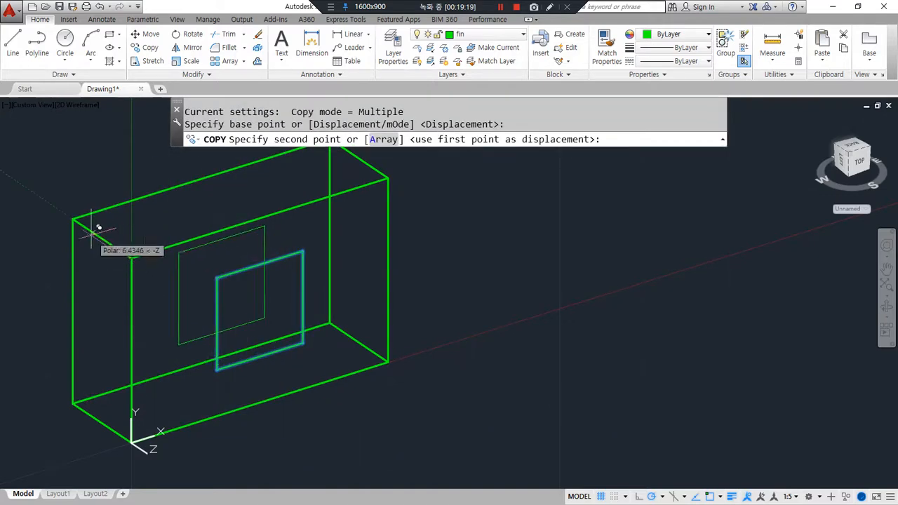
left_click(73, 222)
key("Return")
key("Return")
key("Escape")
- Draw a line joining the upper-left corners of the rear and front rectangles
type("l")
key("Return")
left_click(158, 241)
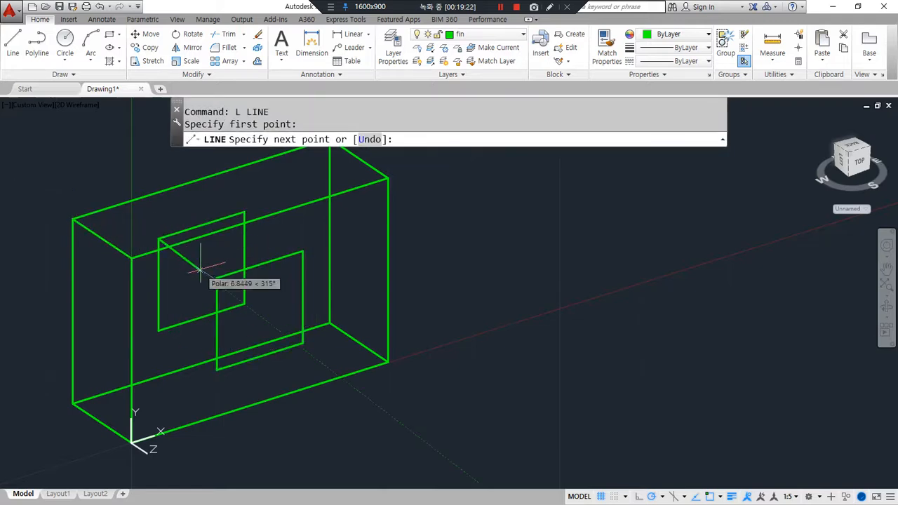
left_click(217, 278)
key("Return")
- Copy the connecting line to the other three corners of the rectangles to complete the through opening
type("cp")
key("Return")
left_click(204, 273)
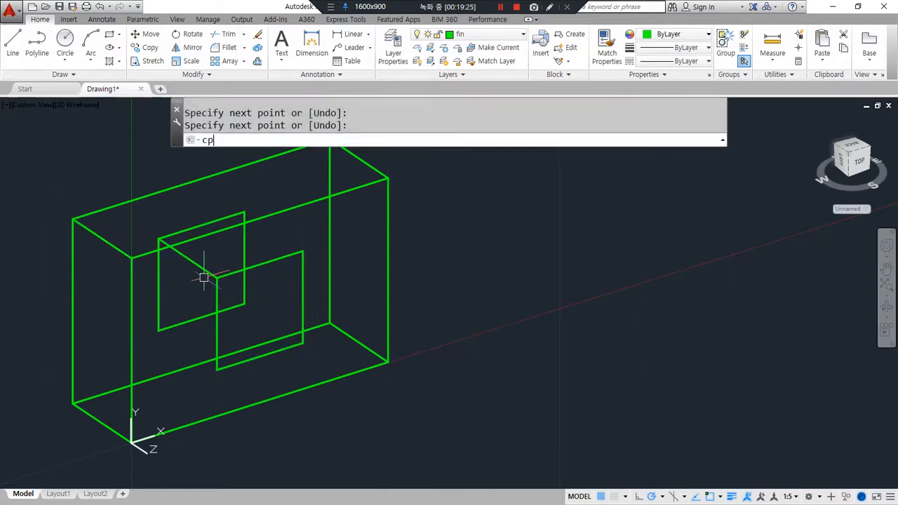
key("Return")
left_click(217, 278)
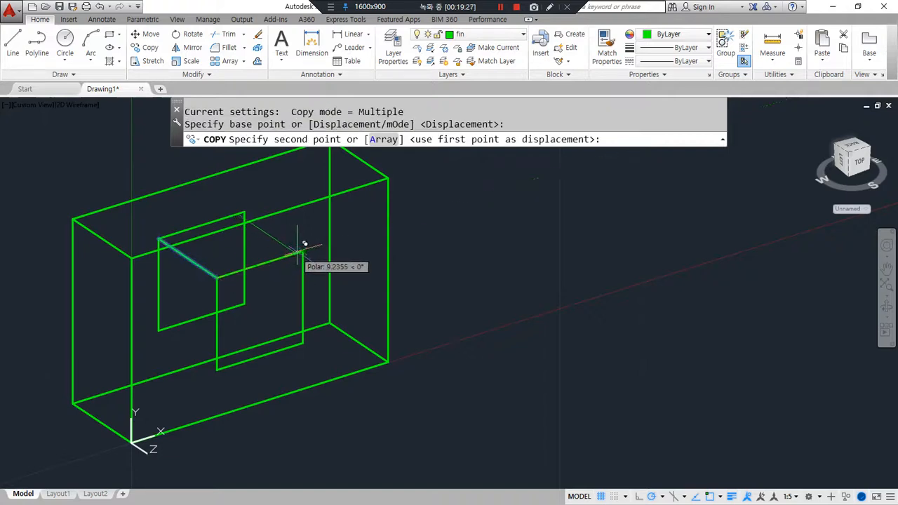
left_click(302, 342)
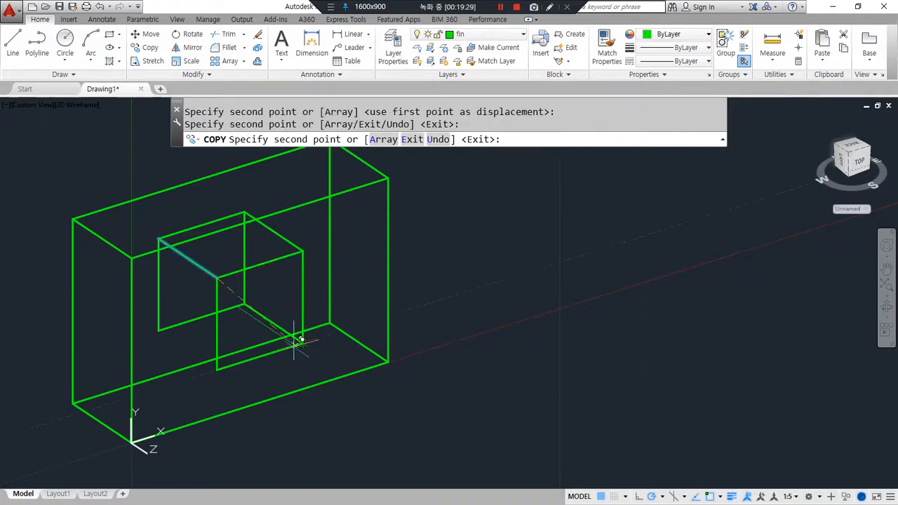
left_click(217, 367)
key("Return")
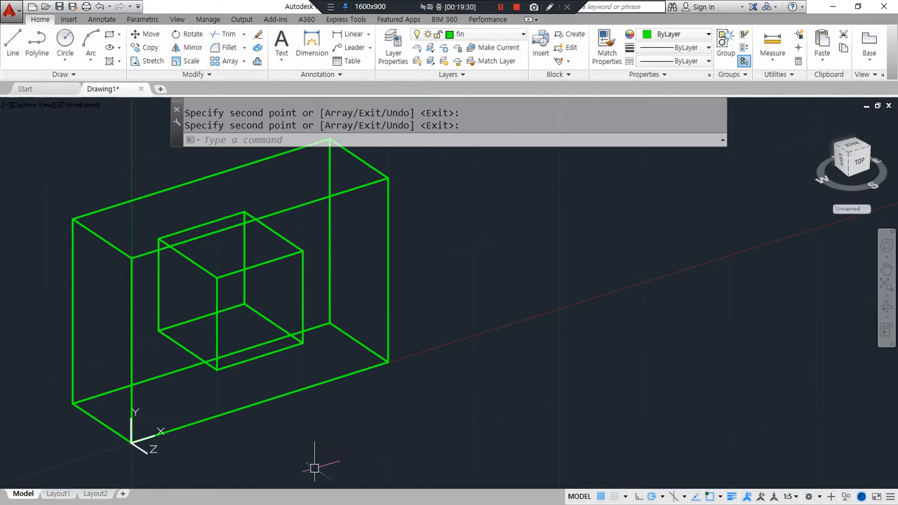
- Restore the UCS to the World coordinate system
middle_click_drag(315, 469, 302, 434, "shift")
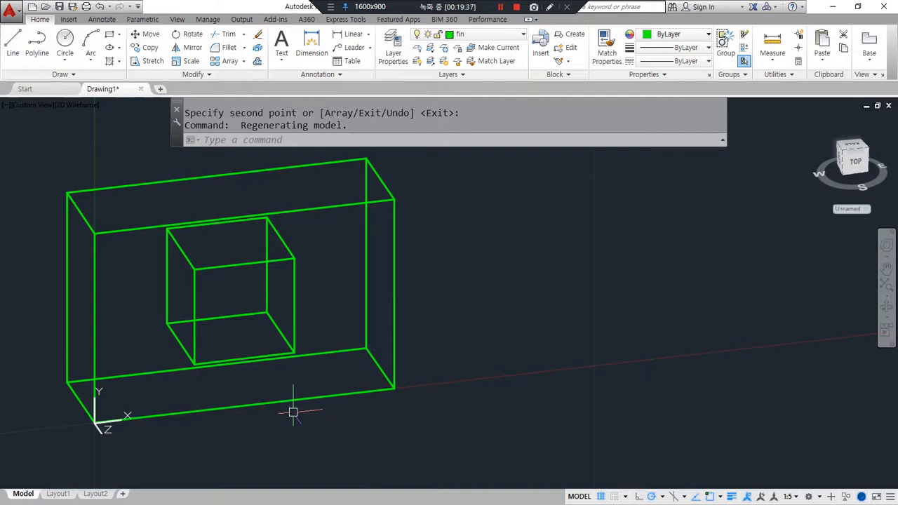
type("ucs")
key("Return")
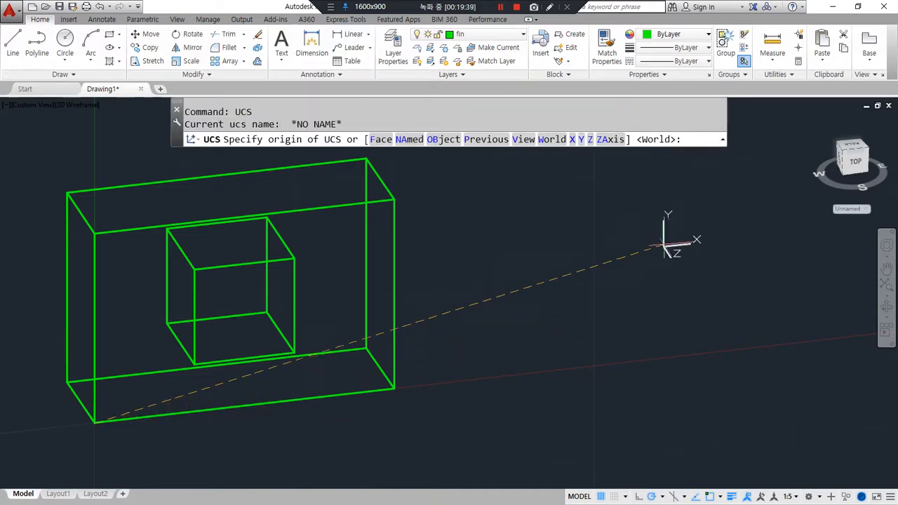
mouse_move(666, 150)
left_mouse_down()
mouse_move(633, 144)
mouse_move(678, 145)
left_mouse_up()
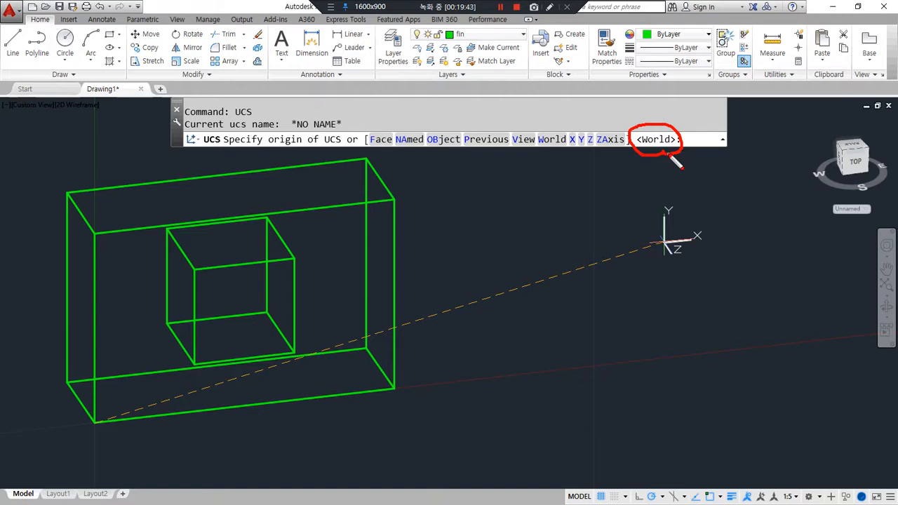
key("Return")
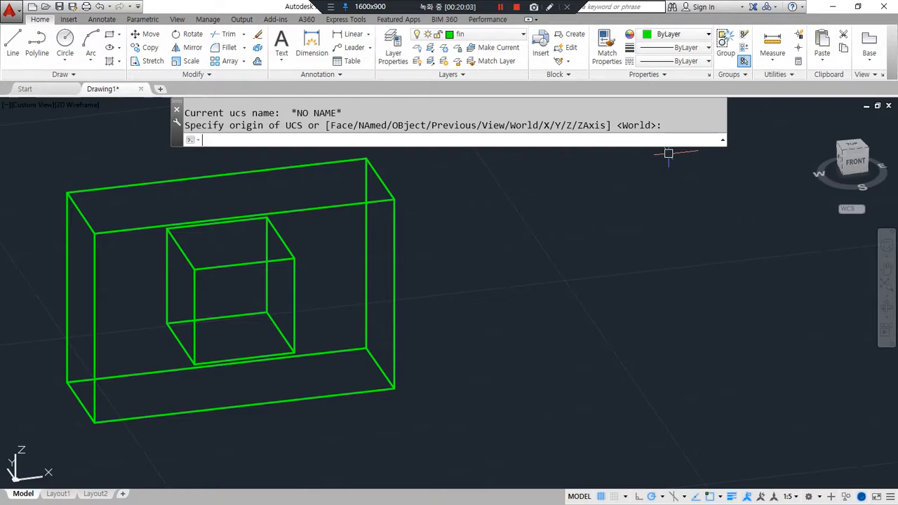
key("Escape")
- On the next untouched box, draw a closed sloped outline through the midpoints of its long top edges and left vertical edges
middle_click_drag(668, 152, 705, 181, "shift")
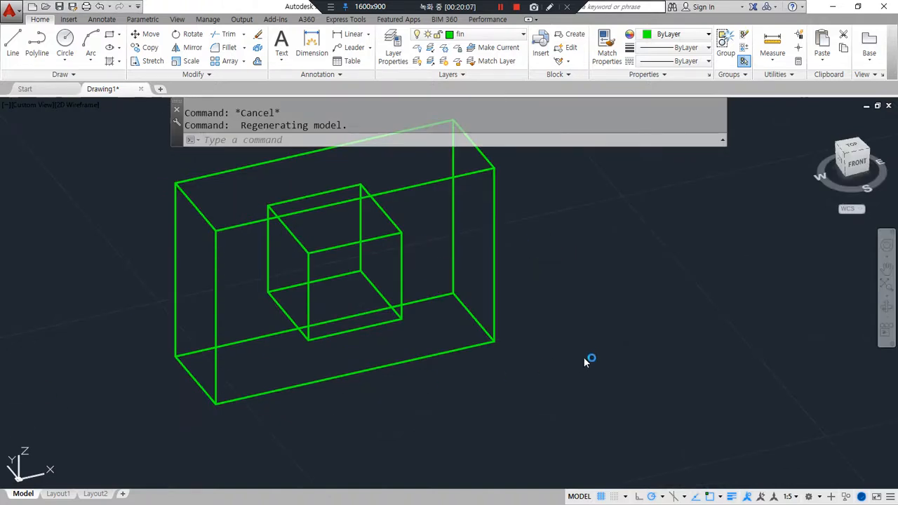
middle_click_drag(587, 319, 141, 451)
scroll(381, 377, "down", 4)
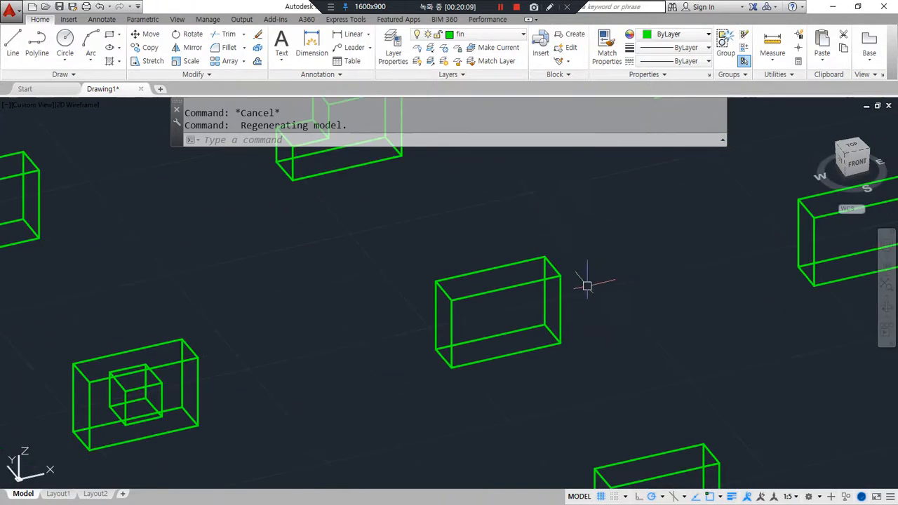
scroll(502, 294, "up", 4)
key("Return")
left_click(514, 280)
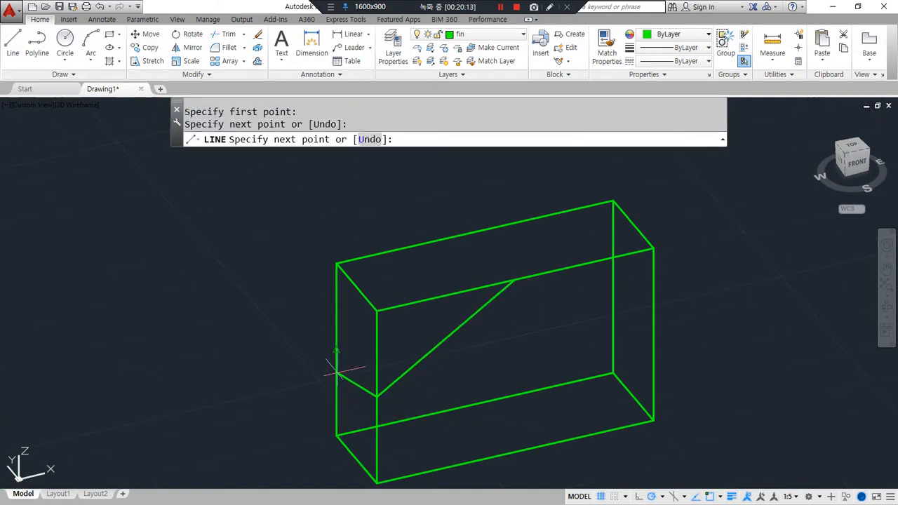
left_click(337, 349)
left_click(474, 233)
left_click(514, 280)
key("Return")
- Fillet the box's long top edges and left vertical edges to the sloped lines, trimming off the upper-left corner
type("f")
key("Return")
left_click(533, 274)
left_click(503, 290)
key("Return")
left_click(413, 366)
left_click(374, 408)
key("Return")
left_click(337, 368)
left_click(361, 327)
key("Return")
left_click(416, 282)
left_click(469, 235)
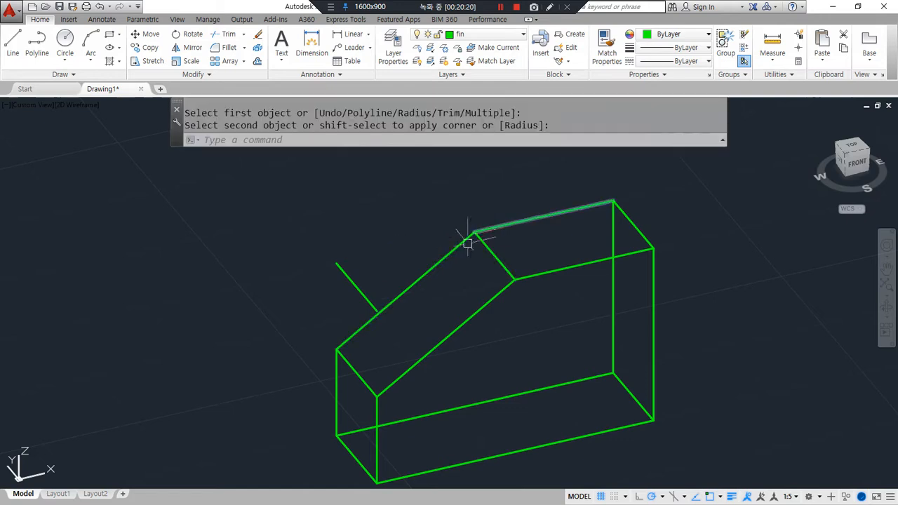
- Erase the leftover short top edge beyond the slope
left_click(353, 273)
left_click(323, 285)
left_click(245, 263)
type("e")
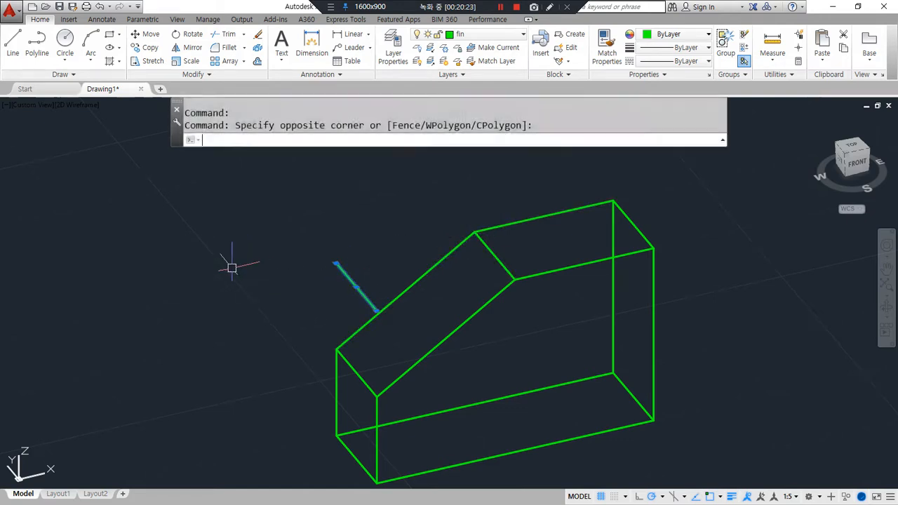
key("space")
- On the next box, draw a triangle joining the rear-right top, front-left top and front-right bottom corners
scroll(541, 312, "down", 4)
middle_click_drag(540, 311, 186, 321)
scroll(330, 306, "up", 5)
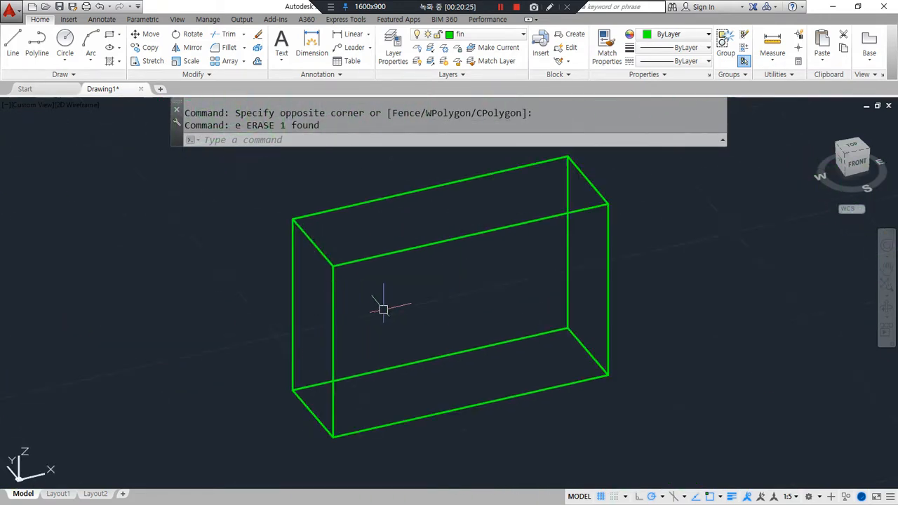
type("l")
key("space")
left_click(567, 157)
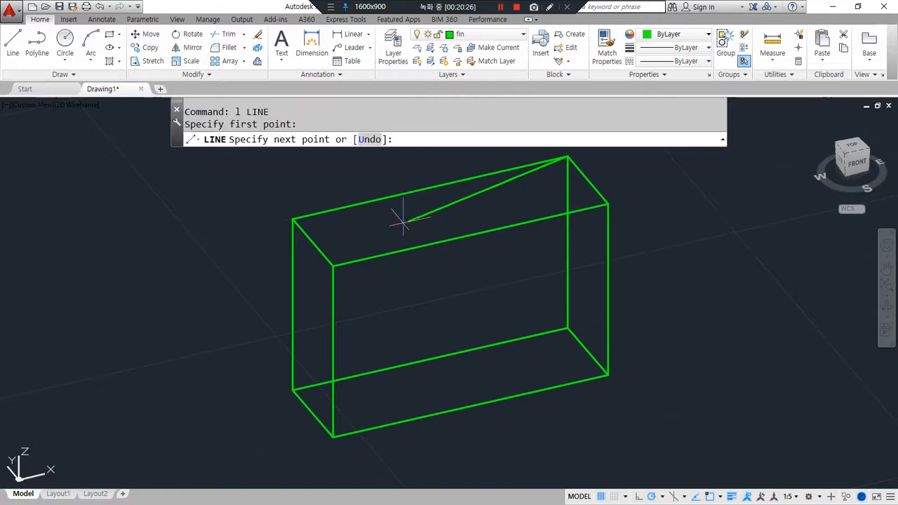
left_click(333, 266)
left_click(606, 372)
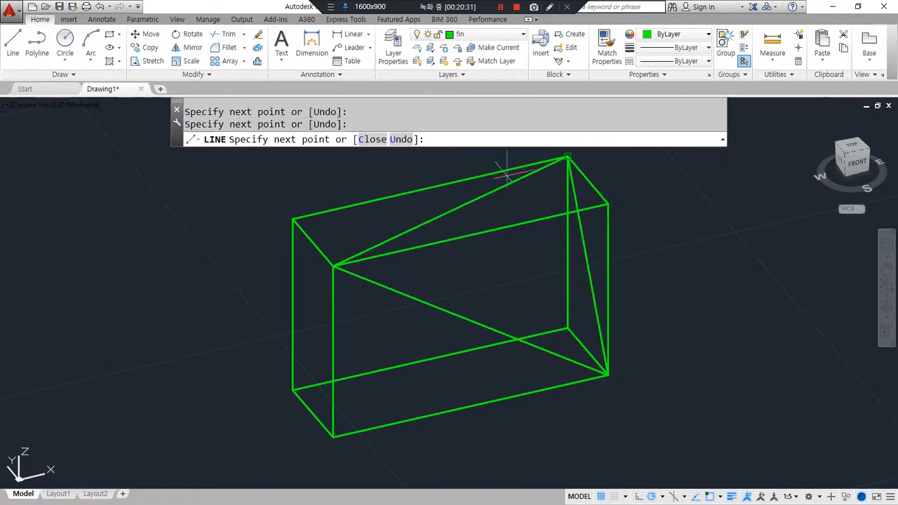
key("Return")
- Erase the three box edges that meet at the cut-off front-right top corner
left_click(650, 211)
left_click(600, 202)
type("e")
key("Return")
- On the next untouched box, offset both short edges of the top face 10 inward
mouse_move(630, 315)
middle_mouse_down()
mouse_move(546, 329)
mouse_move(592, 290)
mouse_move(153, 457)
middle_mouse_up()
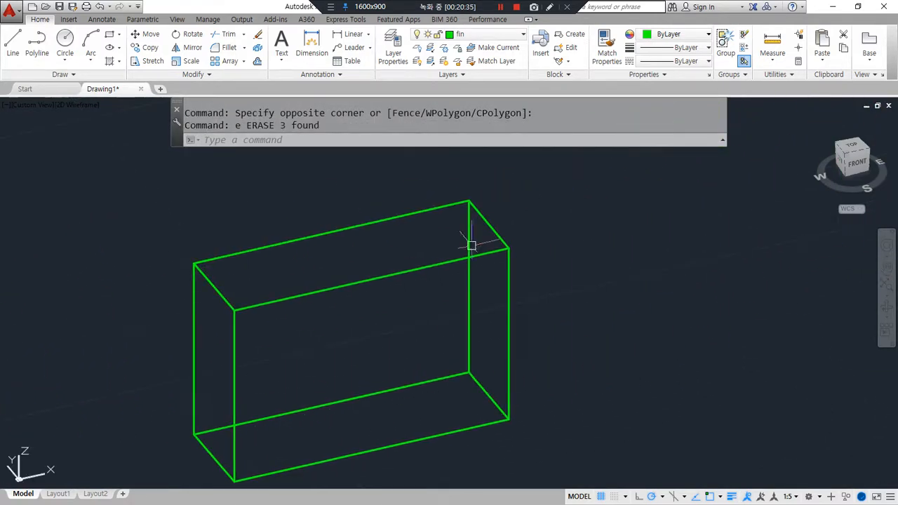
middle_click_drag(381, 340, 358, 278)
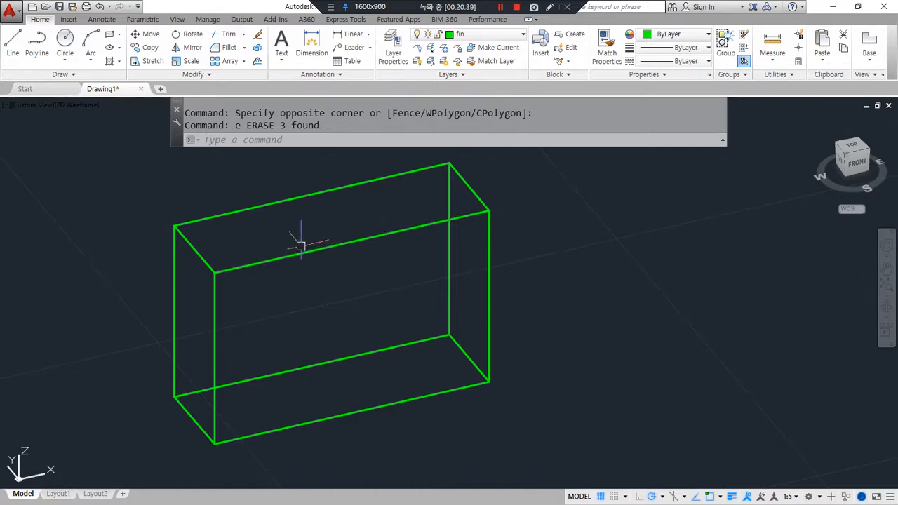
type("o")
key("Return")
type("10")
key("Return")
left_click(194, 249)
left_click(239, 235)
left_click(455, 187)
left_click(391, 212)
key("Return")
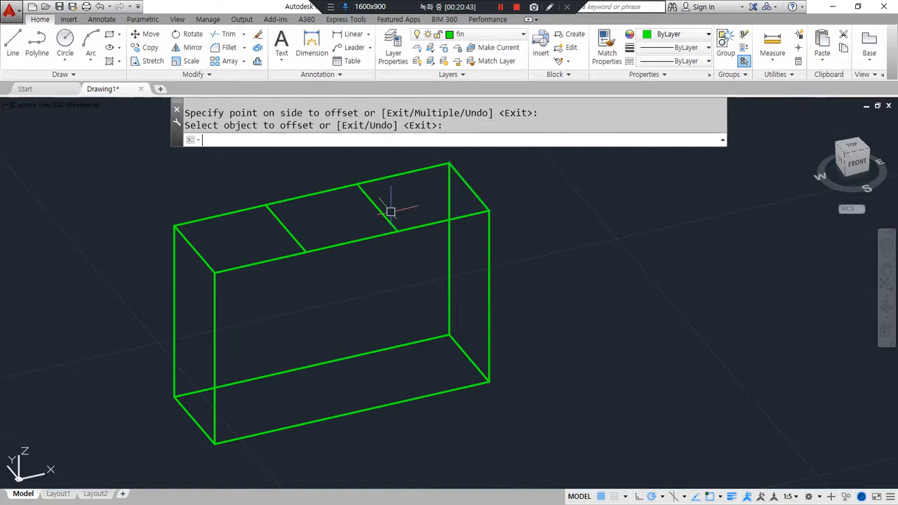
- Offset the long front edge of the top face 5 inward
key("Return")
type("5")
key("Return")
left_click(357, 240)
left_click(296, 238)
- Fillet the two 10-offset lines to the 5-offset line, forming a notch outline on the top face
type("f")
key("Return")
left_click(296, 237)
left_click(308, 224)
key("Return")
left_click(350, 215)
left_click(383, 216)
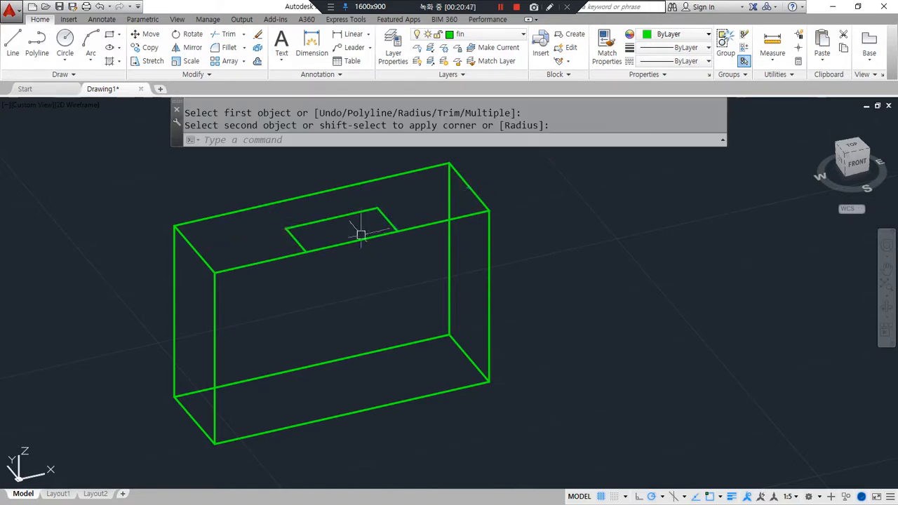
- Align the UCS to this box's long front face, picking the lower-left corner as origin, the bottom edge for X and the vertical edge for Y
type("ucs")
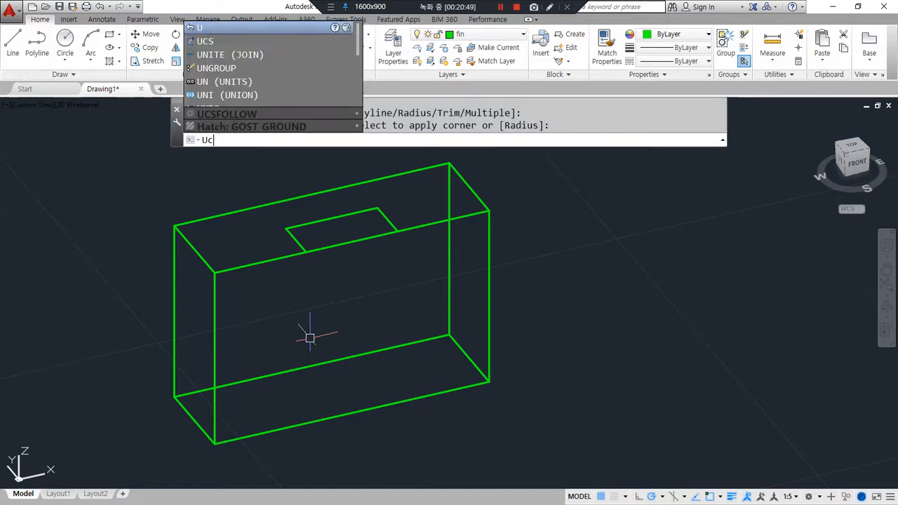
key("Return")
left_click(213, 441)
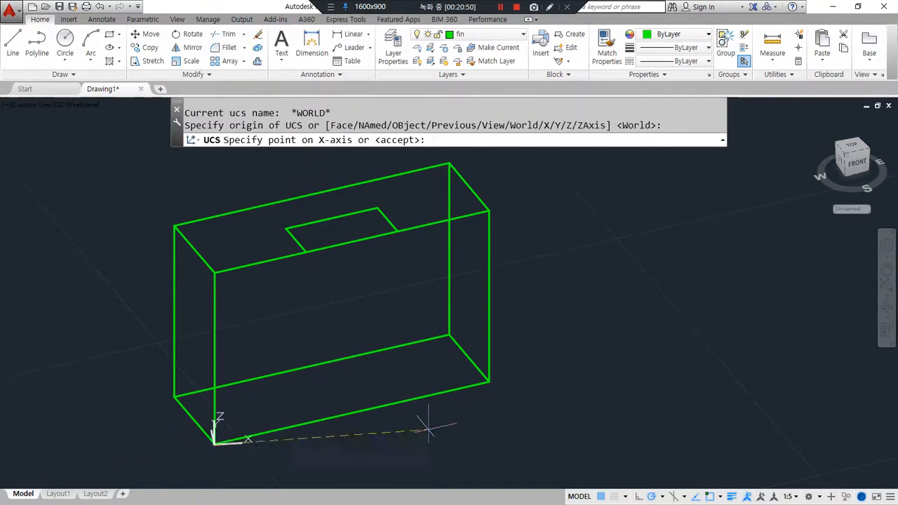
left_click(489, 382)
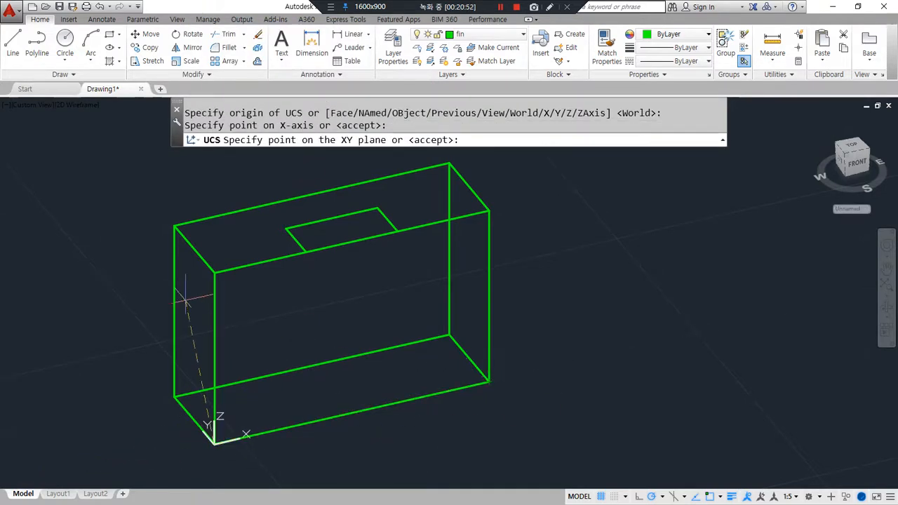
left_click(214, 274)
- Offset both vertical edges and the bottom edge of the box's front face 10 inward
type("o")
key("Return")
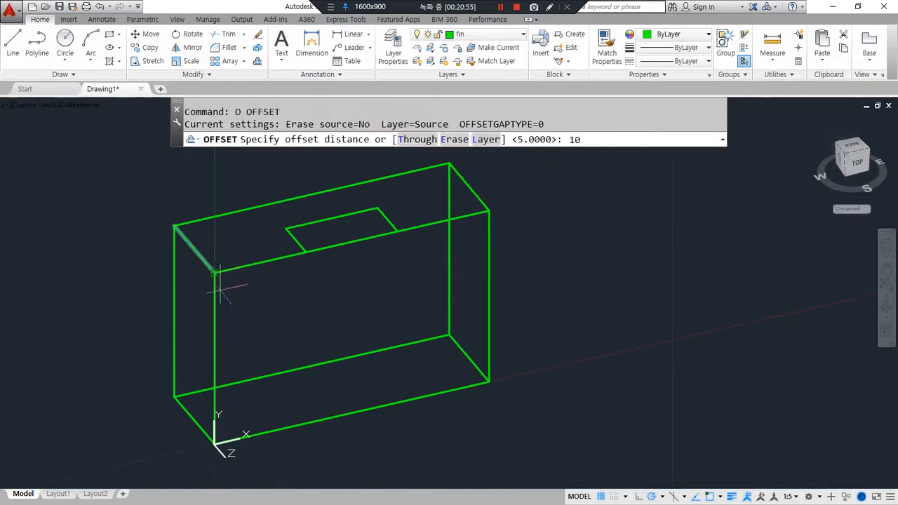
key("Return")
left_click(214, 296)
left_click(267, 287)
left_click(489, 258)
left_click(396, 273)
left_click(367, 408)
left_click(351, 302)
key("Return")
- Fillet the two vertical offset lines to the horizontal offset line, forming the notch's U-shaped outline on the front face
type("f")
key("Return")
left_click(304, 328)
left_click(321, 331)
key("Return")
left_click(374, 323)
left_click(397, 297)
- Trim the front top edge between the two sides of the notch
type("tr")
key("Return")
key("Return")
left_click(357, 240)
- Copy the notch's three top-face lines down to the notch floor, from the front top corner to the front bottom corner
type("cp")
key("Return")
left_click(380, 212)
left_click(355, 216)
key("Escape")
key("Escape")
key("Return")
left_click(388, 196)
left_click(287, 235)
left_click(320, 239)
left_click(272, 231)
key("Return")
left_click(397, 230)
left_click(401, 307)
key("Escape")
- Copy the notch's front vertical line to its two back top corners to complete the recess
key("Return")
left_click(411, 257)
left_click(383, 255)
key("Return")
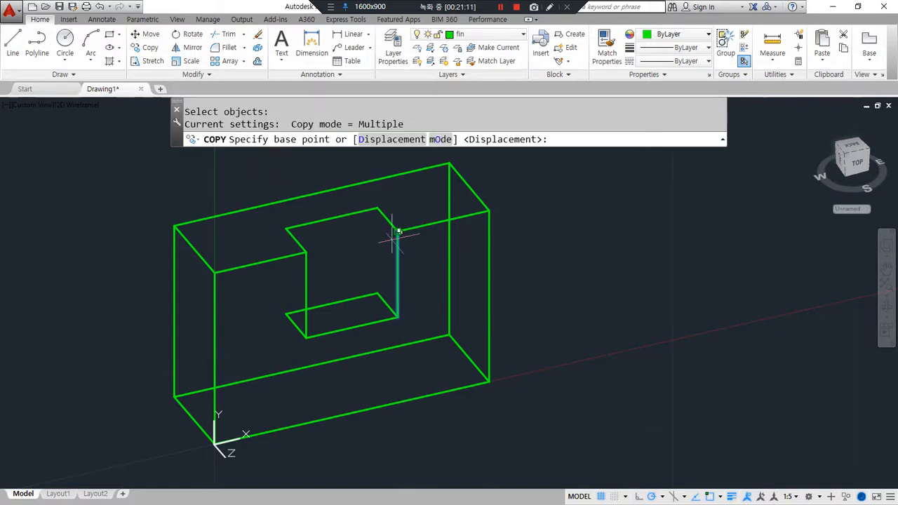
left_click(397, 232)
left_click(379, 209)
left_click(286, 229)
key("Return")
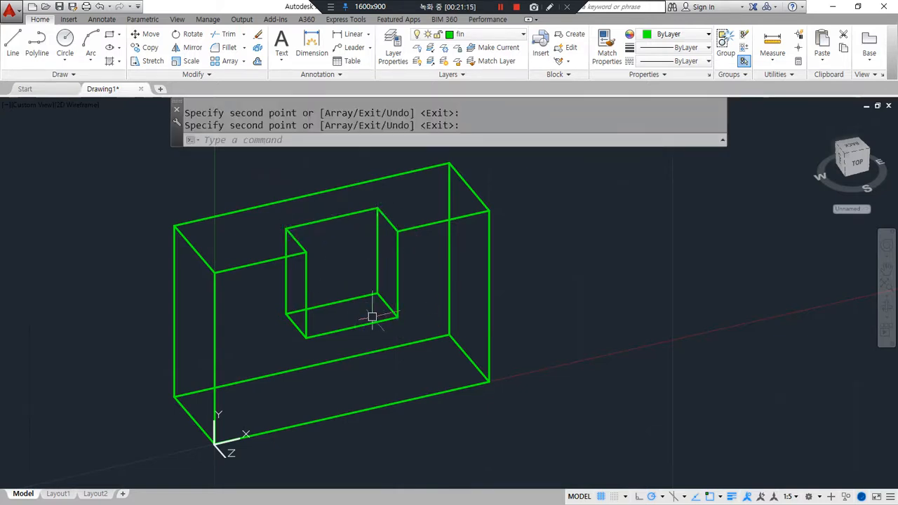
- Reset the UCS to World
type("ucs")
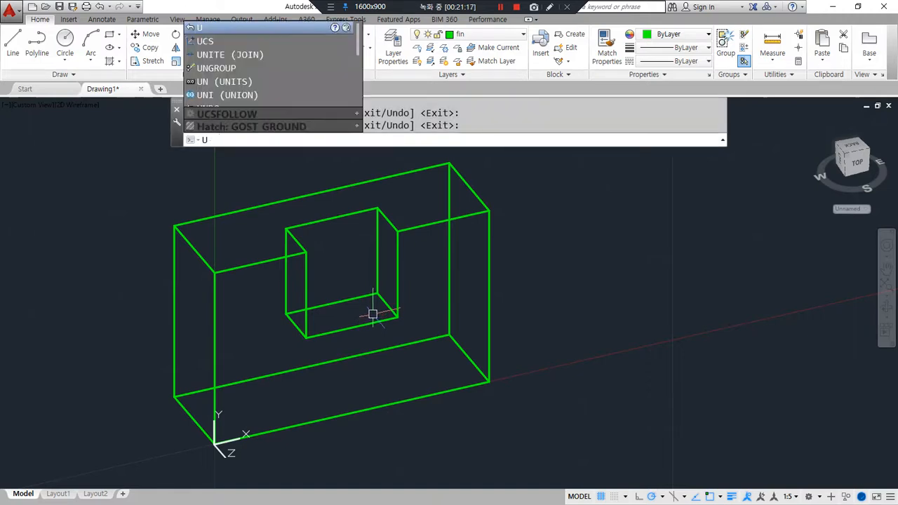
key("Return")
key("Return")
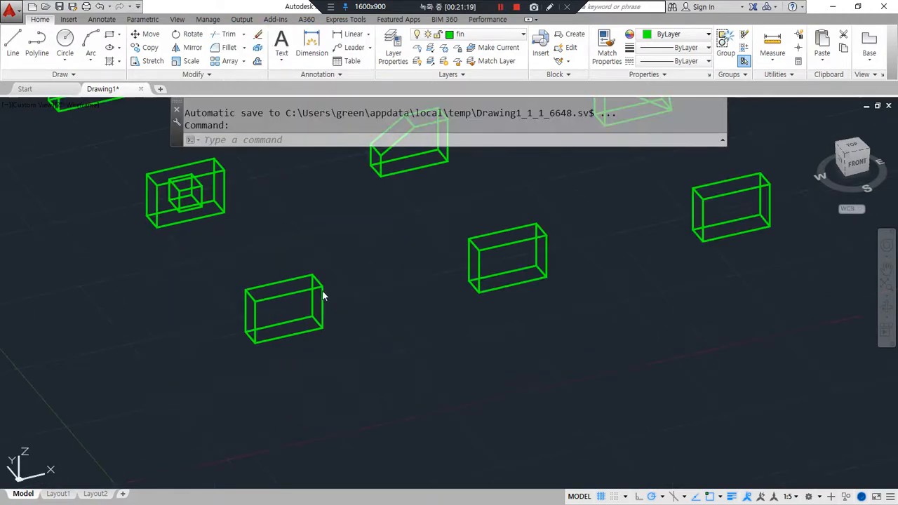
- Align the UCS to the next untouched box's long front face, with the lower-left corner as origin and the bottom edge along X
scroll(337, 305, "up", 3)
scroll(146, 341, "up", 2)
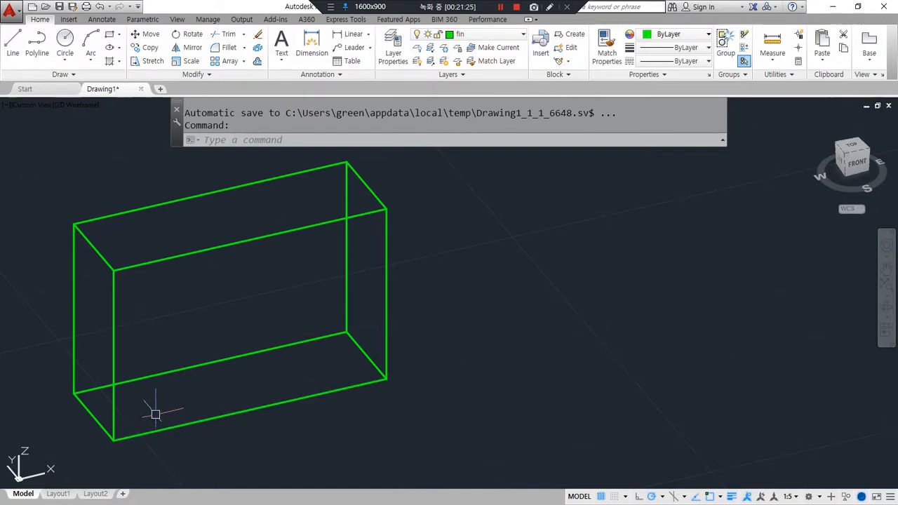
type("ucs")
key("Return")
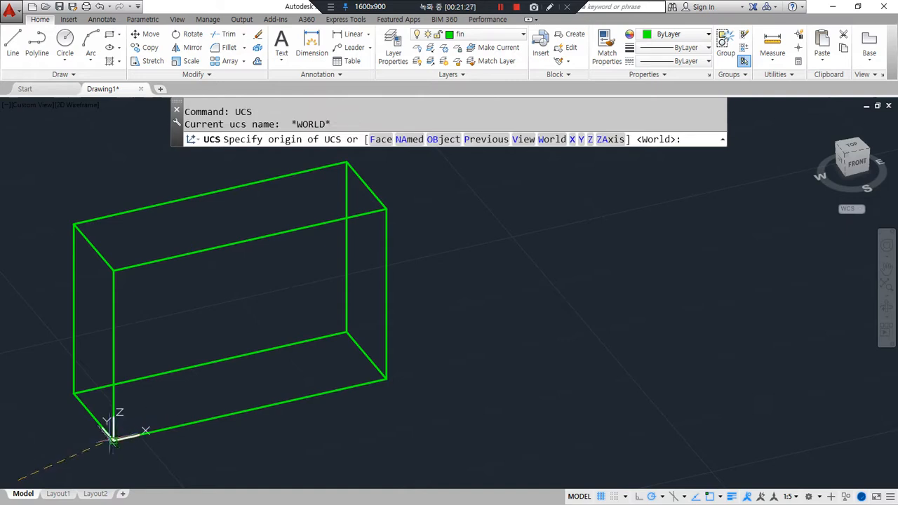
left_click(113, 440)
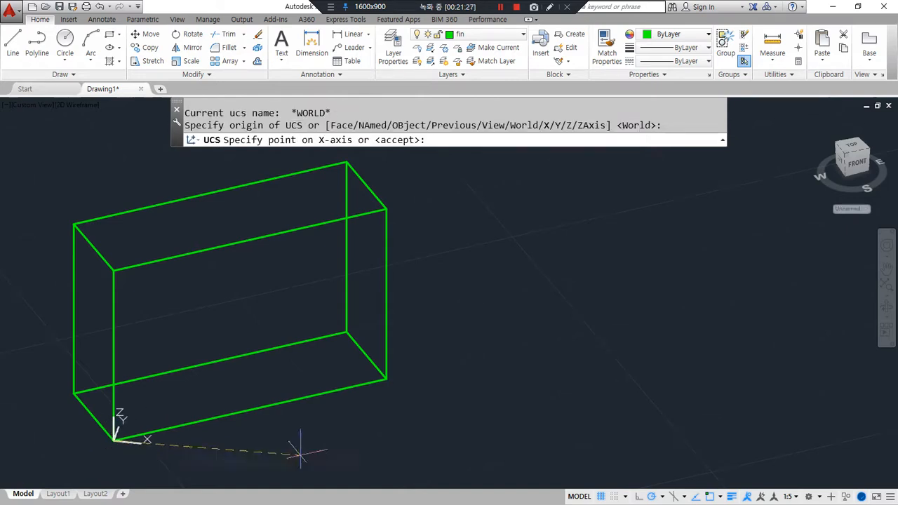
left_click(386, 379)
left_click(113, 270)
- Offset both vertical edges of this front face 10 inward
type("o")
key("space")
type("1")
key("space")
left_click(113, 337)
left_click(211, 323)
left_click(389, 276)
left_click(304, 276)
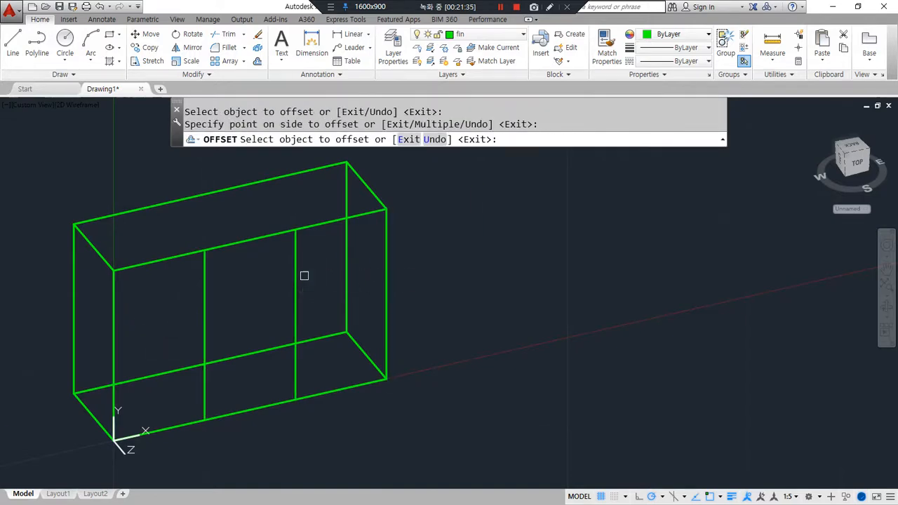
- Offset the top and bottom edges of the front face 5 inward
key("space")
key("space")
type("5")
key("space")
left_click(244, 242)
left_click(244, 311)
left_click(249, 398)
left_click(209, 377)
key("space")
- Fillet the four offset lines at their corners into a closed rectangle in the middle of the front face
type("f")
key("space")
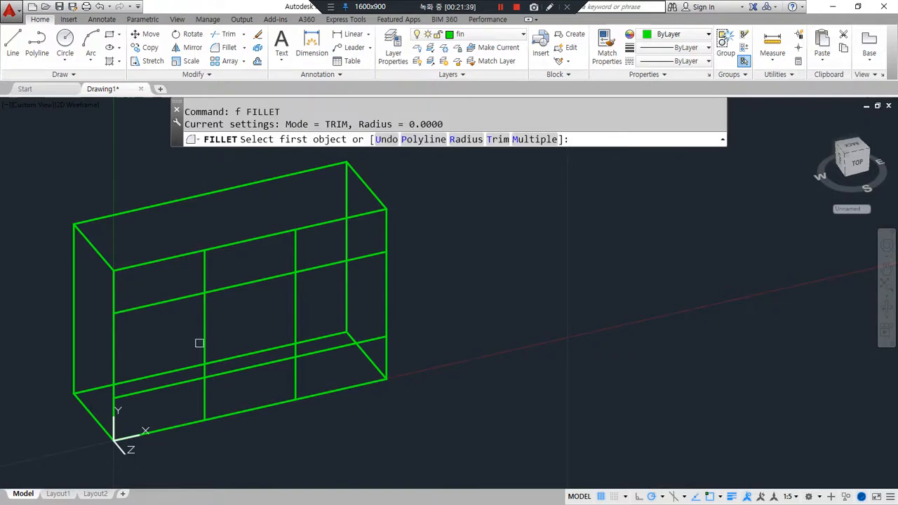
left_click(203, 345)
left_click(228, 374)
left_click(234, 371)
key("space")
left_click(275, 363)
left_click(295, 328)
key("space")
left_click(297, 297)
left_click(288, 278)
key("space")
left_click(222, 291)
left_click(201, 315)
left_click(202, 316)
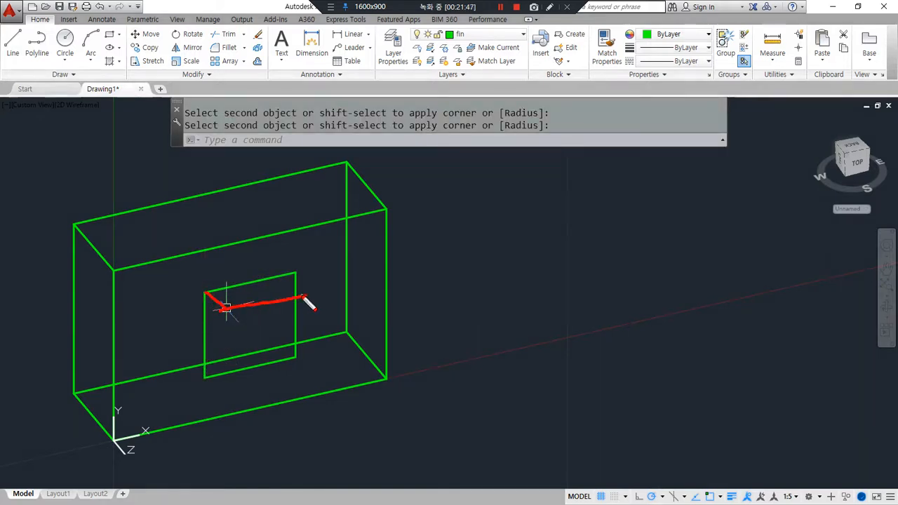
- Copy the centre rectangle out from the front face with the relative displacement @0,0,5
key("Escape")
type("cp")
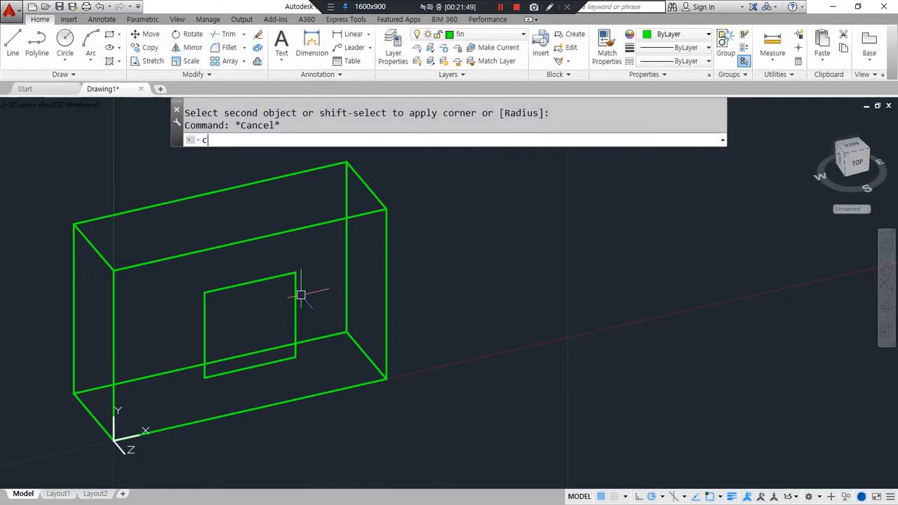
key("Return")
left_click(180, 224)
left_click(307, 373)
key("Return")
left_click(205, 292)
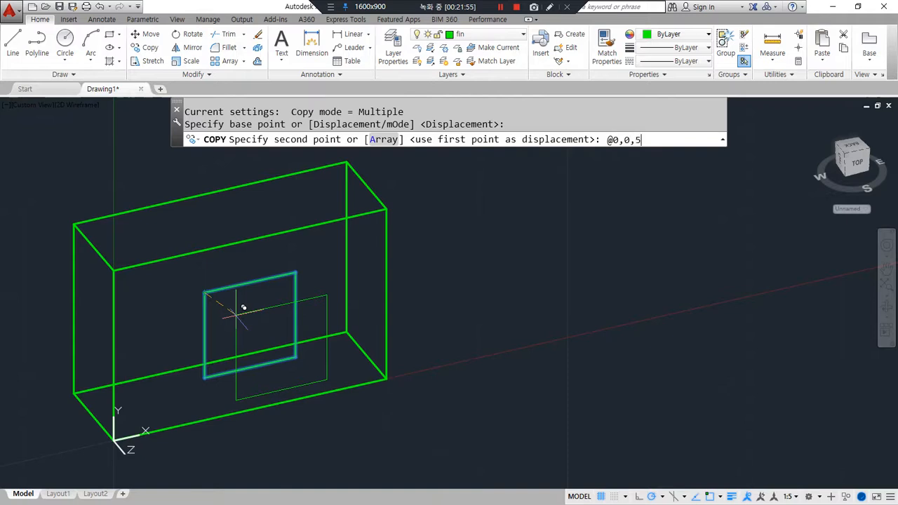
key("Return")
key("Escape")
- Draw a line joining the upper-left corners of the original and copied rectangles
middle_click_drag(203, 323, 202, 299, "shift")
type("l")
key("Return")
left_click(209, 287)
left_click(232, 306)
- Copy the connecting line to the other three corners of the rectangle to complete the protruding block
type("cp")
key("Return")
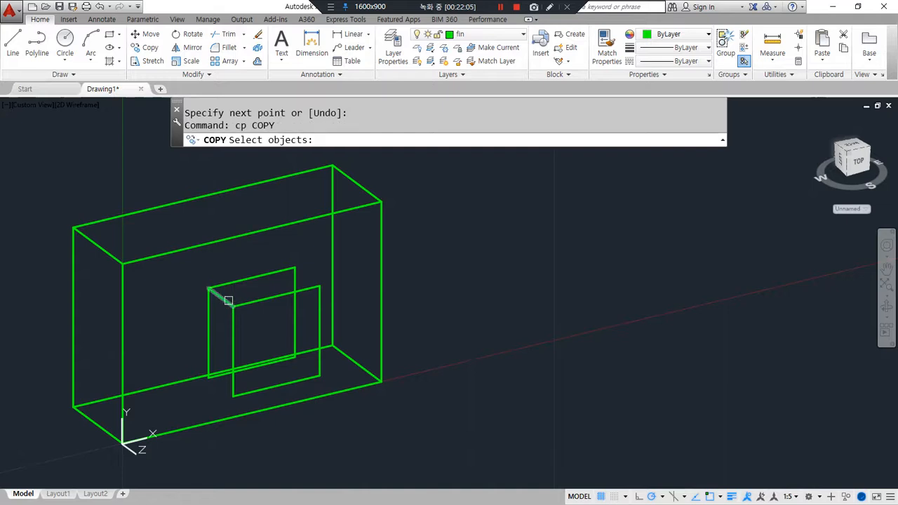
left_click(222, 298)
key("Return")
left_click(208, 287)
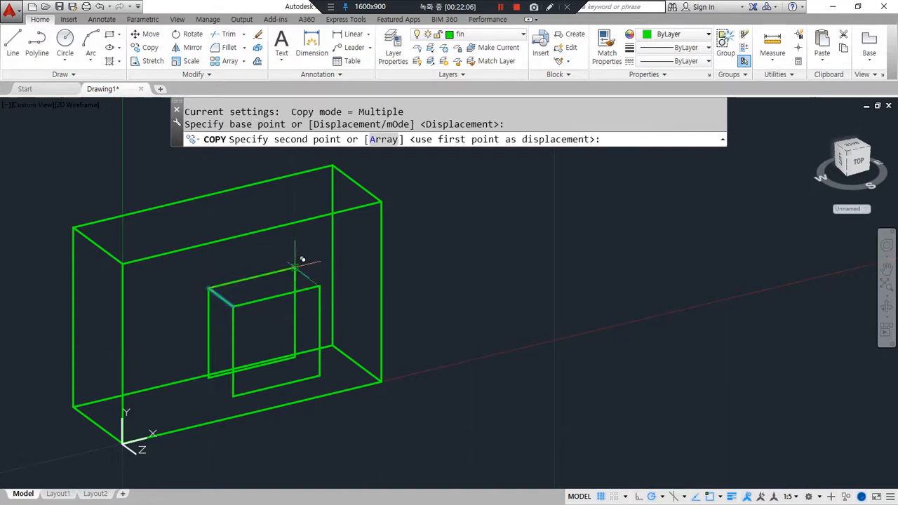
left_click(295, 267)
left_click(295, 357)
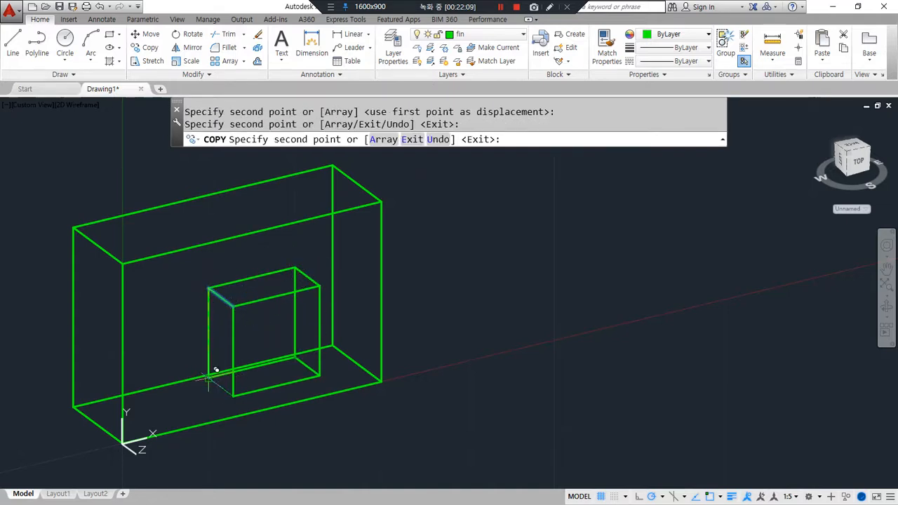
key("Return")
- On the next untouched box, draw a closed vertical rectangle through the midpoints of the short top and bottom edges
middle_click_drag(206, 371, 125, 363, "shift")
scroll(249, 350, "down", 8)
scroll(447, 391, "up", 4)
middle_click_drag(217, 302, 470, 334, "shift")
scroll(470, 334, "up", 5)
scroll(387, 327, "down", 3)
type("l")
key("Return")
left_click(457, 378)
left_click(451, 203)
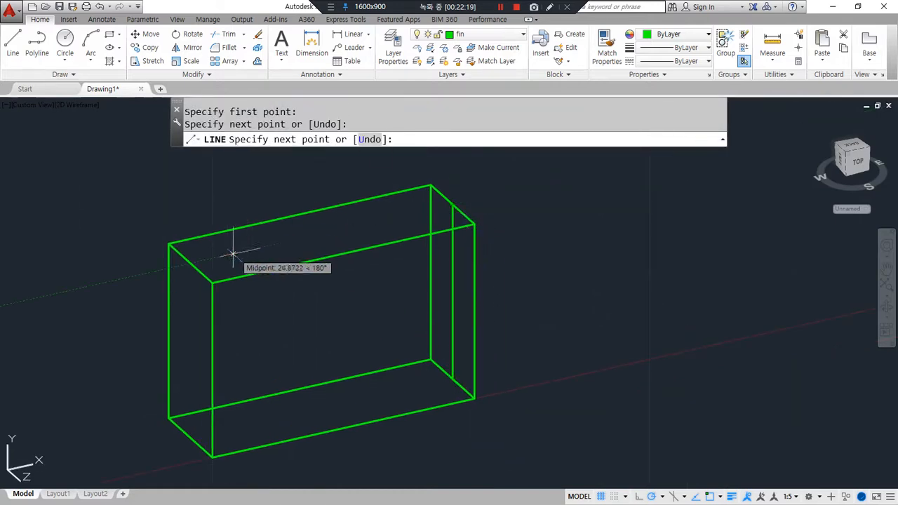
left_click(191, 263)
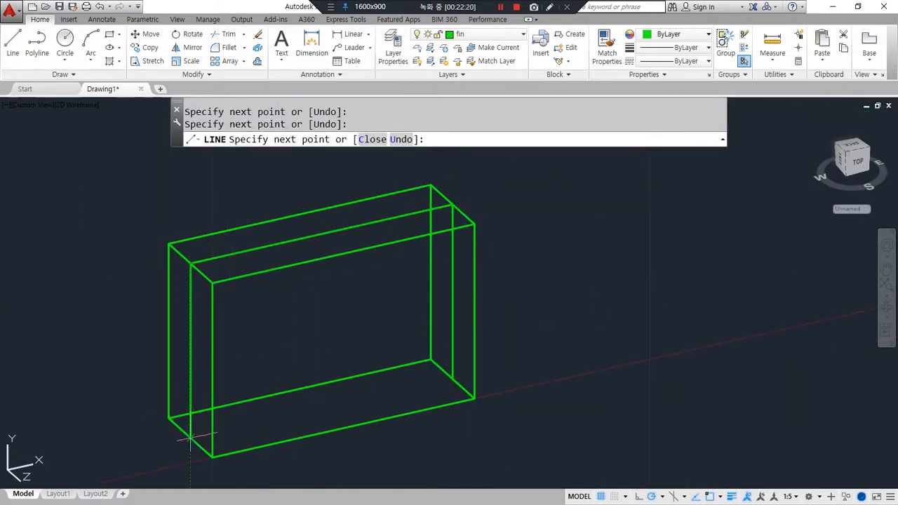
key("Return")
- Draw a closed horizontal rectangle at mid-height across the front half, linking midpoints of the mid-plane and front vertical edges
key("Return")
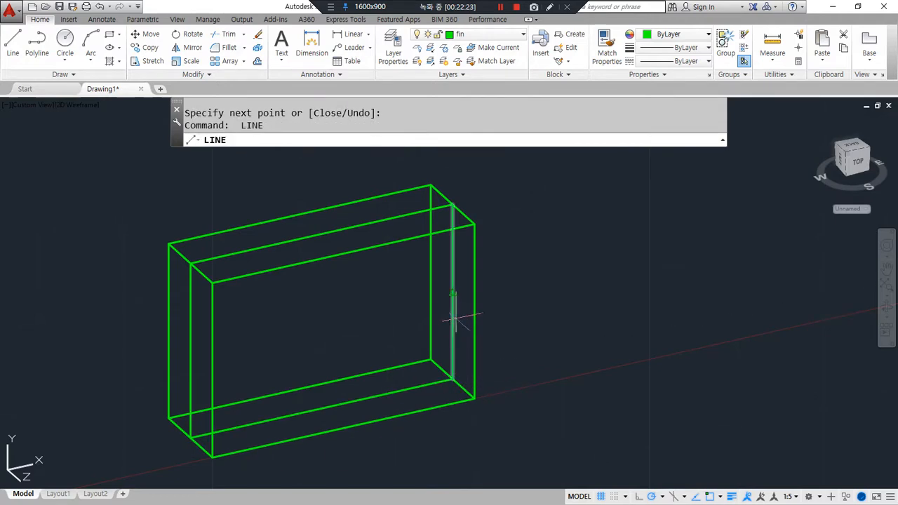
left_click(452, 314)
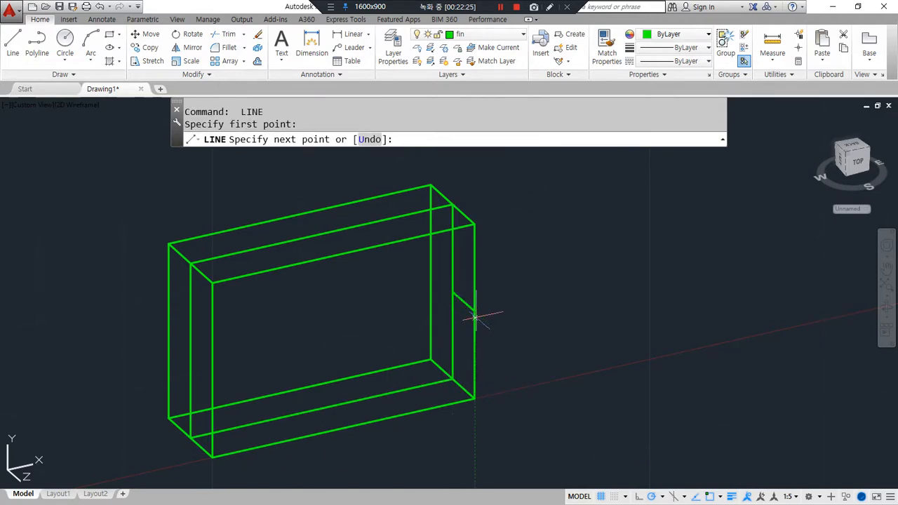
left_click(475, 310)
left_click(213, 368)
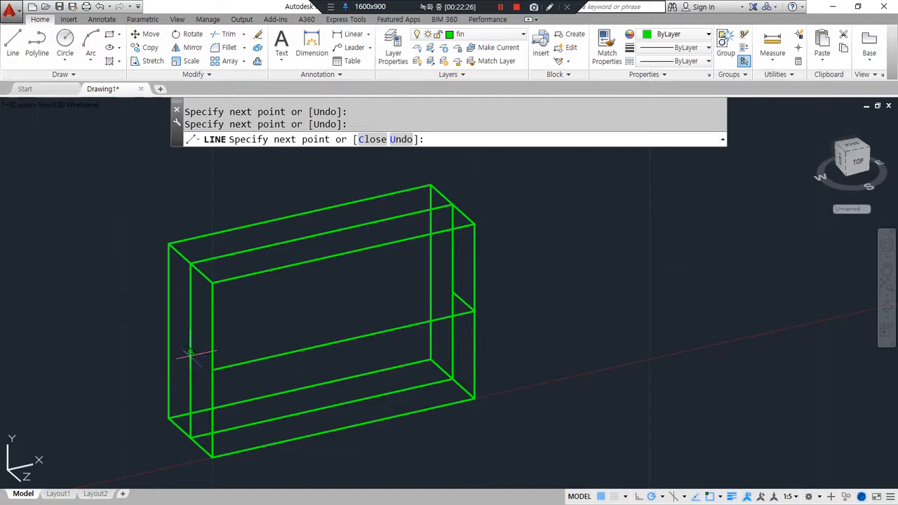
left_click(191, 349)
left_click(452, 294)
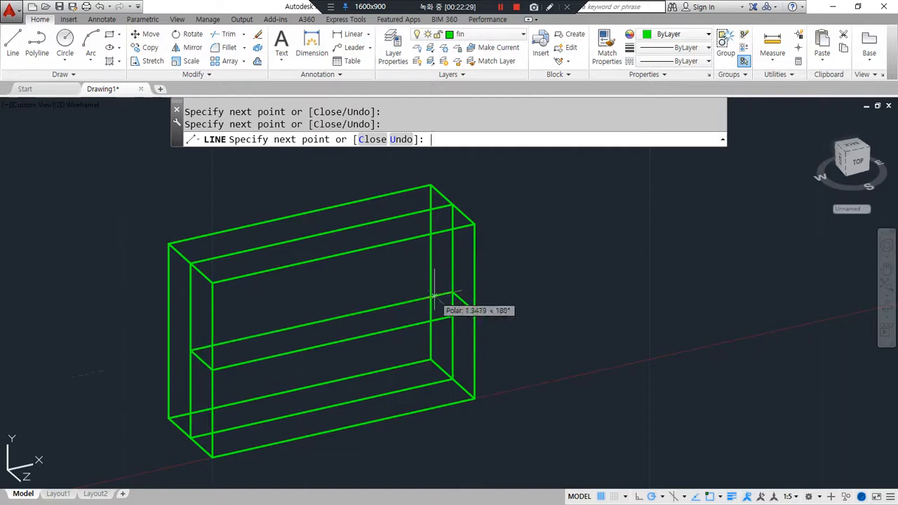
key("Return")
- Draw a closed vertical cross rectangle at mid-length in the front half, linking midpoints of the mid-plane and front long edges
key("Return")
left_click(331, 232)
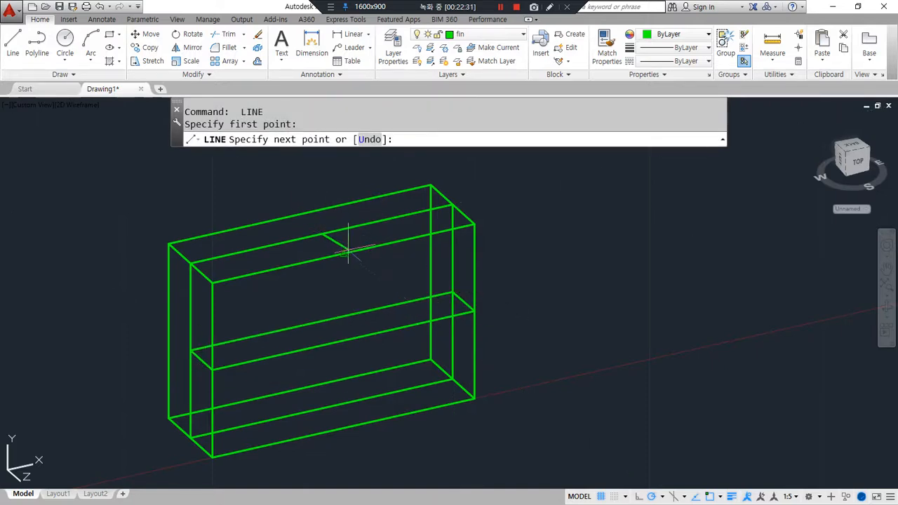
left_click(344, 254)
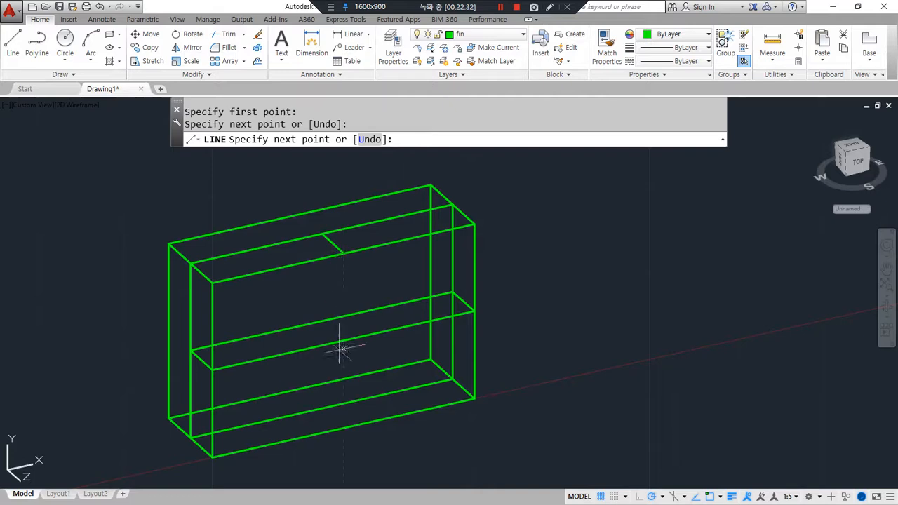
left_click(344, 427)
left_click(322, 409)
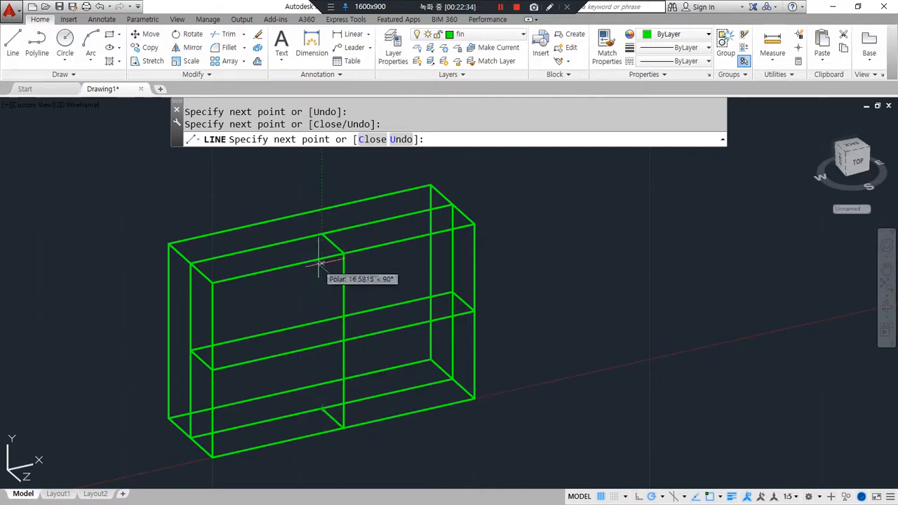
left_click(322, 233)
key("Return")
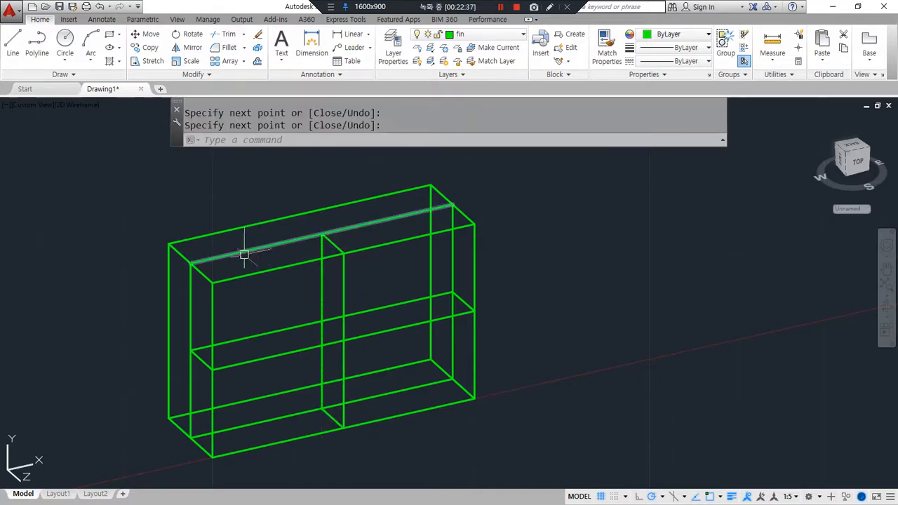
- Fillet the top lines at mid-length, keeping the mid-plane line's right half and the front edge's left half
type("f")
key("Return")
left_click(342, 229)
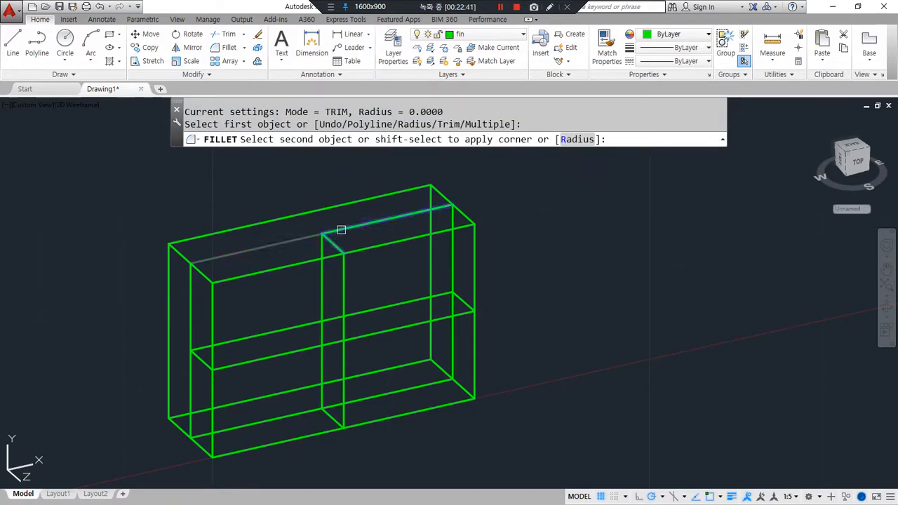
left_click(330, 256)
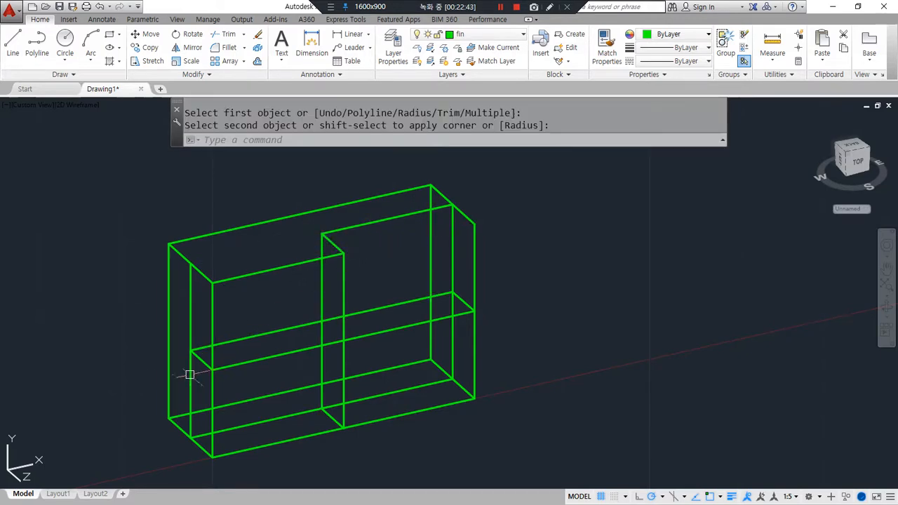
- Fillet the left end's mid-plane vertical to the mid-height line and bottom short edge, removing its upper half and the edge's front half
key("Return")
left_click(200, 361)
left_click(190, 411)
key("Return")
left_click(189, 423)
left_click(171, 428)
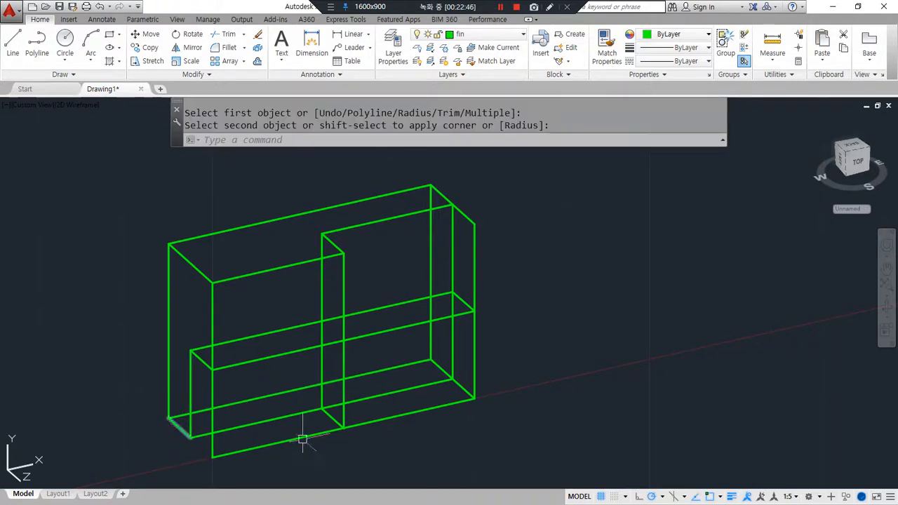
- Fillet the bottom lines at mid-length, keeping the front edge's right half and the mid-plane line's left half
key("Return")
left_click(343, 416)
left_click(381, 419)
key("Return")
left_click(327, 415)
left_click(299, 415)
- Fillet the front vertical edges to the mid-height lines, keeping the left edge's upper half and the right edge's lower half
key("Return")
left_click(217, 367)
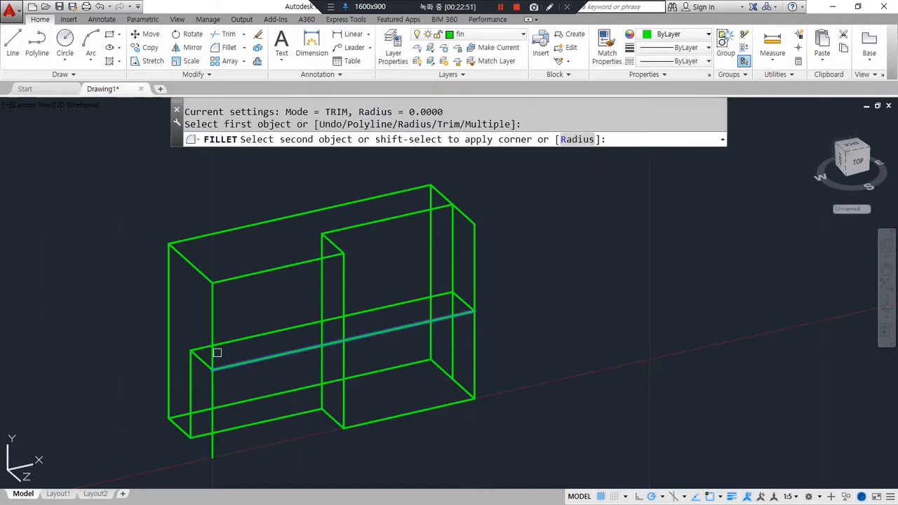
left_click(211, 327)
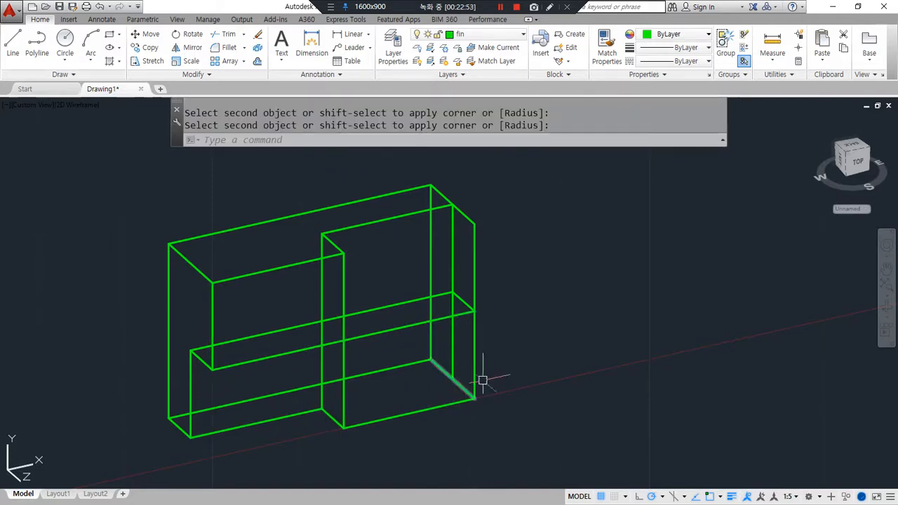
key("Return")
left_click(462, 316)
left_click(474, 335)
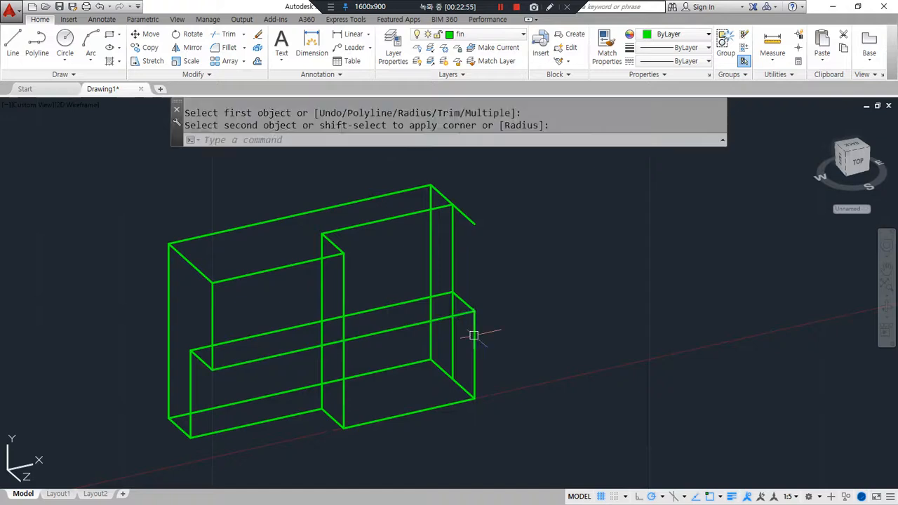
- Fillet the right end's mid-plane vertical to the mid-height and top short edges, removing its lower half and the top edge's front half
key("Return")
left_click(439, 296)
left_click(454, 271)
key("Return")
left_click(436, 208)
left_click(445, 197)
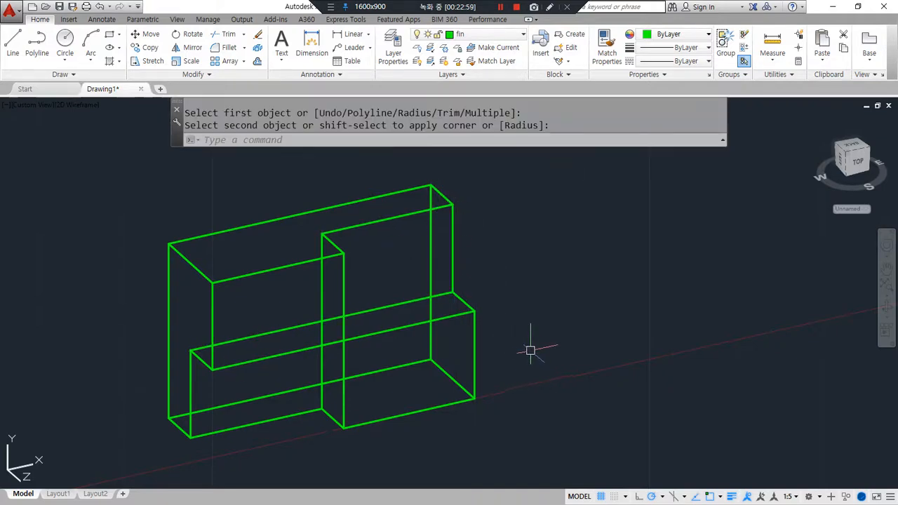
- Draw the short mid-height line joining the two mid-length verticals
type("l")
key("Return")
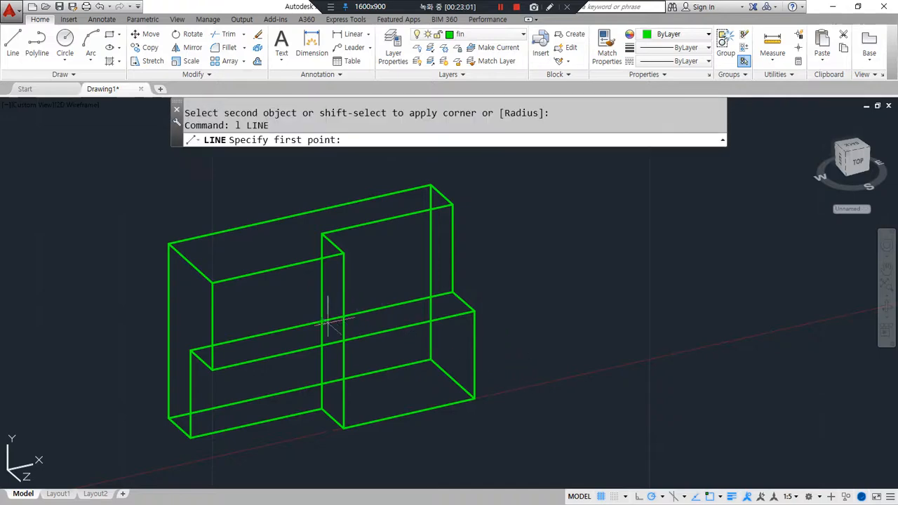
left_click(322, 323)
left_click(344, 340)
key("Return")
- On the next plain box, draw a lengthwise mid-plane rectangle through the midpoints of the short top and bottom edges
mouse_move(537, 372)
middle_mouse_down("shift")
mouse_move(499, 395)
mouse_move(458, 370)
mouse_move(407, 363)
mouse_move(529, 376)
middle_mouse_up("shift")
middle_click_drag(586, 350, 218, 402)
middle_click_drag(395, 315, 380, 379)
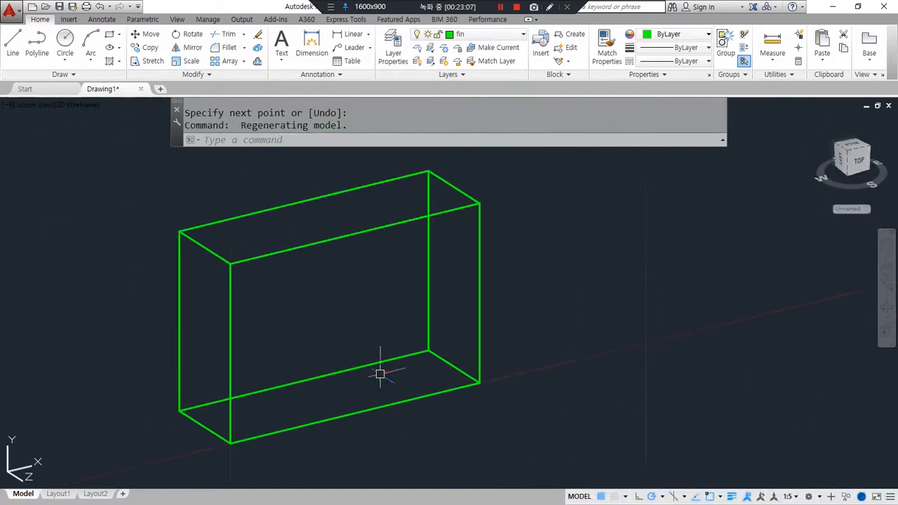
type("l")
key("Return")
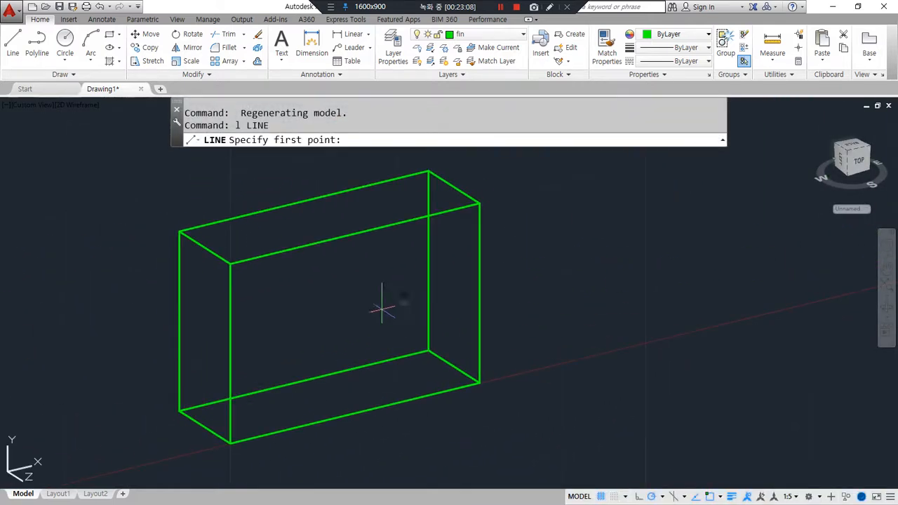
left_click(203, 425)
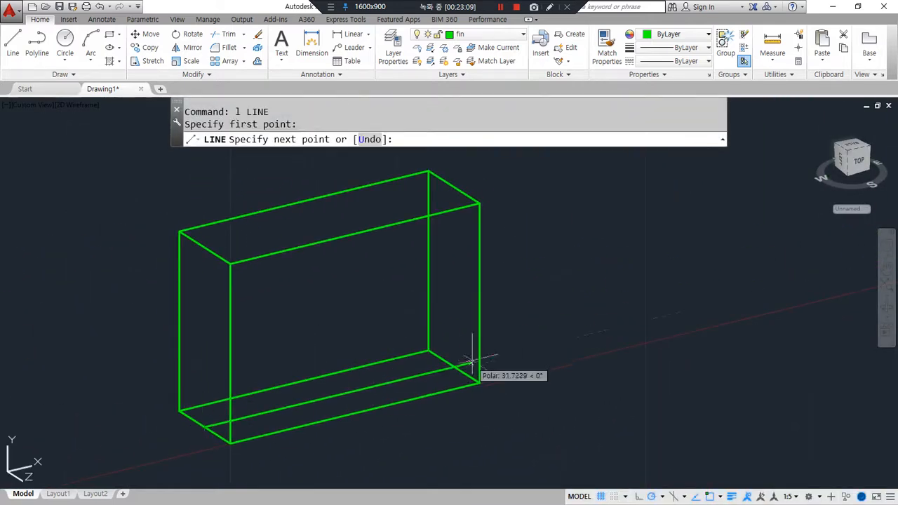
left_click(462, 189)
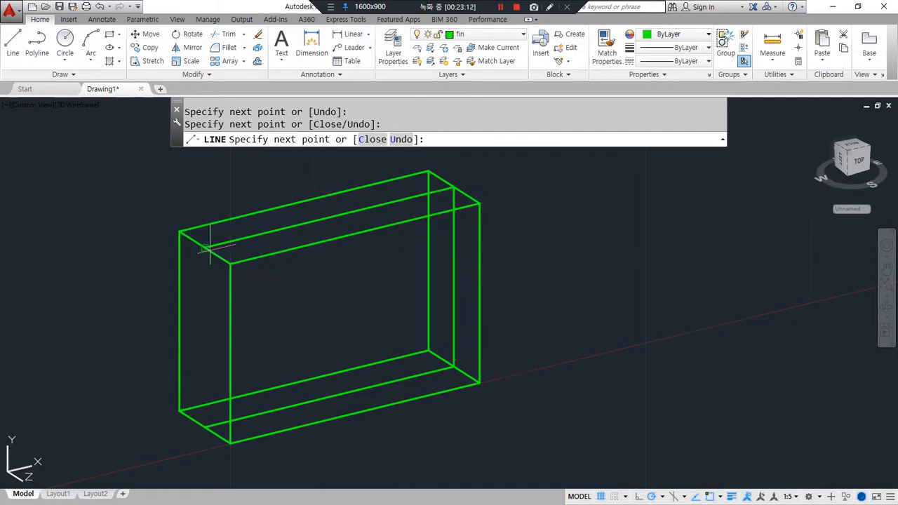
left_click(205, 426)
key("Return")
- Draw a crosswise rectangle around the box through the midpoints of its long top and bottom edges
key("Return")
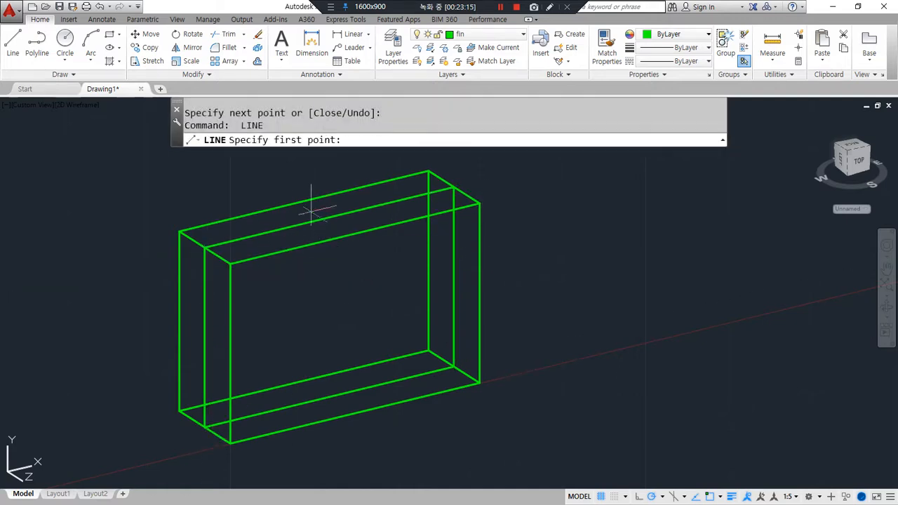
left_click(306, 203)
left_click(355, 234)
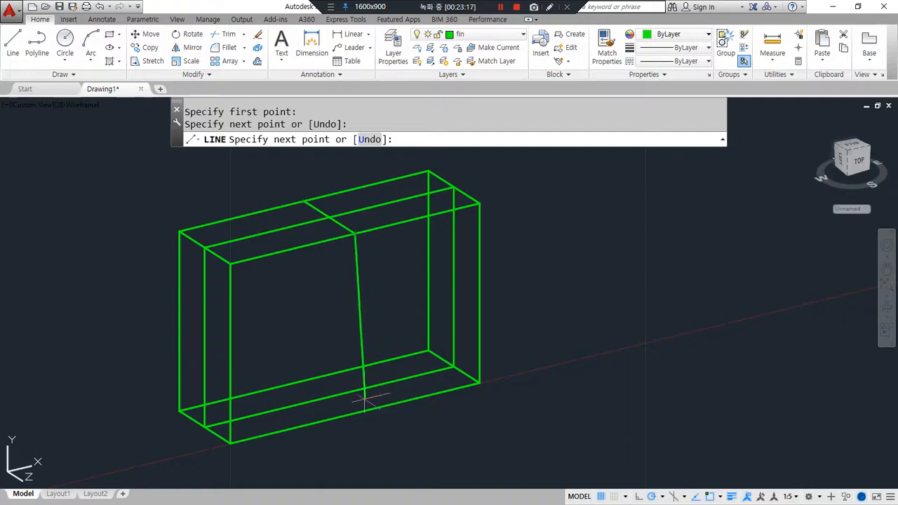
left_click(356, 411)
left_click(304, 381)
left_click(305, 203)
key("Return")
- Draw a horizontal mid-height rectangle around the box through the midpoints of its vertical edges
key("Return")
left_click(179, 321)
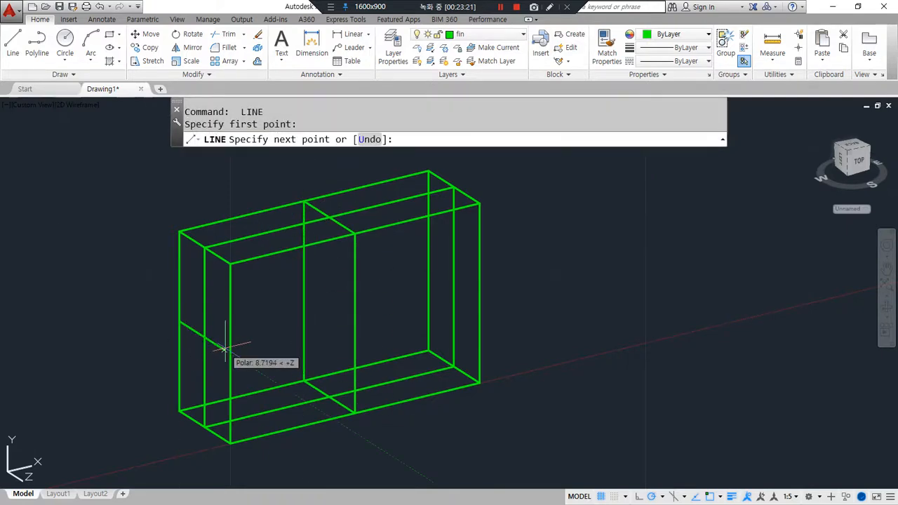
left_click(230, 352)
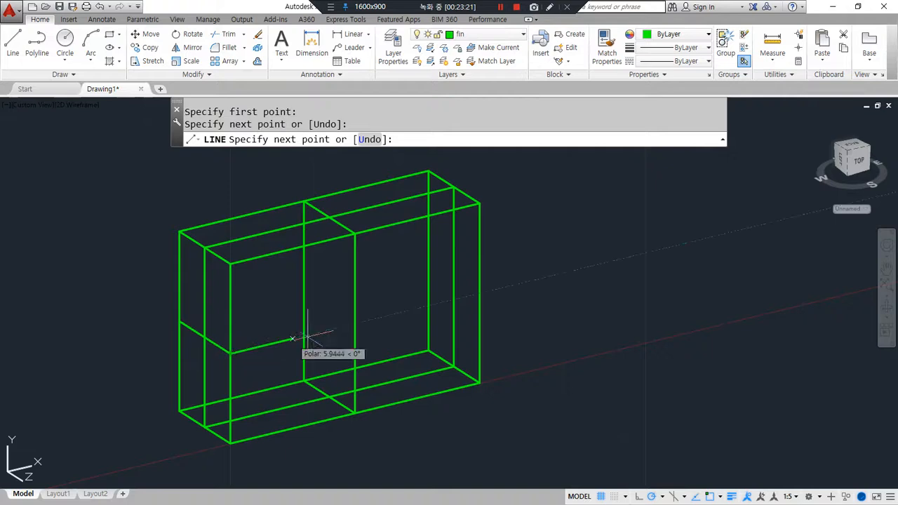
left_click(482, 295)
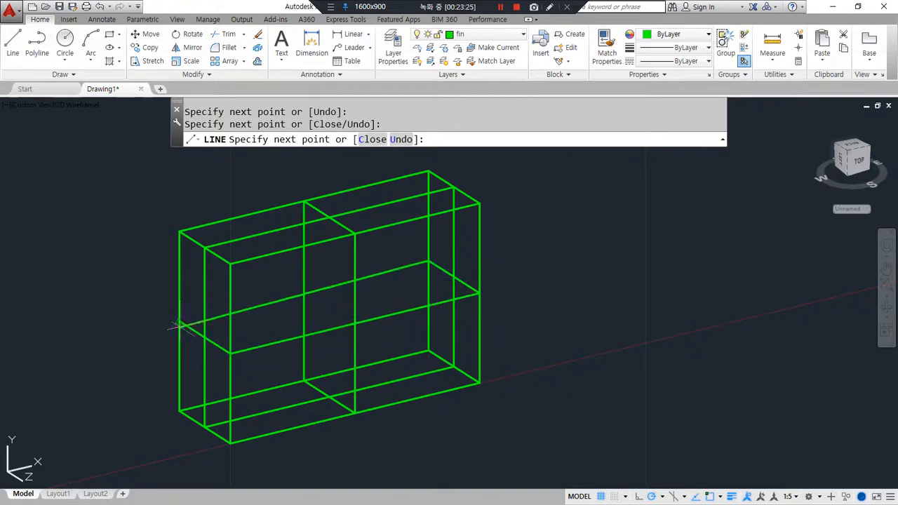
key("Return")
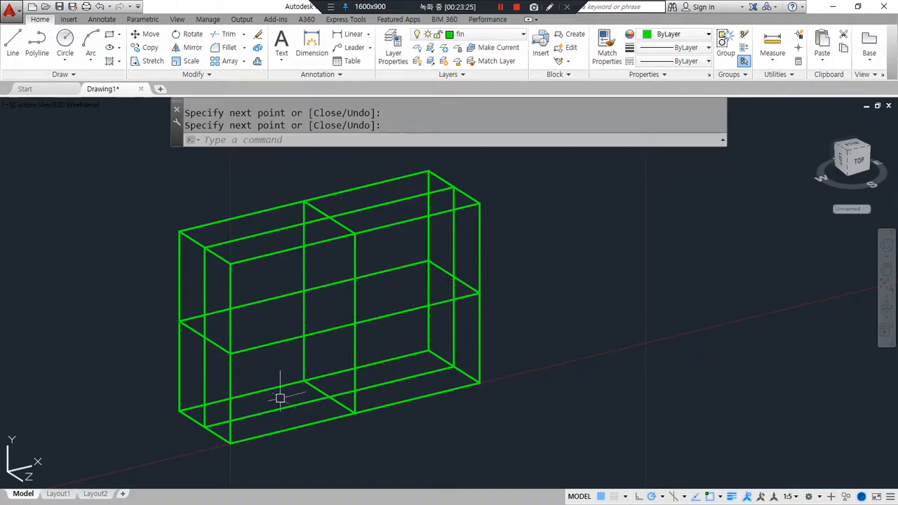
type("f")
key("Return")
left_click(193, 333)
left_click(204, 360)
key("Return")
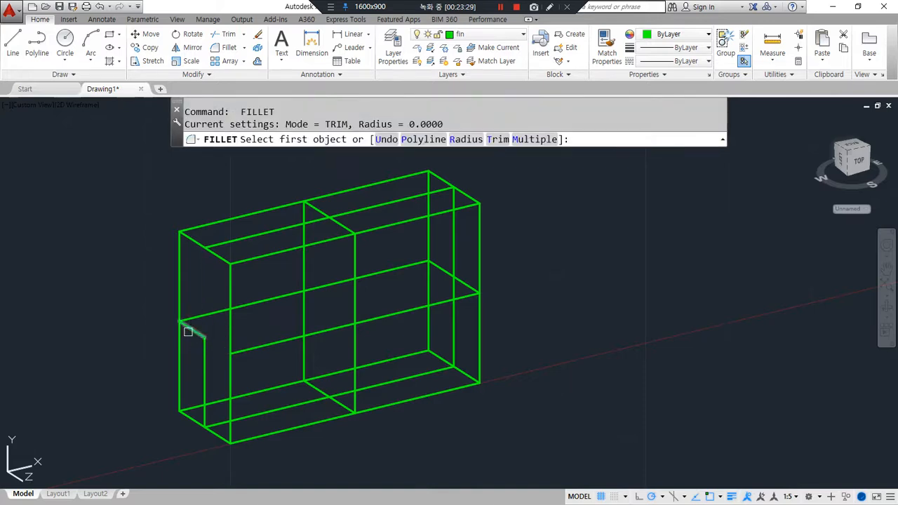
key("ctrl+z")
key("Escape")
key("ctrl+z")
key("ctrl+z")
type("f")
key("Return")
key("Escape")
- Draw a lengthwise mid-height line along the mid-plane and a vertical line through the box's centre from top to bottom
type("l")
key("Return")
left_click(205, 335)
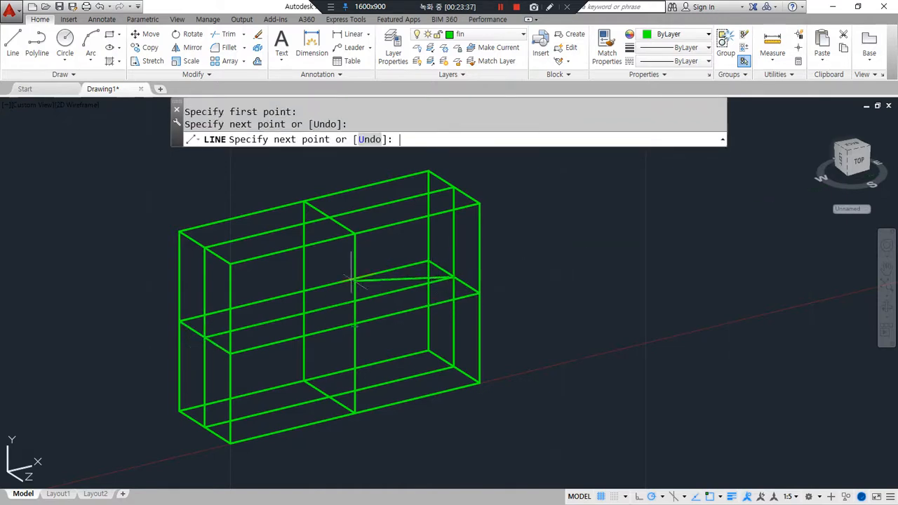
key("Return")
key("Return")
left_click(329, 218)
left_click(329, 395)
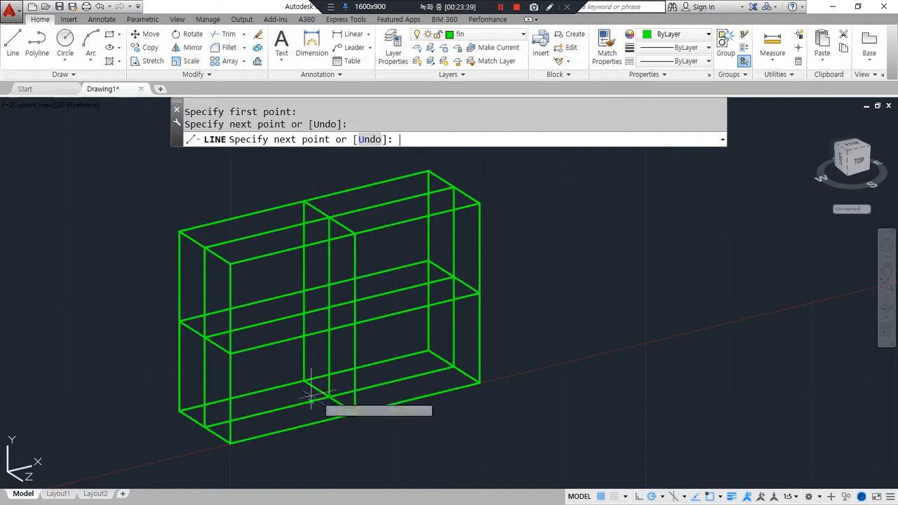
key("Return")
- Fillet the left end's mid-plane vertical to the mid-height and bottom short edges, keeping its lower half and both edges' rear halves
type("f")
key("Return")
left_click(196, 334)
left_click(202, 355)
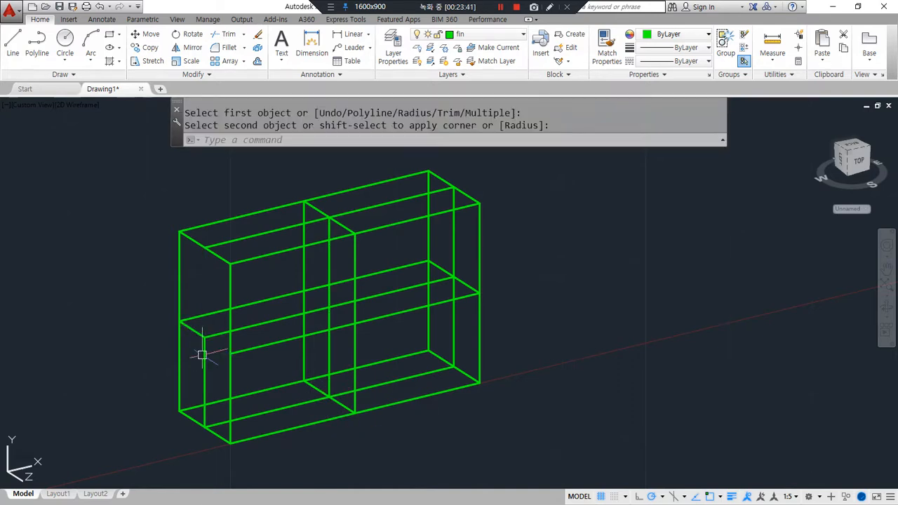
key("Return")
left_click(201, 423)
key("Escape")
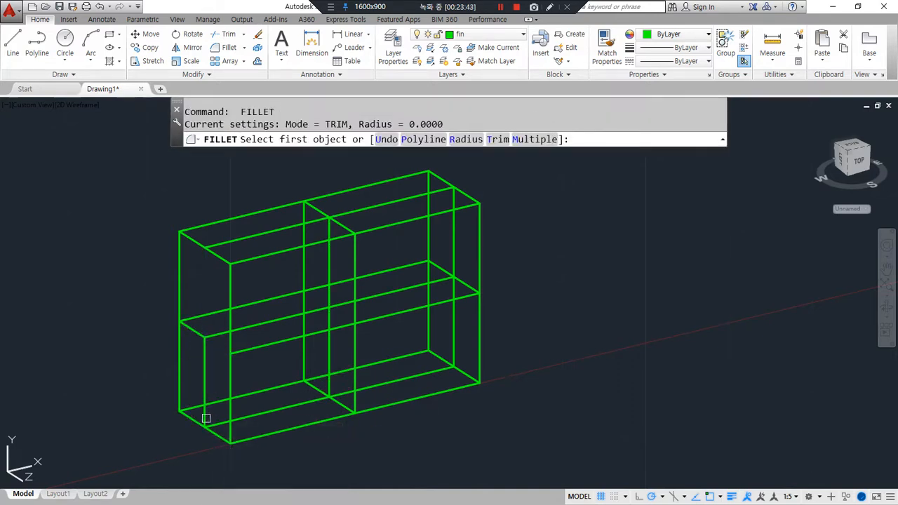
key("Return")
left_click(203, 418)
key("Escape")
key("Escape")
type("f")
key("Return")
left_click(203, 417)
- Fillet the left rear vertical edge to the mid-height line, keeping its lower half
key("Return")
left_click(187, 324)
key("Escape")
type("f")
key("Return")
left_click(179, 342)
- Fillet the top crosswise line and right short edge to the rear edge and mid-plane line, keeping only the rear right portion
key("Return")
left_click(330, 197)
left_click(315, 209)
key("Return")
left_click(319, 212)
left_click(347, 212)
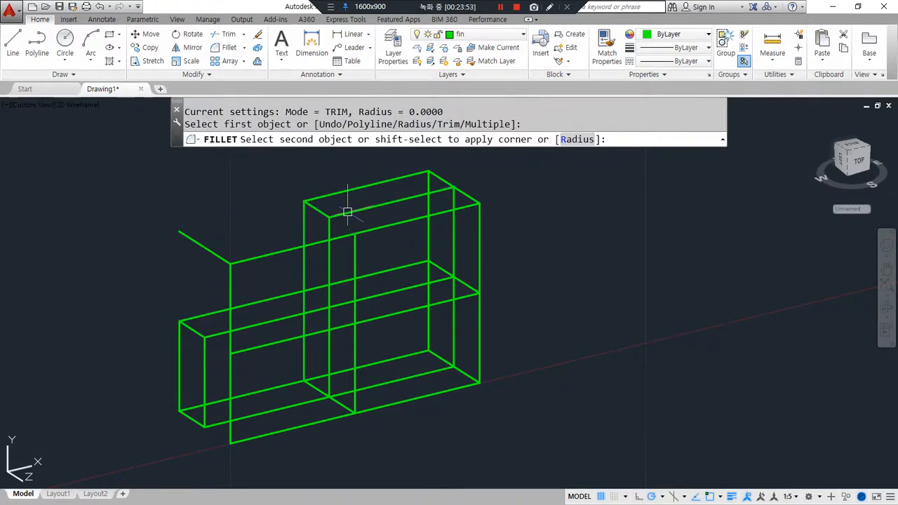
key("Return")
left_click(440, 190)
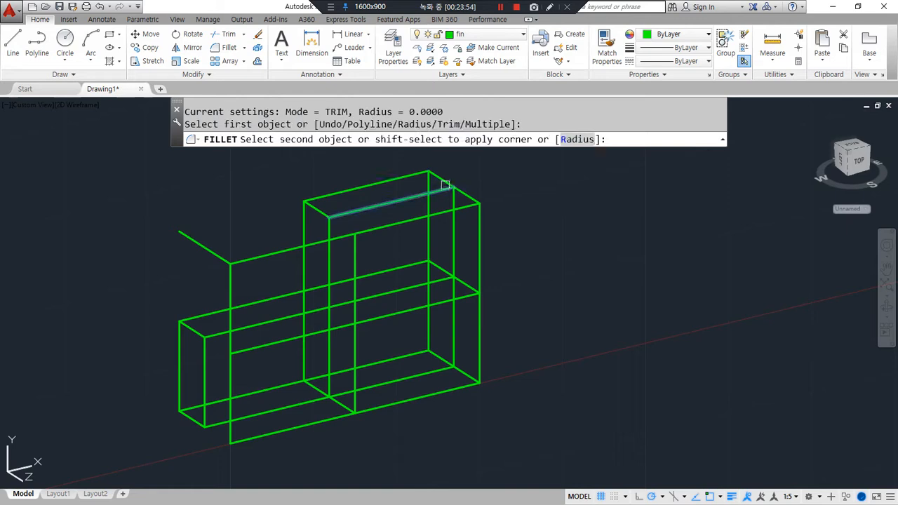
left_click(445, 180)
- Draw the crosswise mid-height line at mid-length from the rear vertical to the front vertical
scroll(409, 255, "up", 2)
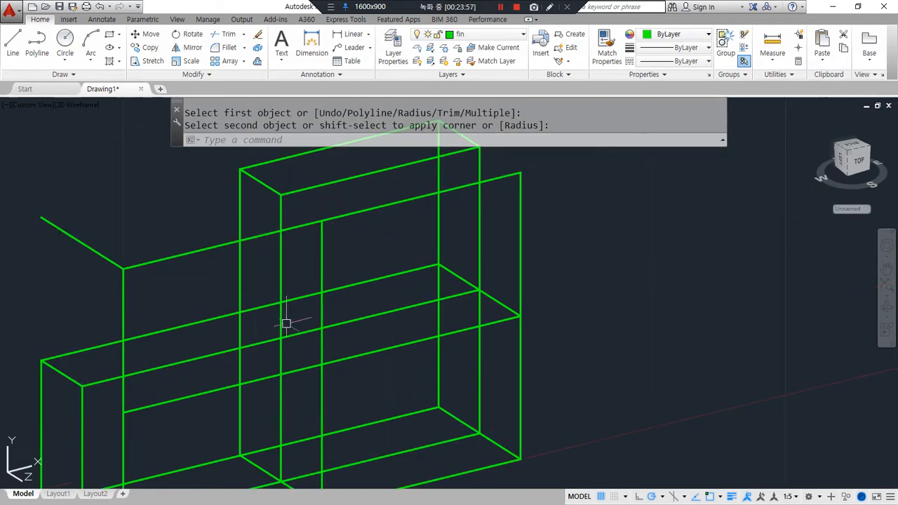
type("l")
key("Return")
left_click(241, 312)
left_click(320, 365)
key("Return")
- Fillet the front mid-height line to the mid-length vertical and the right front vertical to mid-height, keeping the lower right portion
type("f")
key("Return")
left_click(341, 361)
left_click(320, 386)
key("Return")
left_click(490, 325)
left_click(516, 354)
left_click(519, 358)
middle_click_drag(490, 400, 515, 374)
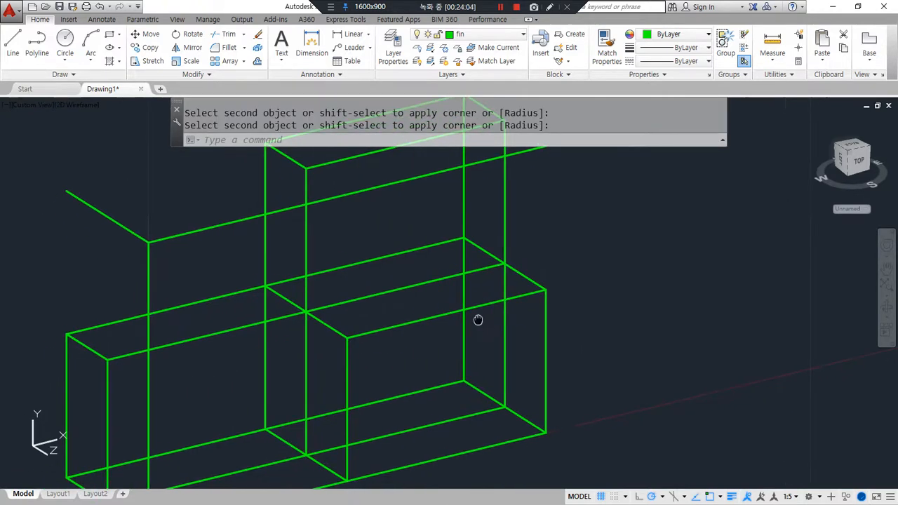
key("Return")
left_click(325, 323)
left_click(303, 319)
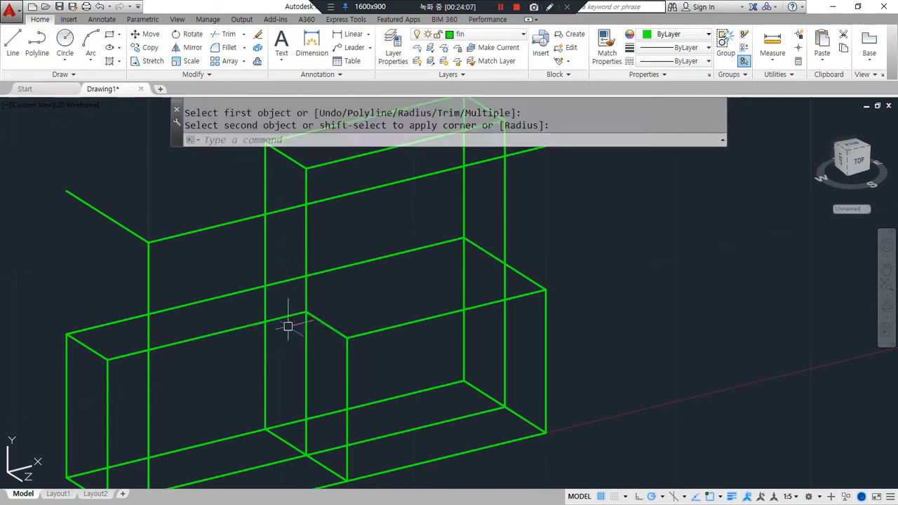
middle_click_drag(291, 357, 293, 344)
key("ctrl+z")
key("ctrl+z")
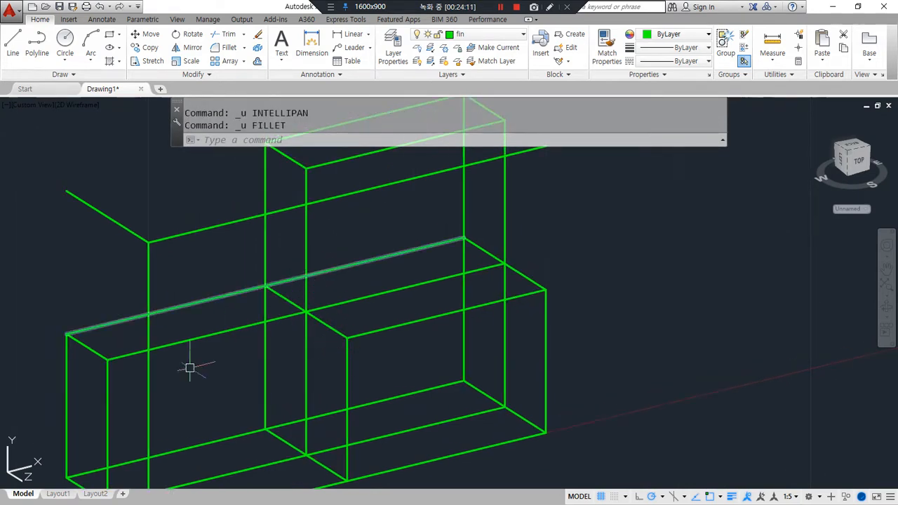
- Erase the leftover front top edge, left top short edge and left front vertical of the original box
middle_click_drag(184, 363, 203, 287)
left_click(190, 175)
left_click(151, 159)
type("e")
key("Return")
- Fillet the bottom front edge to the mid-length vertical and the bottom crosswise line to the mid-plane line, removing the unneeded halves
type("f")
key("Return")
left_click(390, 403)
left_click(367, 395)
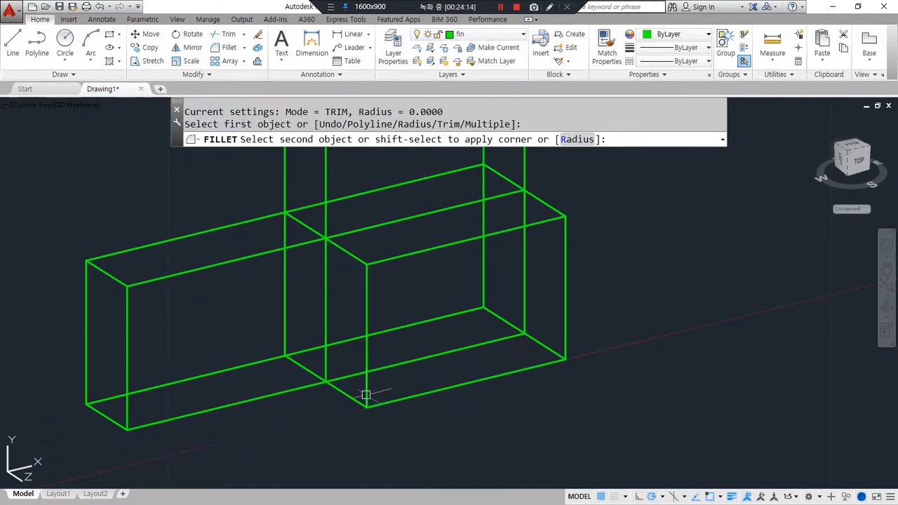
key("space")
left_click(343, 393)
left_click(300, 388)
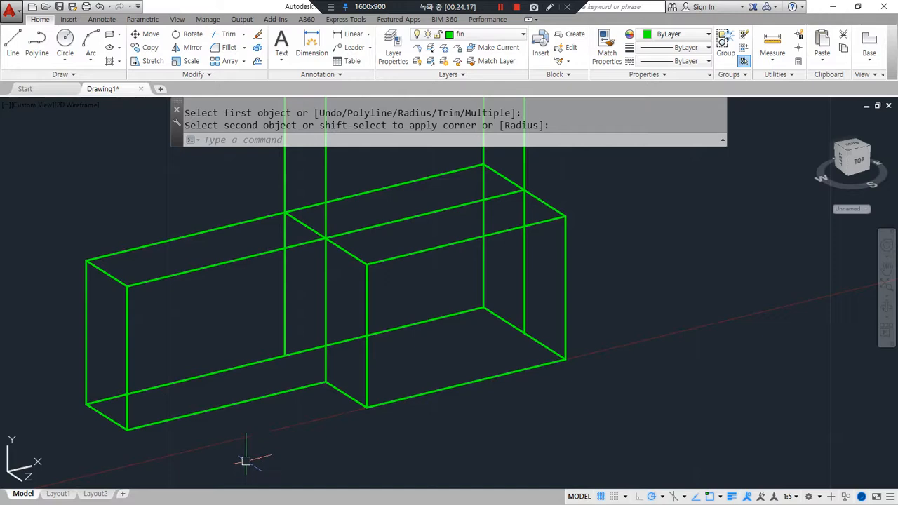
- Fillet the rear mid-height line to the rear mid-length vertical and the right mid-height short edge to the mid-plane vertical, keeping both upper verticals
middle_click_drag(284, 315, 262, 392)
key("space")
left_click(247, 301)
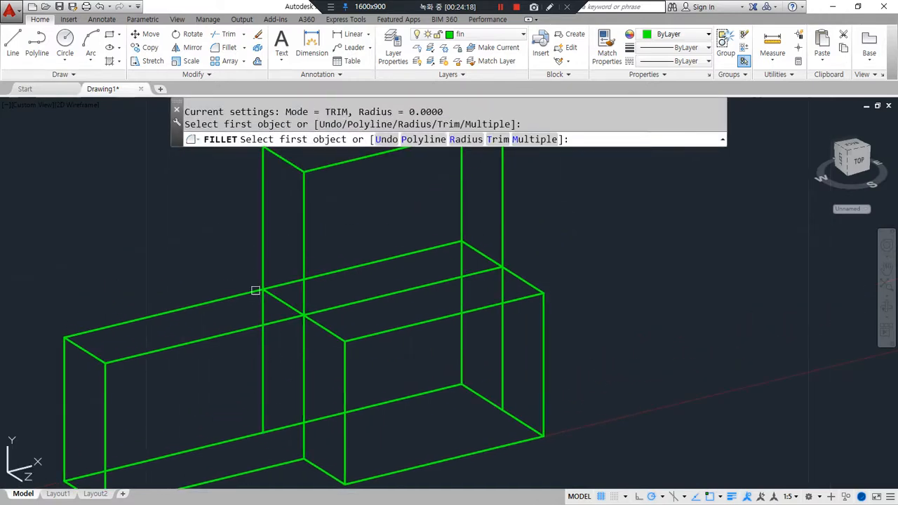
left_click(263, 277)
left_click(245, 296)
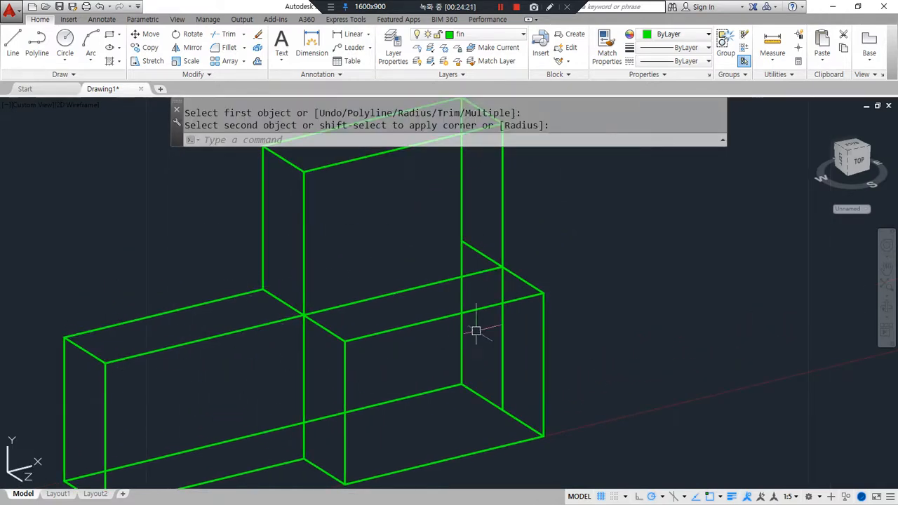
key("space")
left_click(524, 284)
left_click(506, 238)
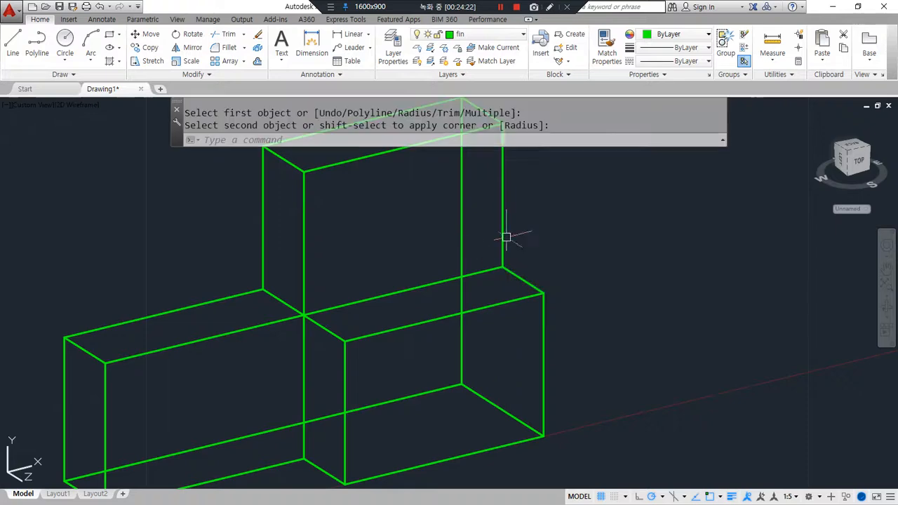
- On the next plain box, draw a mid-length triangle from the rear top midpoint to the front top, front bottom and back
scroll(445, 372, "down", 4)
middle_click_drag(445, 385, 522, 346, "shift")
scroll(415, 301, "up", 5)
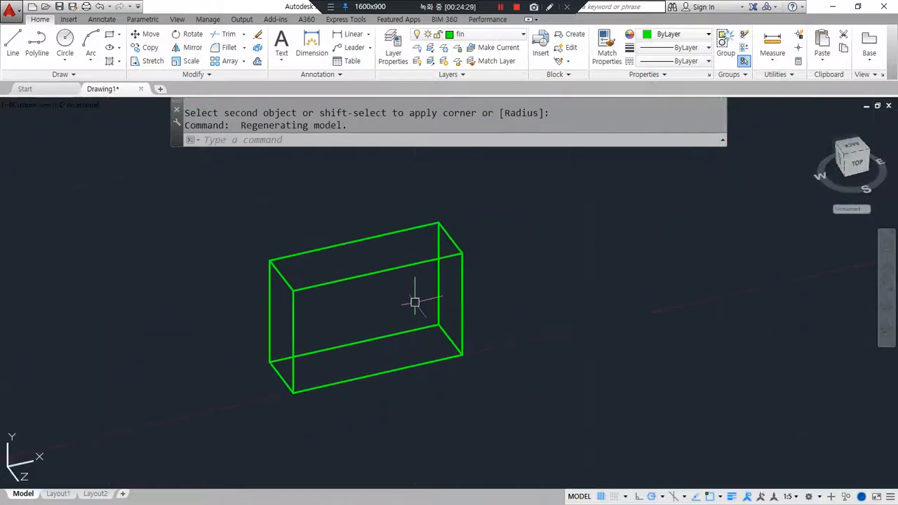
type("l")
key("Return")
left_click(299, 241)
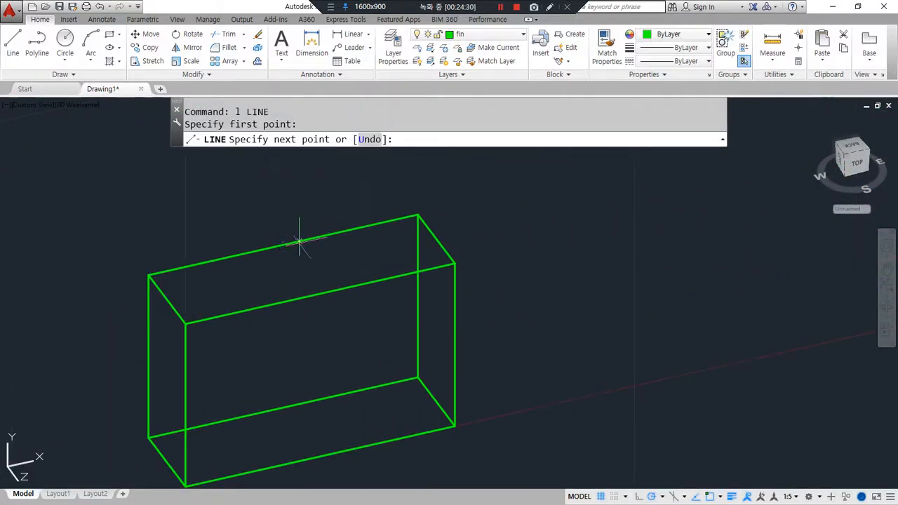
left_click(321, 293)
left_click(320, 458)
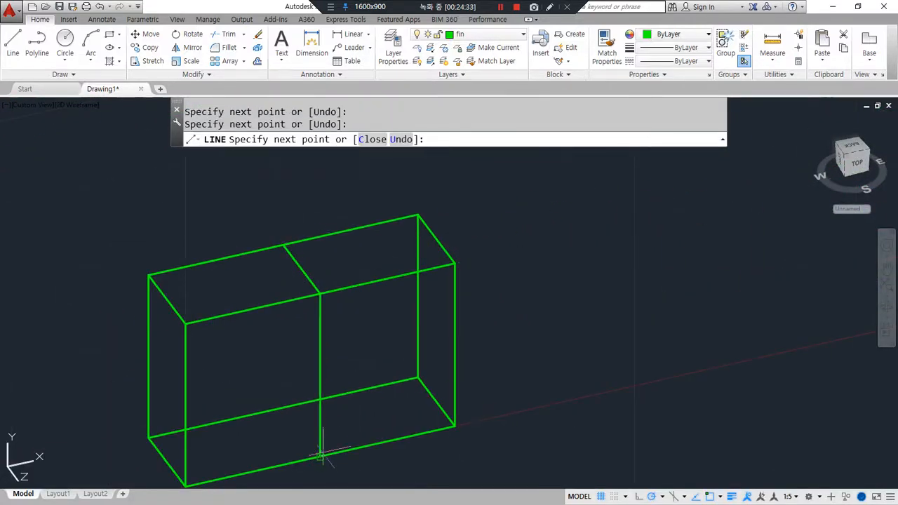
left_click(284, 246)
key("Return")
- Draw a diagonal on the right end from the rear top corner to the front bottom corner
key("Return")
left_click(417, 218)
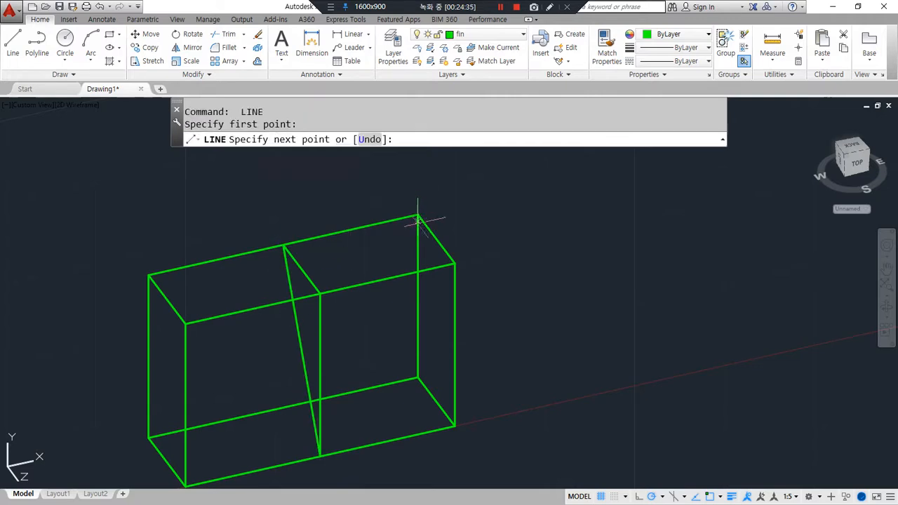
left_click(455, 424)
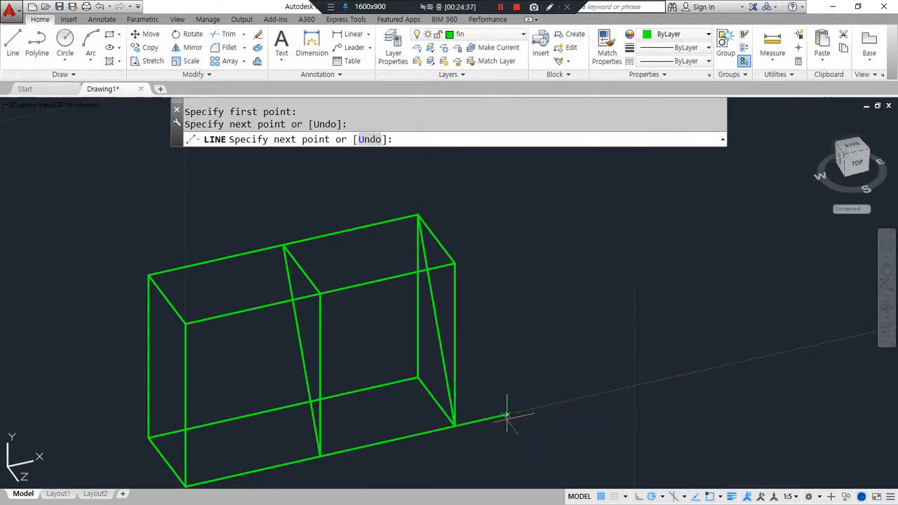
key("Return")
- Fillet the front top edge to the mid-length front vertical, keeping the edge's left half
type("f")
key("Return")
left_click(308, 297)
left_click(320, 309)
- Erase the right end's front vertical edge and top short edge
left_click(487, 249)
left_click(453, 277)
type("e")
key("Return")
- Zoom to the drawing's extents to view all the exercise shapes
middle_click_drag(319, 398, 378, 331)
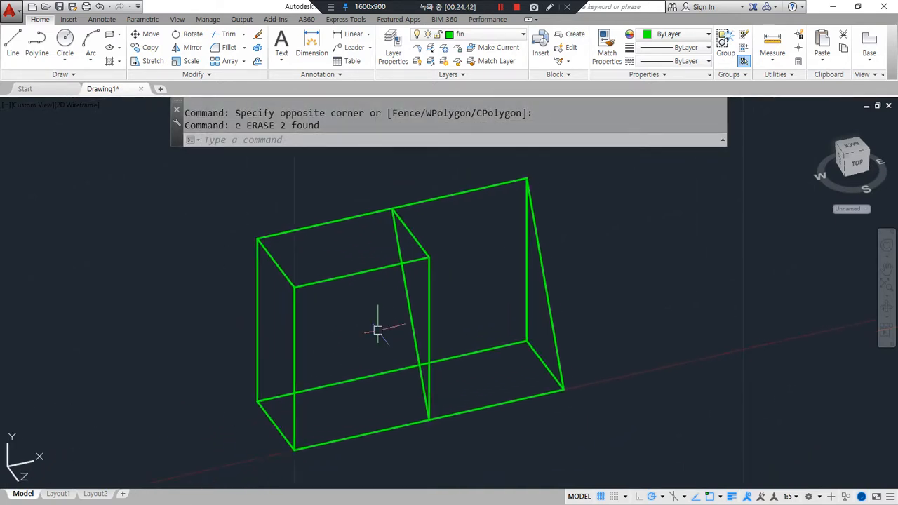
scroll(378, 331, "down", 3)
type("z")
key("Return")
type("e")
key("Return")
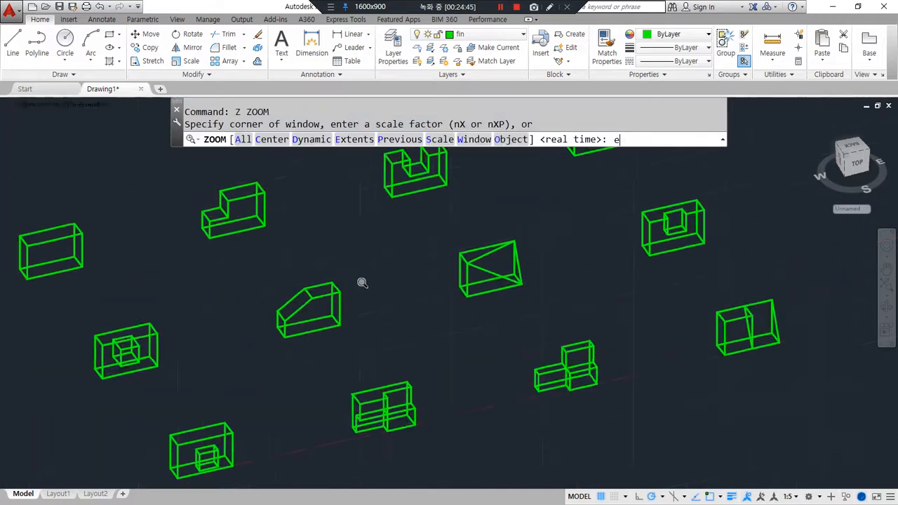
- Switch to the Notepad lesson notes and add a comma after REVolve in the Solid command list
left_click(501, 8)
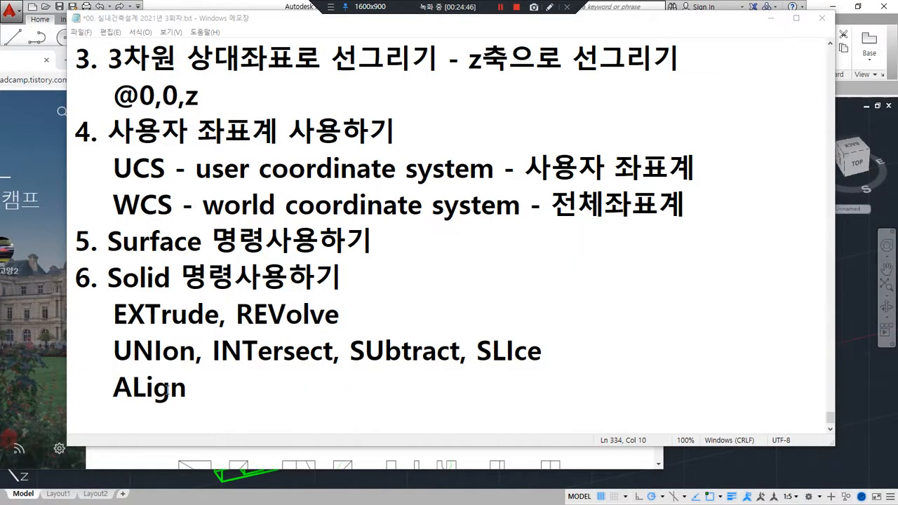
mouse_move(127, 422)
left_mouse_down()
mouse_move(253, 263)
mouse_move(242, 442)
mouse_move(118, 418)
left_mouse_up()
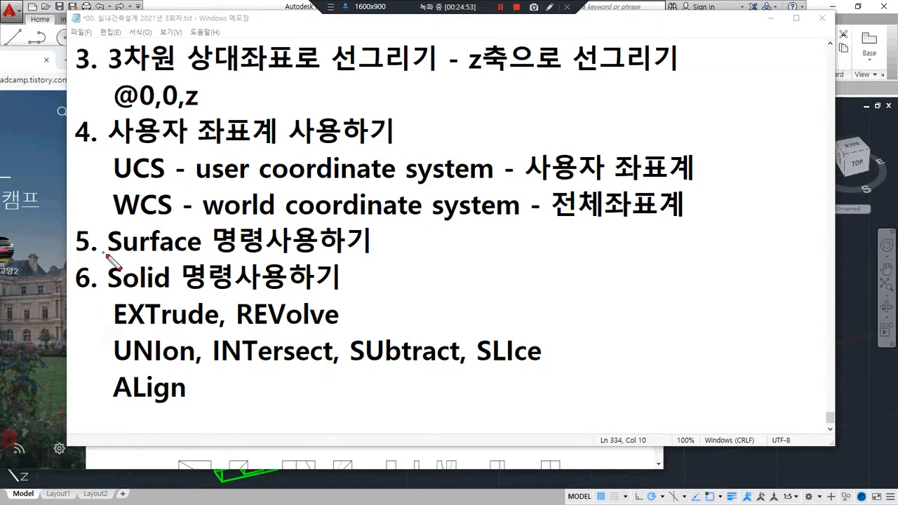
left_click_drag(108, 254, 285, 256)
left_click_drag(114, 289, 210, 290)
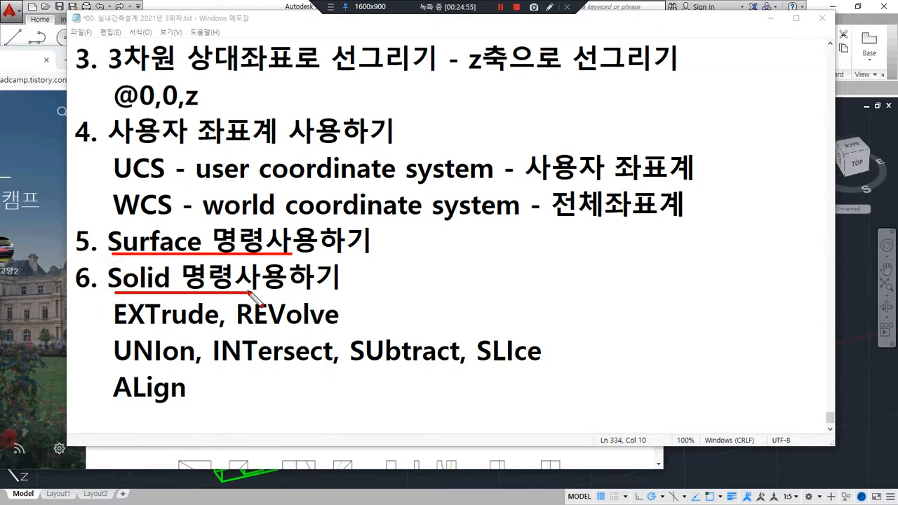
left_click_drag(208, 351, 242, 413)
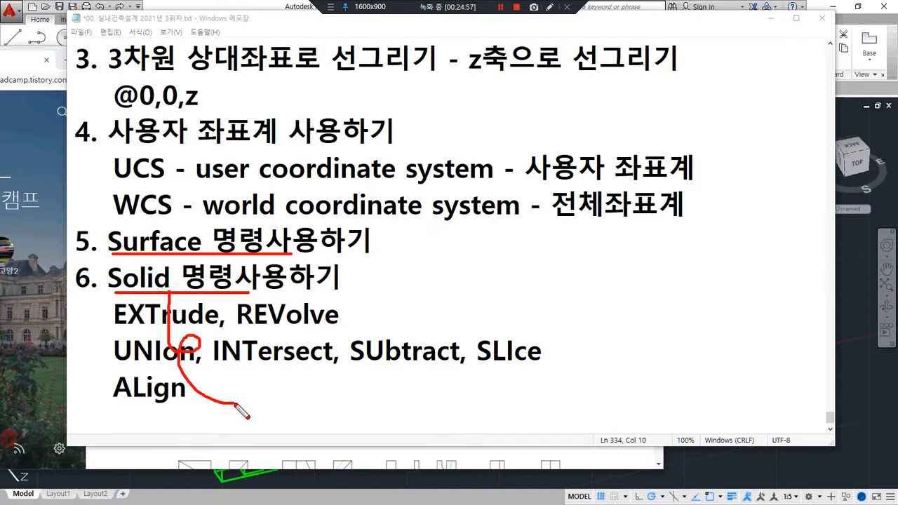
left_click(20, 487)
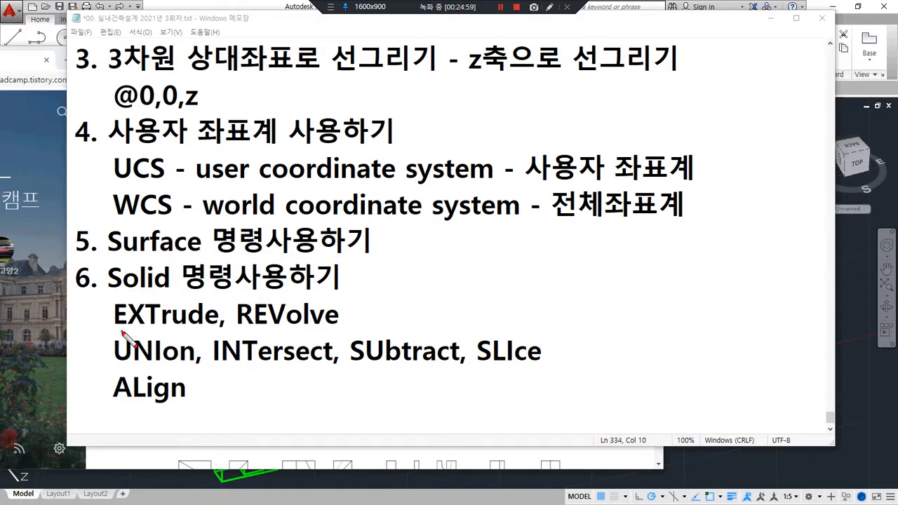
left_click_drag(111, 327, 266, 327)
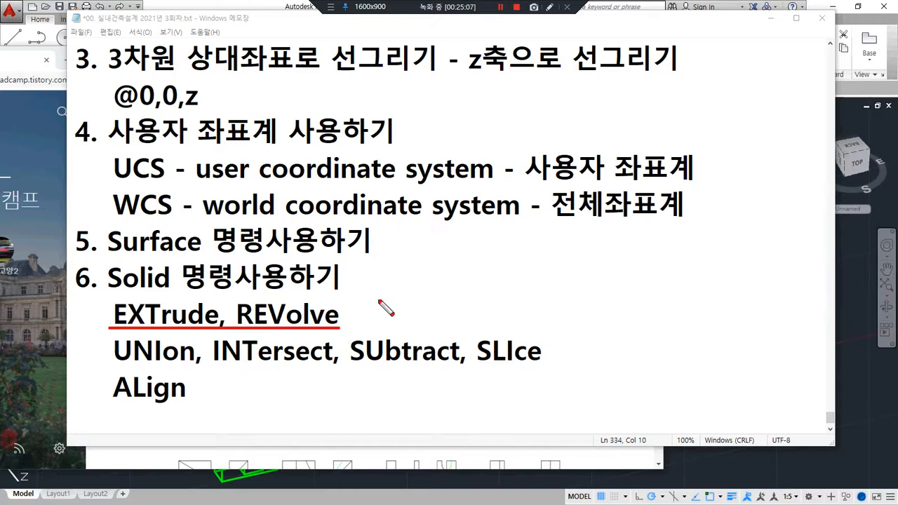
left_click(377, 323)
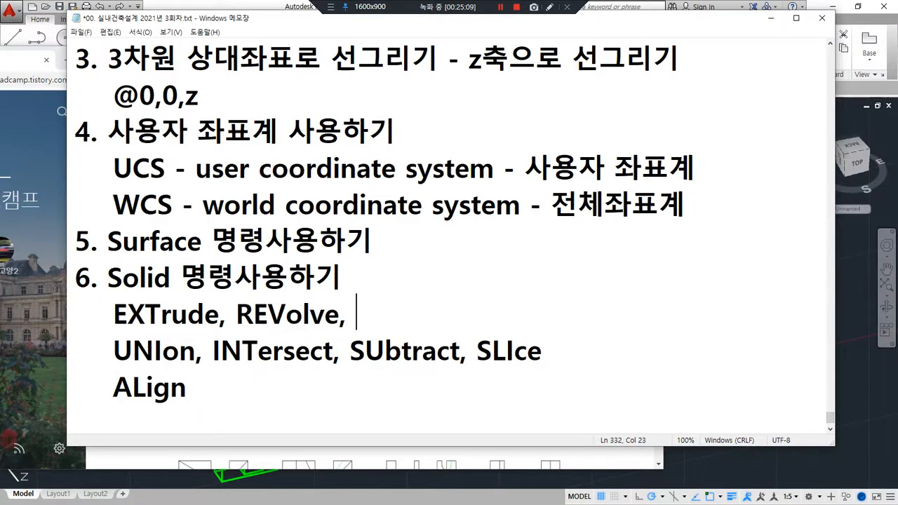
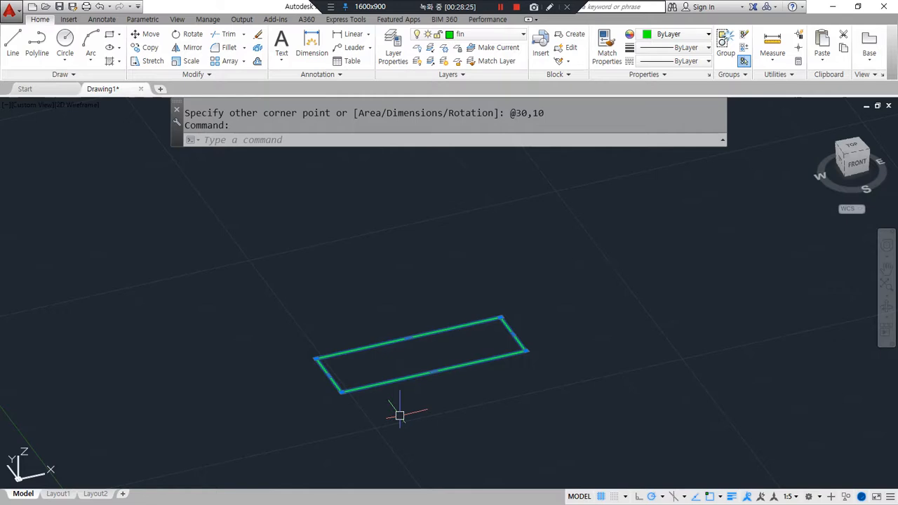
key("Escape")
key("Escape")
type("ext")
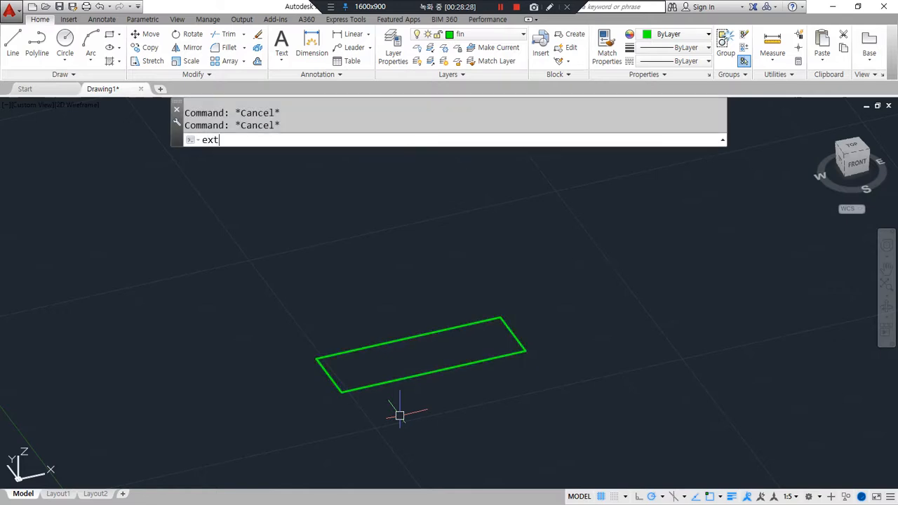
key("Return")
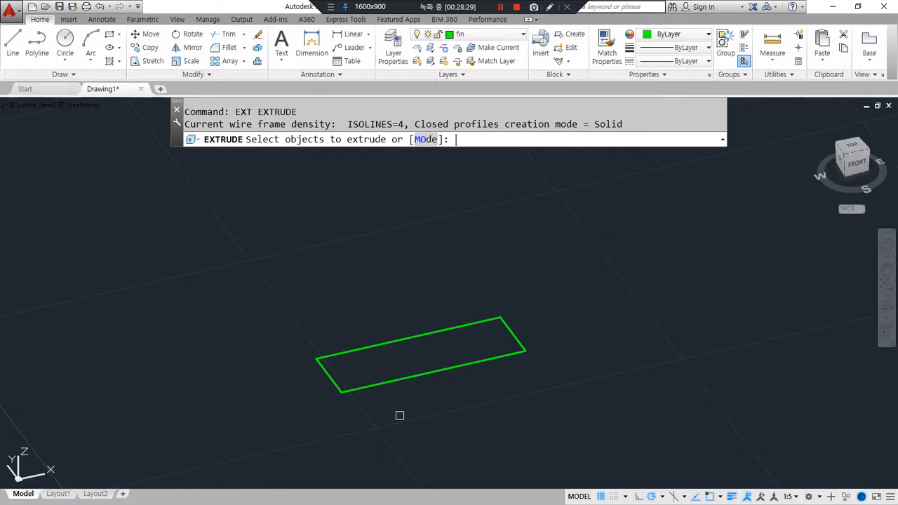
left_click_drag(388, 148, 253, 149)
left_click(355, 349)
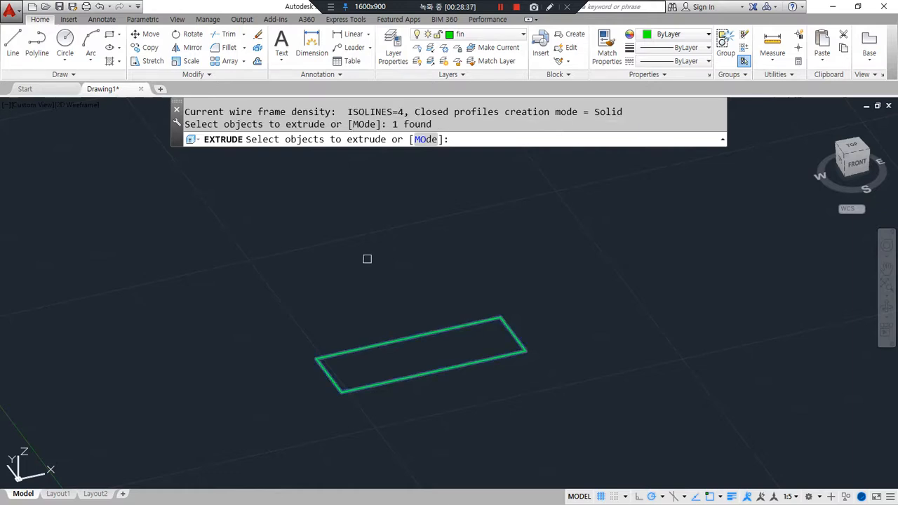
key("Return")
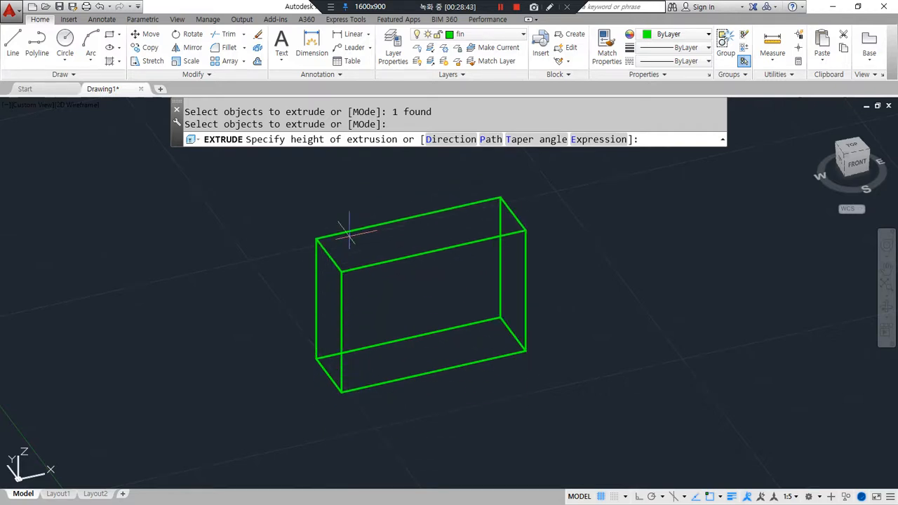
key("Escape")
- Undo the recent operations back through the erasures to restore the wireframe exercise shapes
key("ctrl+z")
key("ctrl+z")
key("ctrl+z")
key("ctrl+z")
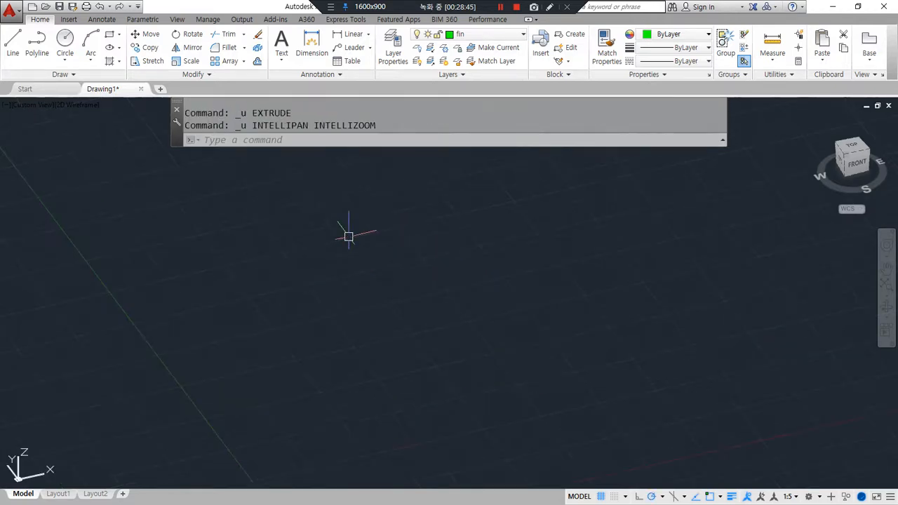
key("ctrl+z")
key("ctrl+z")
key("ctrl+z")
key("ctrl+z")
key("ctrl+z")
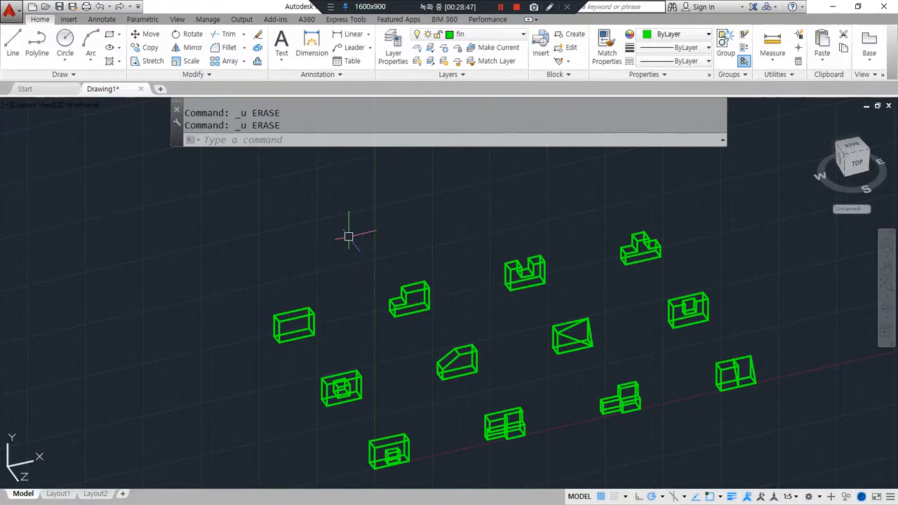
- Reset the UCS to World and draw a 30 by 10 rectangle in the empty space beside the plain wireframe box
type("ucs")
key("Return")
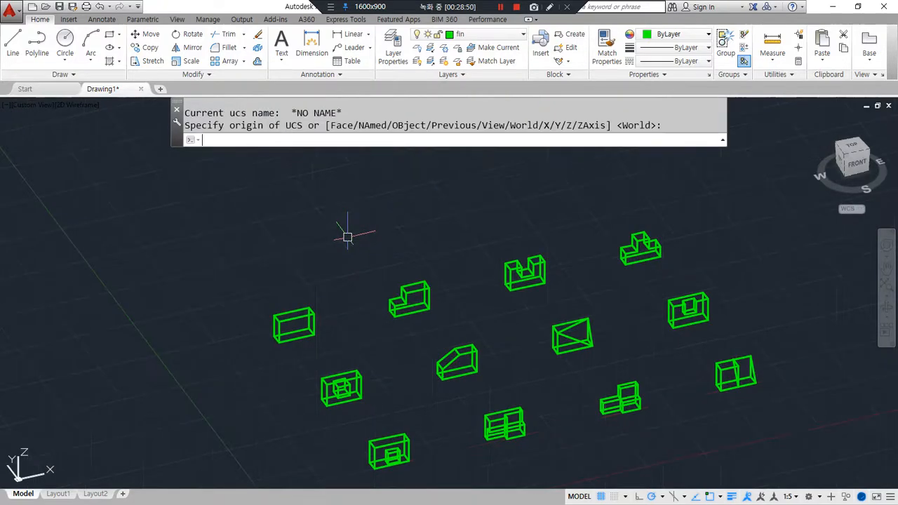
middle_click_drag(230, 369, 203, 189)
scroll(150, 269, "up", 6)
scroll(448, 369, "down", 2)
middle_click_drag(477, 373, 315, 341)
scroll(351, 353, "up", 2)
scroll(461, 331, "up", 3)
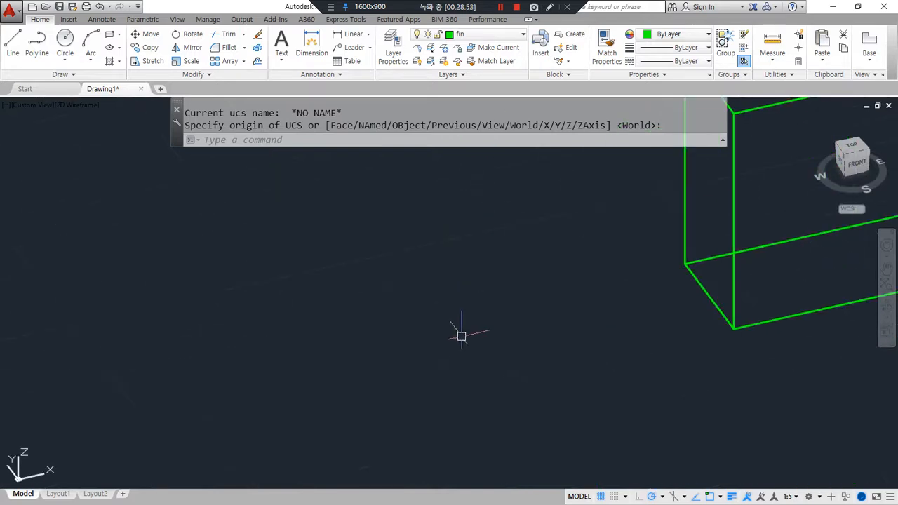
type("rec")
key("Return")
left_click(236, 432)
type("@30,10")
key("Return")
- Extrude the 30 by 10 rectangle to a height of 20
type("ext")
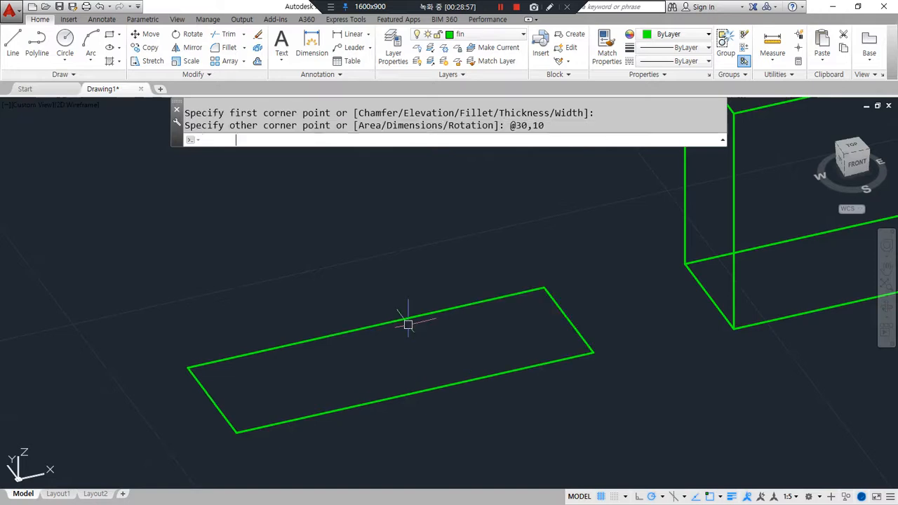
key("Return")
left_click(404, 395)
key("Return")
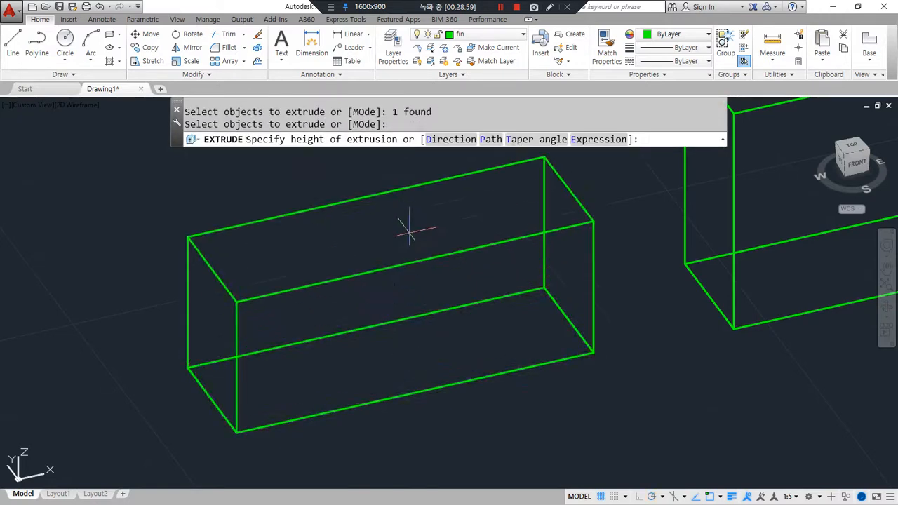
type("20")
key("Return")
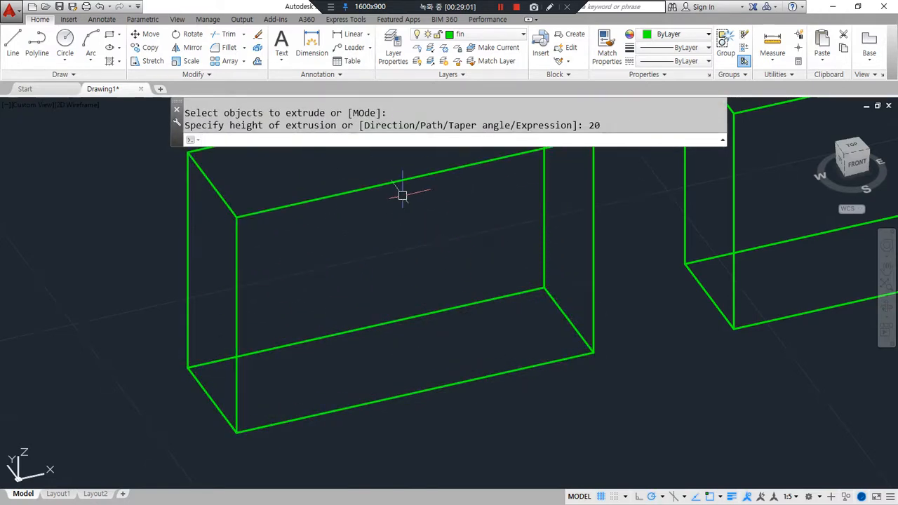
- Compare the extruded solid box with the neighbouring wireframe box side by side
scroll(403, 207, "down", 4)
middle_click_drag(407, 220, 355, 292)
scroll(355, 293, "up", 2)
mouse_move(459, 413)
left_mouse_down()
mouse_move(330, 463)
mouse_move(288, 78)
mouse_move(793, 270)
mouse_move(567, 380)
mouse_move(540, 381)
left_mouse_up()
mouse_move(81, 153)
left_mouse_down()
mouse_move(133, 201)
mouse_move(156, 149)
left_mouse_up()
mouse_move(563, 107)
left_mouse_down()
mouse_move(566, 115)
mouse_move(610, 99)
left_mouse_up()
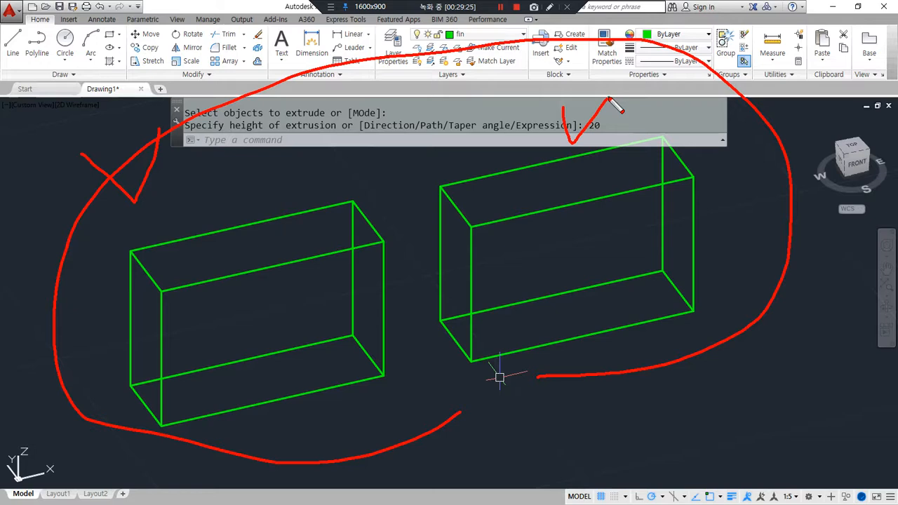
key("Delete")
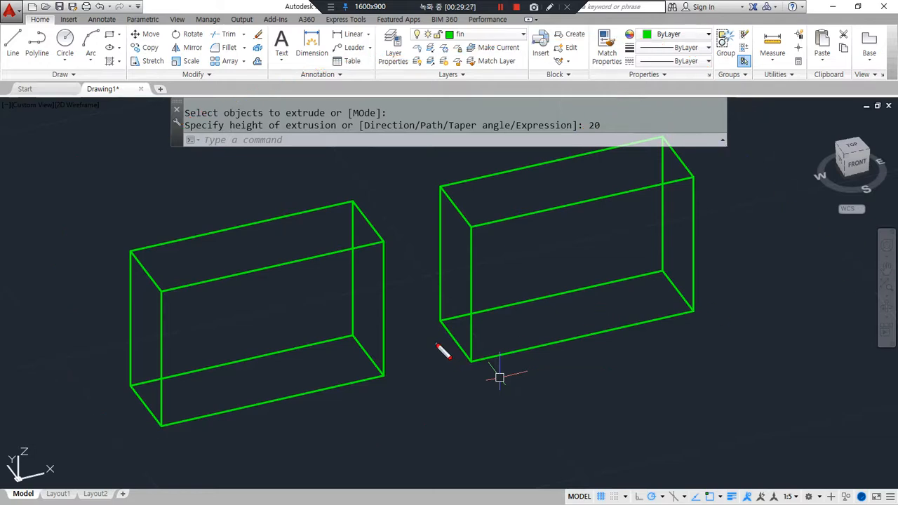
mouse_move(353, 351)
left_mouse_down()
mouse_move(355, 330)
mouse_move(351, 351)
left_mouse_up()
mouse_move(644, 291)
left_mouse_down()
mouse_move(664, 257)
mouse_move(662, 278)
mouse_move(644, 284)
left_mouse_up()
key("Escape")
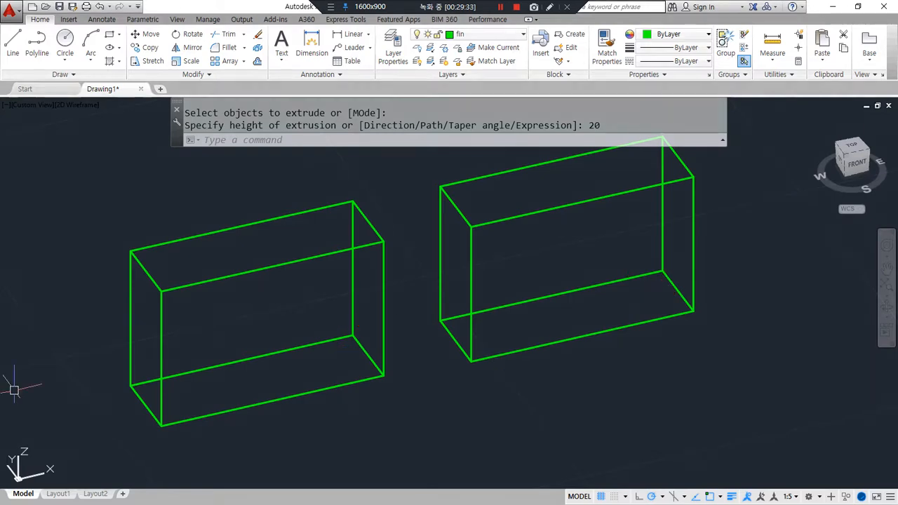
- Switch to the Notepad notes and add an indented line "SHAdemode(음영 단계)" below ALign(정렬)
key("alt+Tab")
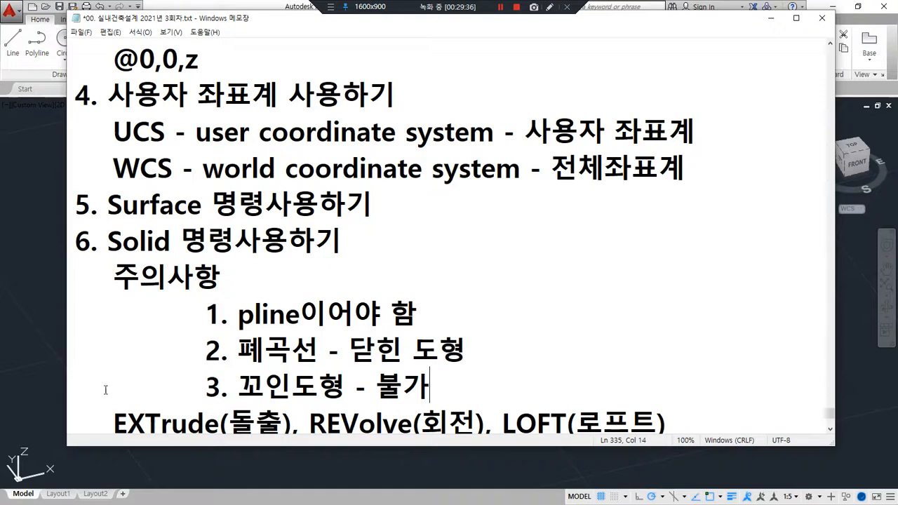
scroll(424, 385, "down", 2)
left_click(424, 385)
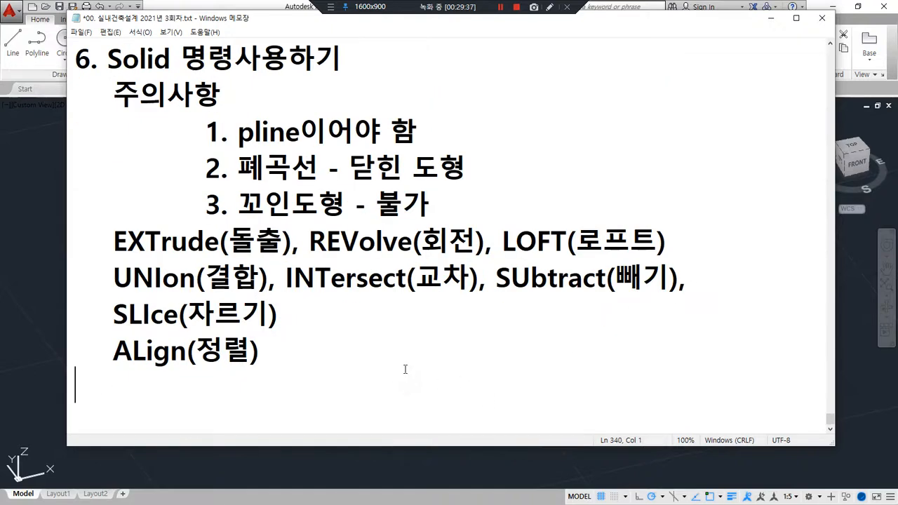
key("Tab")
type("SHAd")
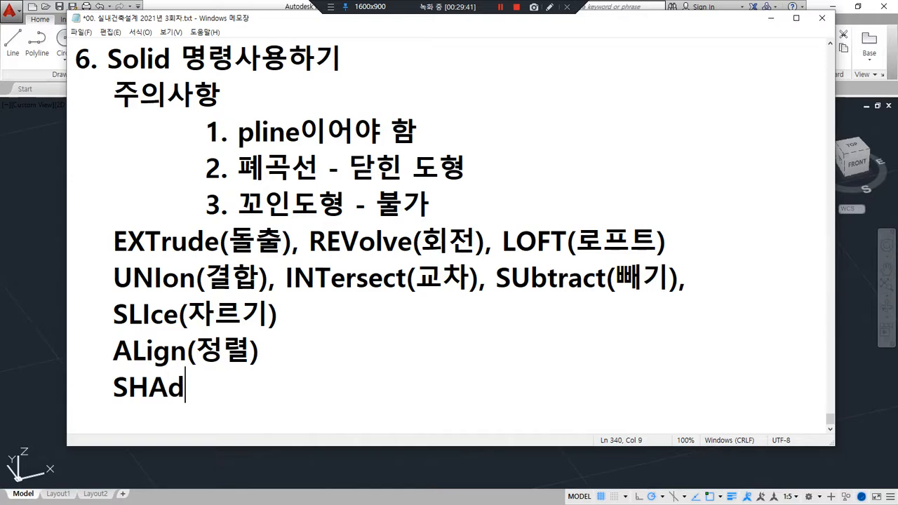
type("emode(음영 단계)")
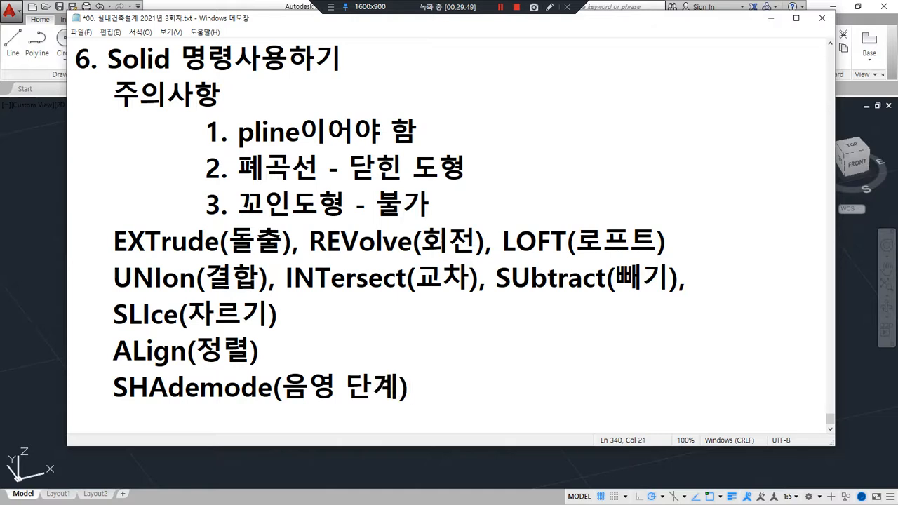
- Append "2Dwireframe" to the SHAdemode(음영 단계) line in the lecture notes
type(" 2Dwr")
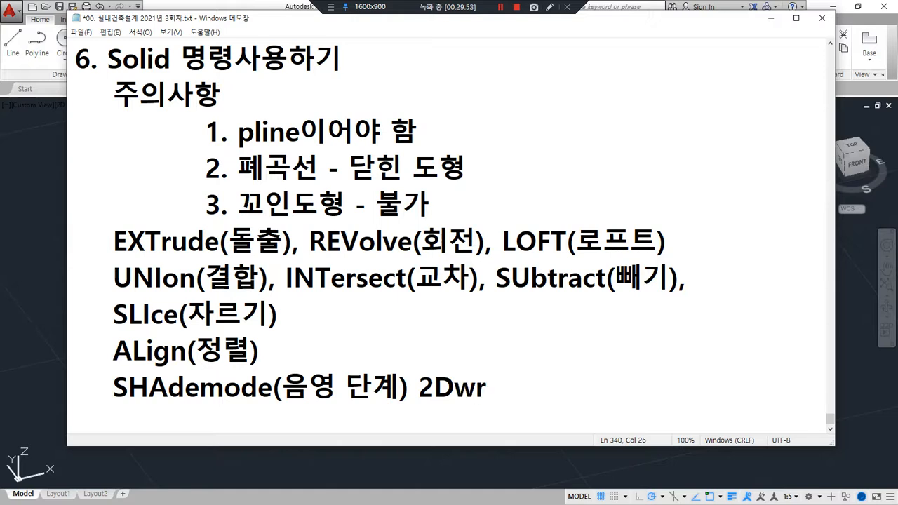
key("BackSpace")
type("ireframe")
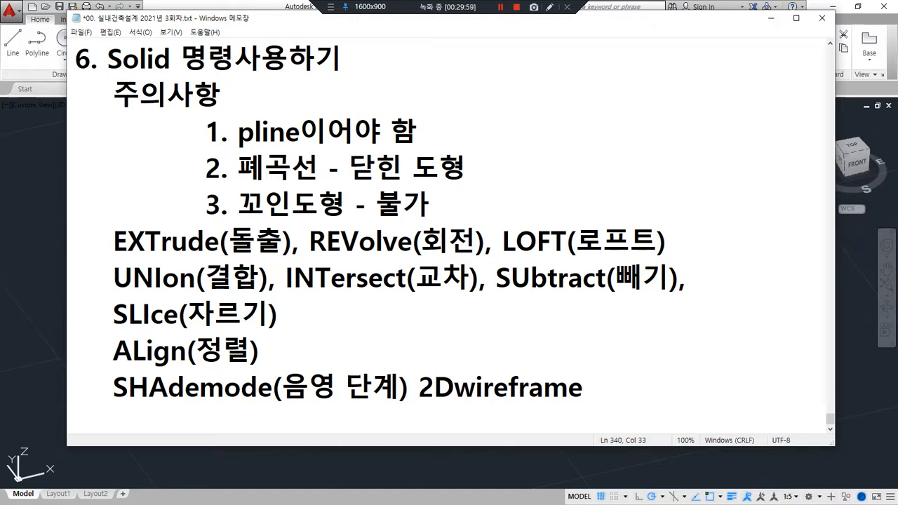
- Switch to the AutoCAD drawing with the two boxes and set SHADEMODE to shaded with Edges
left_click(26, 171)
type("sha")
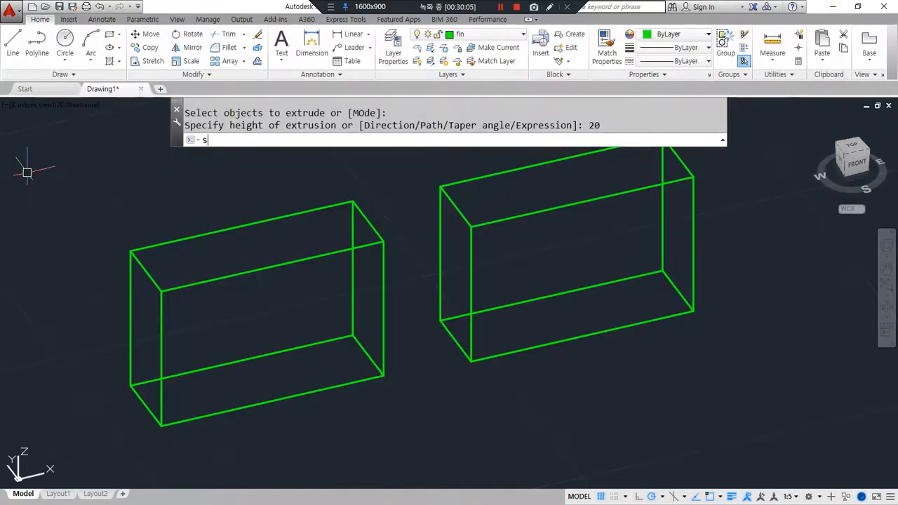
key("Return")
mouse_move(332, 136)
left_mouse_down()
mouse_move(326, 108)
mouse_move(744, 134)
mouse_move(416, 155)
mouse_move(198, 139)
left_mouse_up()
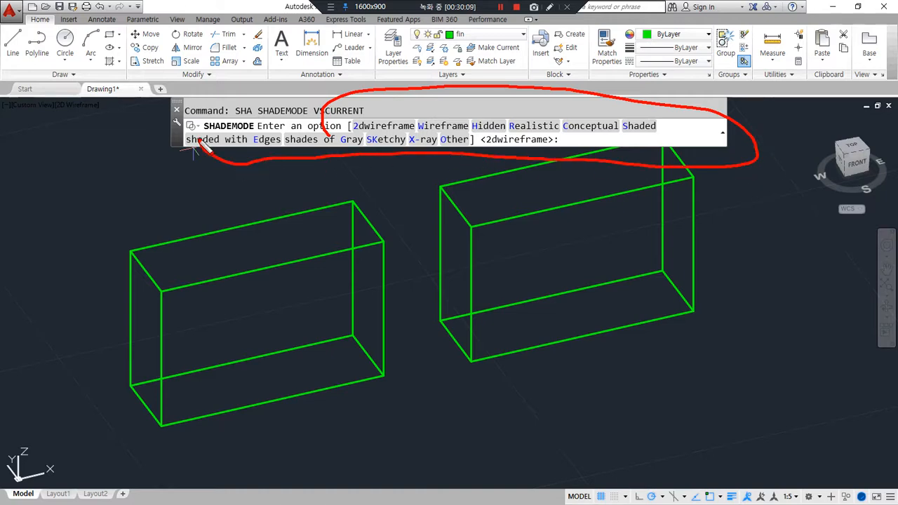
key("ctrl+z")
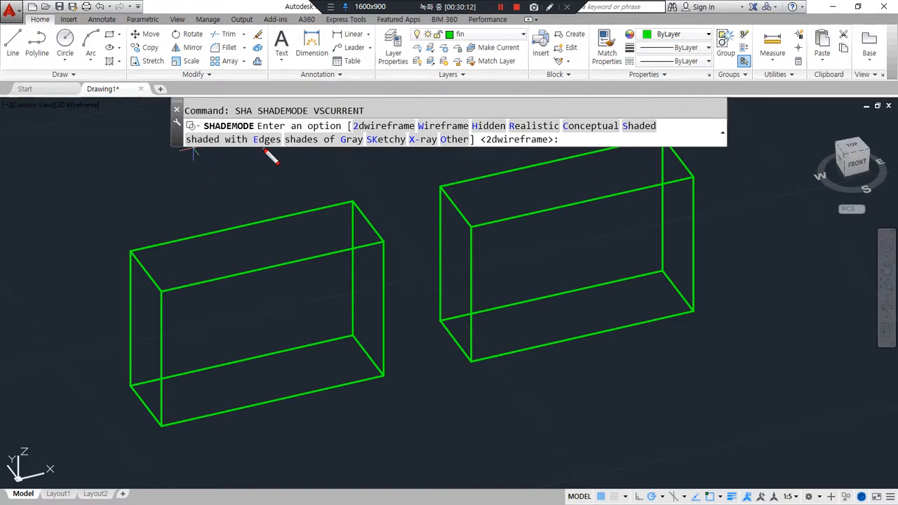
left_click_drag(273, 147, 186, 148)
left_click_drag(257, 154, 180, 154)
key("Escape")
left_click(232, 143)
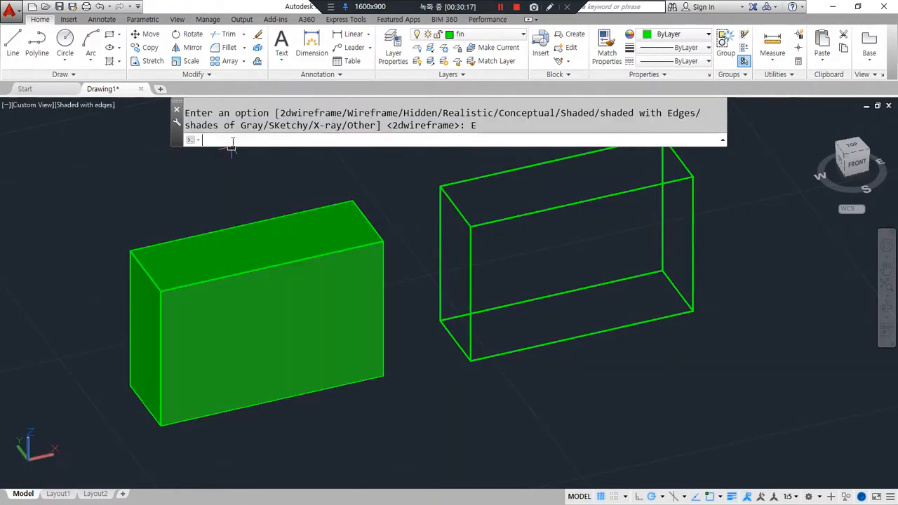
mouse_move(325, 288)
left_mouse_down()
mouse_move(234, 344)
mouse_move(278, 335)
left_mouse_up()
left_click_drag(156, 311, 174, 324)
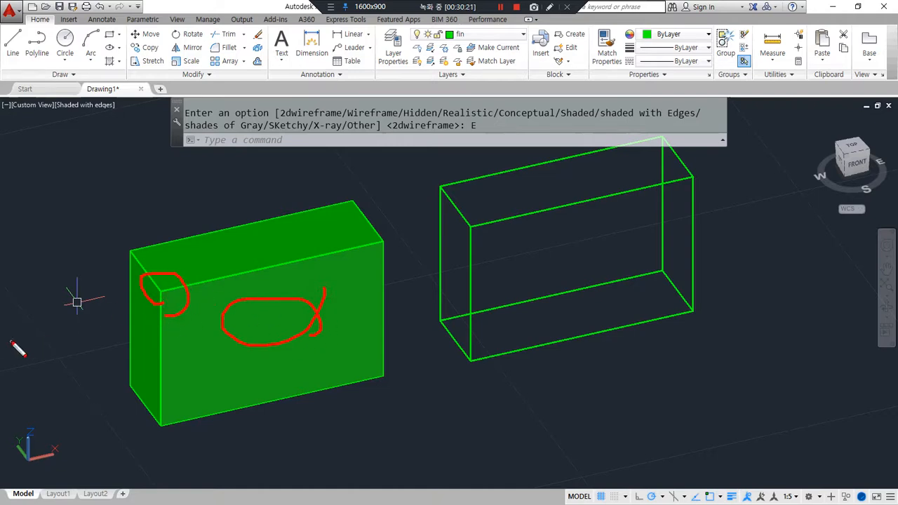
key("Escape")
- Change the shade mode of the box drawing to Wireframe, followed by Hidden
key("Return")
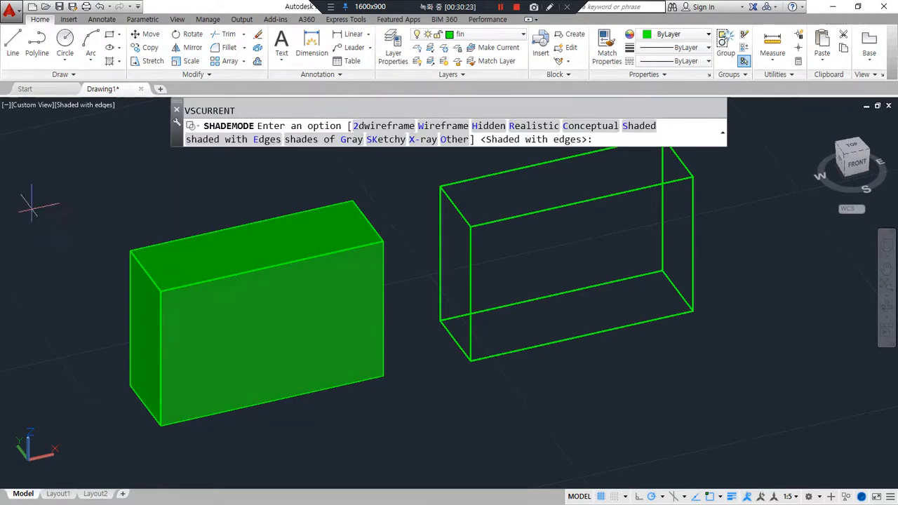
left_click(443, 126)
key("Return")
left_click(486, 127)
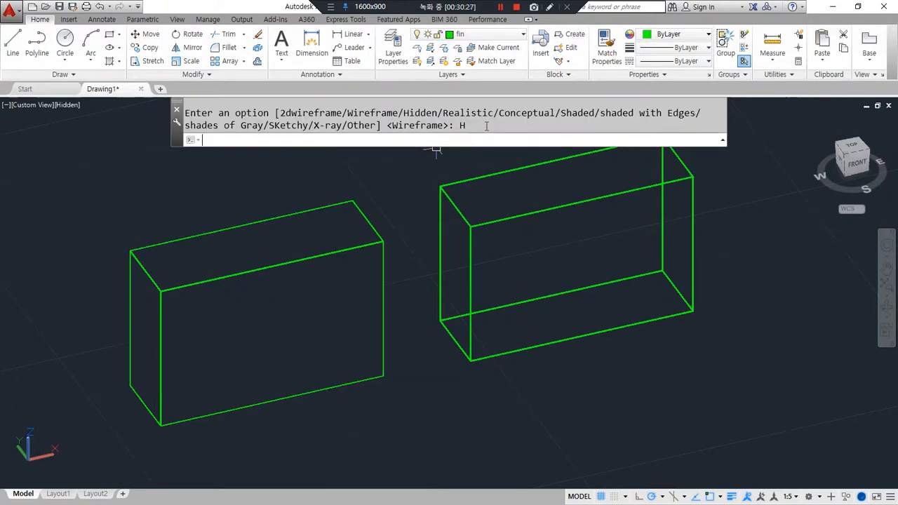
key("ctrl+alt+d")
left_click_drag(351, 203, 349, 337)
mouse_move(368, 352)
left_mouse_down()
mouse_move(324, 323)
mouse_move(79, 428)
left_mouse_up()
key("Escape")
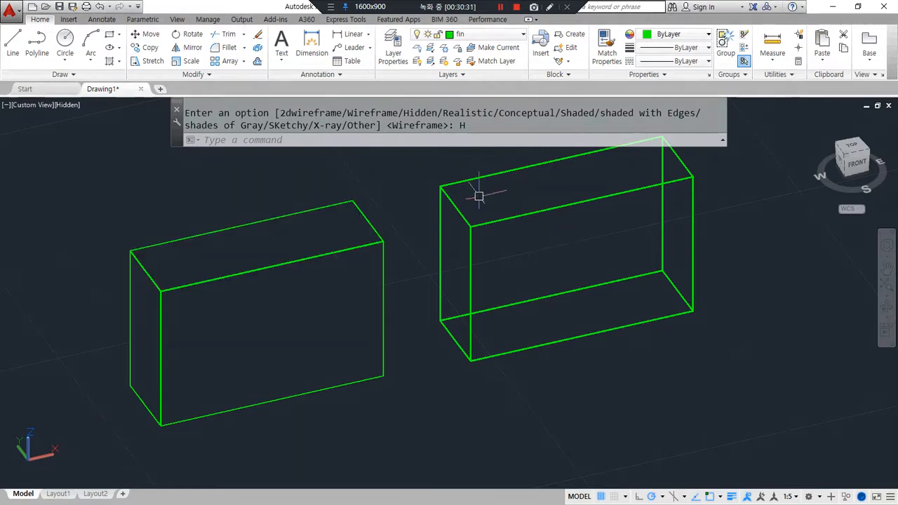
- Change the shade mode to Realistic, followed by Conceptual
key("Return")
left_click(537, 127)
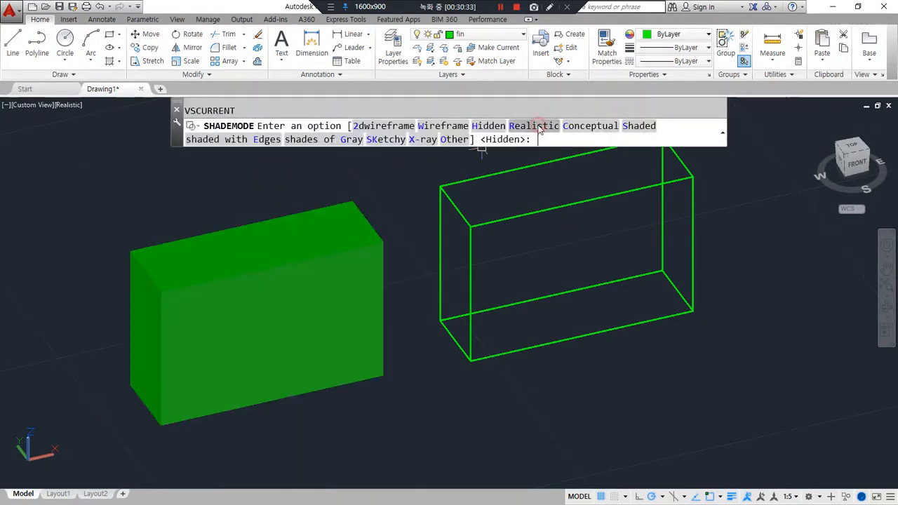
key("Return")
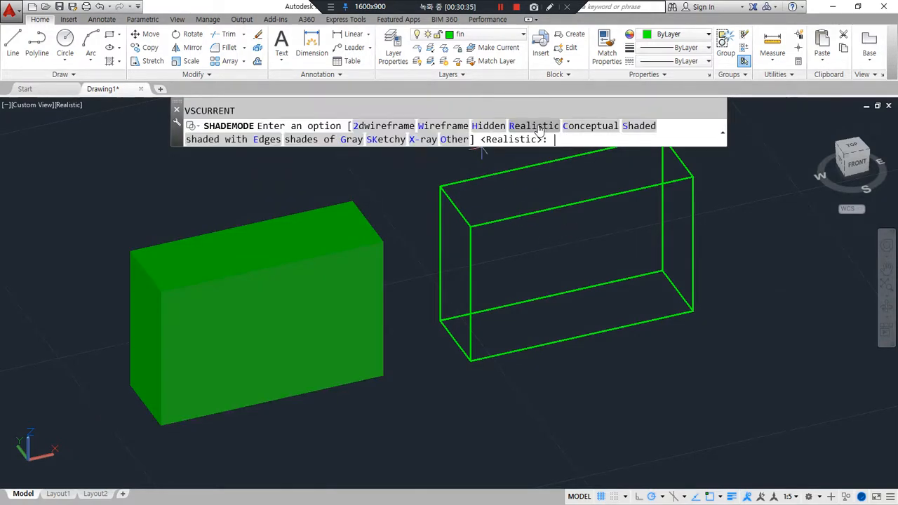
left_click(587, 125)
- Change the shade mode to Shaded, followed by shaded with Edges
key("Return")
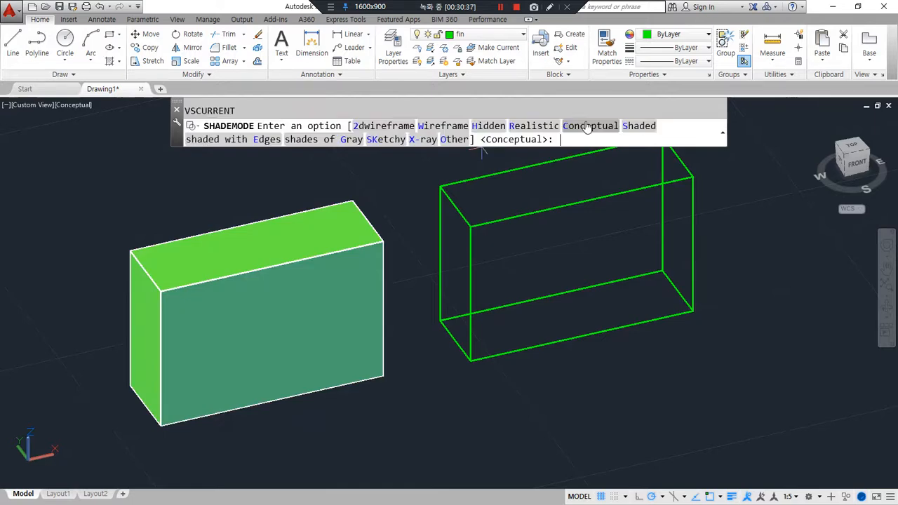
left_click(629, 125)
key("Return")
left_click(241, 140)
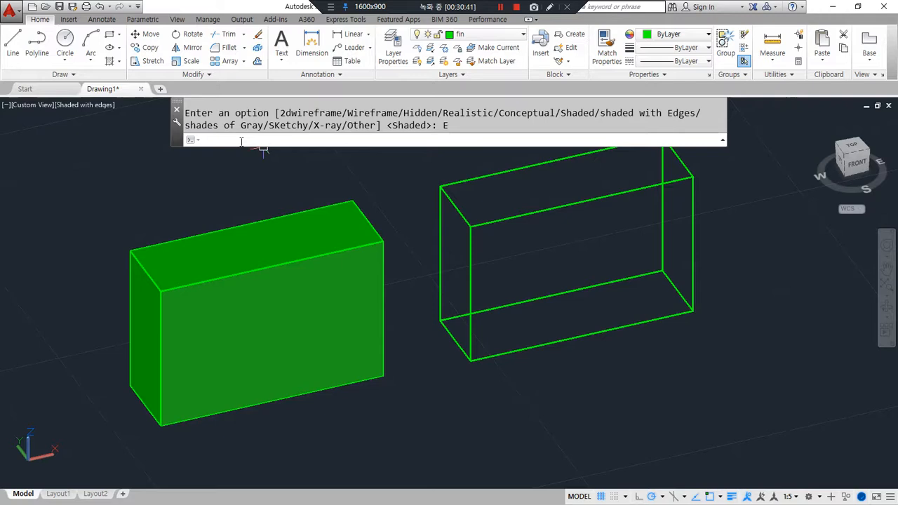
- Change the shade mode to shades of Gray, followed by SKetchy
key("Return")
left_click(329, 140)
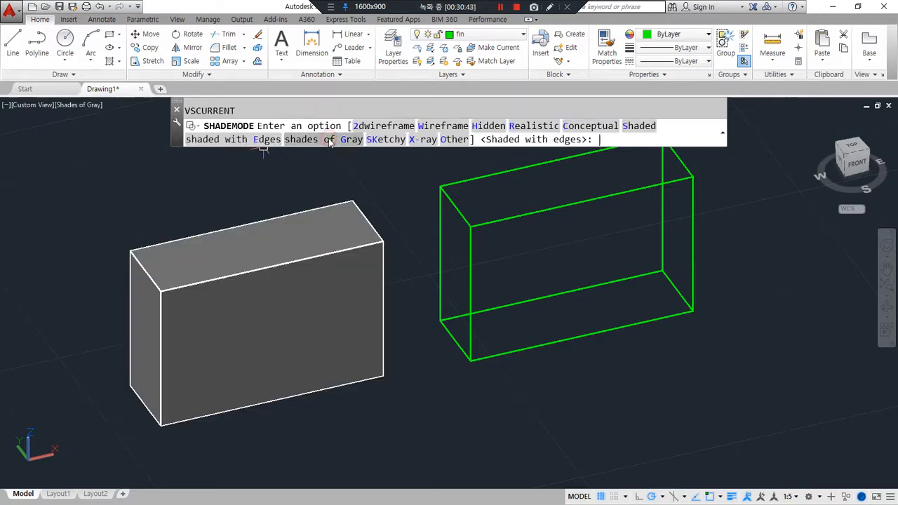
key("Return")
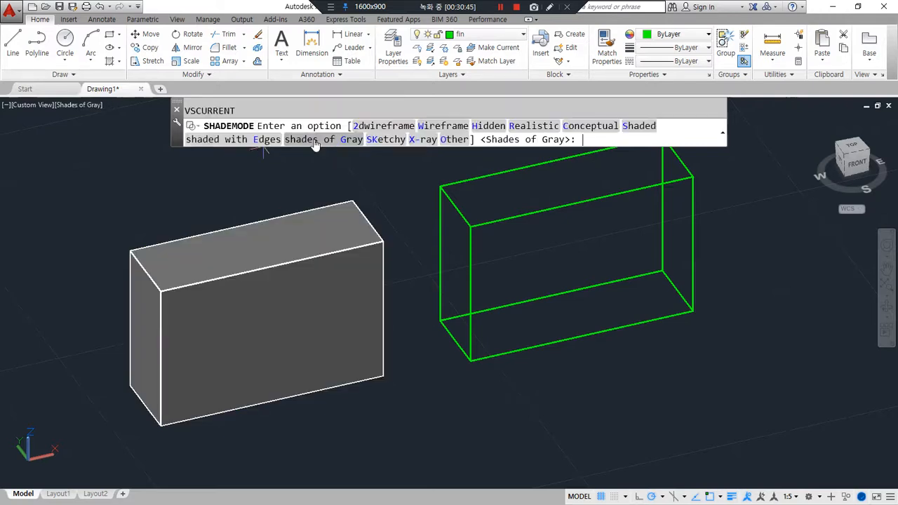
left_click(383, 143)
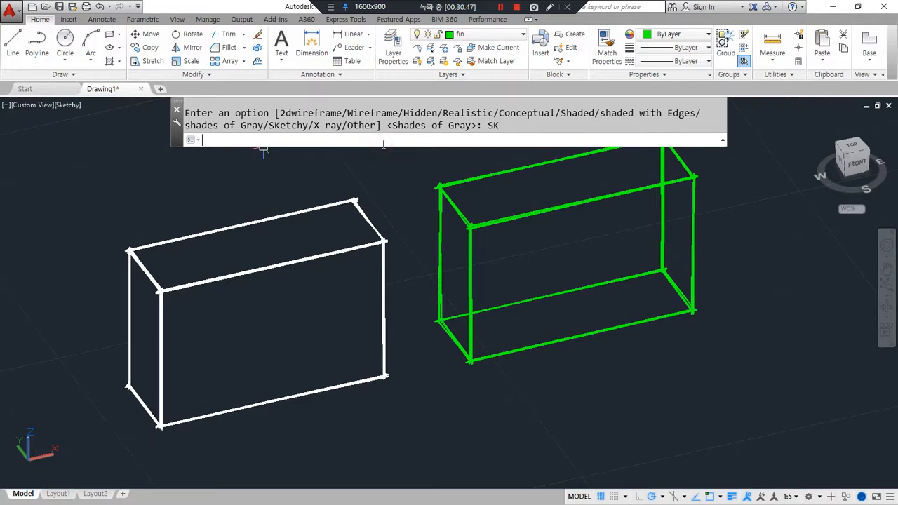
- Show the boxes in X-ray mode, followed by 2dwireframe
key("Return")
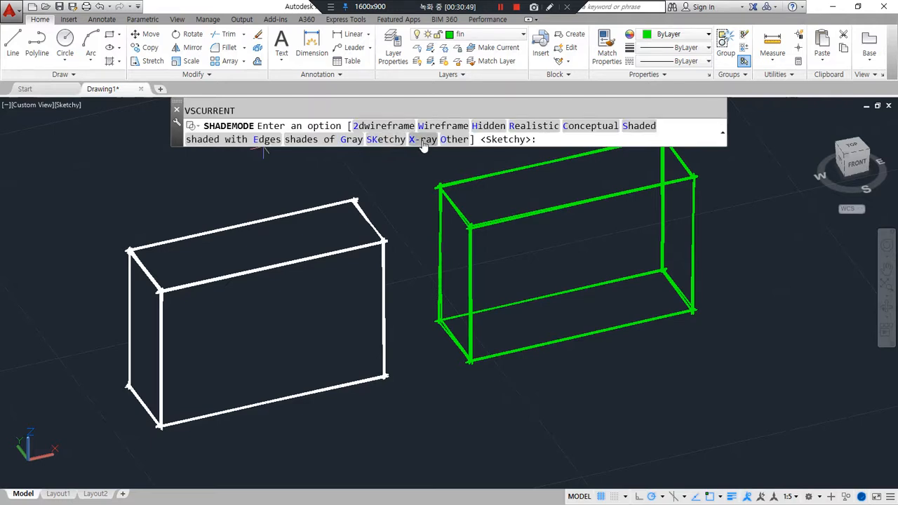
left_click(423, 141)
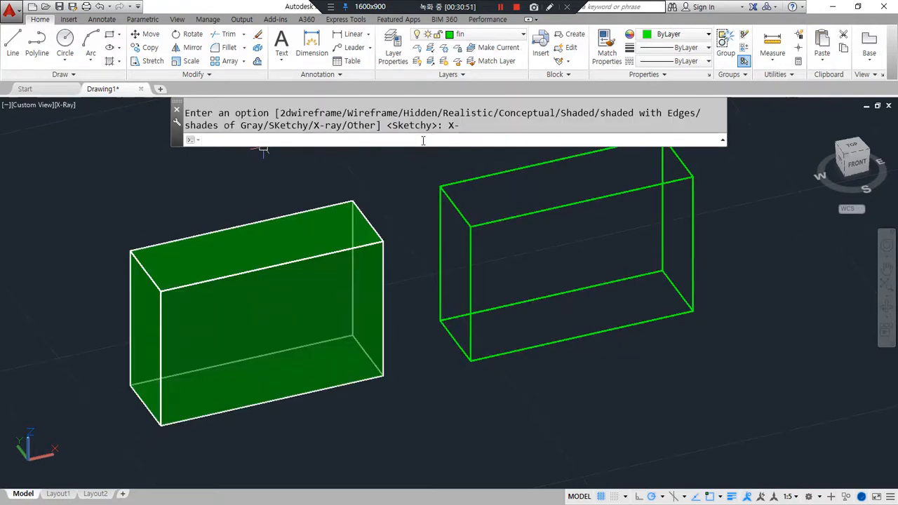
key("Return")
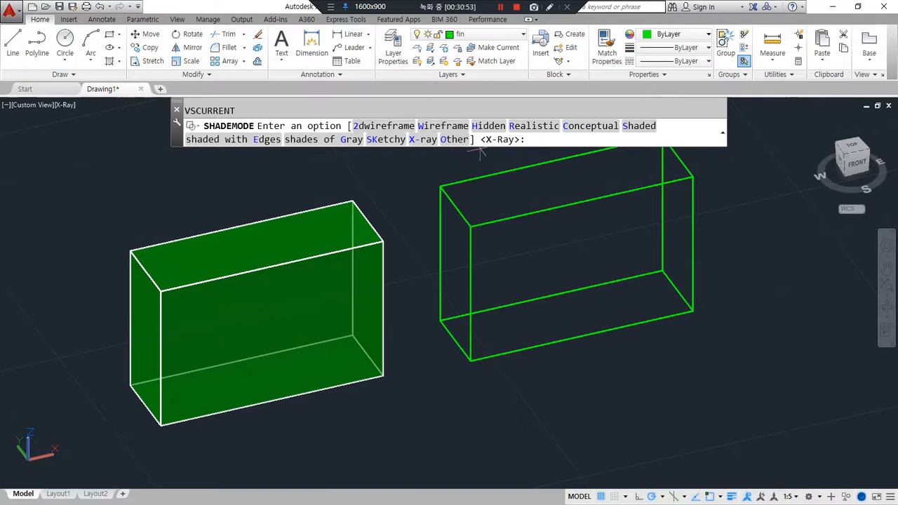
left_click(372, 126)
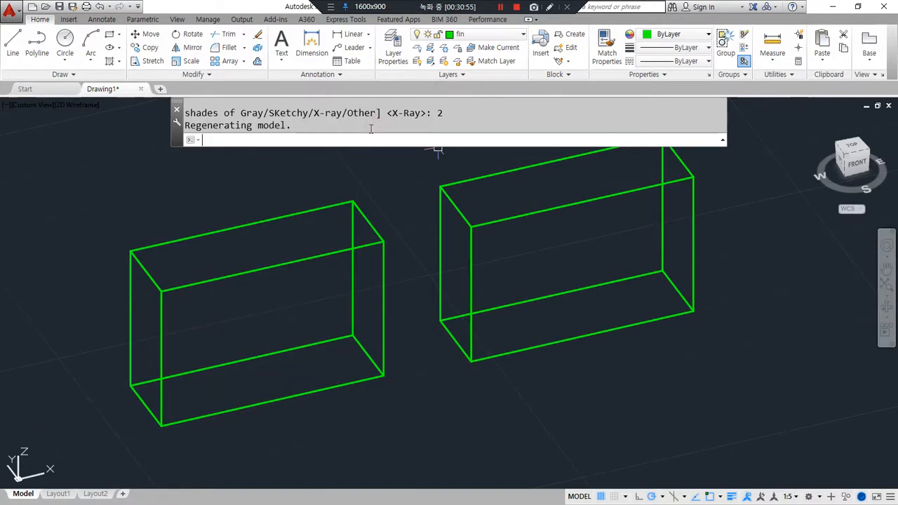
- Cycle the shade mode through shades of Gray, Shaded and Conceptual
key("Return")
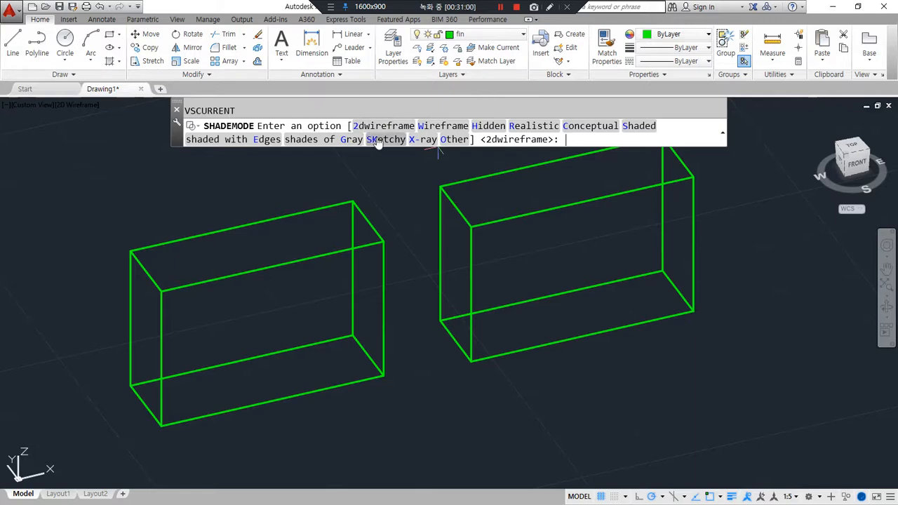
left_click(318, 140)
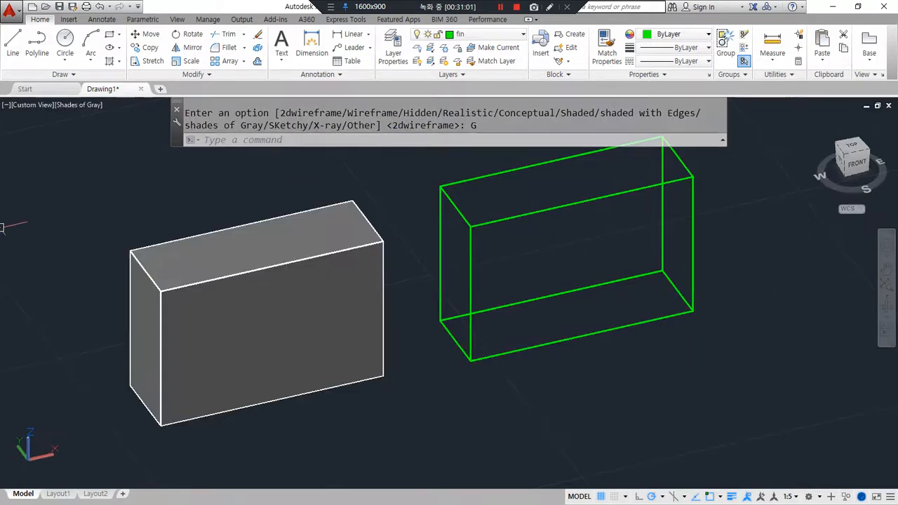
key("Return")
left_click(636, 134)
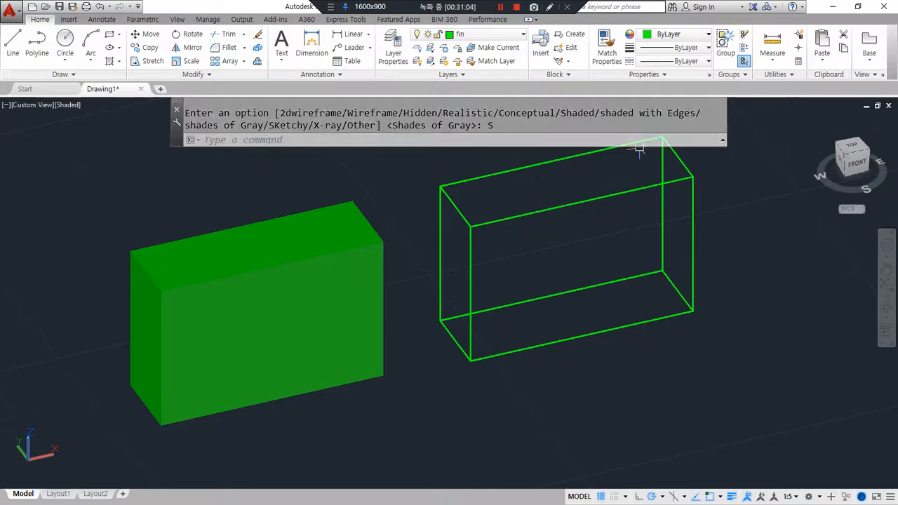
key("Return")
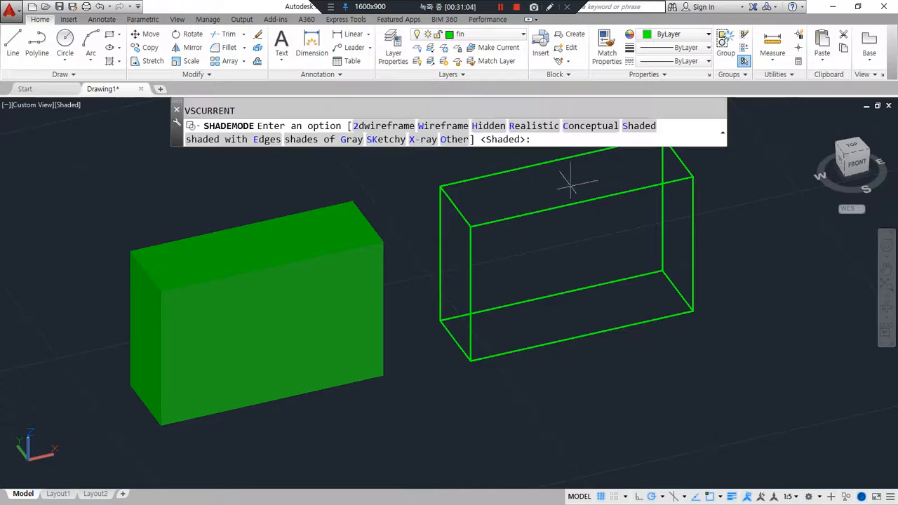
left_click(600, 128)
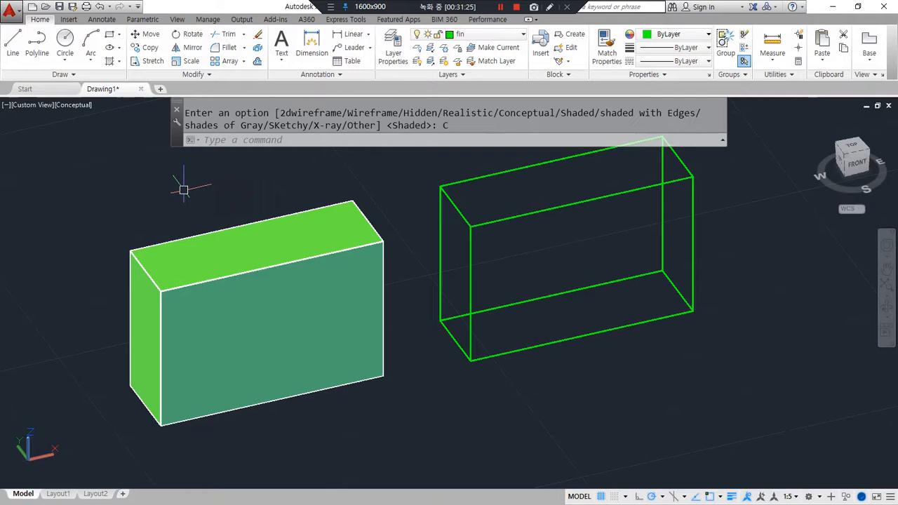
- Set SHADEMODE to 2dwireframe so both boxes are drawn as plain edges
type("sha")
key("Return")
type("2d")
key("Return")
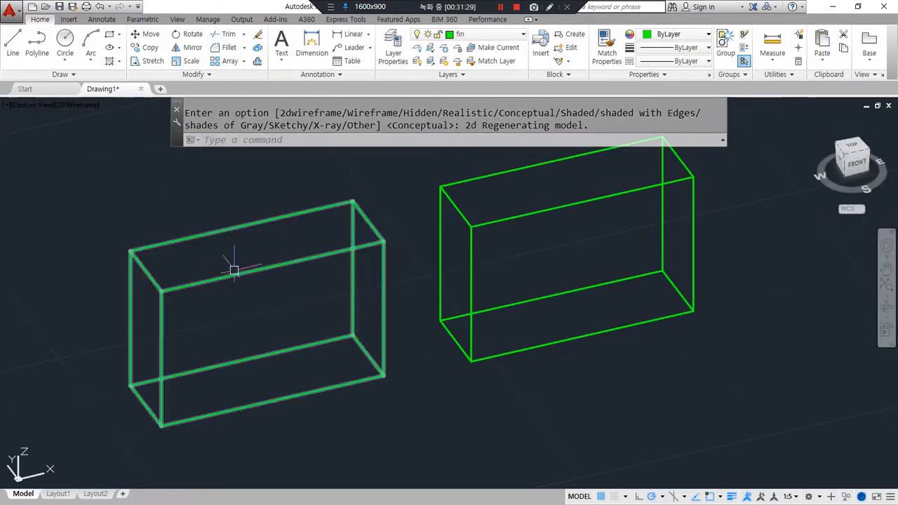
mouse_move(229, 442)
left_mouse_down()
mouse_move(114, 330)
mouse_move(401, 225)
mouse_move(262, 439)
mouse_move(212, 178)
left_mouse_up()
mouse_move(424, 374)
left_mouse_down()
mouse_move(180, 341)
mouse_move(241, 217)
left_mouse_up()
key("Escape")
key("Escape")
- Copy the four base lines of the second wireframe box from their front corner to the empty area beside it
middle_click_drag(580, 350, 265, 424)
type("cp")
key("Return")
left_click(151, 293)
left_click(469, 393)
key("Return")
left_click(216, 385)
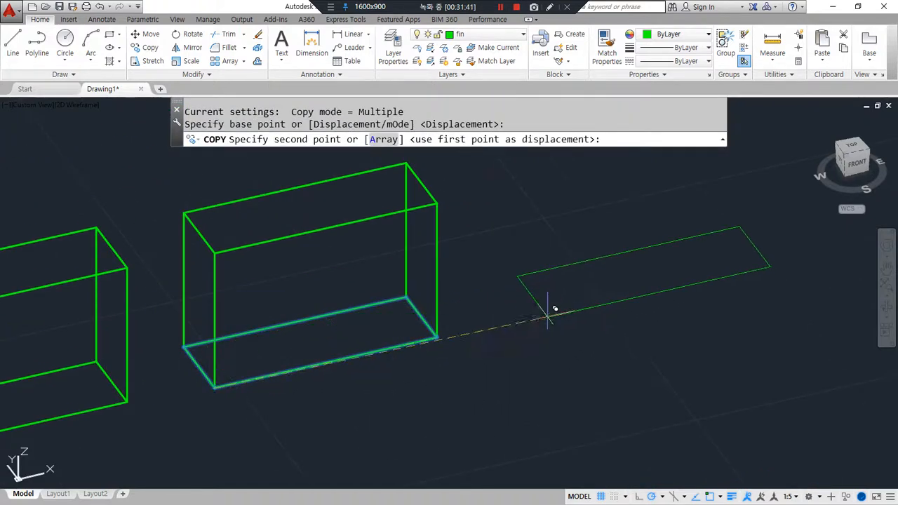
left_click(546, 312)
key("Escape")
middle_click_drag(588, 361, 445, 378)
type("ext")
key("Return")
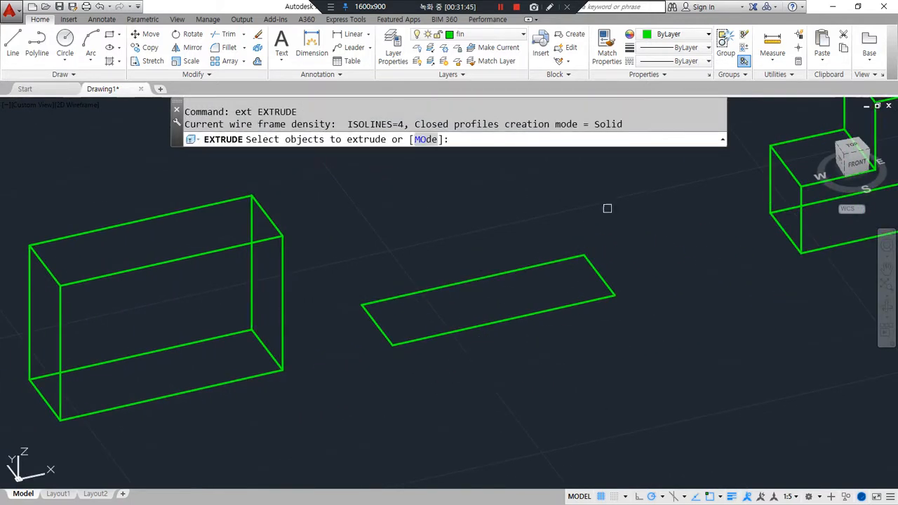
key("Escape")
left_click(588, 273)
key("Escape")
key("Escape")
- Extrude the four separate lines of the copied base outline to a height of 20
type("ext")
key("Return")
left_click(643, 207)
left_click(378, 375)
key("Return")
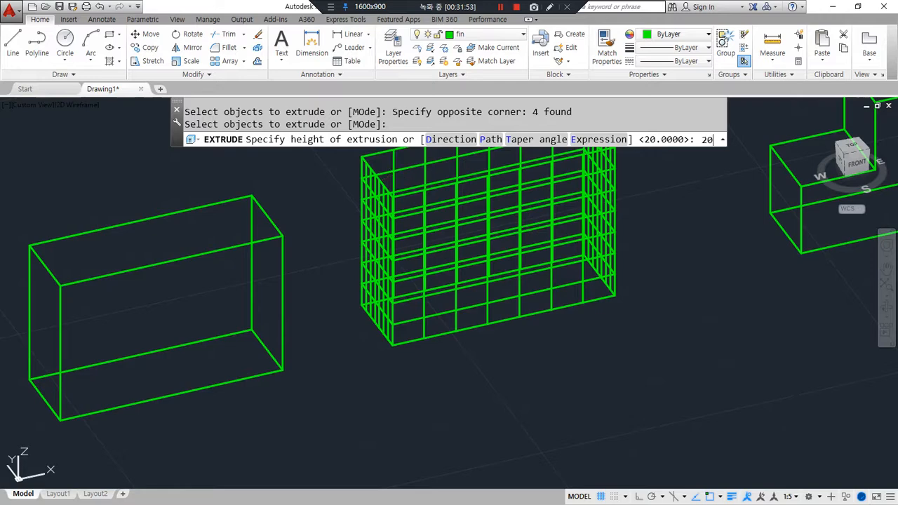
key("Return")
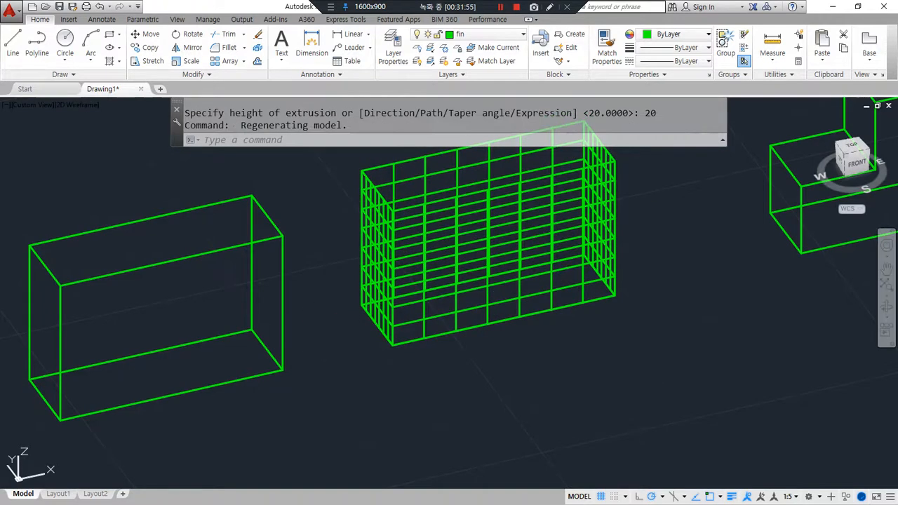
scroll(351, 325, "down", 5)
scroll(351, 325, "up", 3)
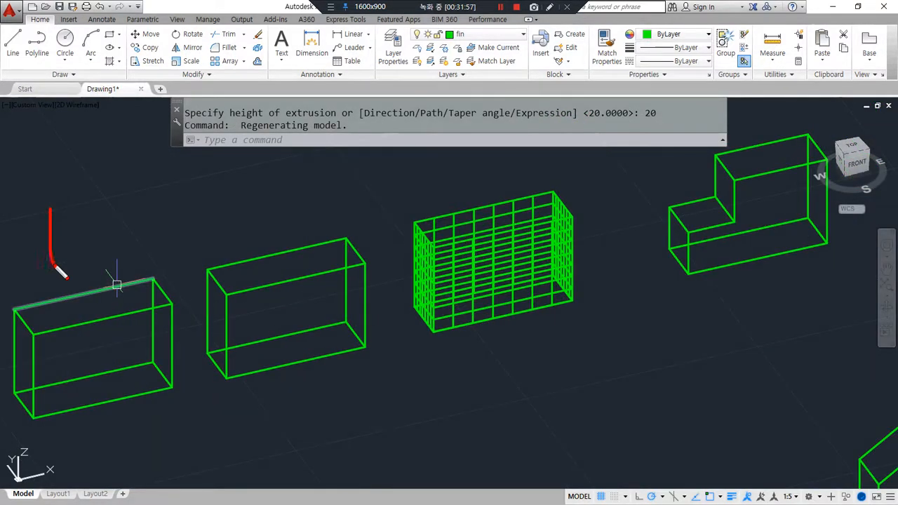
mouse_move(490, 184)
left_mouse_down()
mouse_move(511, 185)
mouse_move(464, 171)
left_mouse_up()
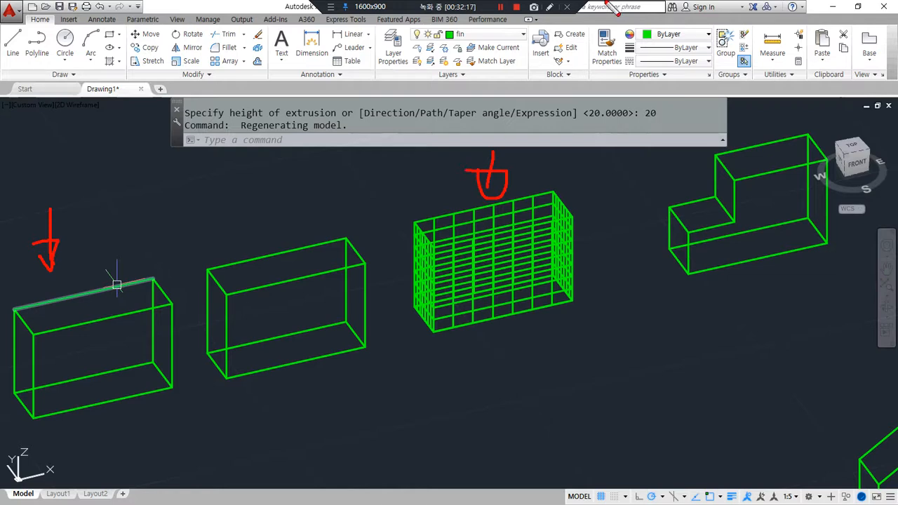
key("Escape")
middle_click(404, 250, "shift")
key("Escape")
- Set SHADEMODE to shaded with Edges and inspect the open-topped walls extruded from the separate lines
type("sha")
key("Return")
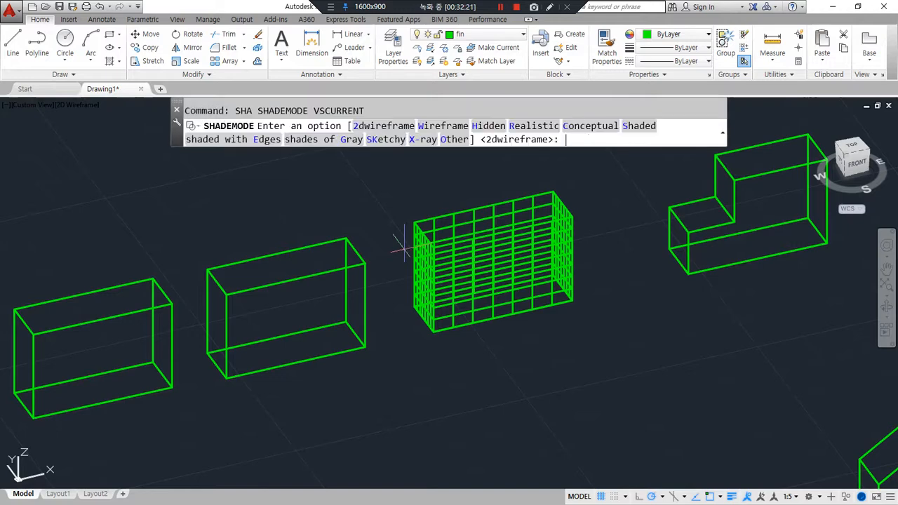
left_click(245, 144)
scroll(578, 245, "up", 5)
middle_click_drag(232, 200, 245, 321, "shift")
scroll(245, 320, "down", 5)
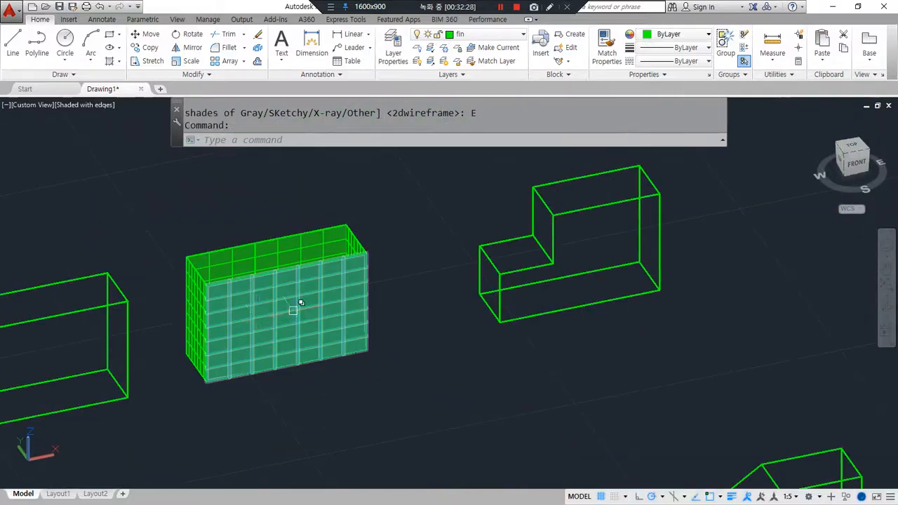
- Compare the open-topped walls with the solid box, and switch to the Notepad notes to read the closed-shape rule for solids
left_click(131, 162)
left_click(425, 436)
scroll(240, 310, "up", 2)
middle_click_drag(240, 311, 194, 349, "shift")
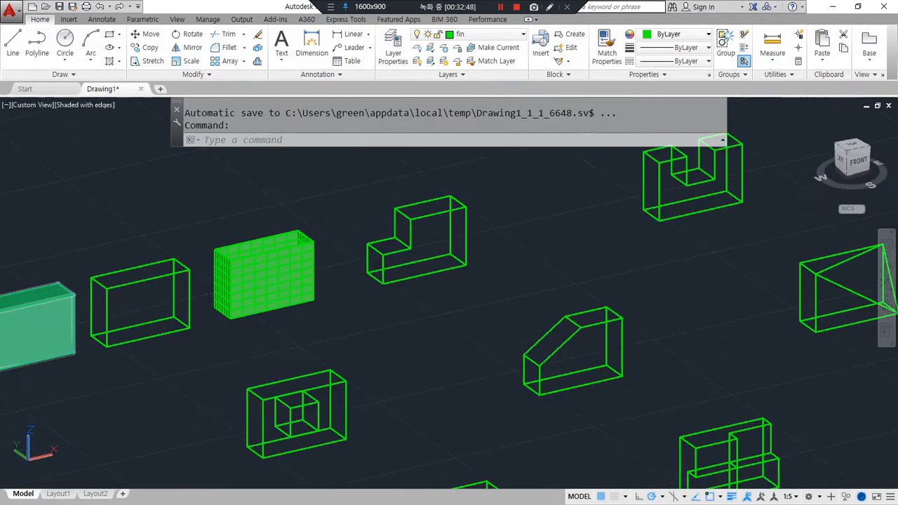
key("alt+Tab")
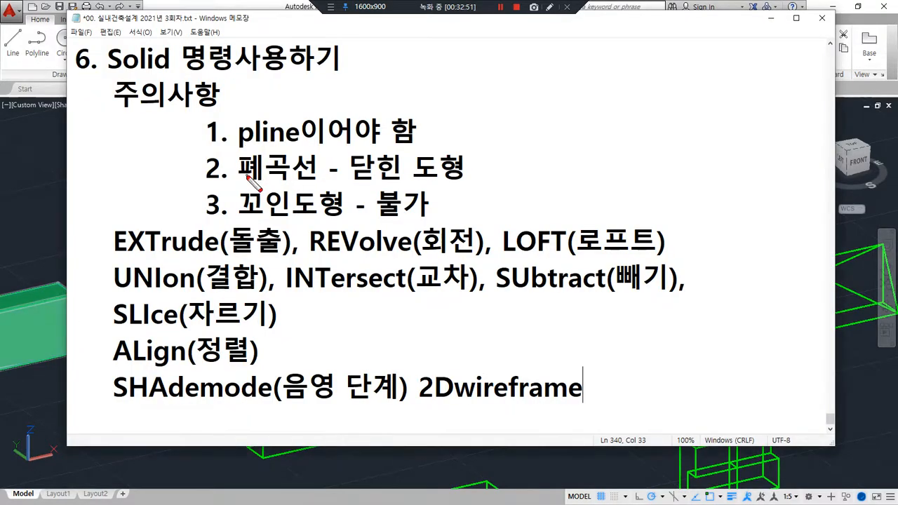
left_click_drag(237, 180, 484, 183)
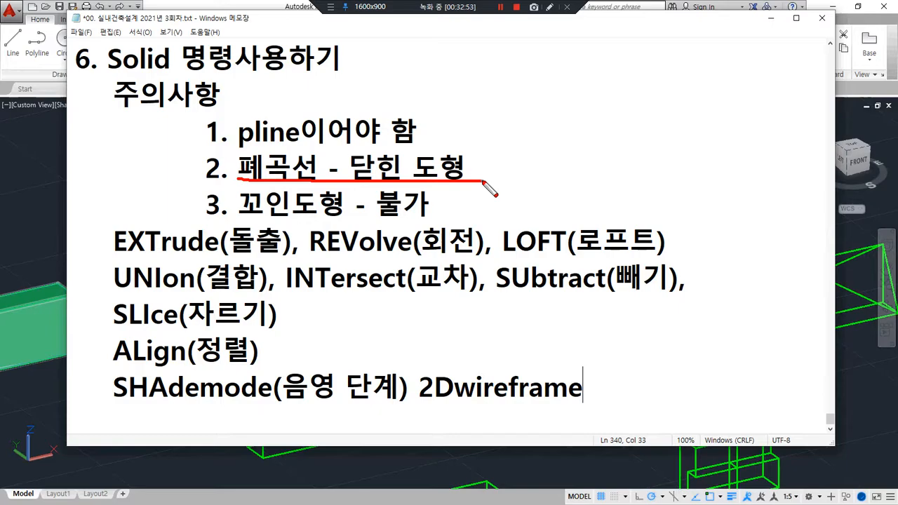
- Switch back to AutoCAD and draw an open three-segment polyline of width 0 in the empty area behind the boxes
key("alt+Tab")
middle_click_drag(176, 201, 332, 272, "shift")
type("pl")
key("Return")
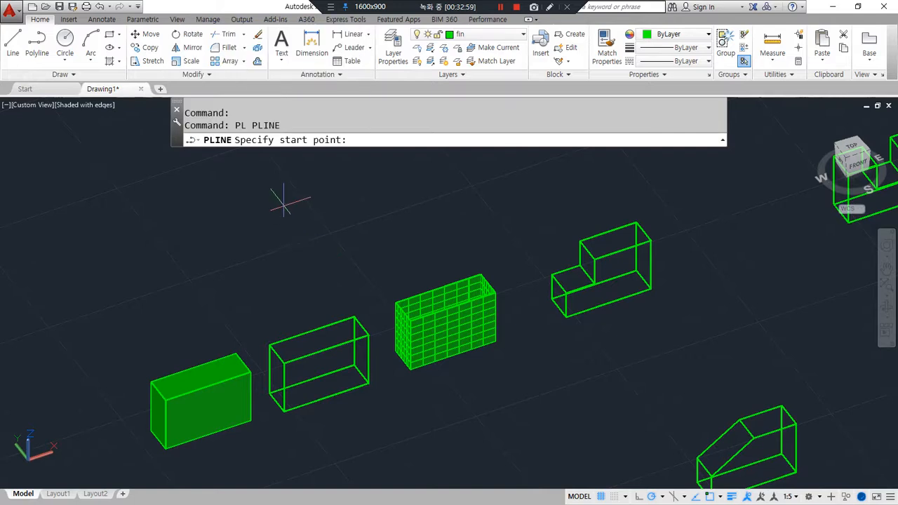
left_click(285, 205)
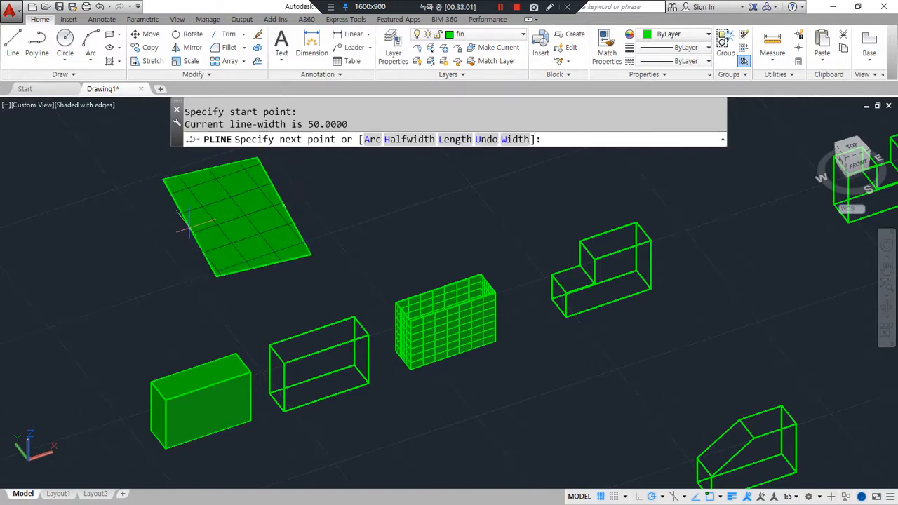
type("w")
key("Return")
type("0")
key("Return")
type("0")
key("Return")
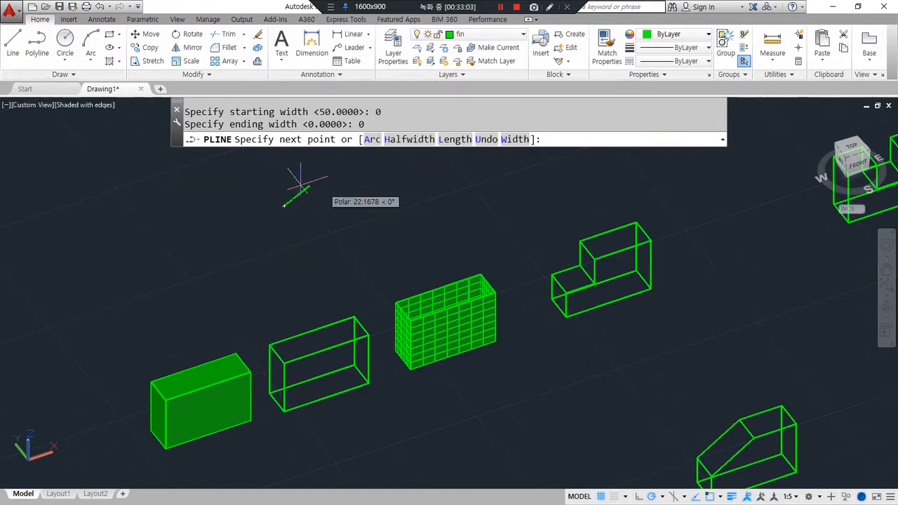
left_click(156, 248)
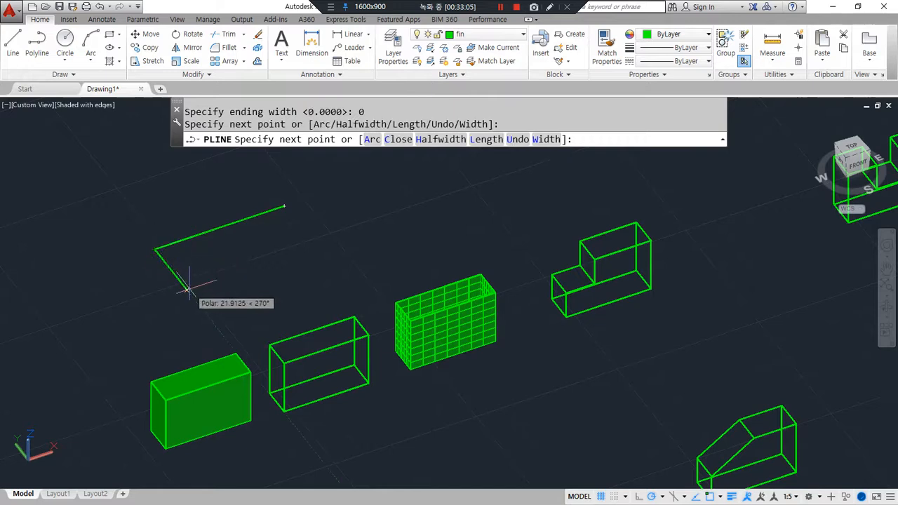
left_click(188, 292)
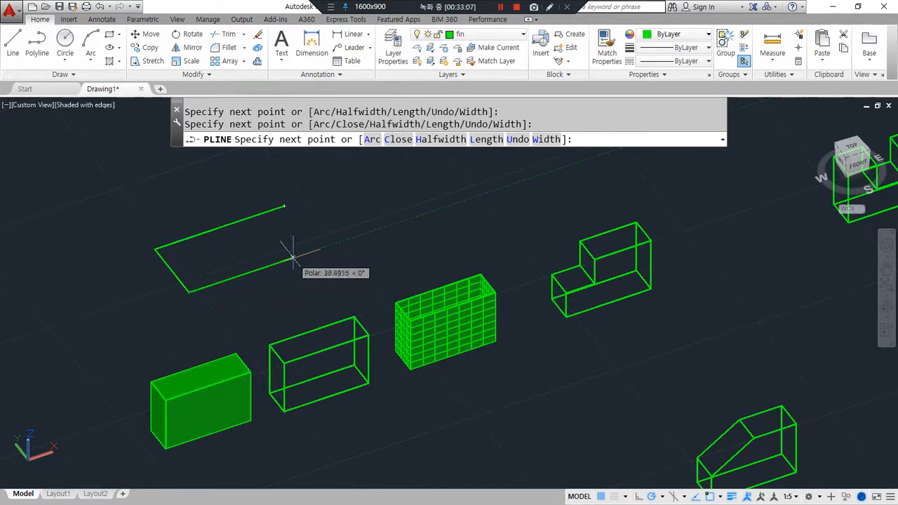
left_click(245, 274)
key("Return")
- Extrude the open three-segment polyline upward to a freely picked height taller than the neighbouring boxes
mouse_move(293, 289)
left_mouse_down()
mouse_move(167, 287)
mouse_move(354, 247)
mouse_move(279, 302)
left_mouse_up()
key("Escape")
type("ext")
key("Return")
left_click(222, 284)
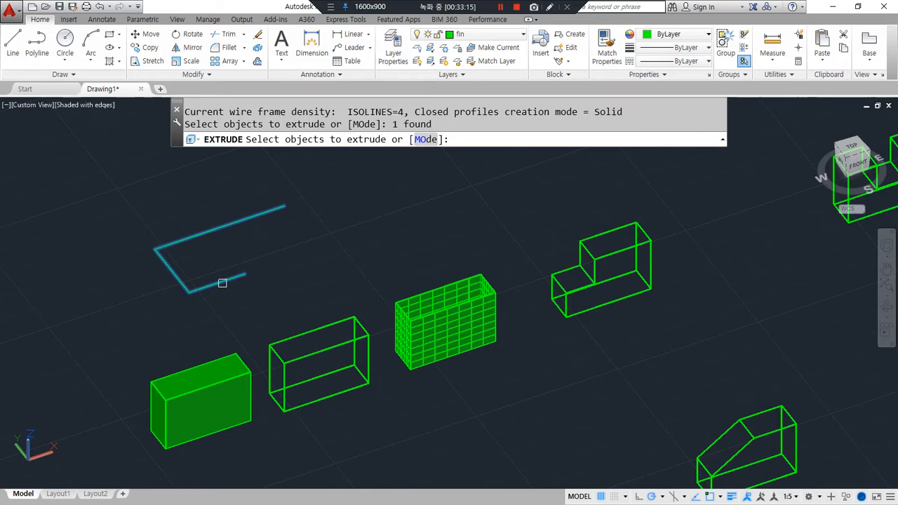
key("Return")
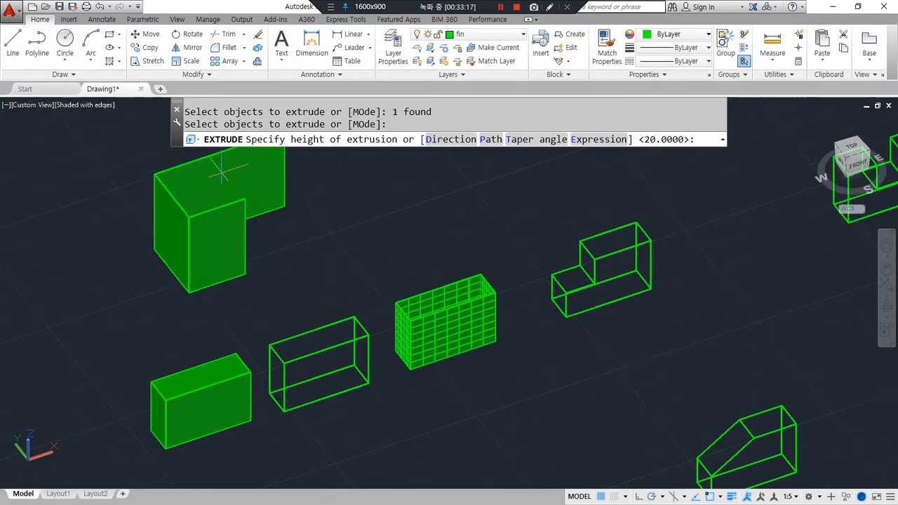
left_click(226, 177)
middle_click_drag(326, 260, 281, 297, "shift")
scroll(481, 293, "up", 5)
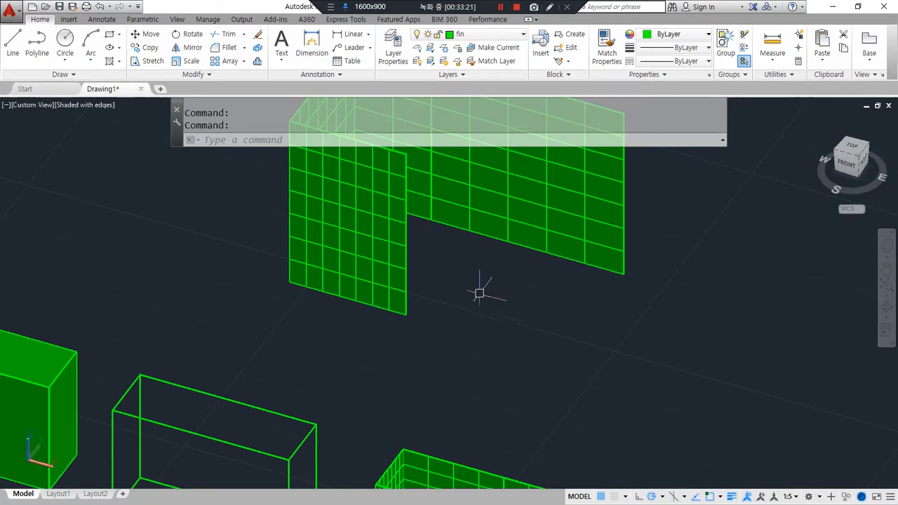
scroll(480, 291, "down", 4)
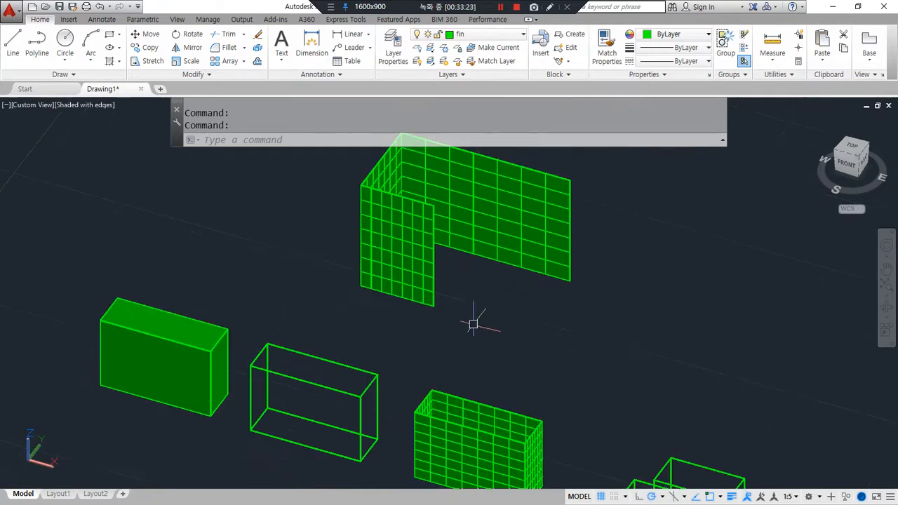
mouse_move(524, 459)
left_mouse_down()
mouse_move(463, 455)
mouse_move(517, 444)
left_mouse_up()
mouse_move(467, 309)
left_mouse_down()
mouse_move(425, 315)
mouse_move(592, 271)
mouse_move(507, 331)
left_mouse_up()
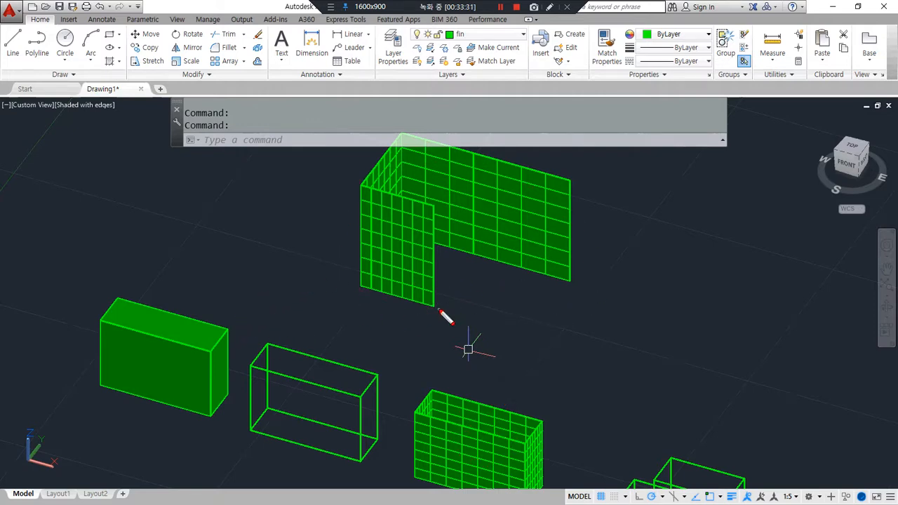
mouse_move(484, 343)
left_mouse_down()
mouse_move(467, 254)
mouse_move(494, 337)
left_mouse_up()
mouse_move(544, 313)
left_mouse_down()
mouse_move(517, 356)
mouse_move(495, 365)
left_mouse_up()
left_click_drag(504, 307, 571, 367)
key("Escape")
- Draw a closed polyline whose last sides cross over its first side, in the empty area beside the open wall
middle_click_drag(602, 315, 581, 311)
type("pl")
key("Return")
left_click(758, 346)
left_click(613, 307)
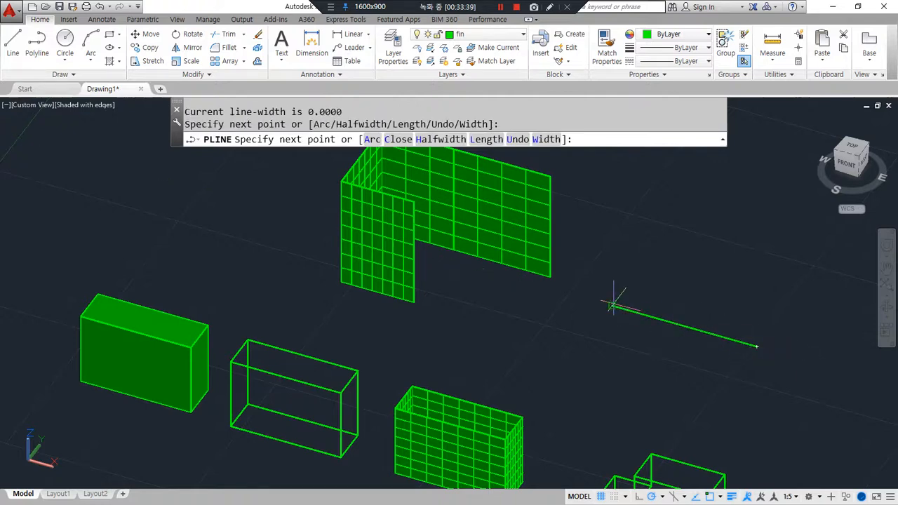
left_click(577, 353)
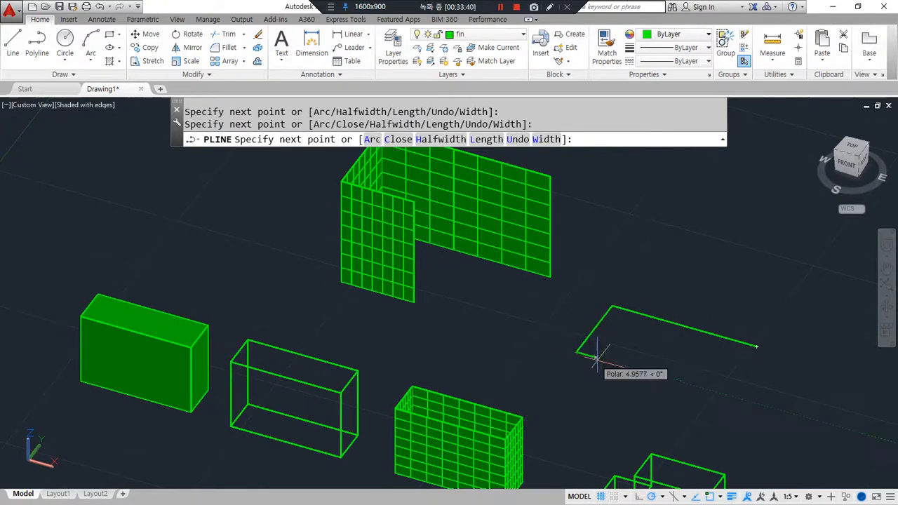
left_click(674, 384)
left_click(738, 301)
left_click(756, 346)
key("Return")
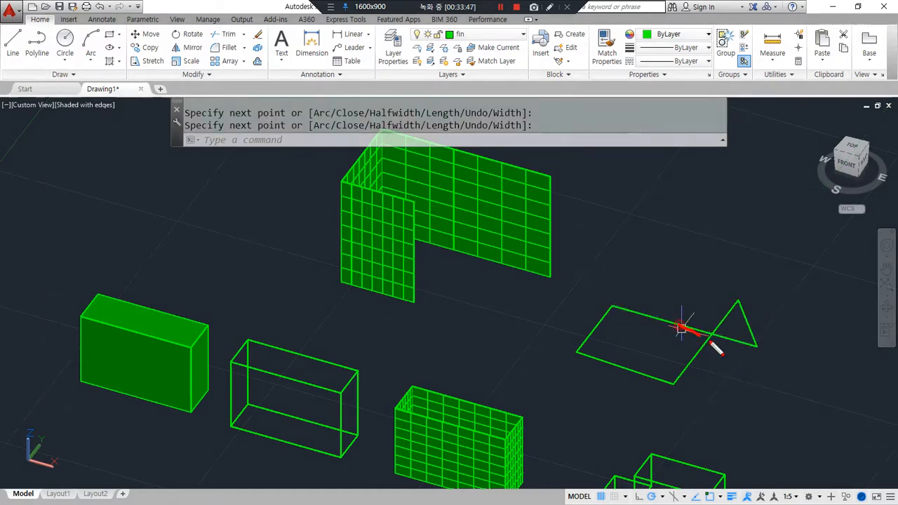
- Try to extrude the self-crossing polyline
mouse_move(718, 325)
left_mouse_down()
mouse_move(695, 353)
mouse_move(743, 367)
left_mouse_up()
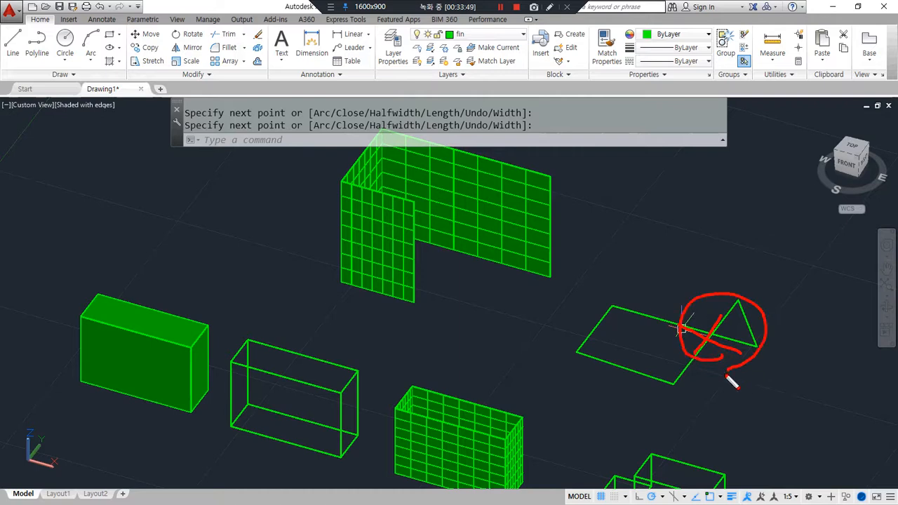
key("Escape")
type("ext")
key("Return")
left_click(695, 355)
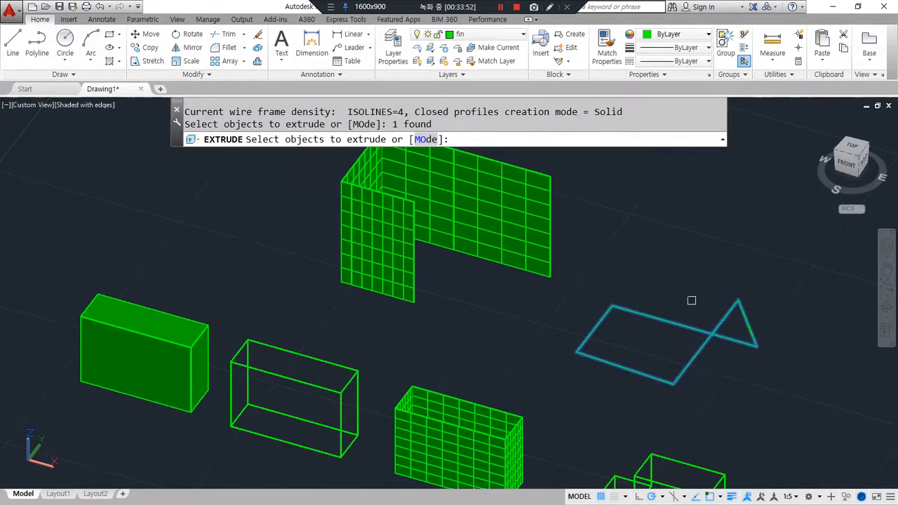
left_click(687, 360)
key("Return")
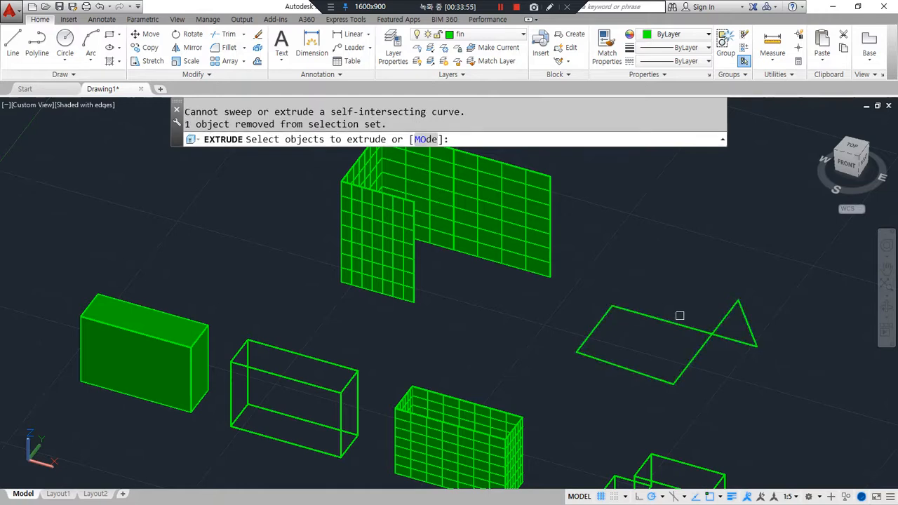
left_click(688, 359)
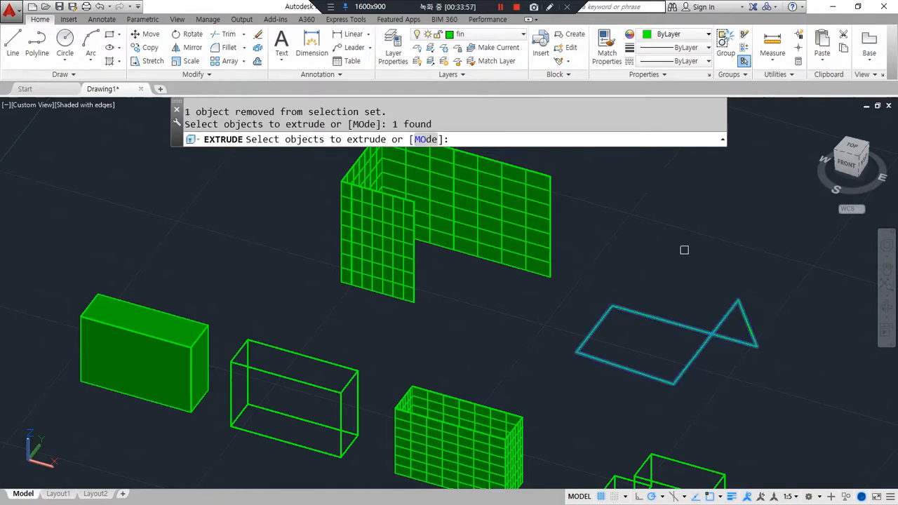
key("Return")
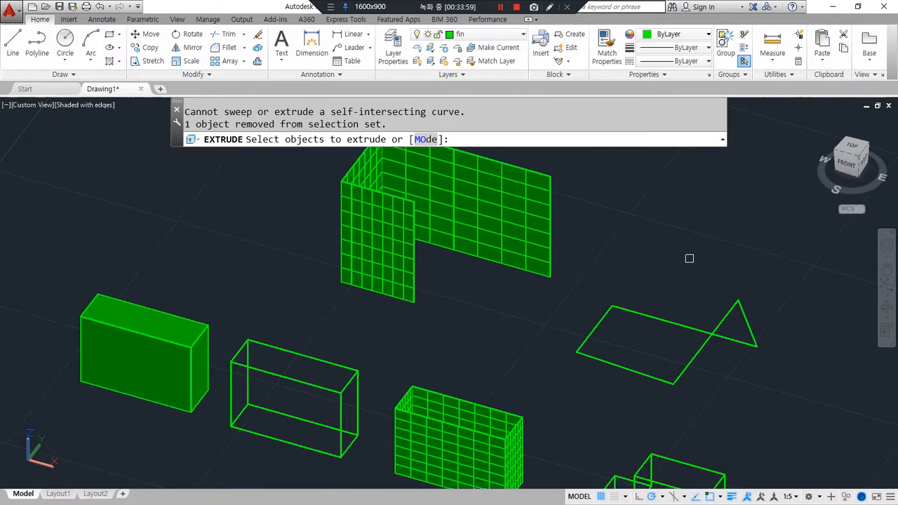
key("Escape")
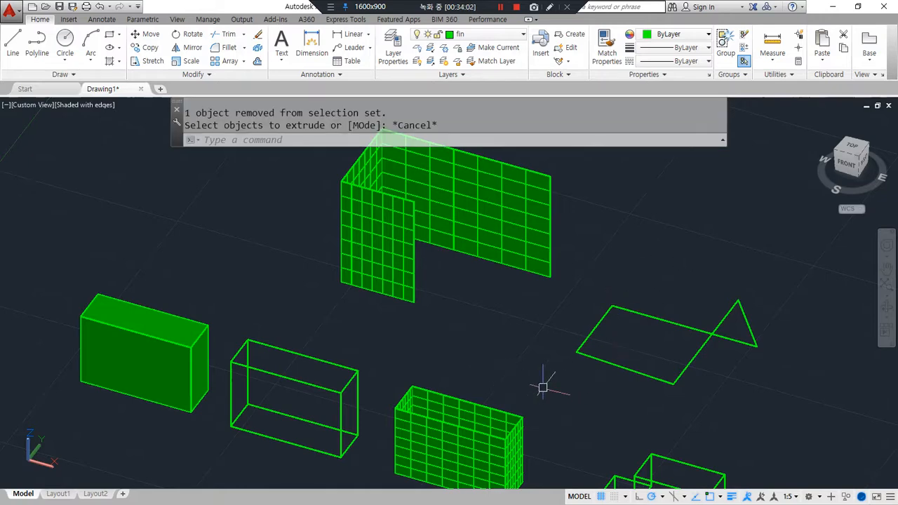
left_click_drag(475, 292, 547, 311)
key("Escape")
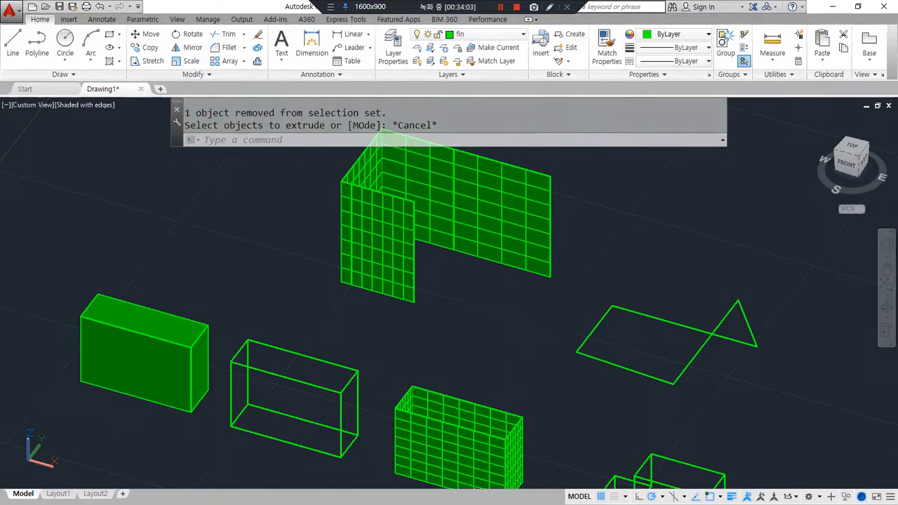
scroll(527, 296, "down", 4)
key("Escape")
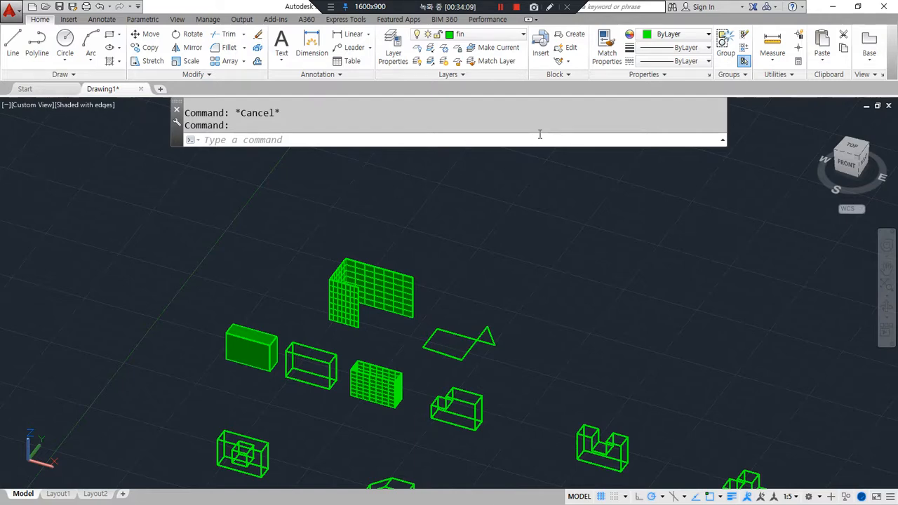
- Erase the open-topped walls that were extruded from the four separate lines
scroll(350, 213, "up", 3)
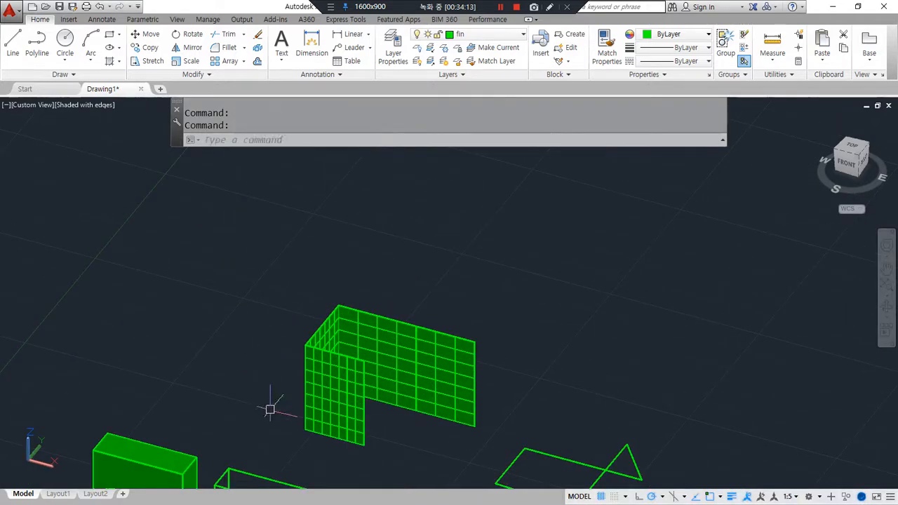
middle_click_drag(267, 407, 258, 261)
left_click(441, 457)
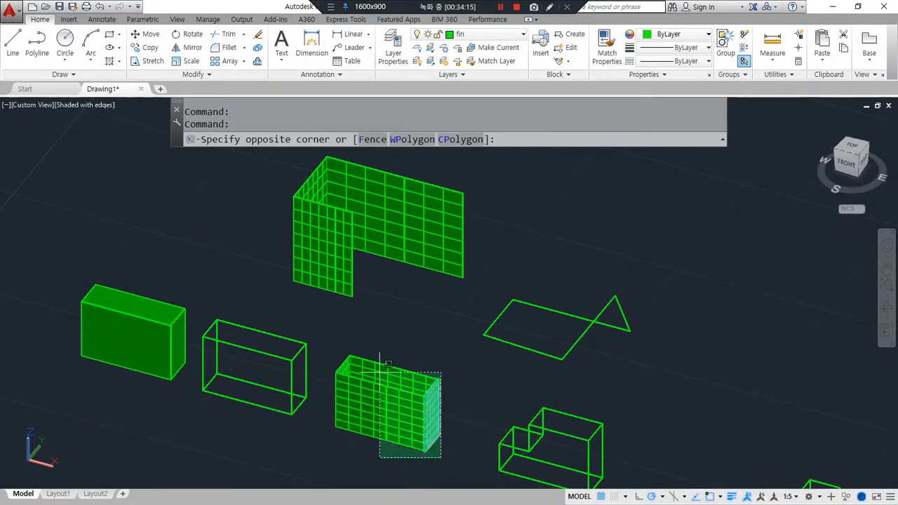
left_click(338, 339)
type("e")
key("Return")
- Erase the self-crossing polyline and the wall surface extruded from the open polyline
left_click(591, 357)
left_click(516, 277)
type("e")
key("Return")
left_click(465, 327)
left_click(273, 190)
type("e")
key("Return")
- Copy the base lines of the wireframe box to the empty area beside it
type("cp")
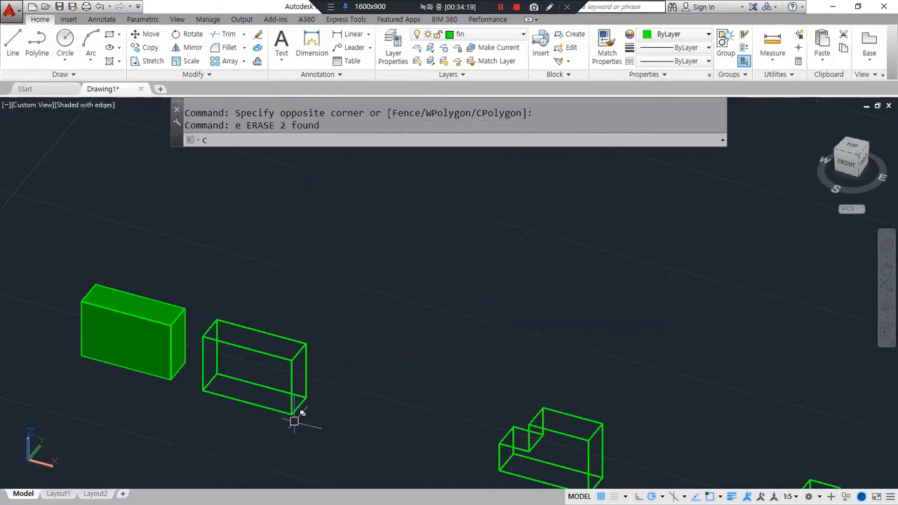
key("Return")
left_click(198, 356)
left_click(351, 427)
key("Return")
left_click(324, 421)
left_click(456, 456)
key("Escape")
- Erase the stray geometry near the copied base outline, keeping only its four lines
left_click(420, 406)
left_click(427, 426)
type("e")
key("Return")
left_click(430, 415)
left_click(416, 404)
key("Return")
- Select the sides of the copied rectangle one by one to check whether they are separate lines, and clear the selection
scroll(379, 435, "up", 4)
middle_click_drag(426, 445, 521, 457, "shift")
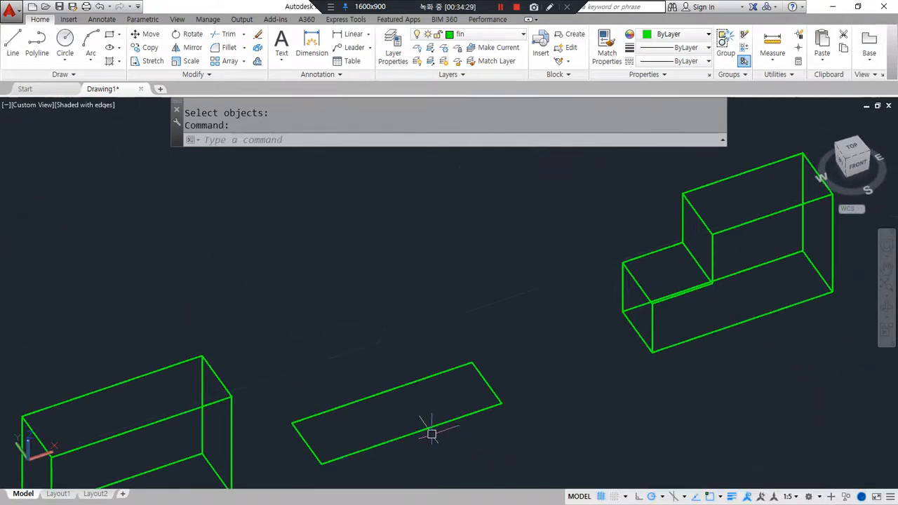
middle_click_drag(428, 427, 428, 341, "shift")
scroll(427, 341, "up", 2)
left_click(412, 327)
left_click(506, 260)
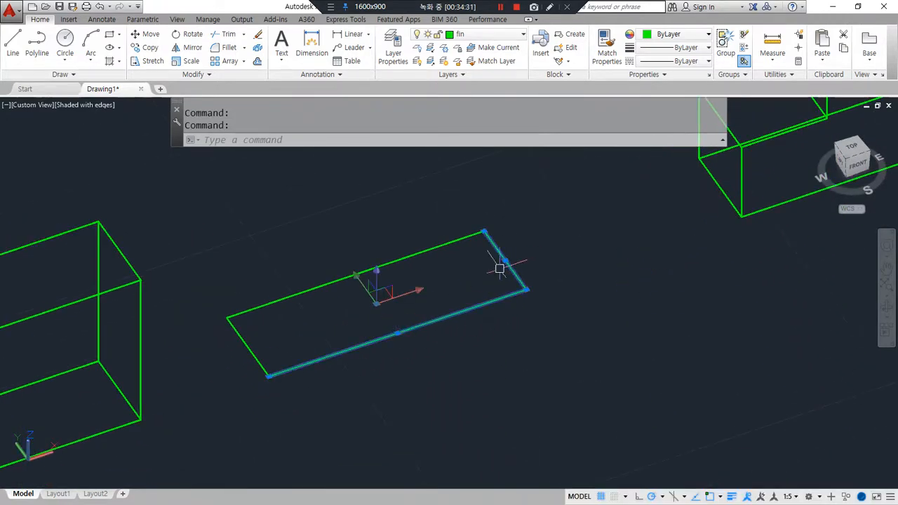
left_click(346, 281)
left_click(253, 357)
key("Escape")
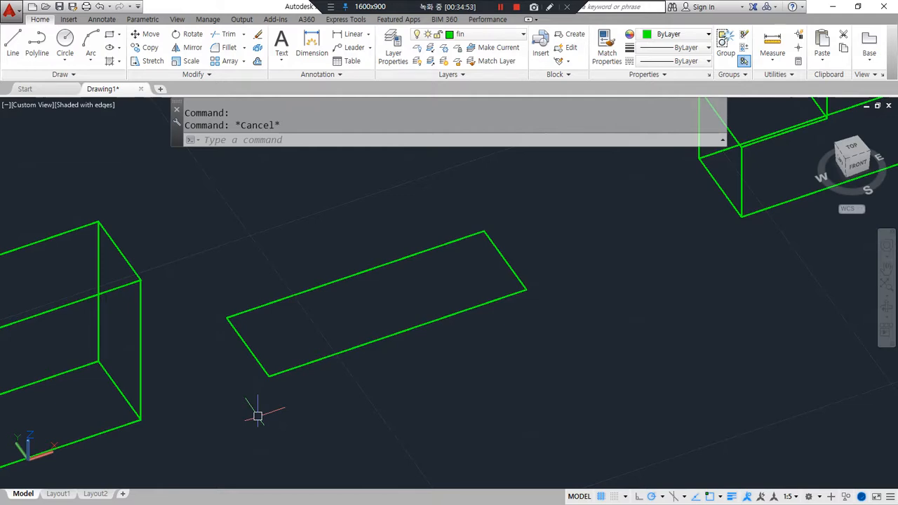
- Join the four lines of the copied rectangle into one polyline
type("j")
key("Return")
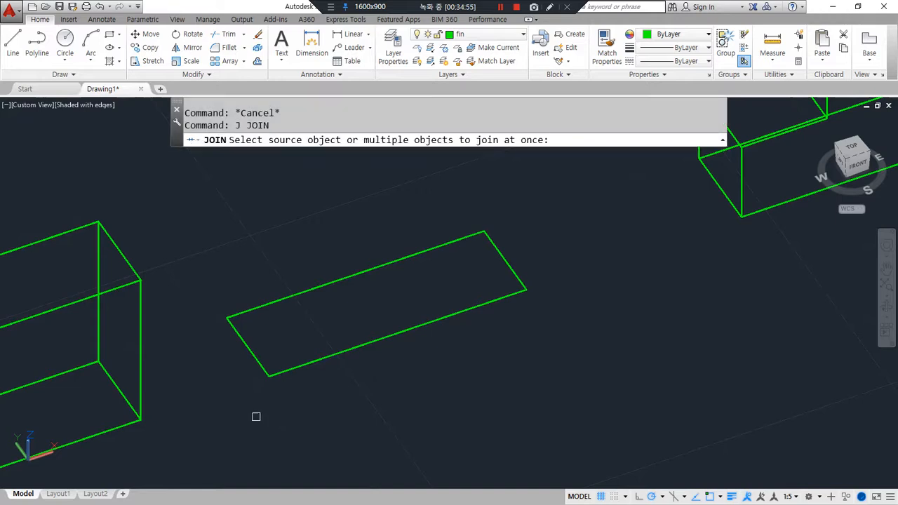
left_click(538, 374)
left_click(234, 209)
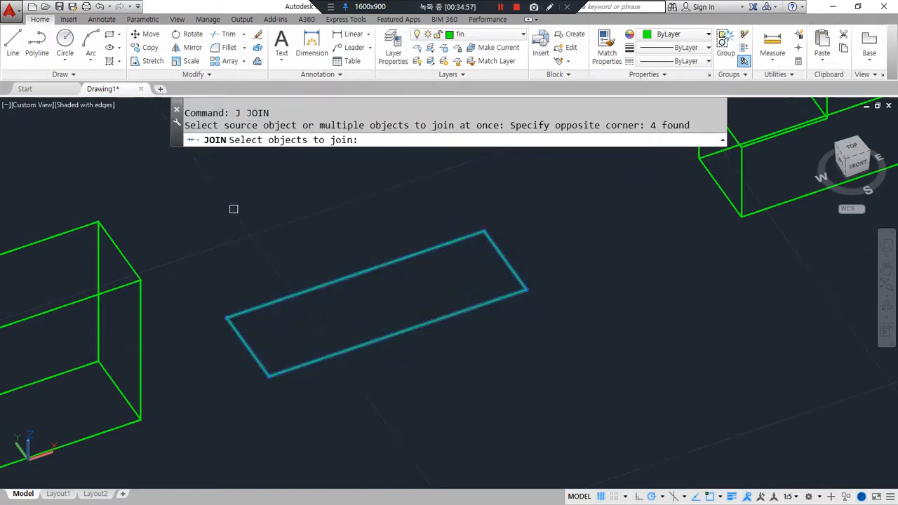
key("Return")
- Explode the joined rectangle back into separate lines
left_click(287, 294)
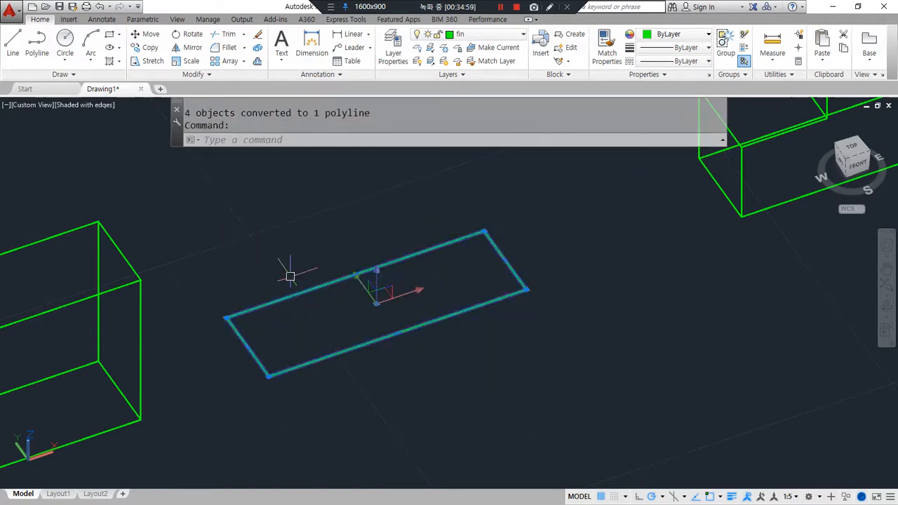
type("x")
key("Return")
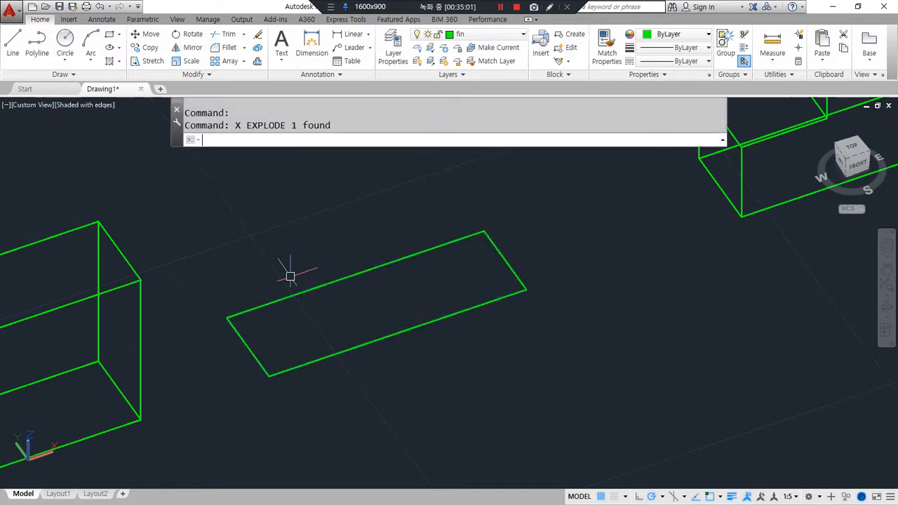
- Convert one side of the exploded rectangle to a polyline with PEDIT, join the other three sides to it, and check it by selecting it
type("pe")
key("Return")
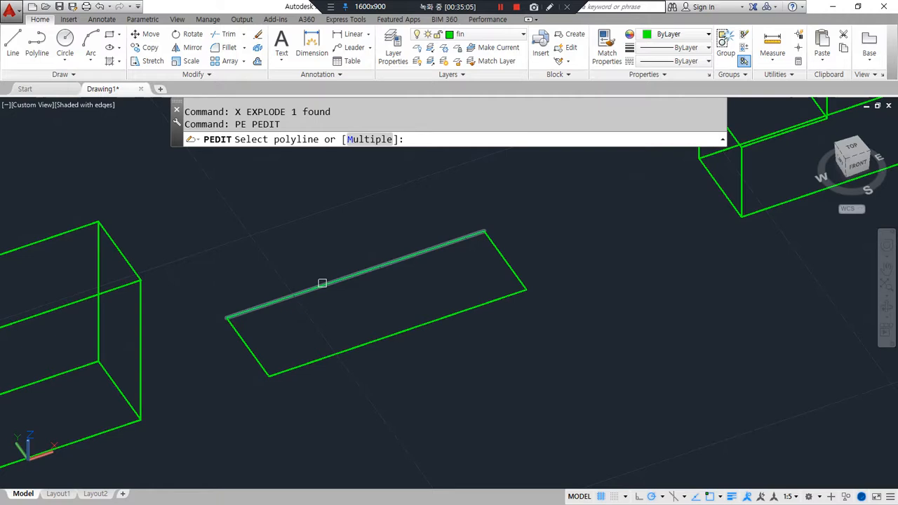
left_click(323, 285)
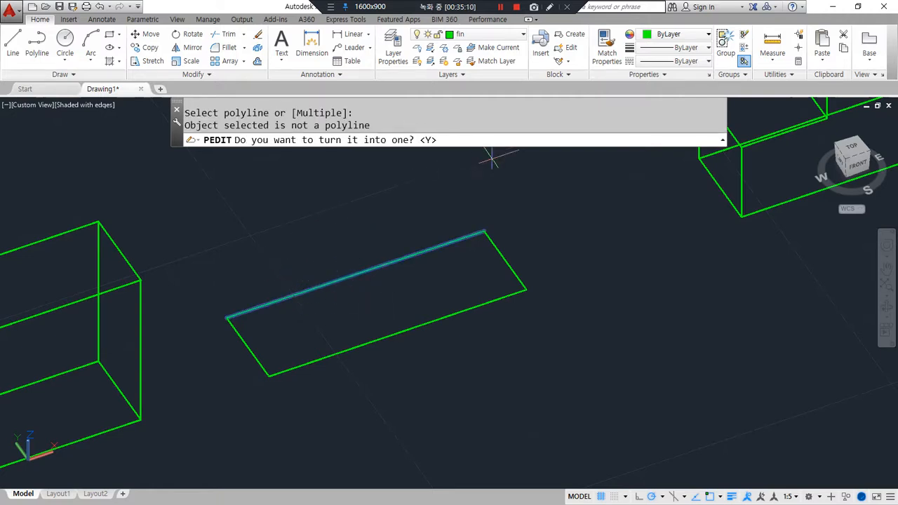
key("Return")
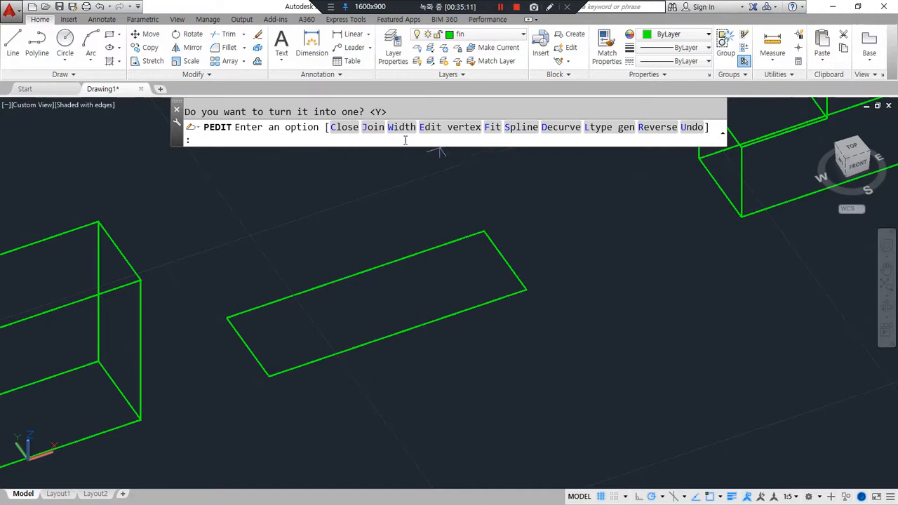
left_click(372, 134)
left_click(548, 321)
left_click(507, 267)
left_click(258, 363)
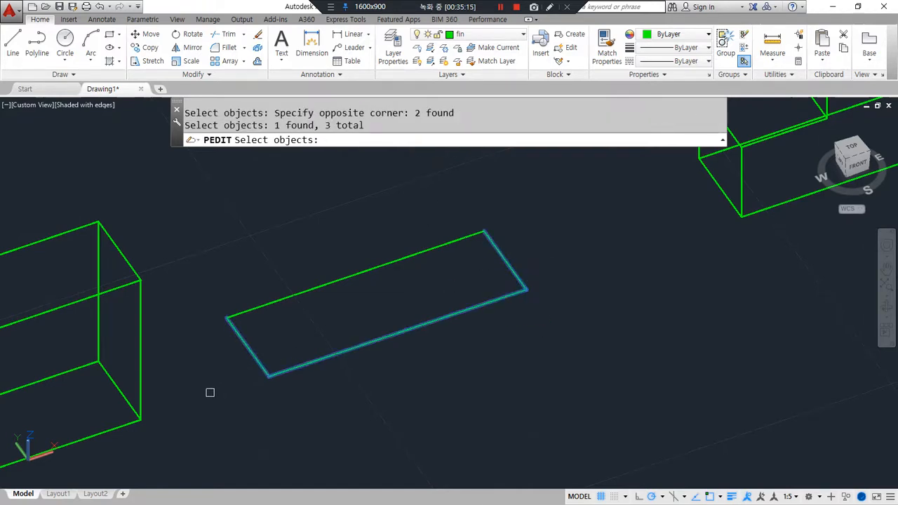
key("Return")
key("Return")
left_click(288, 297)
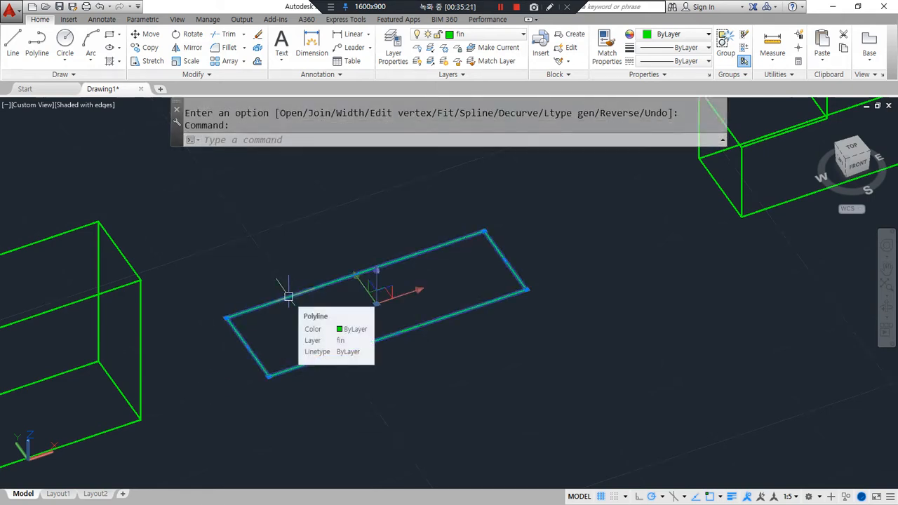
key("Escape")
- Extrude the joined rectangle to a height of 20
type("ext")
key("Return")
left_click(310, 291)
key("Return")
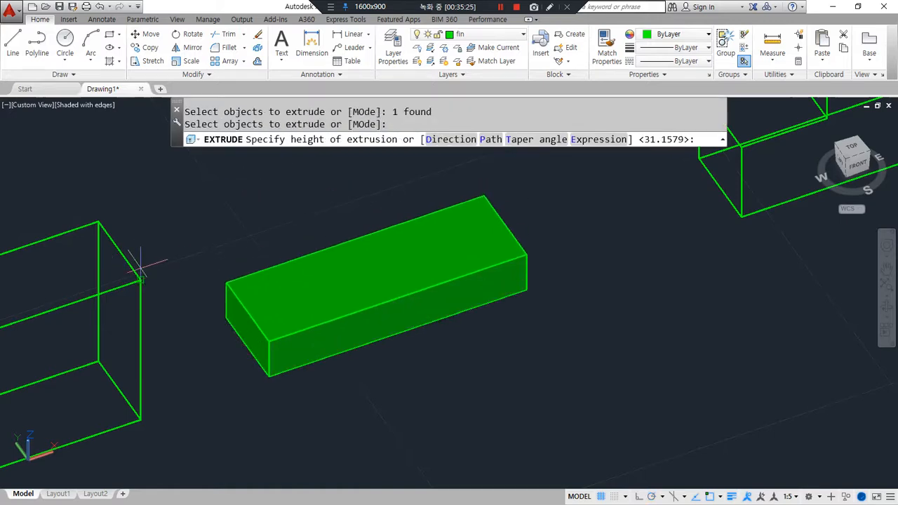
type("20")
key("Return")
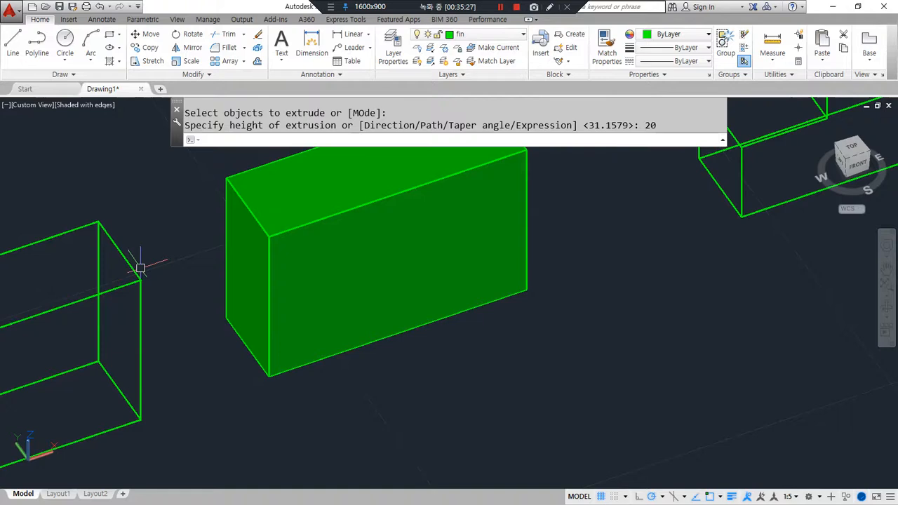
key("Escape")
- Erase all the solids in the drawing with one crossing selection
scroll(141, 268, "down", 8)
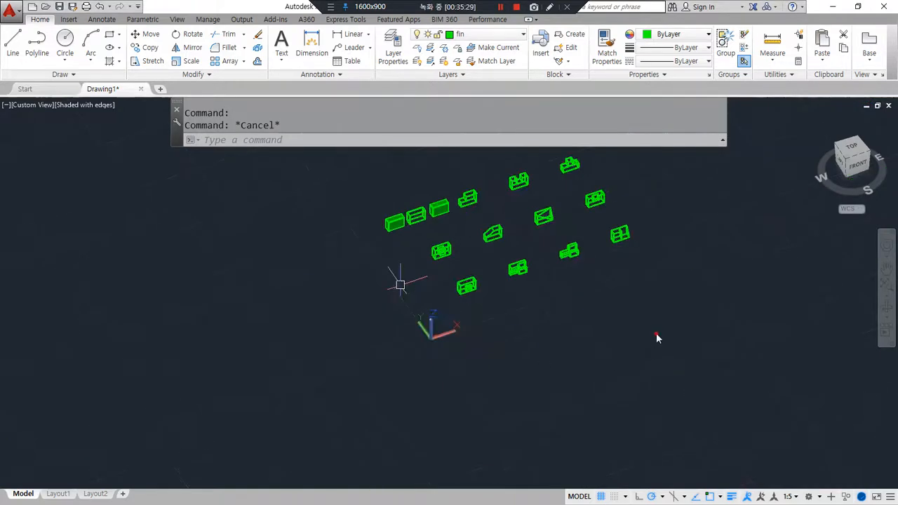
left_click(662, 313)
left_click(329, 160)
type("e")
key("Return")
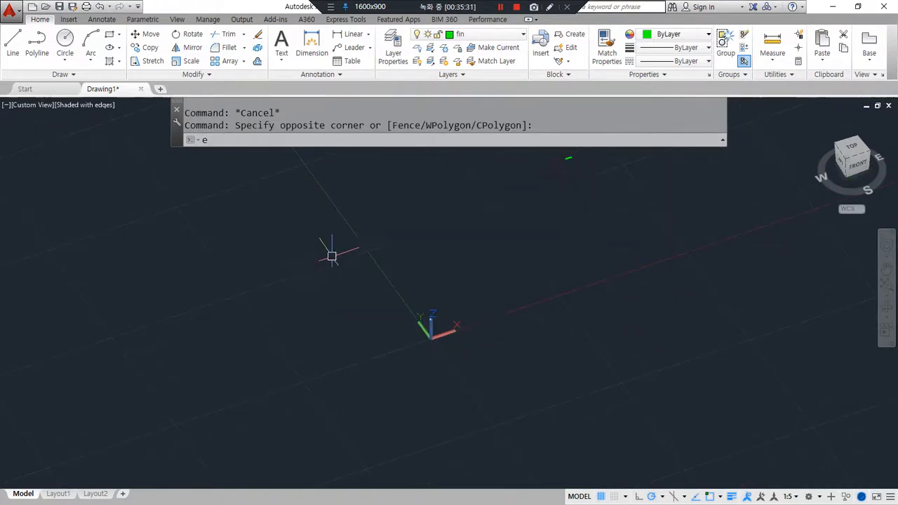
- Erase the remaining green piece of geometry and reset the view with Zoom All
type("z")
key("Return")
key("Escape")
key("Escape")
middle_click_drag(565, 199, 506, 292)
left_click(579, 290)
left_click(427, 206)
type("z")
key("Return")
type("a")
scroll(437, 307, "up", 3)
key("Return")
middle_click_drag(298, 362, 245, 275)
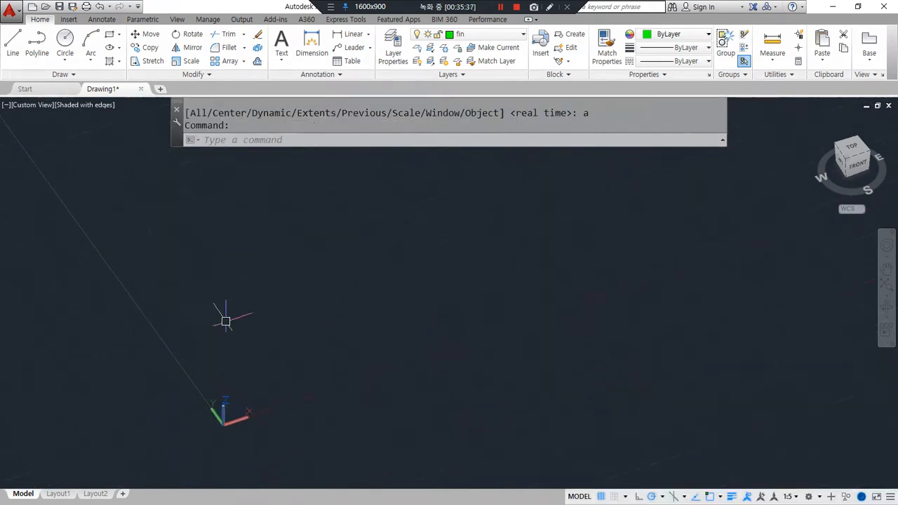
- Draw a circle with a radius of 20 near the origin
type("c")
key("Return")
left_click(253, 374)
type("20")
key("Return")
- Copy the circle a short distance along the X axis so that the two circles overlap
scroll(317, 377, "up", 3)
type("cp")
key("Return")
left_click(268, 382)
left_click(207, 377)
key("Return")
left_click(197, 377)
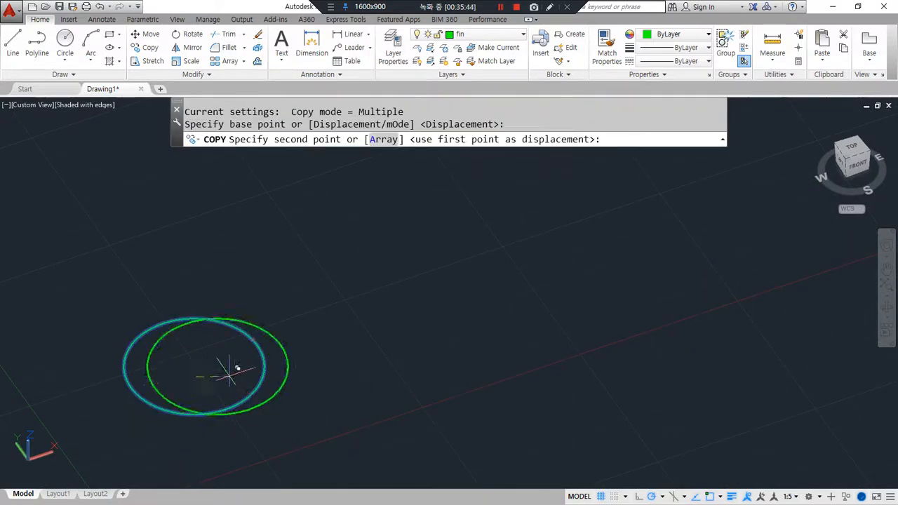
left_click(298, 354)
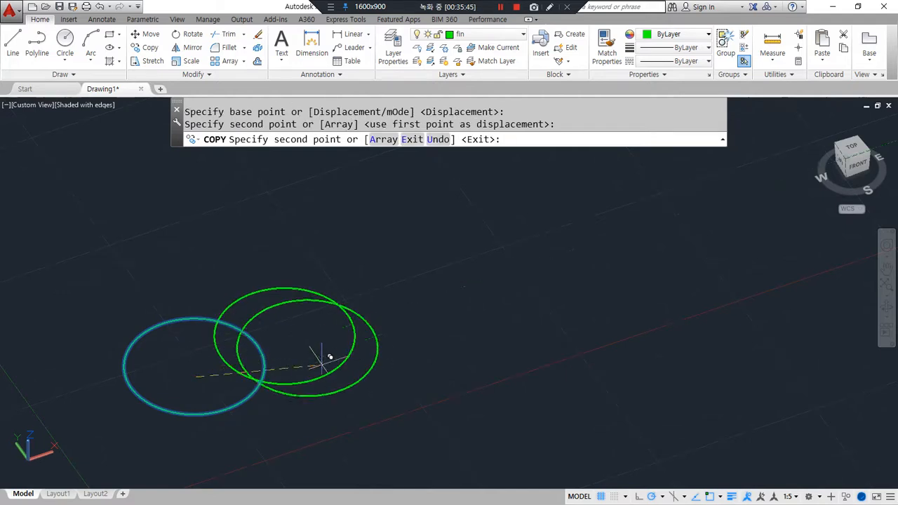
key("Return")
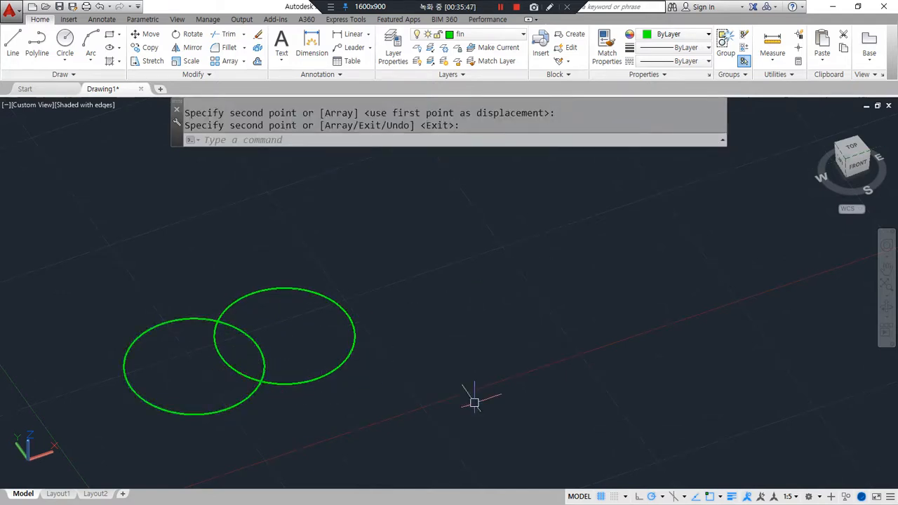
- Preview extruding the two overlapping circles together, and cancel without setting a height
type("ex")
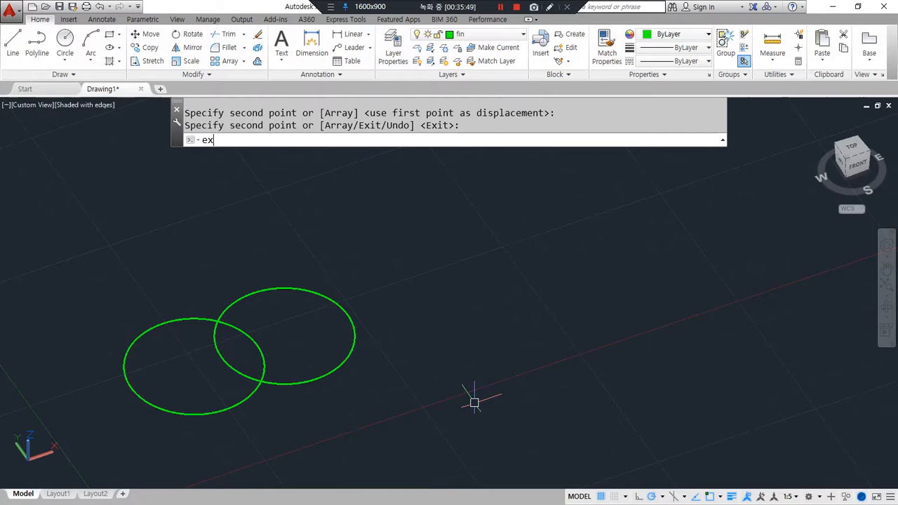
type("t")
key("Return")
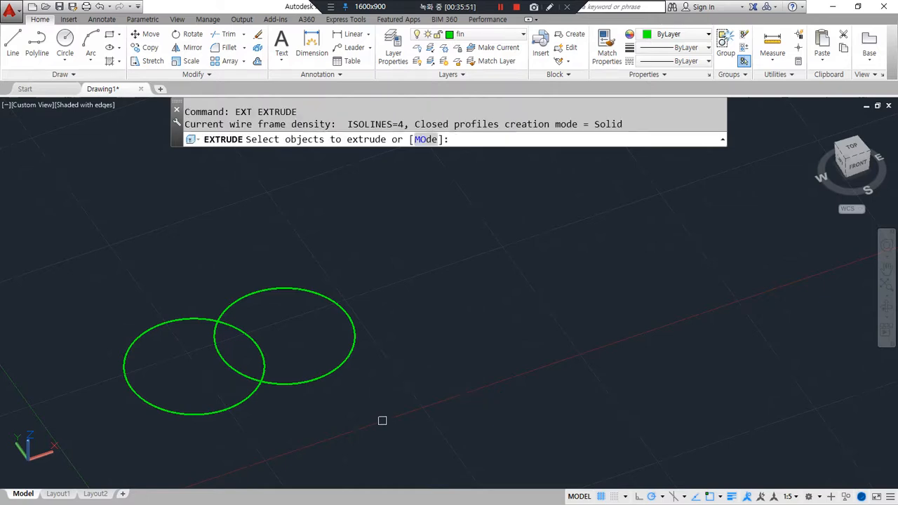
left_click(339, 439)
left_click(190, 354)
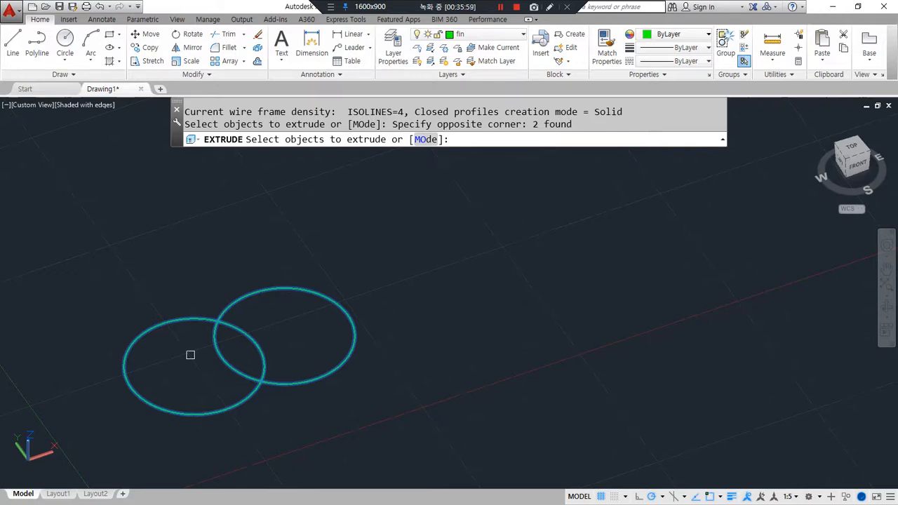
key("Return")
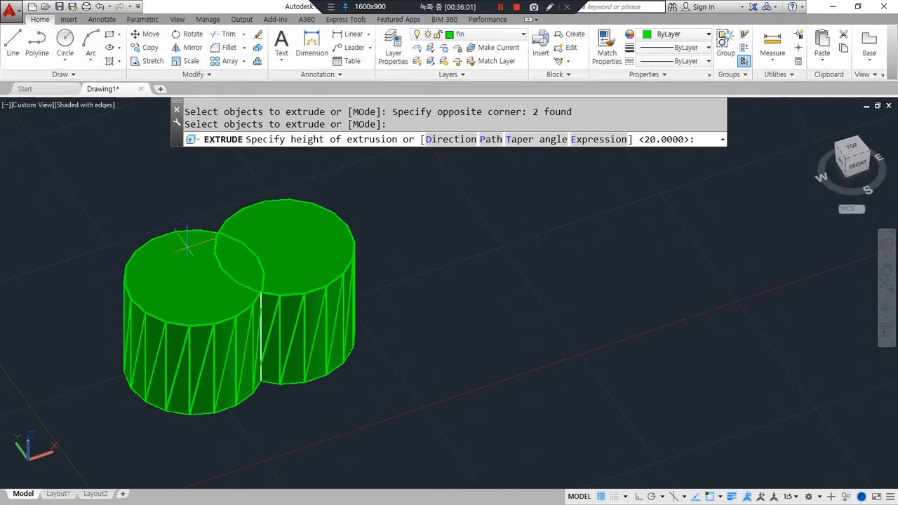
key("Escape")
mouse_move(148, 405)
left_mouse_down()
mouse_move(255, 400)
mouse_move(257, 353)
mouse_move(188, 317)
mouse_move(146, 325)
left_mouse_up()
mouse_move(244, 294)
left_mouse_down()
mouse_move(214, 316)
mouse_move(287, 380)
left_mouse_up()
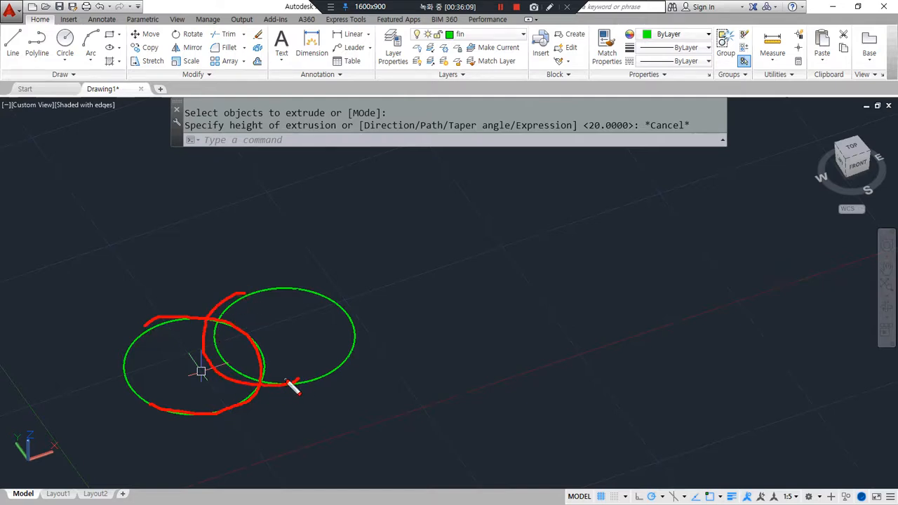
key("Escape")
type("pl")
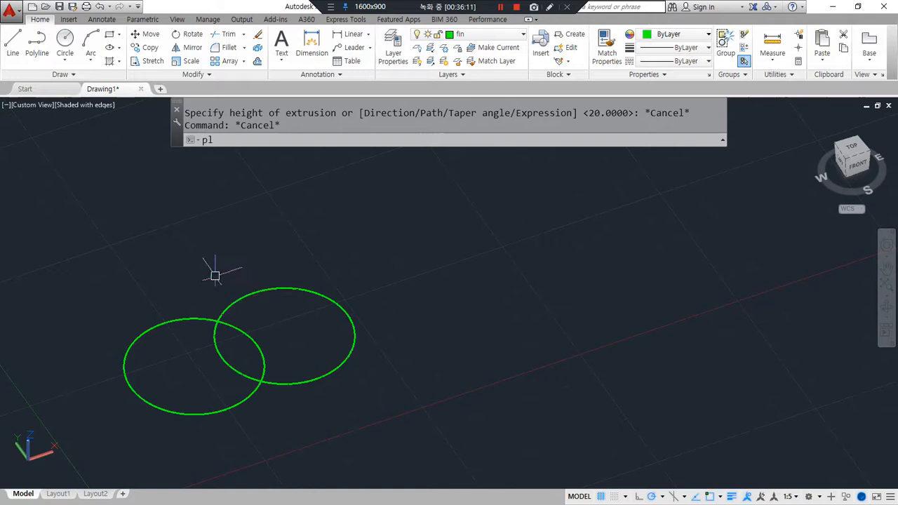
key("Return")
left_click(79, 278)
key("Escape")
key("Escape")
- Draw a rectangle behind the circles and a second, smaller rectangle overlapping one of its sides
type("rec")
key("Return")
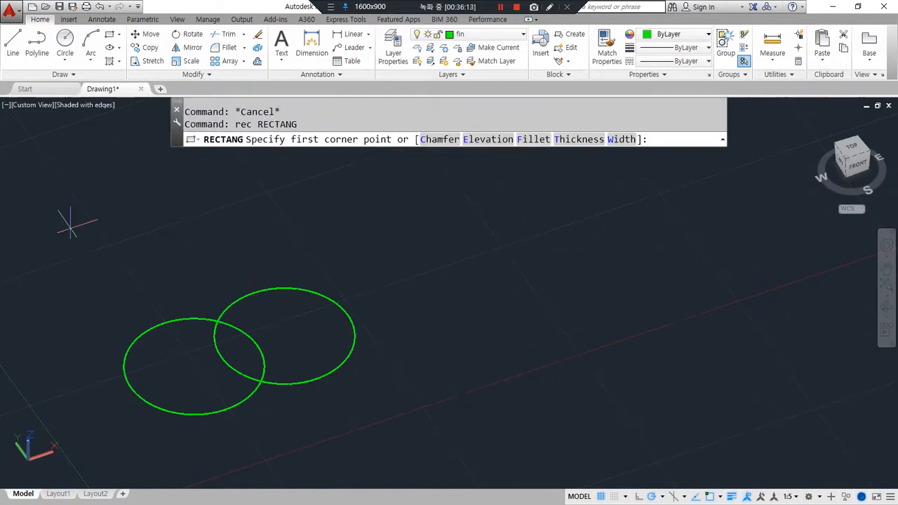
left_click(68, 214)
left_click(220, 243)
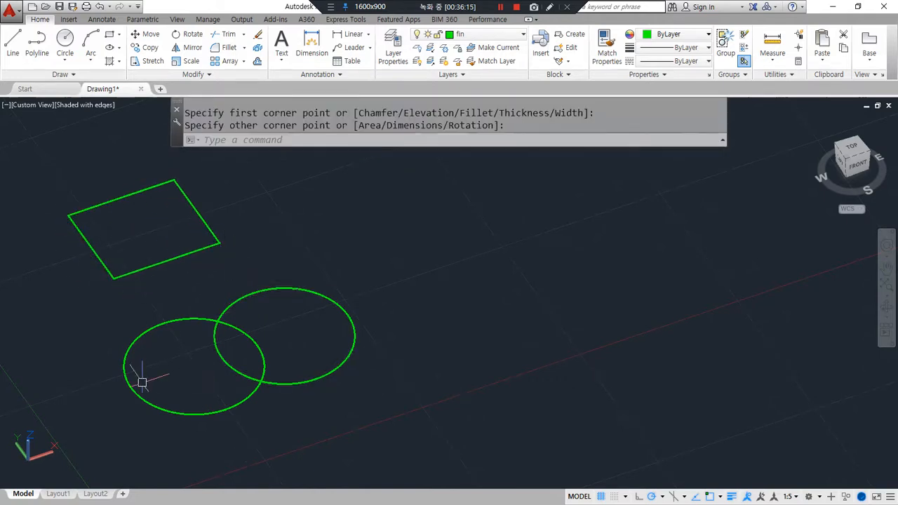
key("Return")
left_click(238, 171)
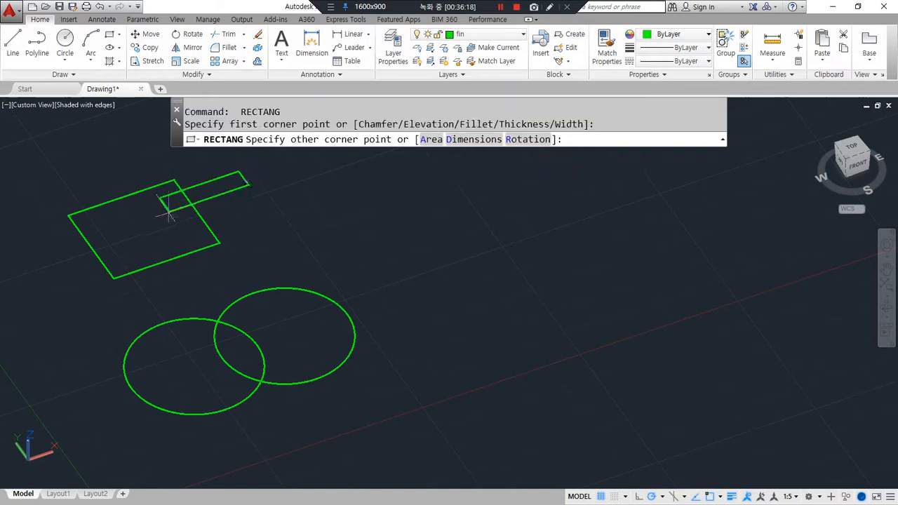
left_click(160, 240)
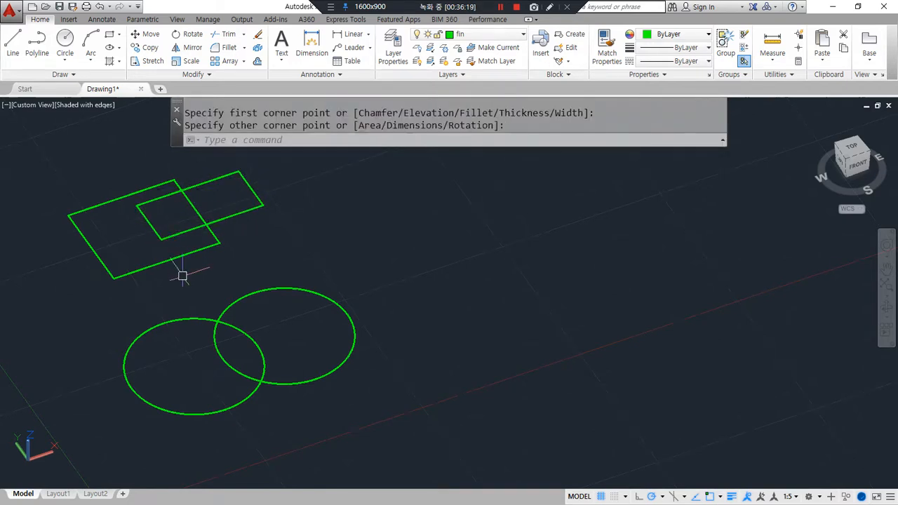
mouse_move(138, 186)
left_mouse_down()
mouse_move(205, 190)
mouse_move(186, 253)
left_mouse_up()
mouse_move(211, 181)
left_mouse_down()
mouse_move(163, 229)
mouse_move(259, 207)
left_mouse_up()
- Draw a closed five-point polyline that crosses itself, beside the overlapping rectangles
type("pl")
key("Return")
left_click(404, 200)
left_click(336, 222)
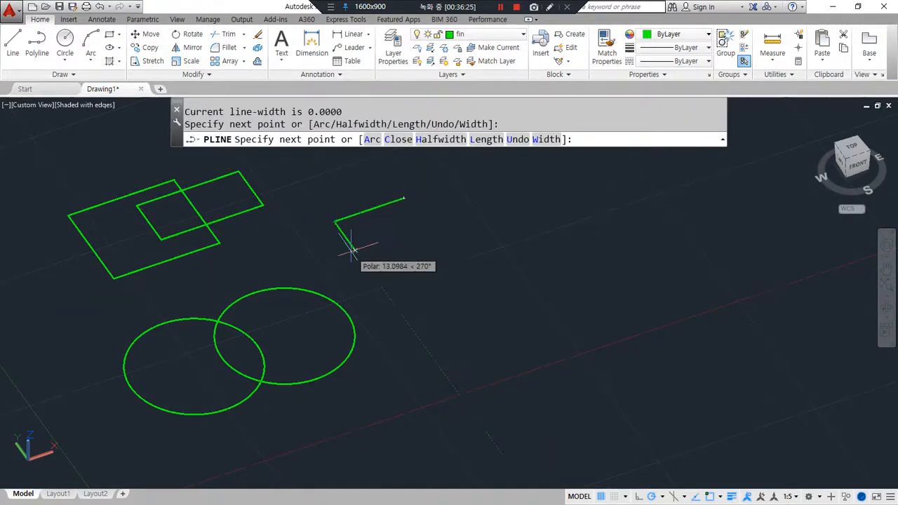
left_click(356, 249)
left_click(398, 237)
left_click(367, 191)
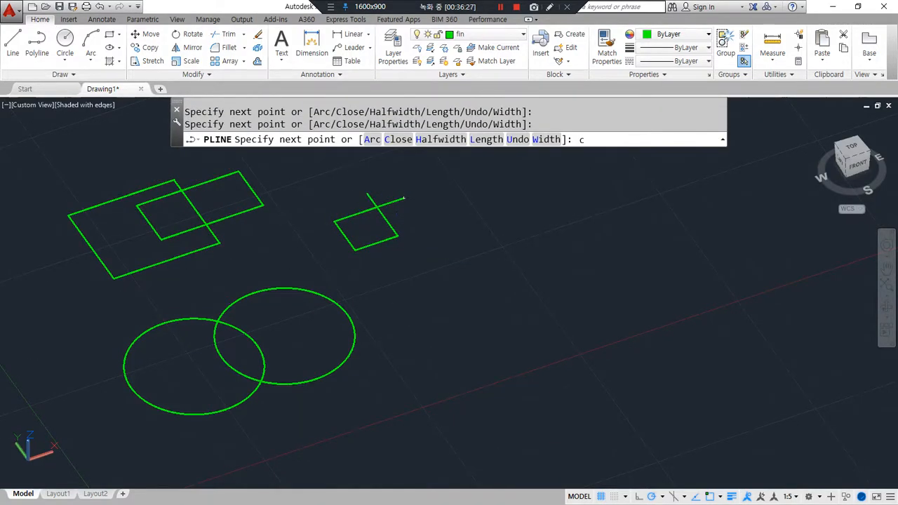
type("c")
key("Return")
- Erase the self-crossing polyline and the two overlapping rectangles, keeping the circles
scroll(367, 204, "up", 3)
left_click(398, 223)
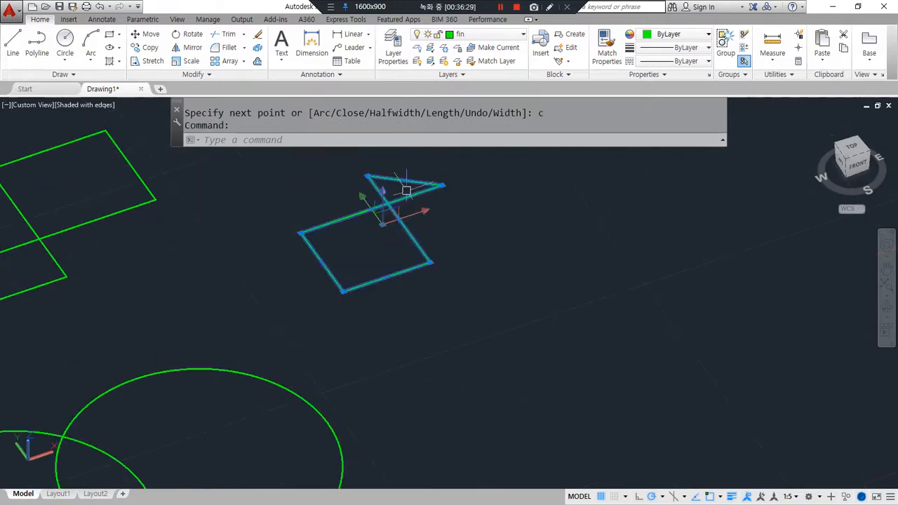
mouse_move(441, 281)
left_mouse_down()
mouse_move(495, 181)
mouse_move(414, 292)
mouse_move(431, 176)
mouse_move(393, 152)
mouse_move(297, 255)
mouse_move(341, 289)
left_mouse_up()
key("Escape")
scroll(176, 243, "down", 2)
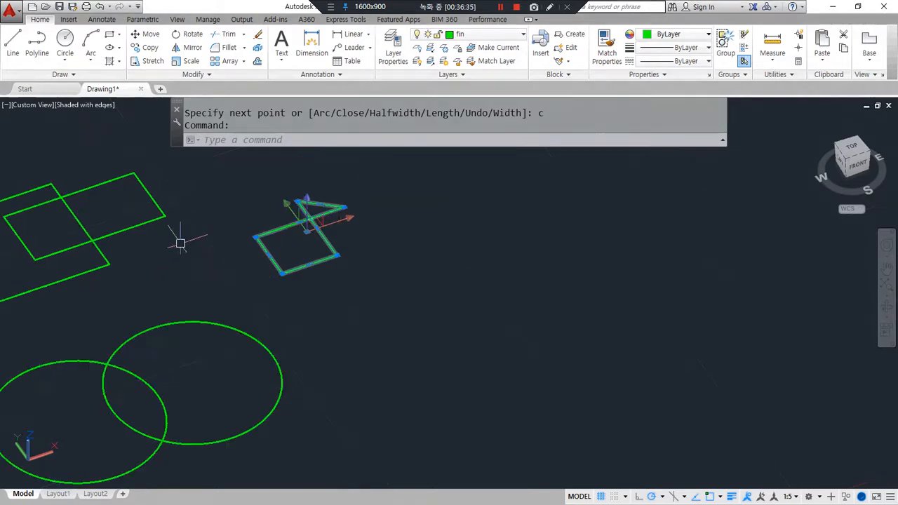
middle_click_drag(165, 273, 336, 250)
left_click(296, 202)
left_click(262, 247)
type("E")
key("Return")
- Extrude both overlapping circles to a height of 20
scroll(357, 315, "down", 2)
type("ext")
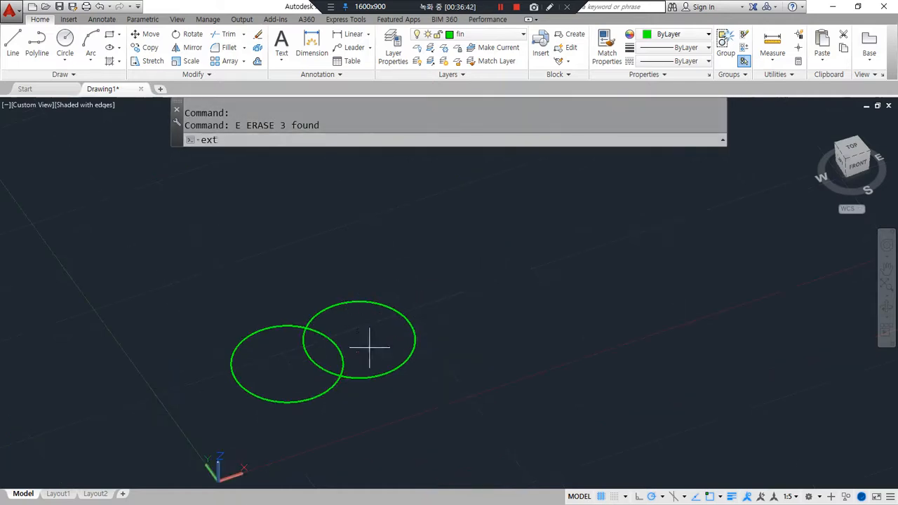
key("Return")
left_click(370, 346)
left_click(301, 397)
key("Return")
type("20")
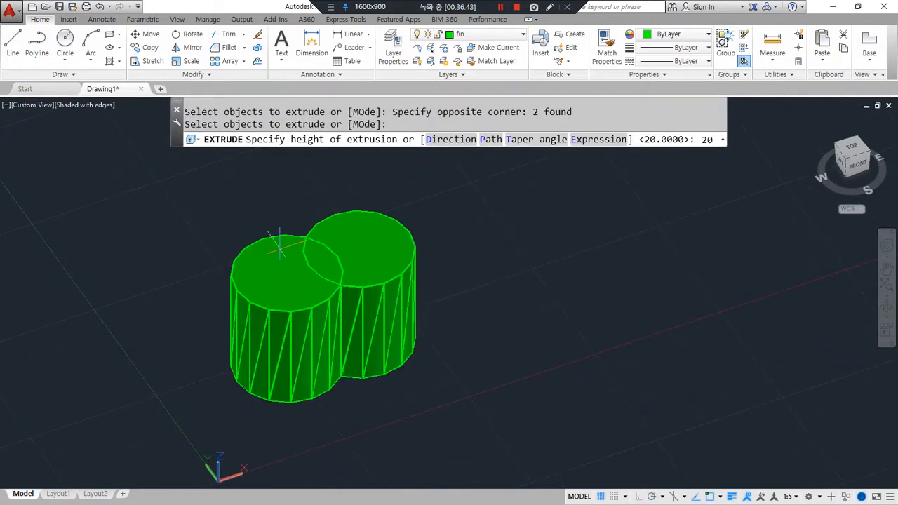
key("Return")
- Copy the pair of overlapping cylinders along the X axis, clear of the original pair
type("cp")
key("Return")
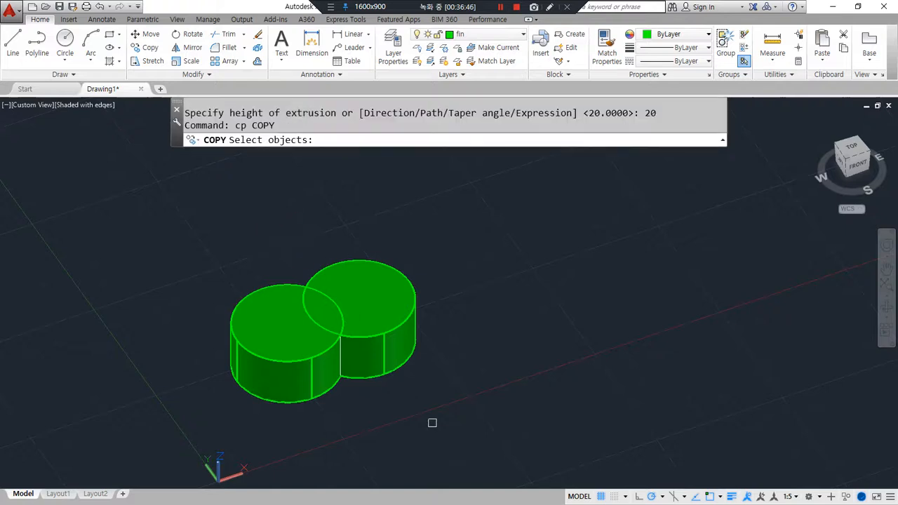
left_click(422, 420)
left_click(257, 281)
key("Return")
left_click(195, 280)
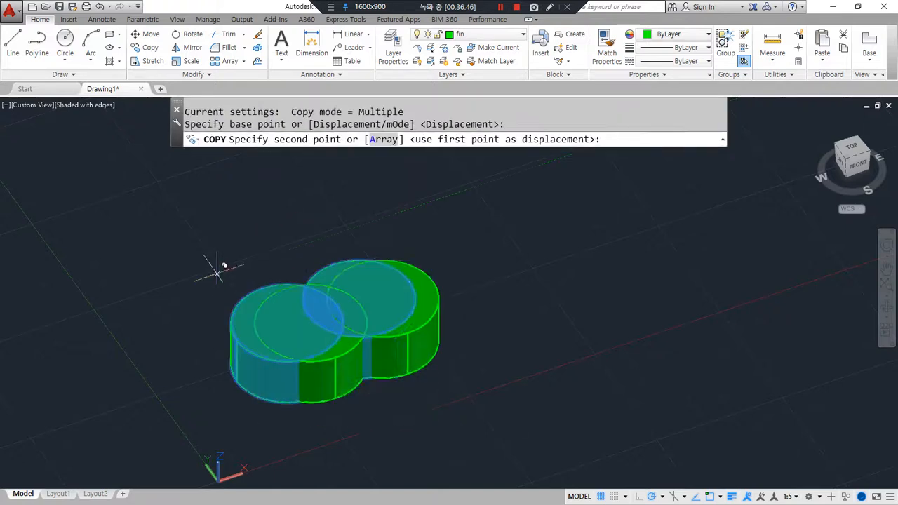
left_click(420, 195)
key("Return")
- Copy both cylinder pairs along the Y axis to make a second row behind them
key("Return")
left_click(638, 421)
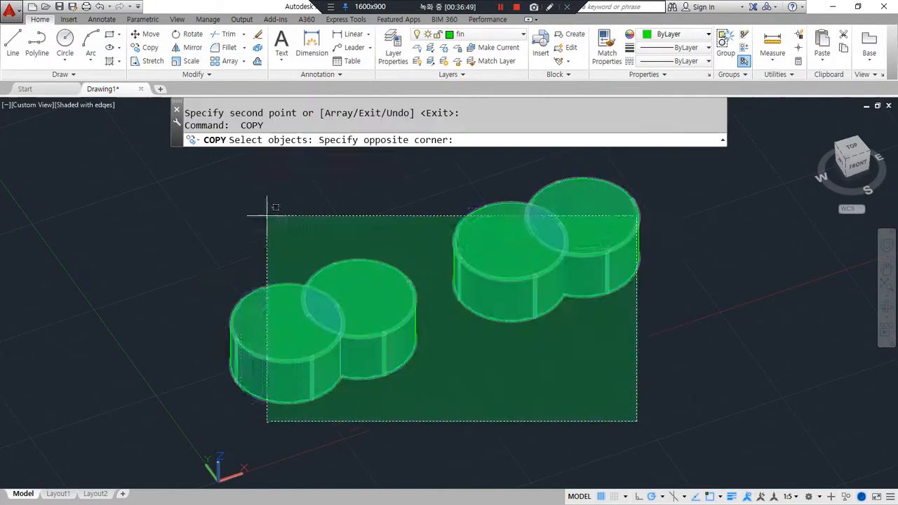
left_click(266, 216)
key("Return")
left_click(176, 257)
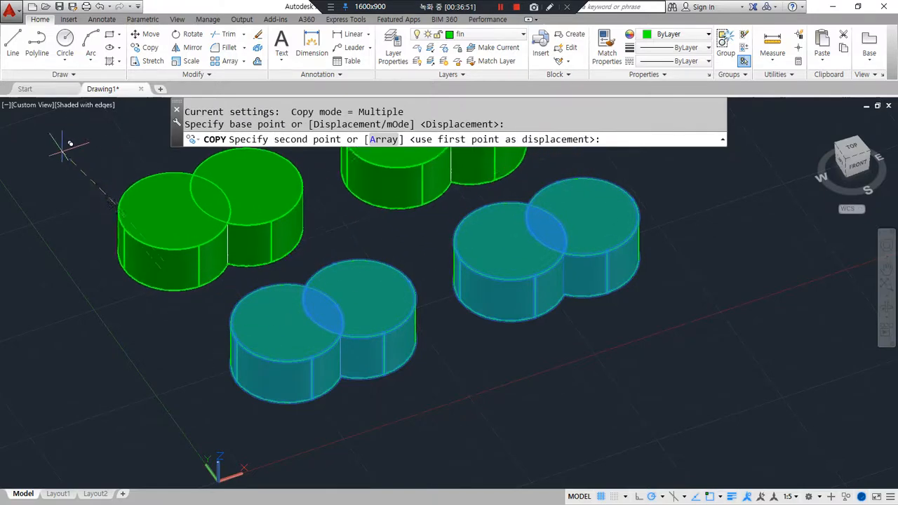
left_click(102, 144)
key("Return")
- Change the visual style to 2D Wireframe for the four cylinder pairs
middle_click_drag(327, 251, 313, 308)
key("Escape")
type("sha")
key("Return")
type("2")
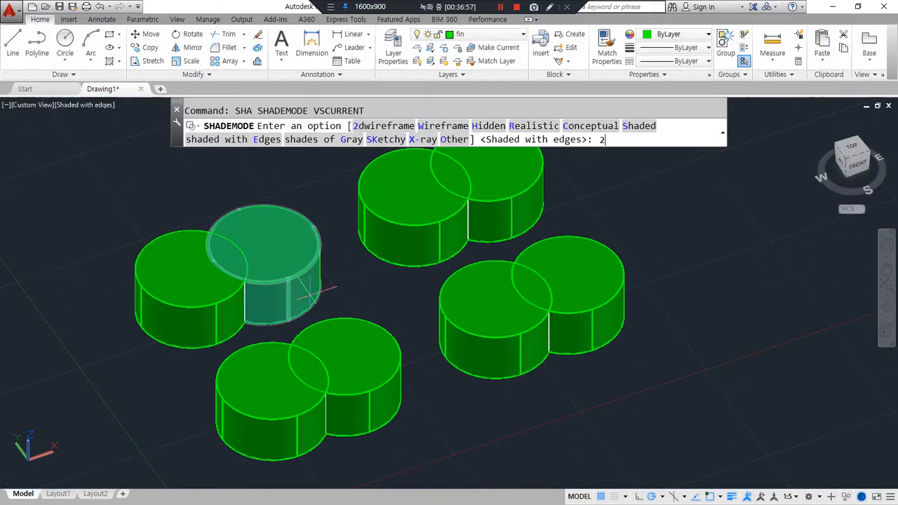
type("d")
key("Return")
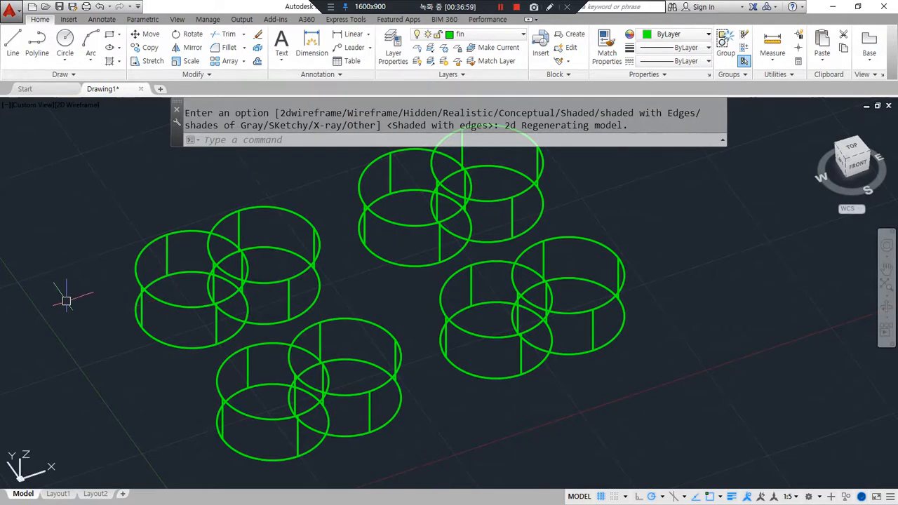
- Change the visual style of the four cylinder pairs to Conceptual
type("sha")
key("Return")
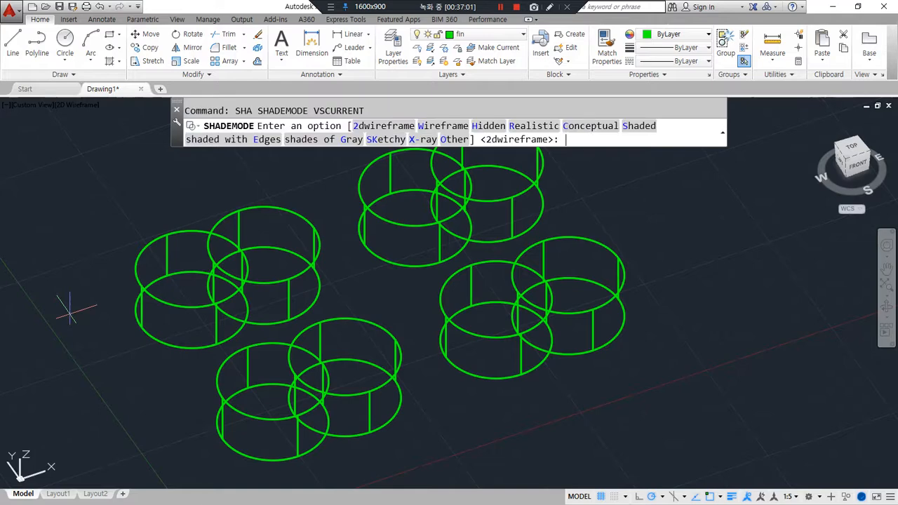
type("c")
key("Return")
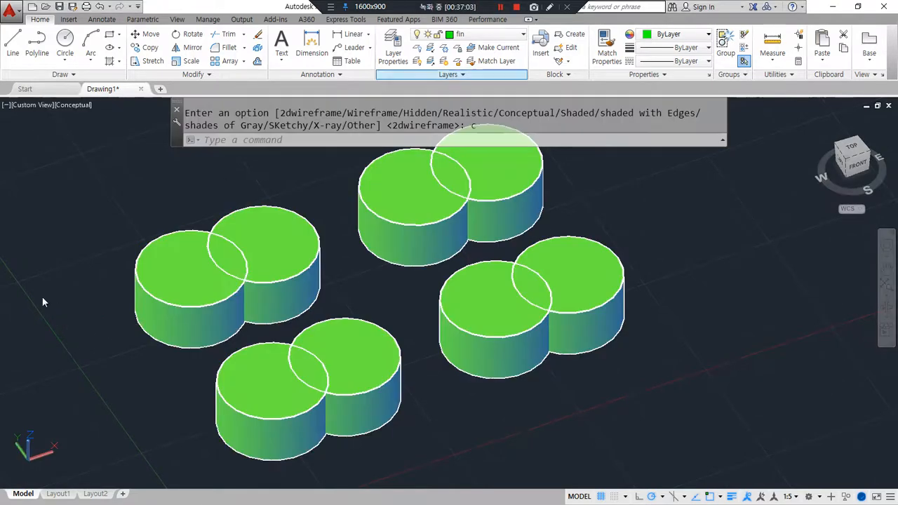
- Check the Boolean commands in the Notepad notes, and merge the two overlapping cylinders of the rear-left pair with Union
key("alt+Tab")
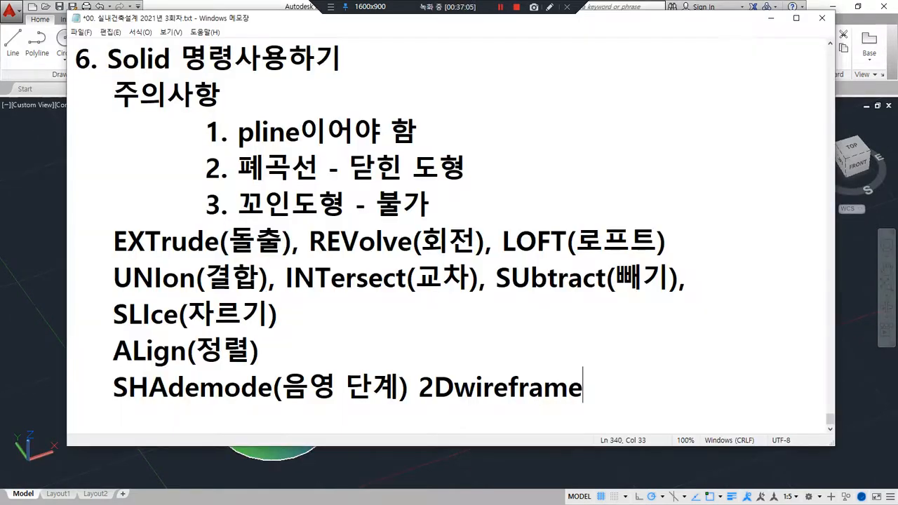
mouse_move(121, 259)
left_mouse_down()
mouse_move(102, 284)
mouse_move(175, 327)
mouse_move(487, 313)
mouse_move(683, 287)
mouse_move(471, 260)
mouse_move(155, 263)
left_mouse_up()
left_click_drag(112, 289, 696, 290)
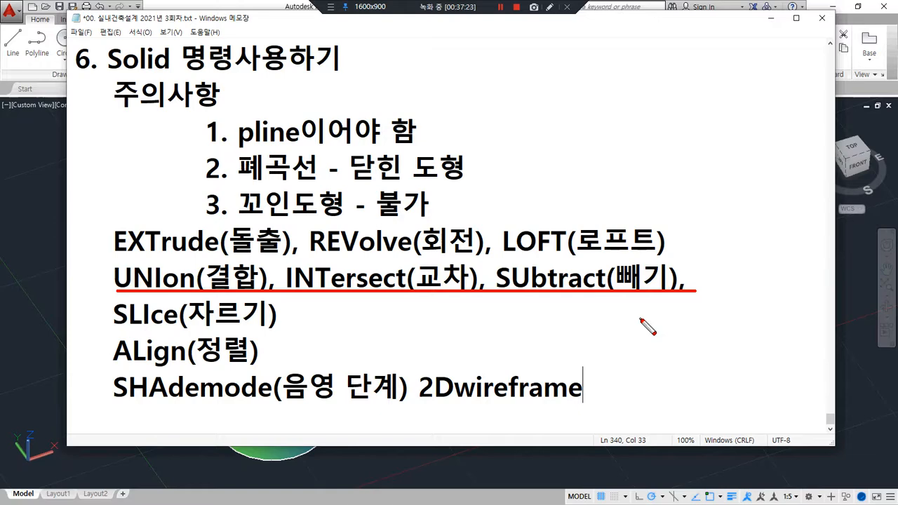
key("Escape")
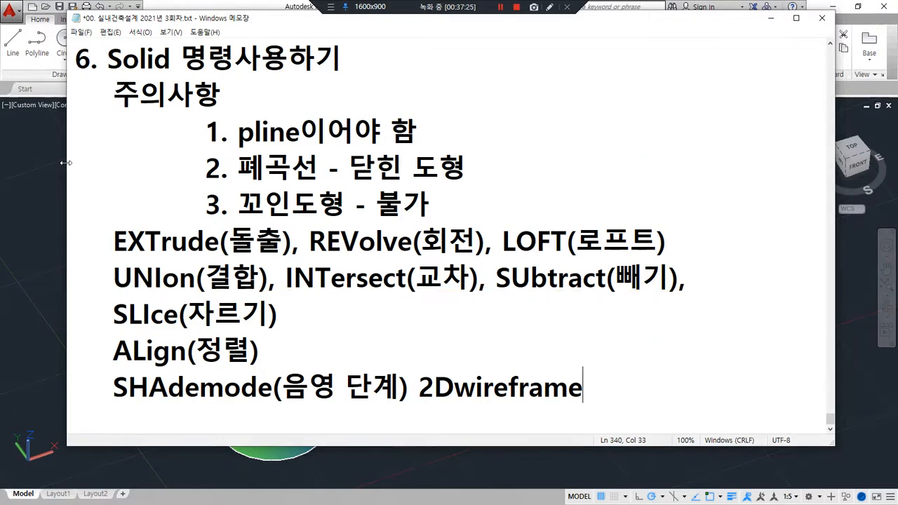
left_click(16, 177)
type("uni")
key("Return")
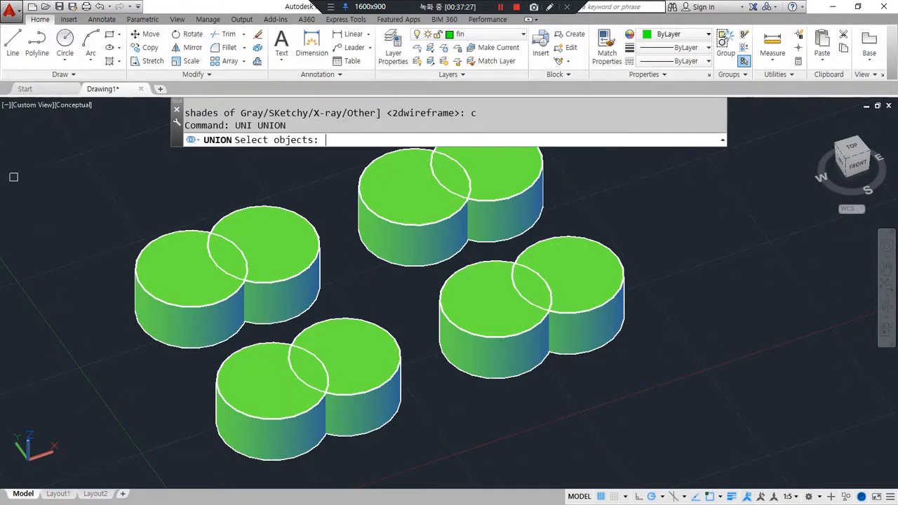
left_click(237, 195)
left_click(189, 240)
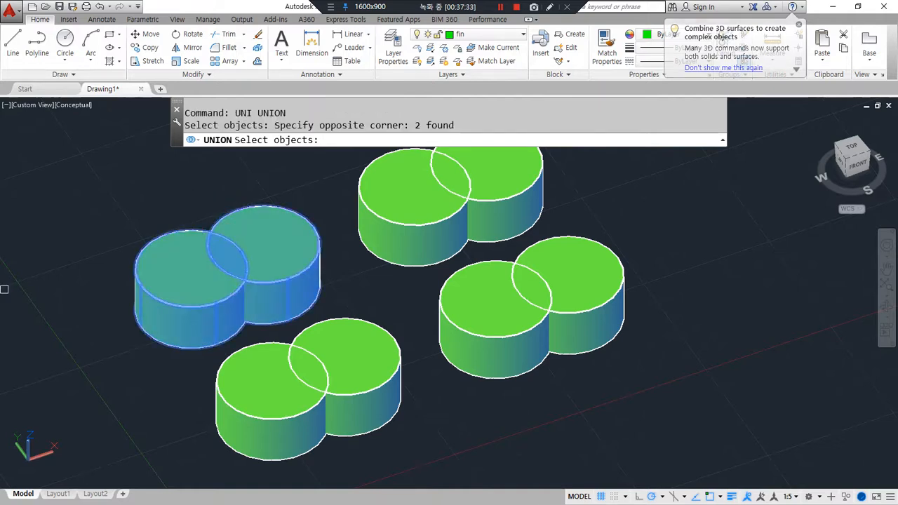
key("Return")
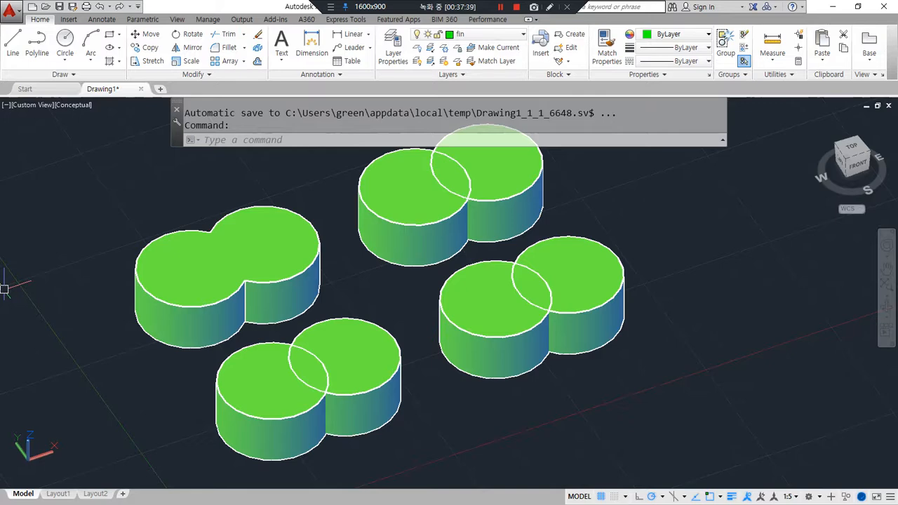
- Check the INTersect entry in the Notepad notes, and reduce the rear-right cylinder pair to its common volume with Intersect
key("alt+Tab")
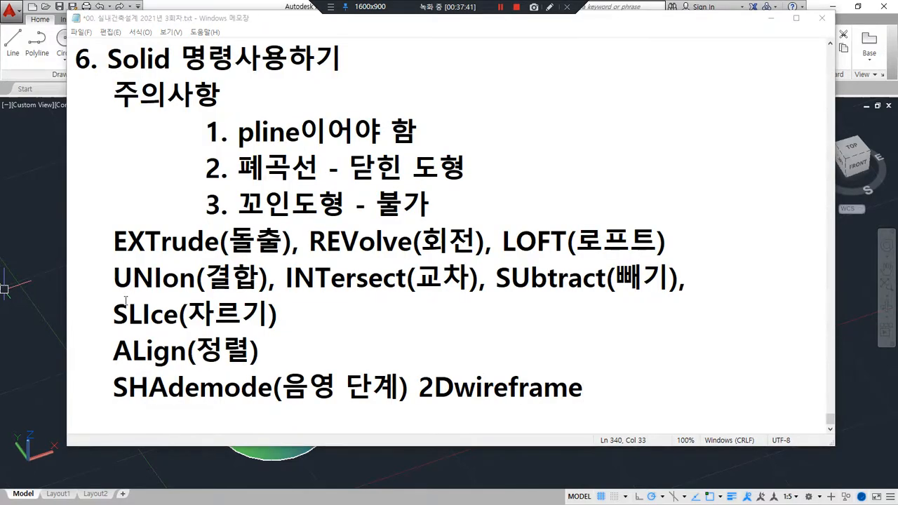
left_click_drag(281, 294, 483, 299)
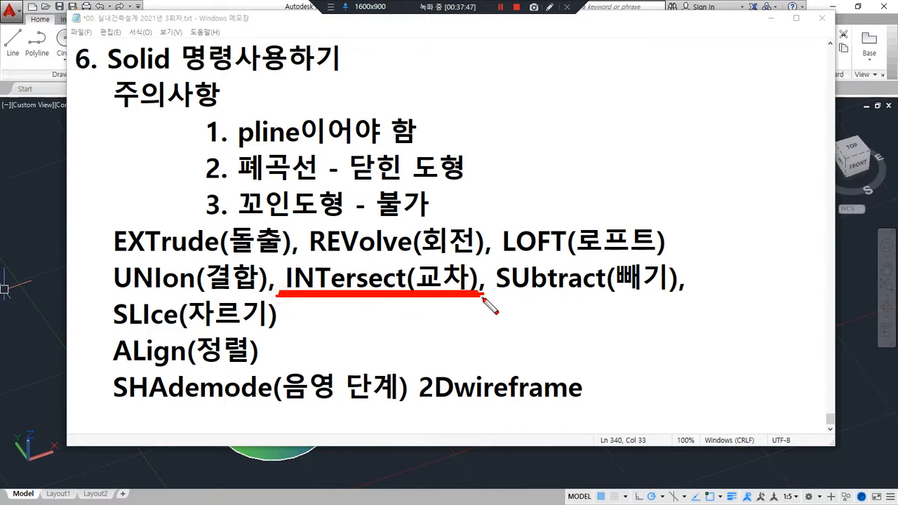
key("Escape")
left_click(16, 180)
middle_click_drag(401, 254, 346, 316)
type("in")
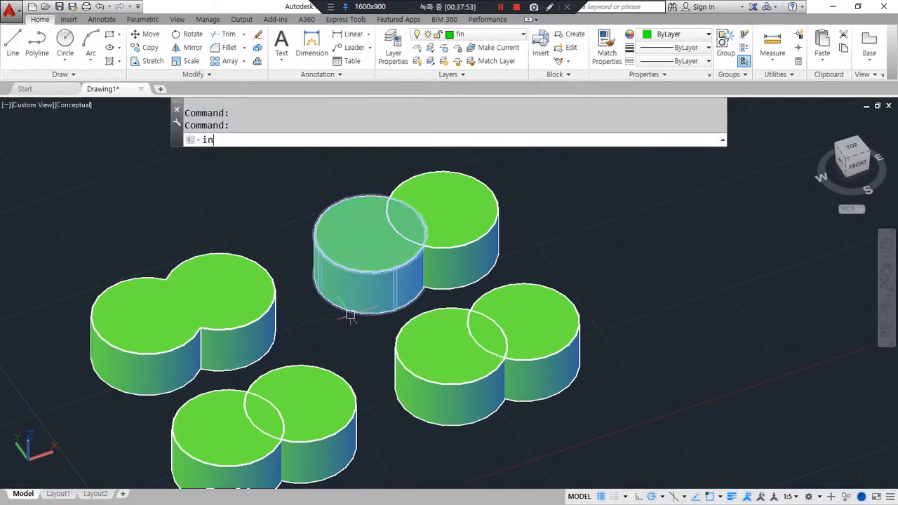
key("Return")
left_click(414, 160)
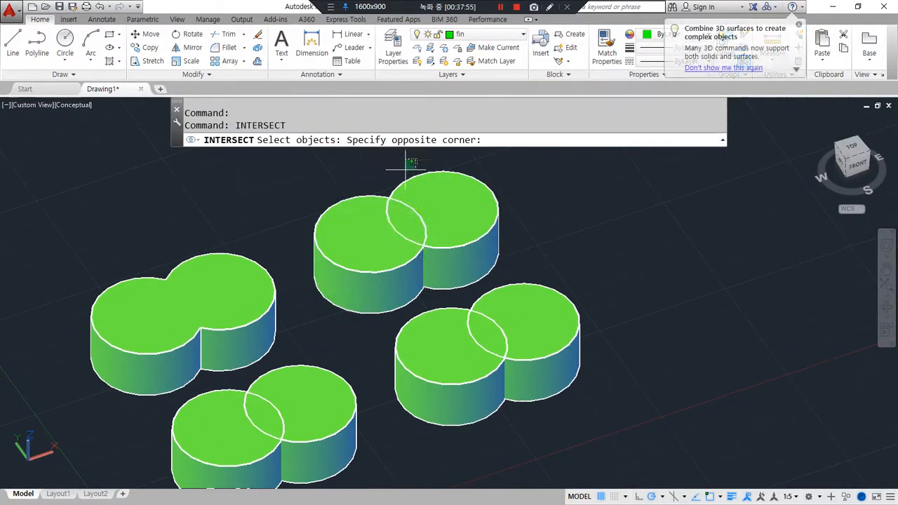
left_click(364, 210)
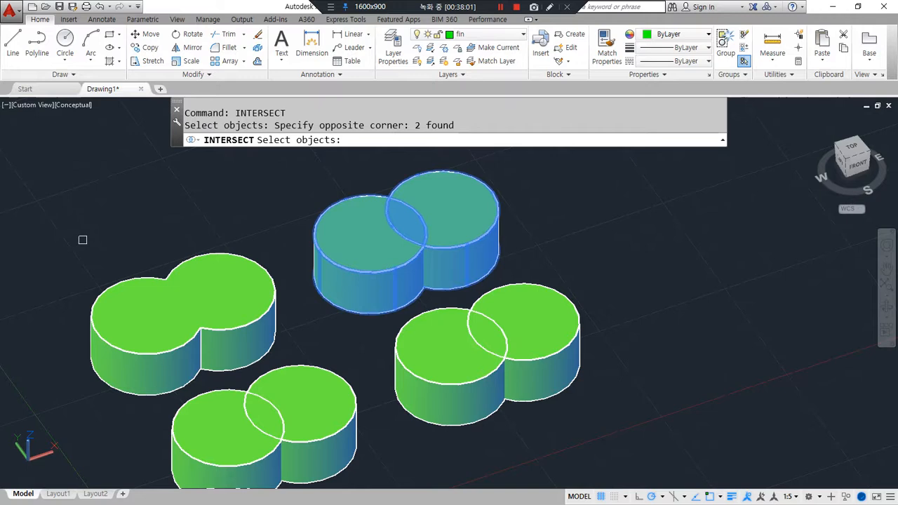
key("Return")
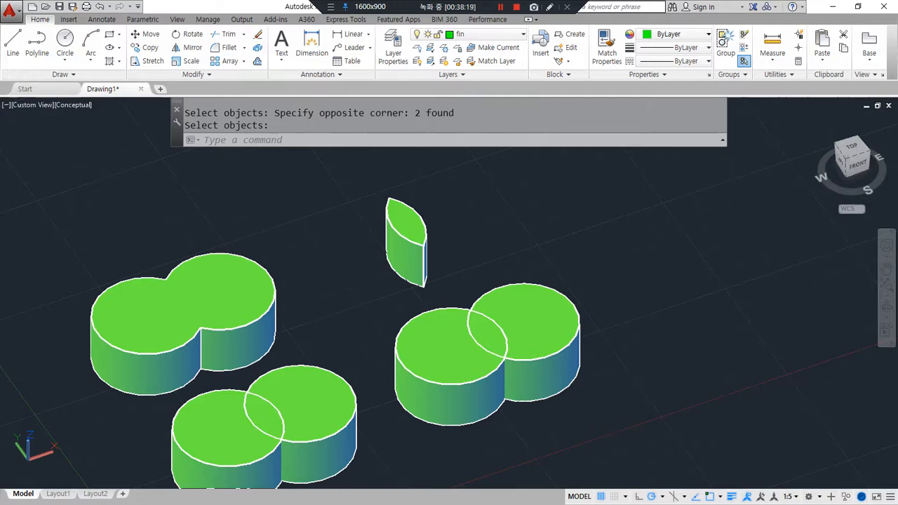
- Try subtracting the right cylinder from the left cylinder in the front-left pair
middle_click_drag(253, 322, 269, 251)
key("Return")
type("su")
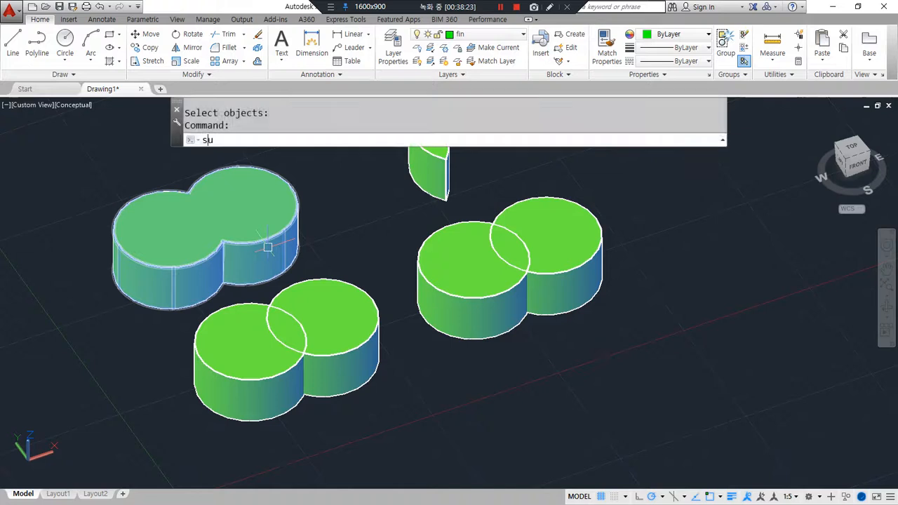
key("Return")
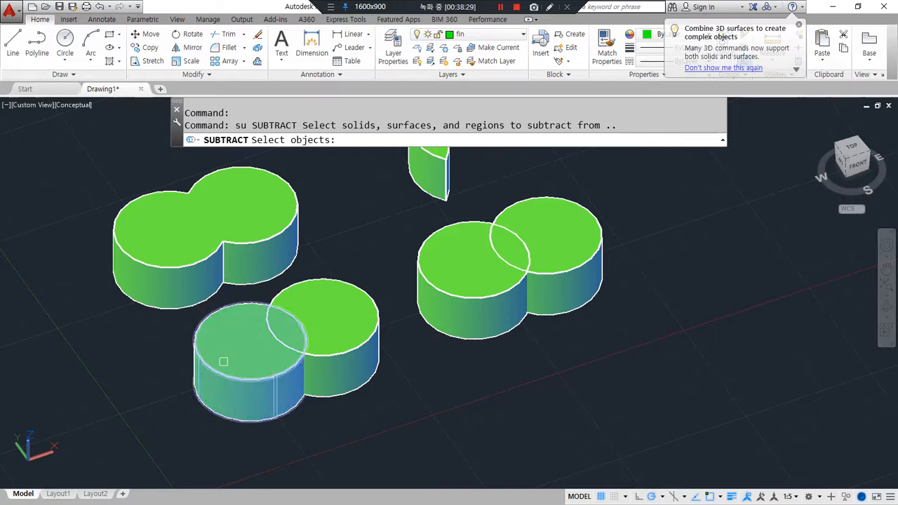
left_click(208, 364)
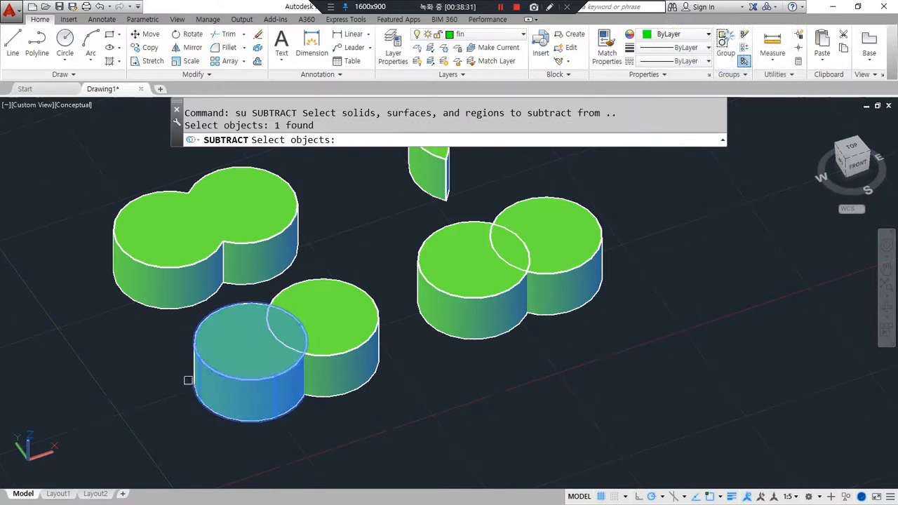
mouse_move(250, 391)
left_mouse_down()
mouse_move(237, 305)
mouse_move(315, 361)
mouse_move(319, 320)
left_mouse_up()
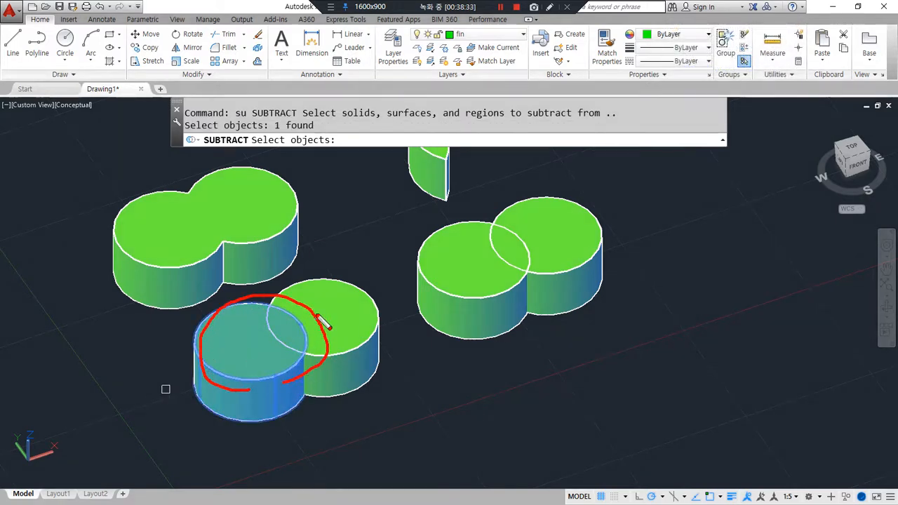
mouse_move(321, 281)
left_mouse_down()
mouse_move(273, 341)
mouse_move(396, 349)
left_mouse_up()
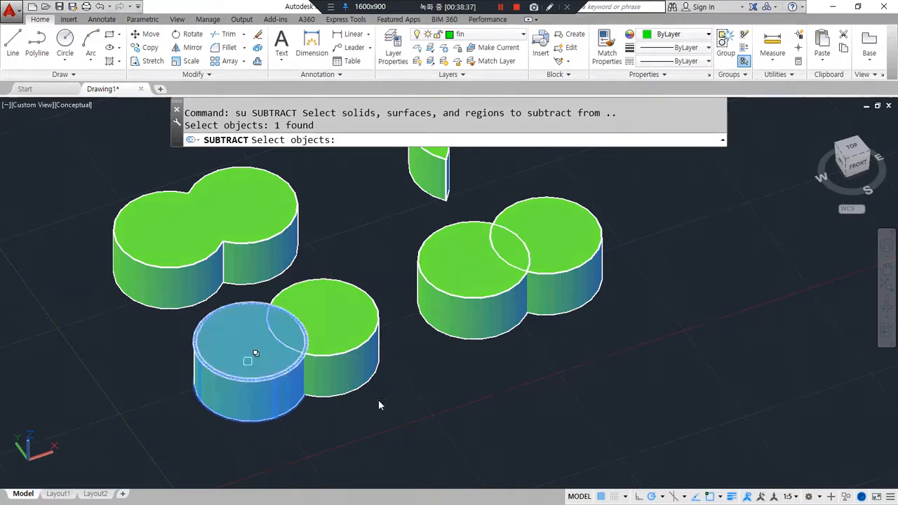
key("Return")
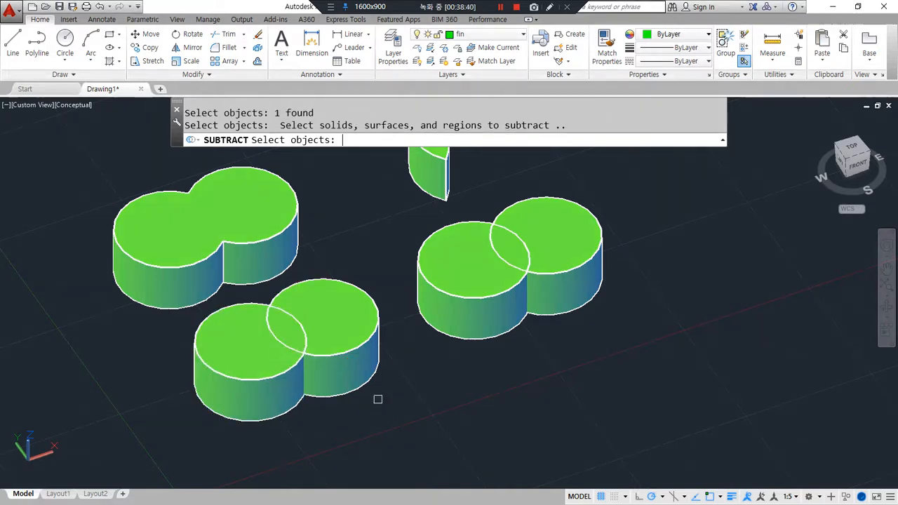
left_click(360, 349)
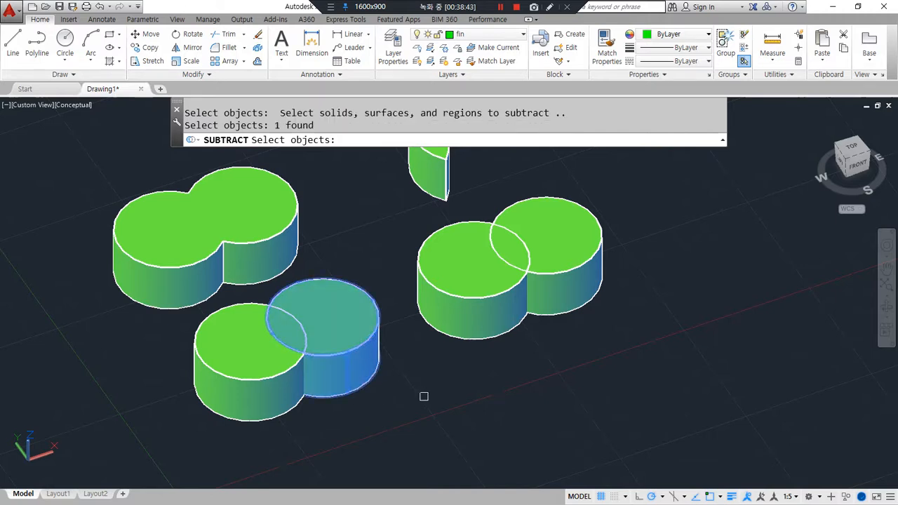
key("Return")
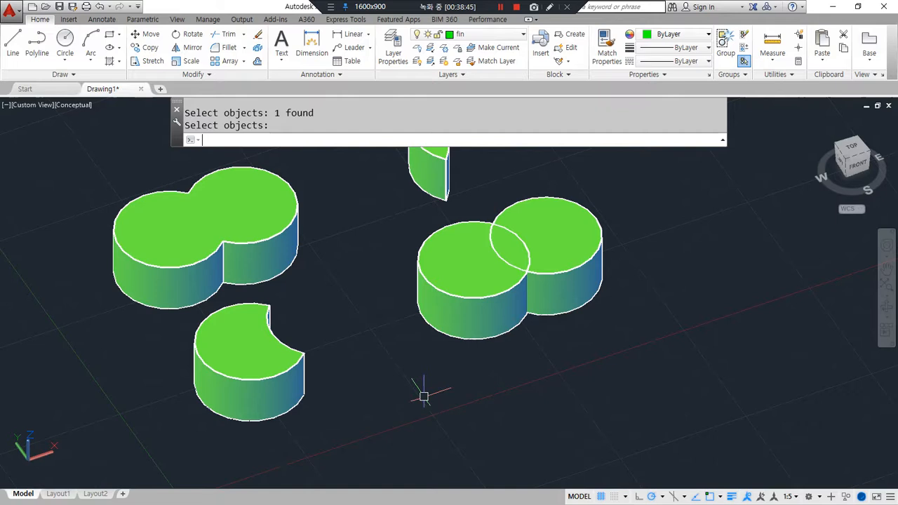
key("Escape")
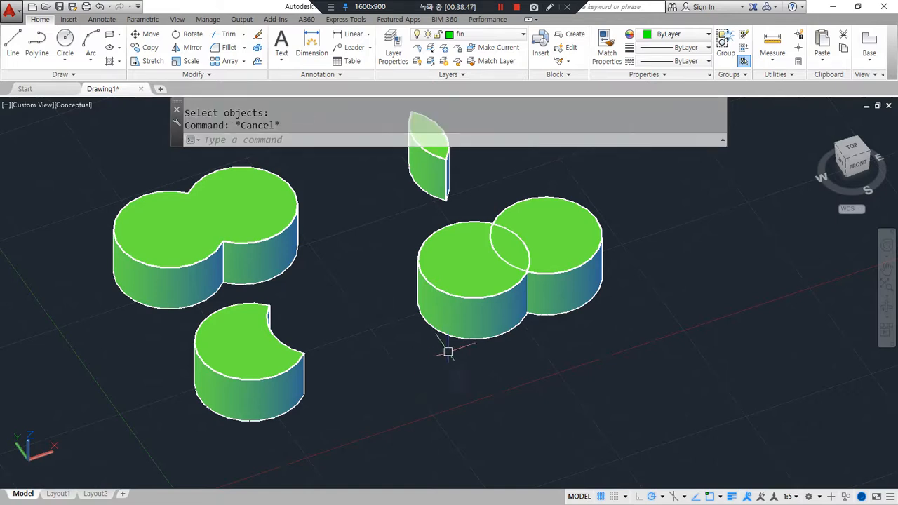
- Try subtracting the left cylinder from the right cylinder in the front-right pair
middle_click_drag(447, 349, 381, 387)
key("Return")
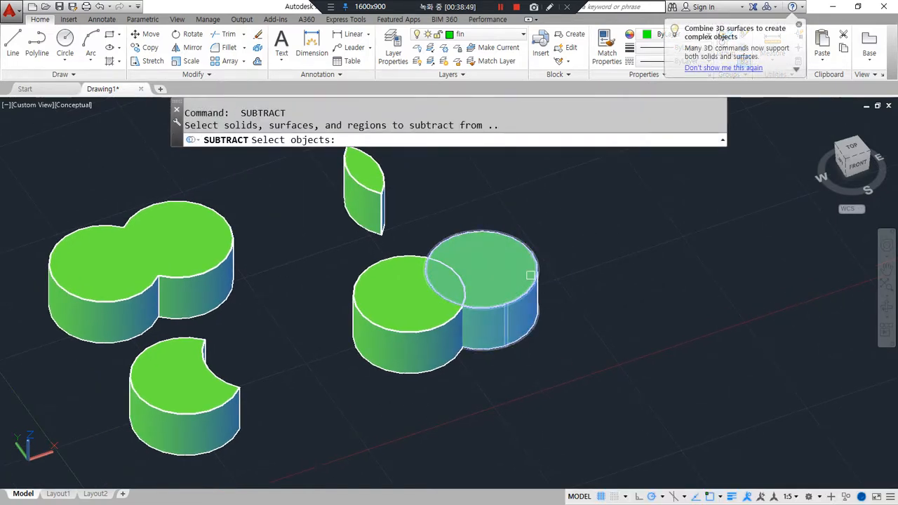
left_click(535, 289)
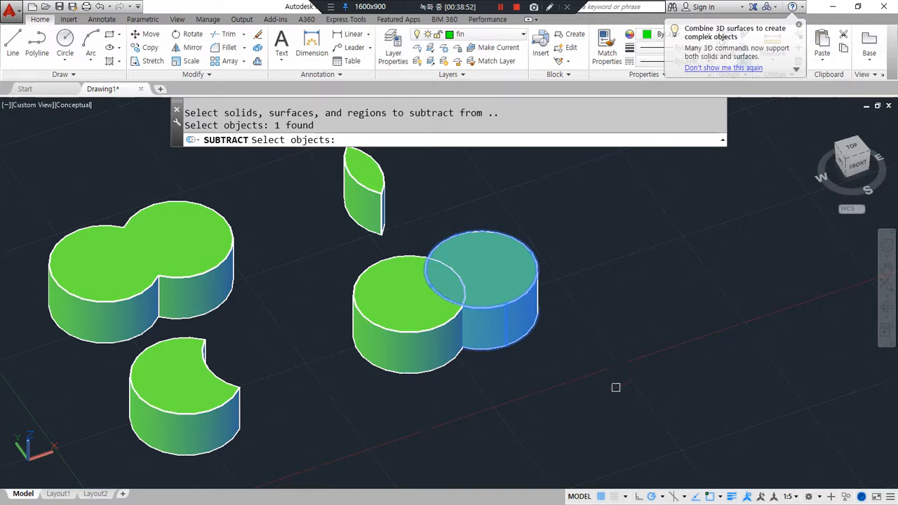
key("Return")
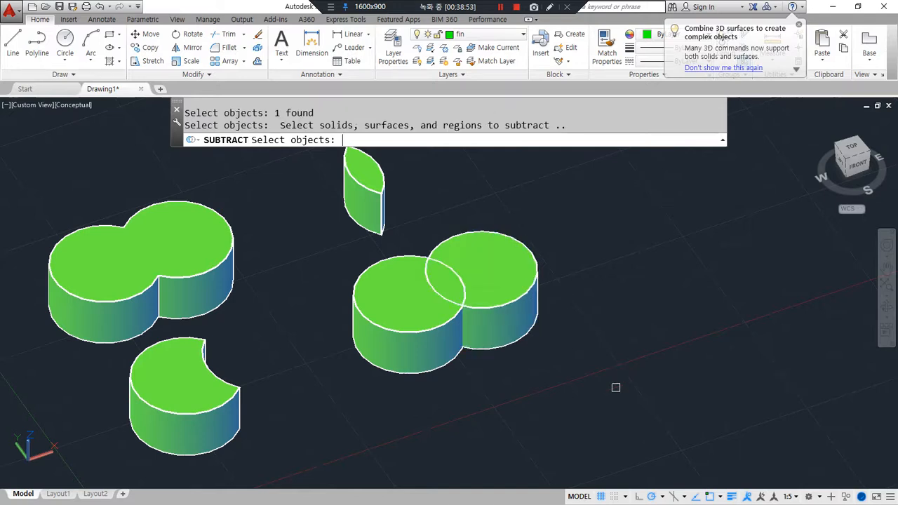
left_click(389, 335)
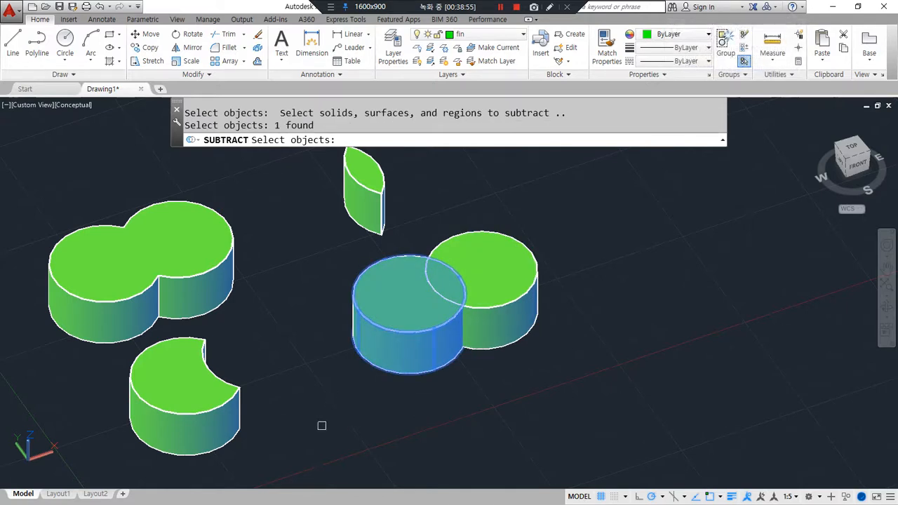
key("Return")
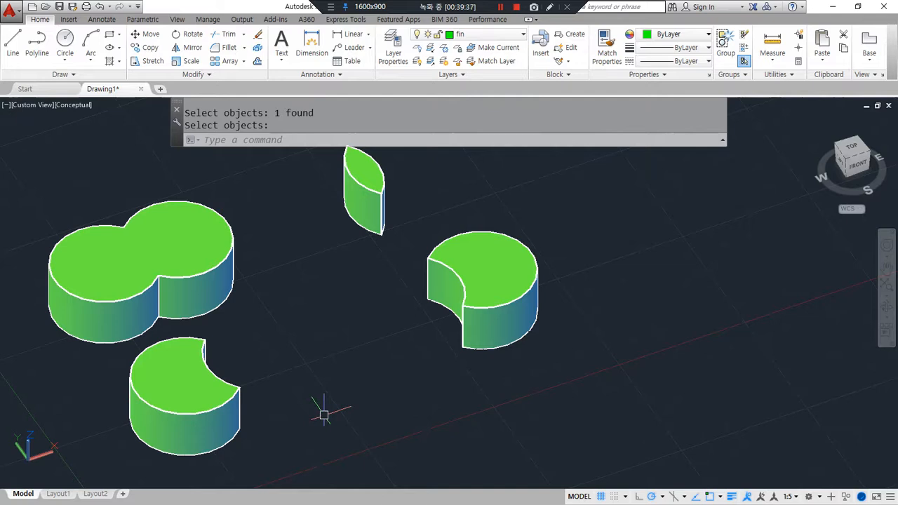
- Undo the subtractions made on the front-right and front-left cylinder pairs
key("ctrl+z")
key("ctrl+z")
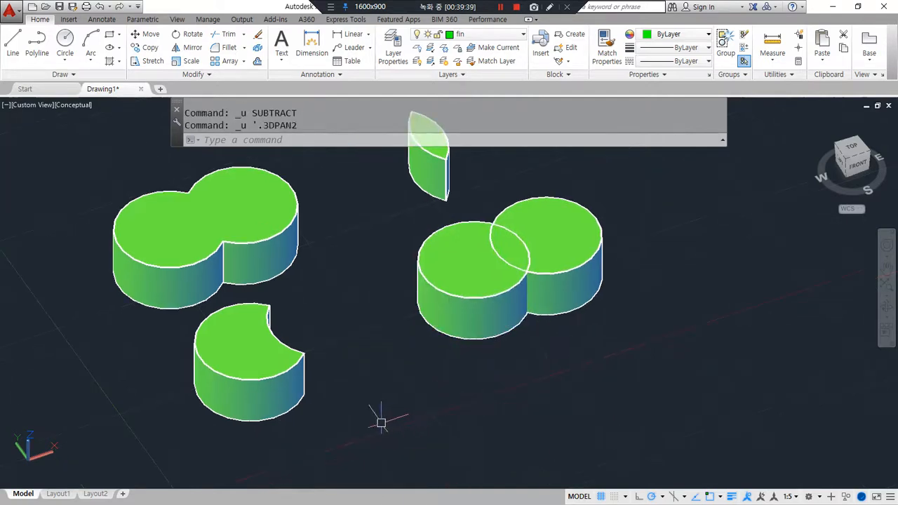
key("ctrl+z")
- Subtract the right cylinder from the left cylinder in the front-left pair
type("su")
key("Return")
left_click(204, 393)
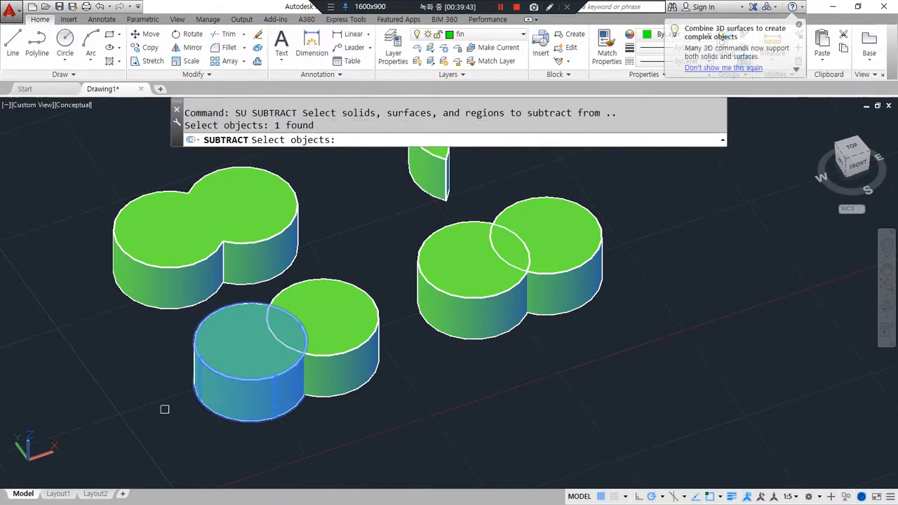
key("Return")
left_click(348, 313)
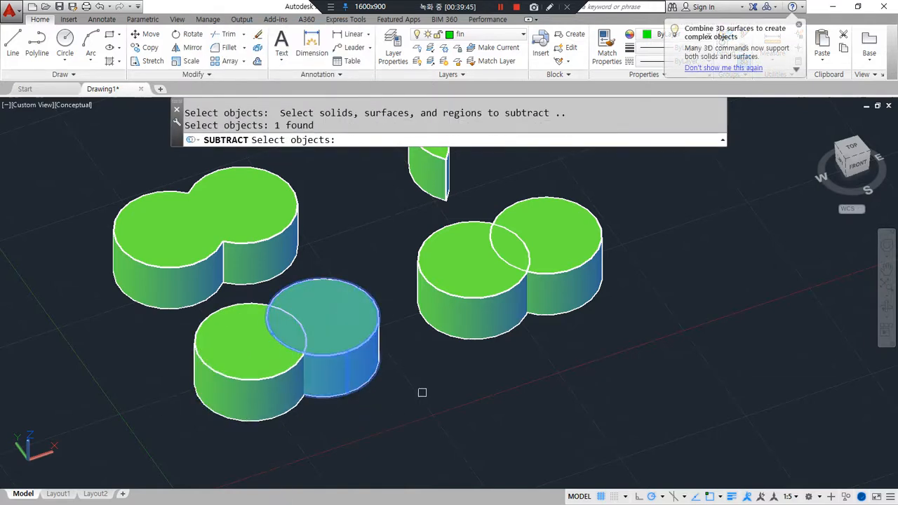
key("Return")
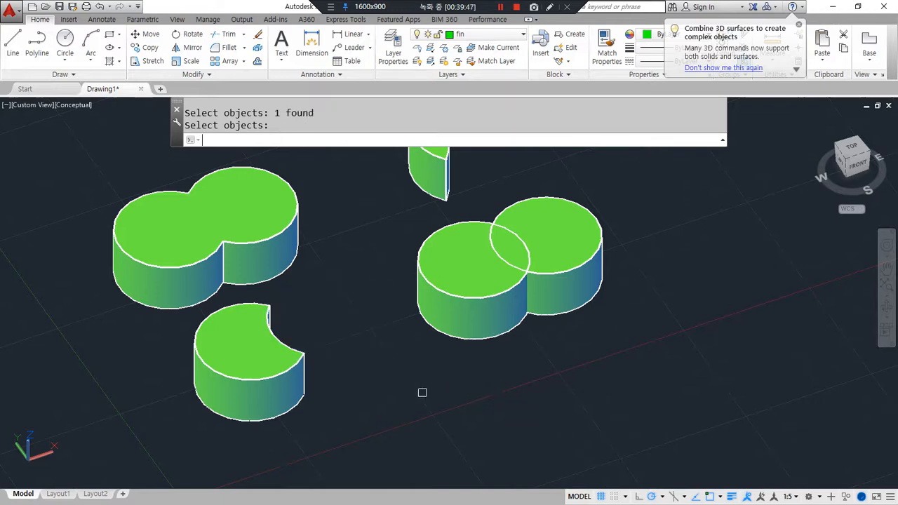
- Subtract the left cylinder from the right cylinder in the front-right pair
key("Return")
left_click(596, 242)
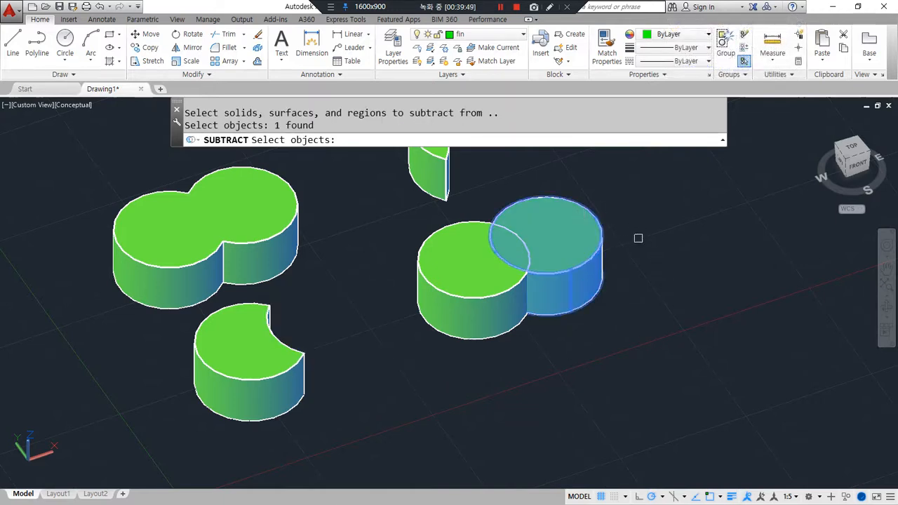
key("Return")
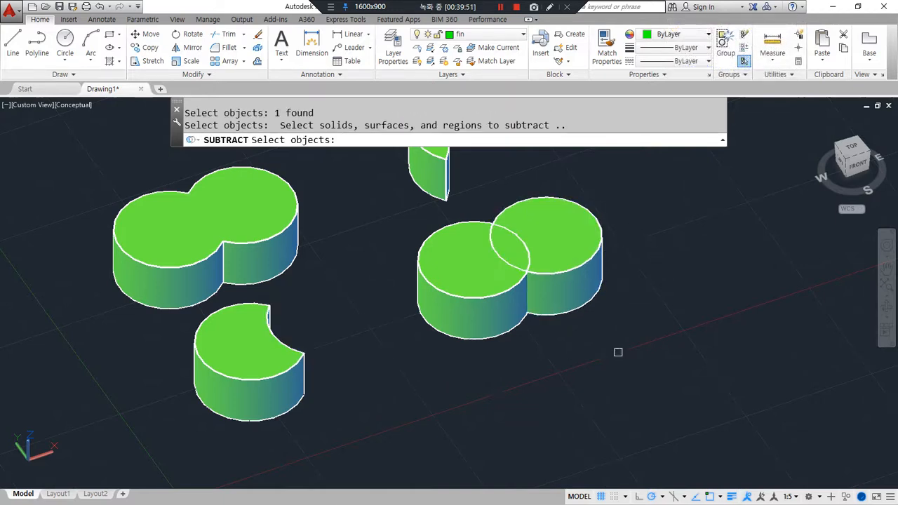
left_click(468, 283)
key("Return")
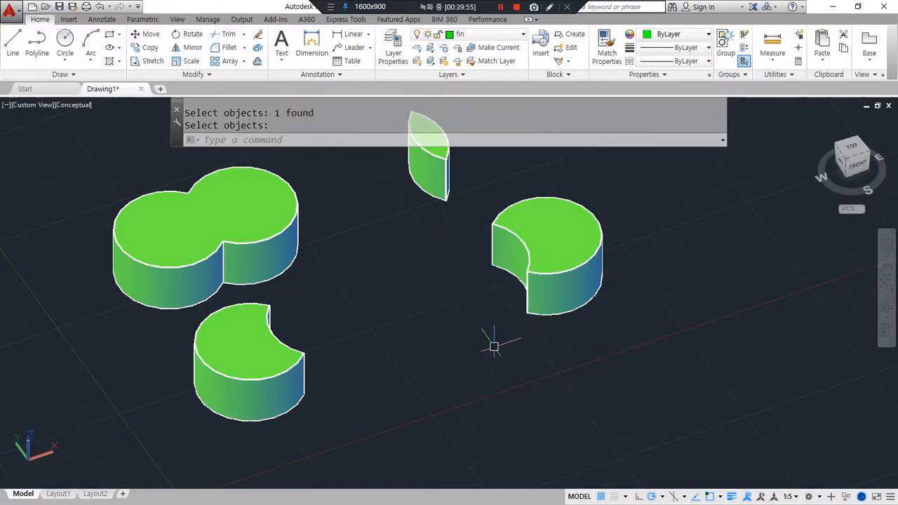
- Erase all four cylinder-based solids from the drawing
scroll(507, 303, "down", 3)
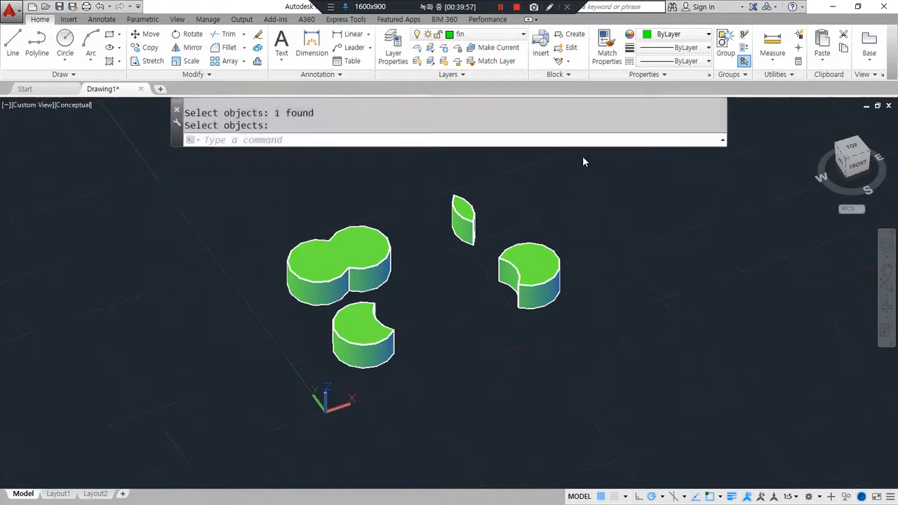
left_click(640, 169)
left_click(317, 406)
type("e")
key("Return")
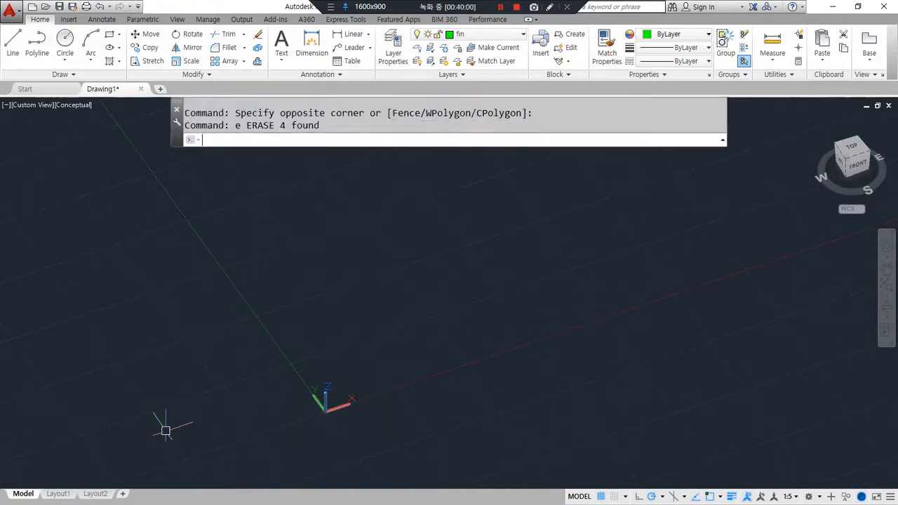
- Draw a 30 by 10 rectangle near the origin
type("rec")
key("Return")
left_click(341, 379)
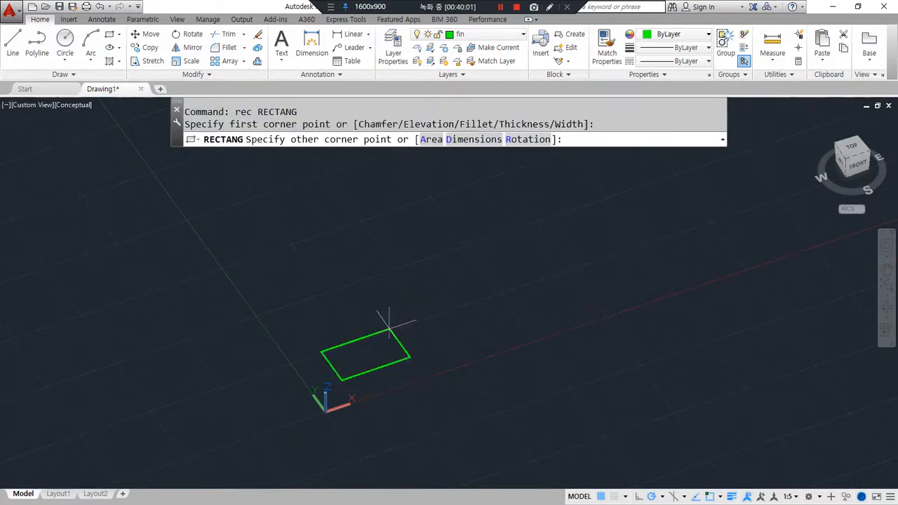
type("@30,10")
key("Return")
- Extrude the rectangle to a height of 20
scroll(390, 329, "up", 3)
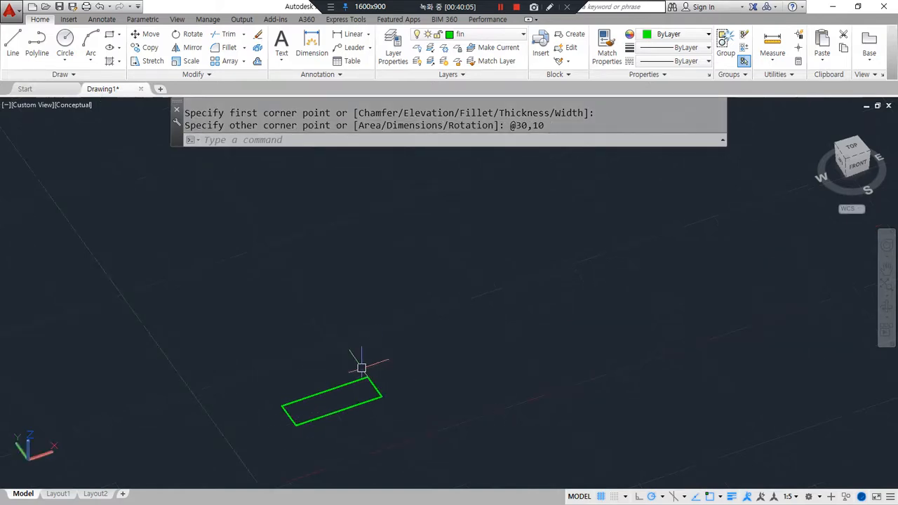
middle_click(313, 430)
middle_click_drag(313, 430, 300, 414, "shift")
type("ext")
key("Return")
left_click(312, 418)
key("Return")
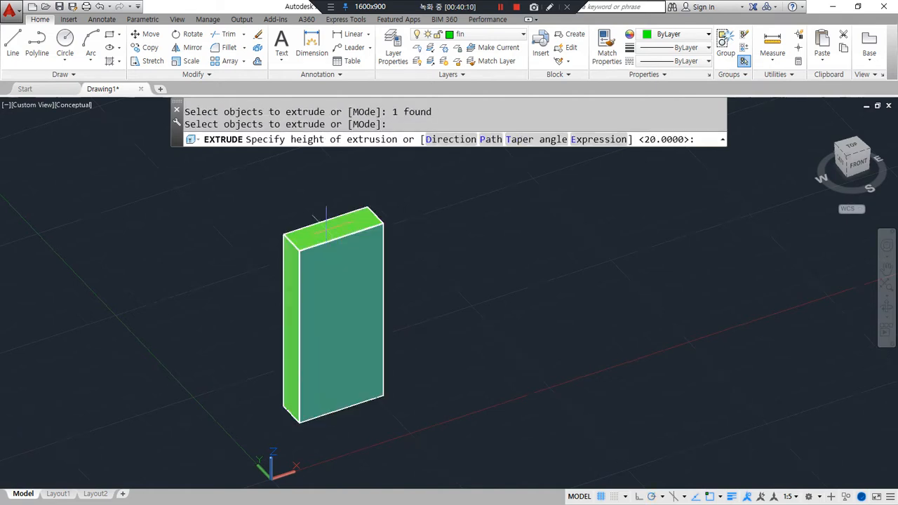
type("20")
key("Return")
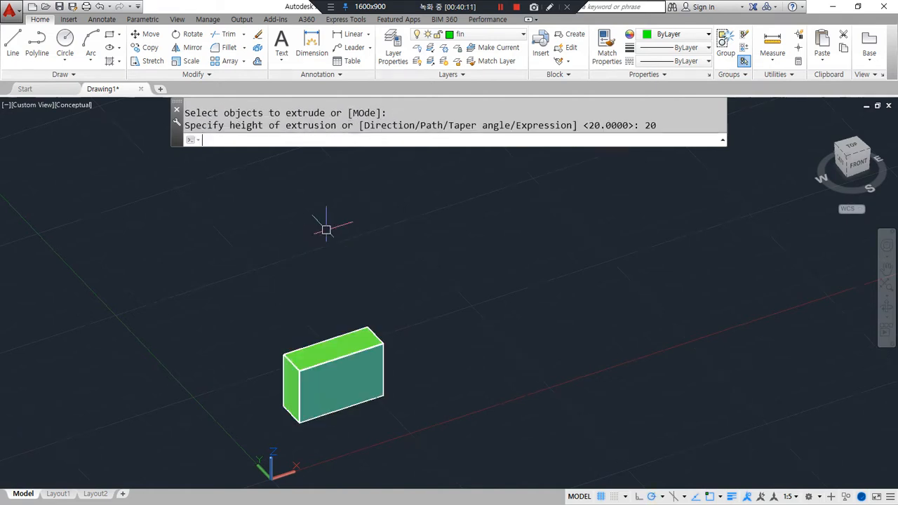
- Start a rectangular array of the extruded box with a column spacing of 100
type("ar")
key("Return")
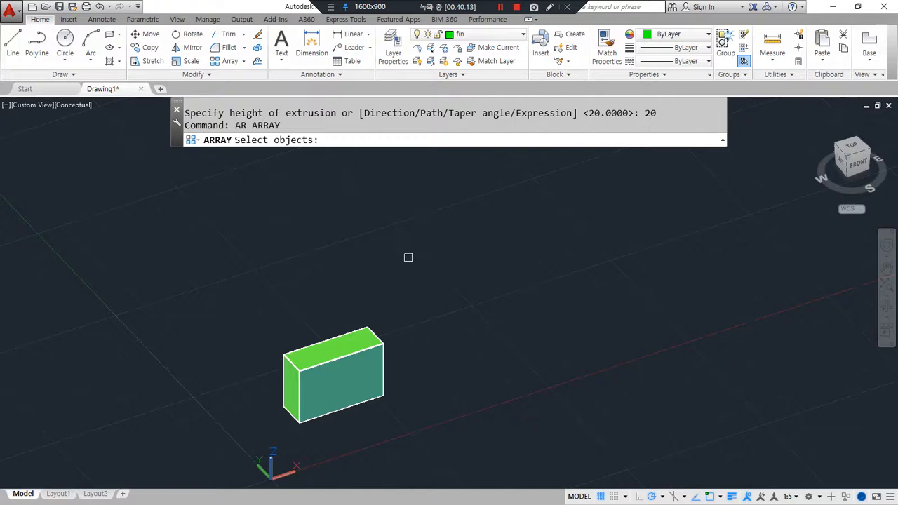
left_click(467, 256)
left_click(140, 437)
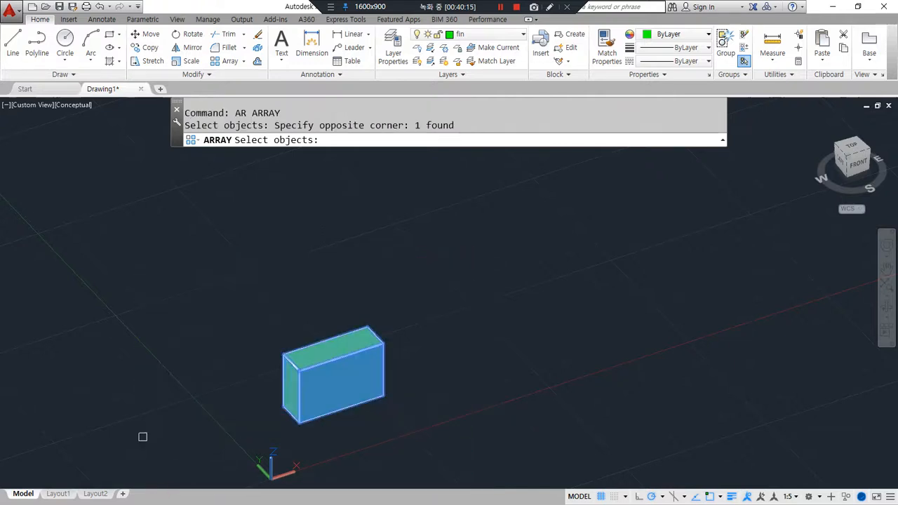
key("Return")
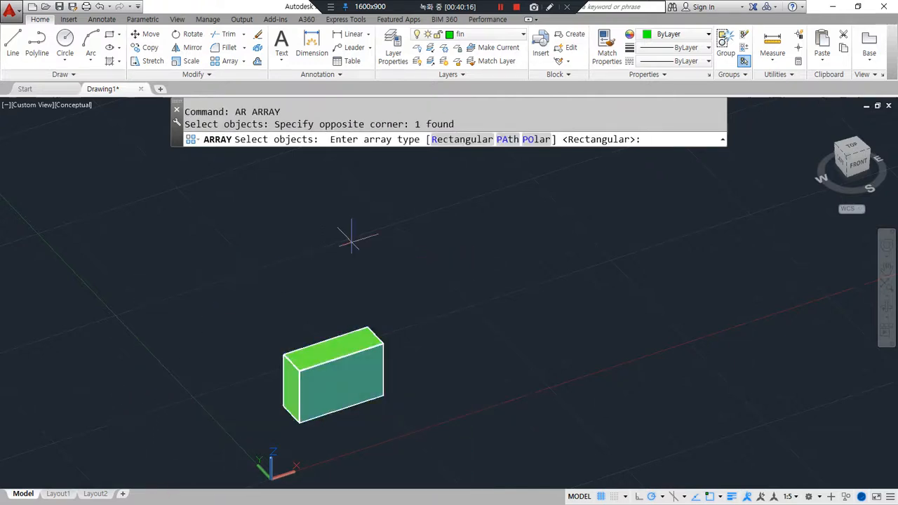
left_click(443, 139)
left_click(146, 51)
type("100")
key("Return")
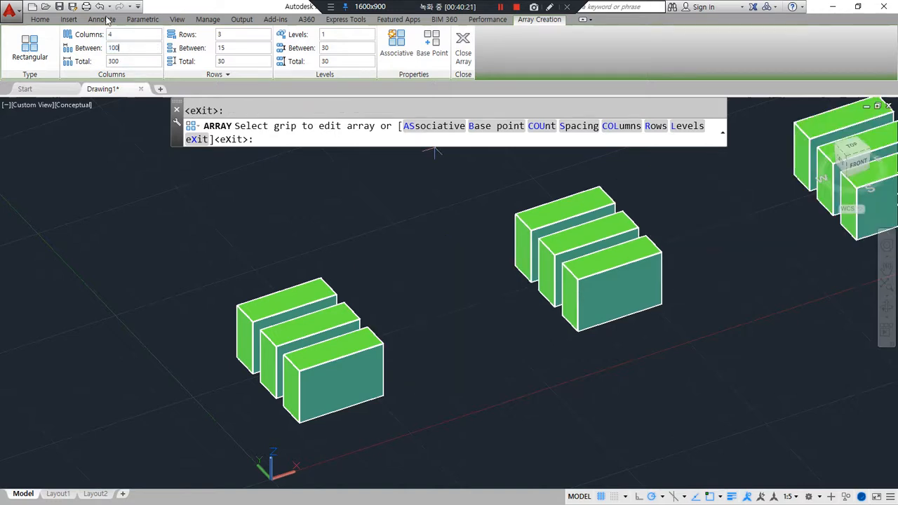
- Set the array's row spacing to 100 and finish the array
left_click(230, 46)
key("BackSpace")
key("BackSpace")
type("100")
key("Return")
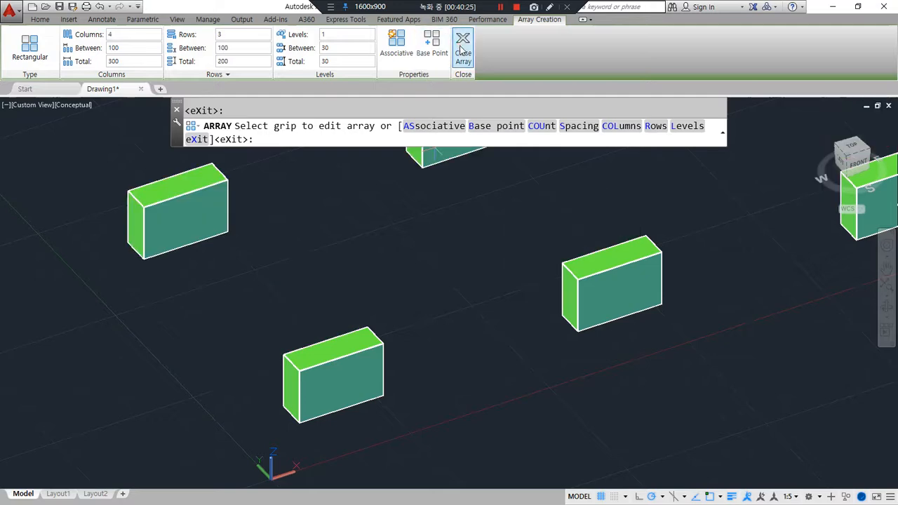
left_click(463, 53)
- Switch the visual style of the arrayed boxes to 2D Wireframe
middle_click_drag(319, 224, 299, 327)
scroll(290, 279, "down", 4)
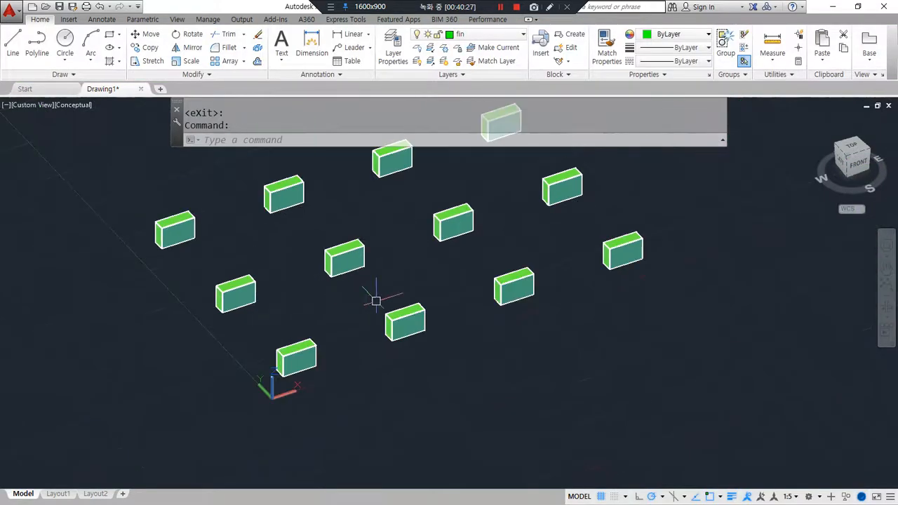
middle_click_drag(355, 251, 327, 323)
key("ctrl+alt+d")
mouse_move(369, 429)
left_mouse_down()
mouse_move(179, 185)
mouse_move(593, 421)
mouse_move(318, 460)
mouse_move(311, 451)
left_mouse_up()
key("Escape")
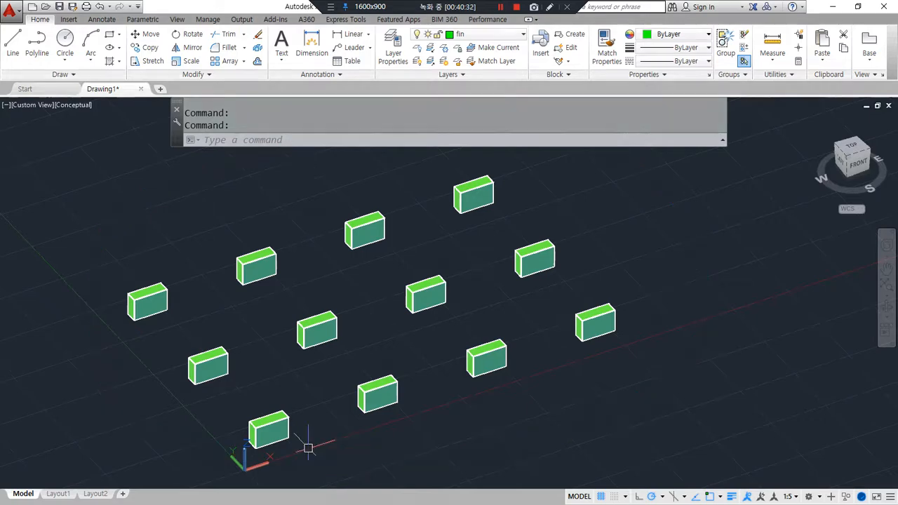
type("sha")
key("Return")
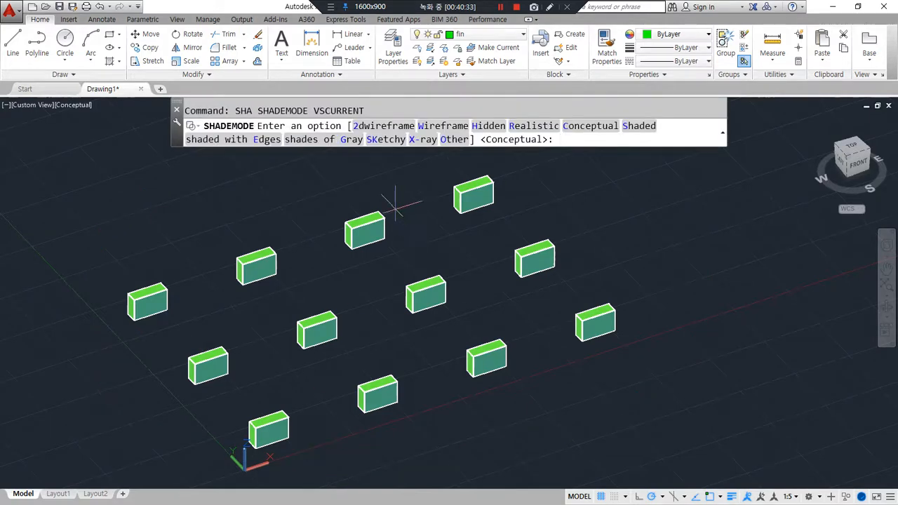
left_click(391, 126)
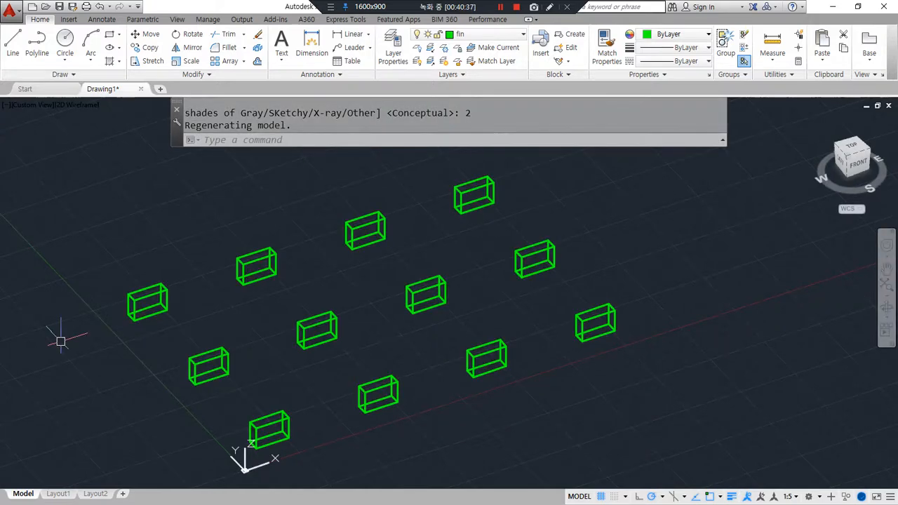
- Draw a 10 by 10 rectangle on the top face of one arrayed box, starting at its front-left corner
left_click(0, 330)
left_click_drag(453, 58, 0, 92)
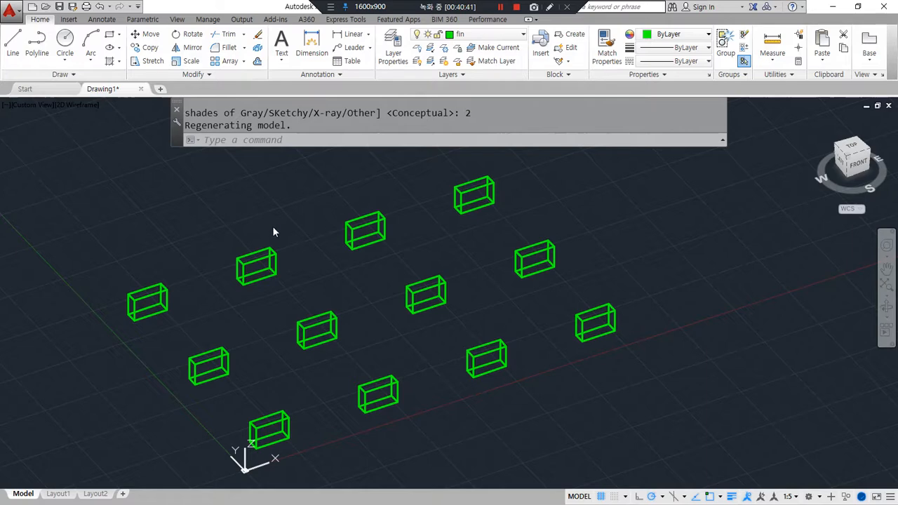
scroll(230, 261, "up", 8)
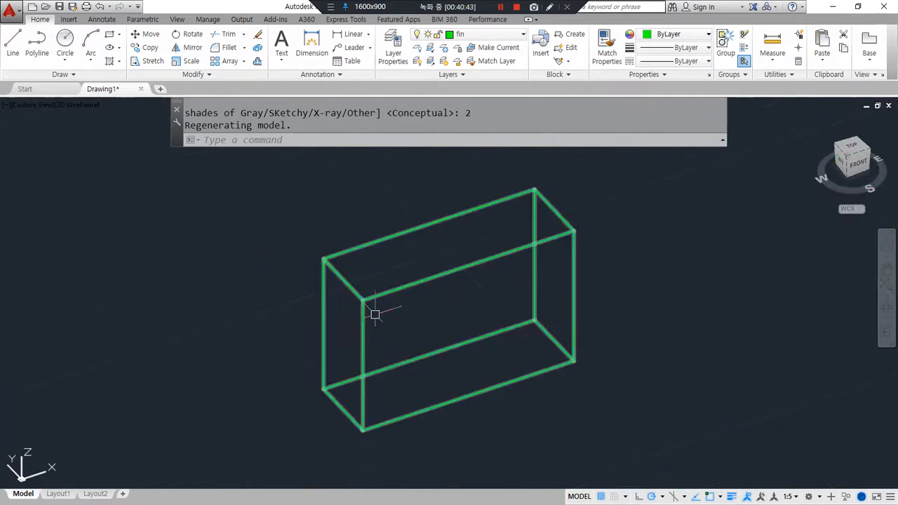
middle_click_drag(351, 273, 311, 273)
type("rec")
key("Return")
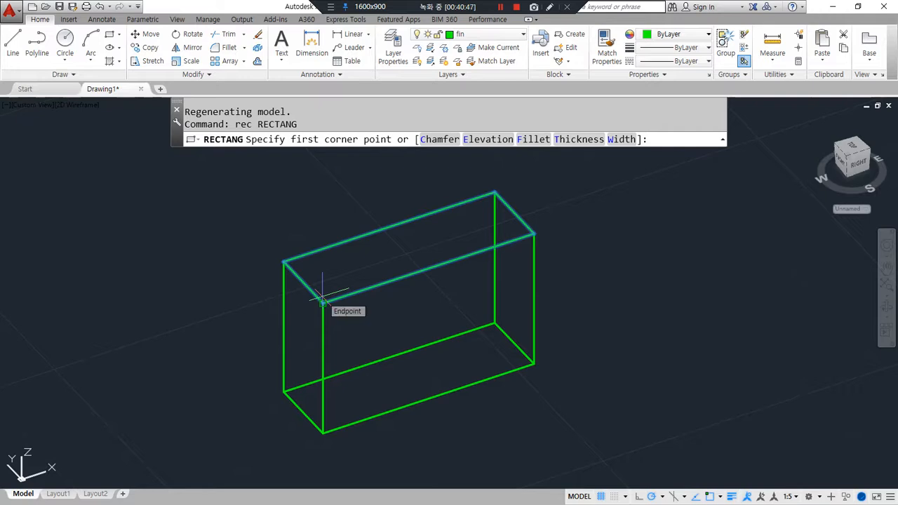
mouse_move(407, 274)
left_mouse_down()
mouse_move(418, 245)
mouse_move(411, 267)
mouse_move(395, 271)
mouse_move(402, 244)
left_mouse_up()
key("Escape")
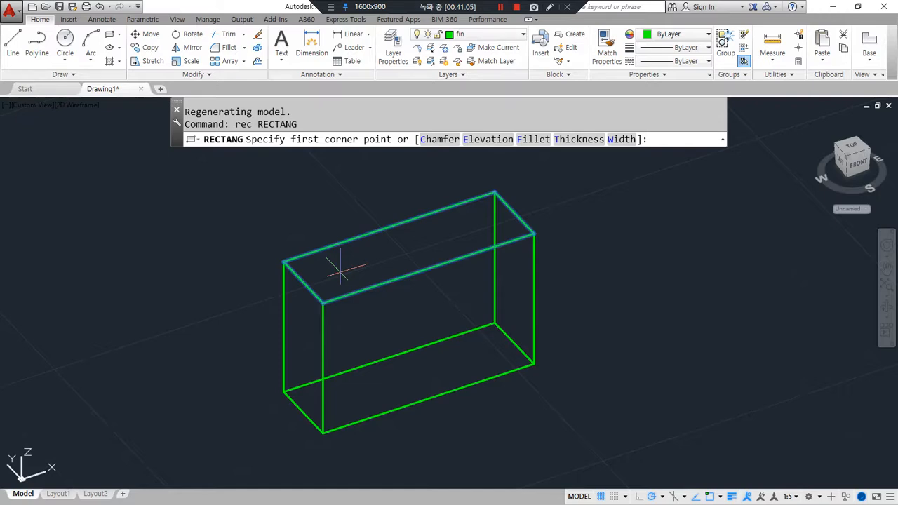
left_click(323, 301)
type("@")
type("1")
key("BackSpace")
type("10,10")
key("Return")
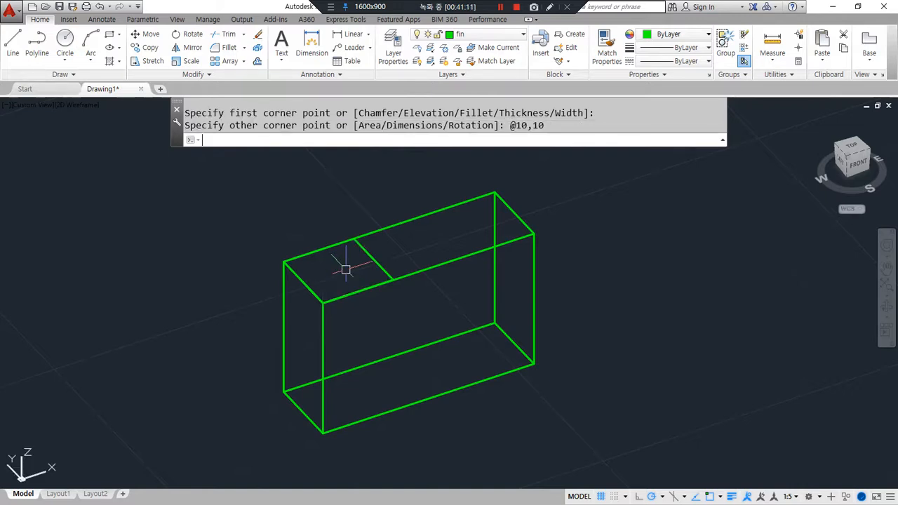
- Extrude the 10 by 10 rectangle down into the box with a height of -10
type("ext")
key("Return")
left_click(381, 266)
key("Return")
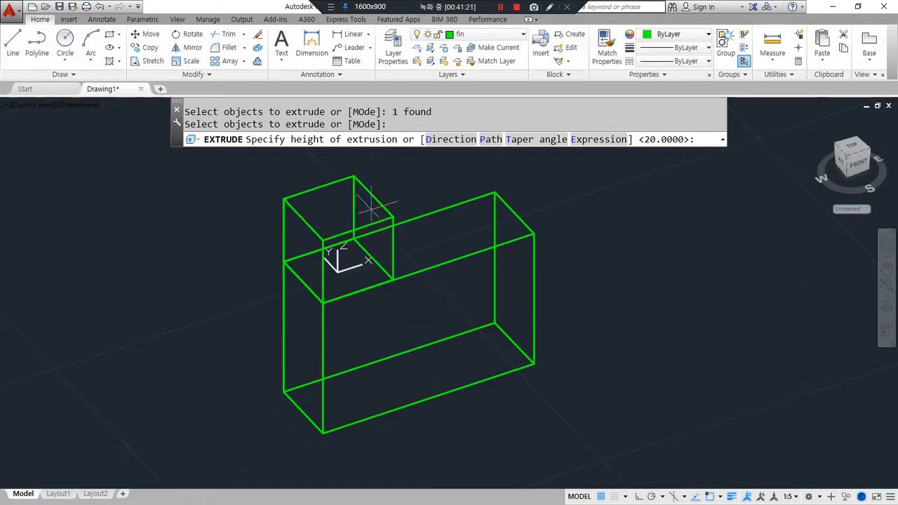
type("-1")
type("0")
key("Return")
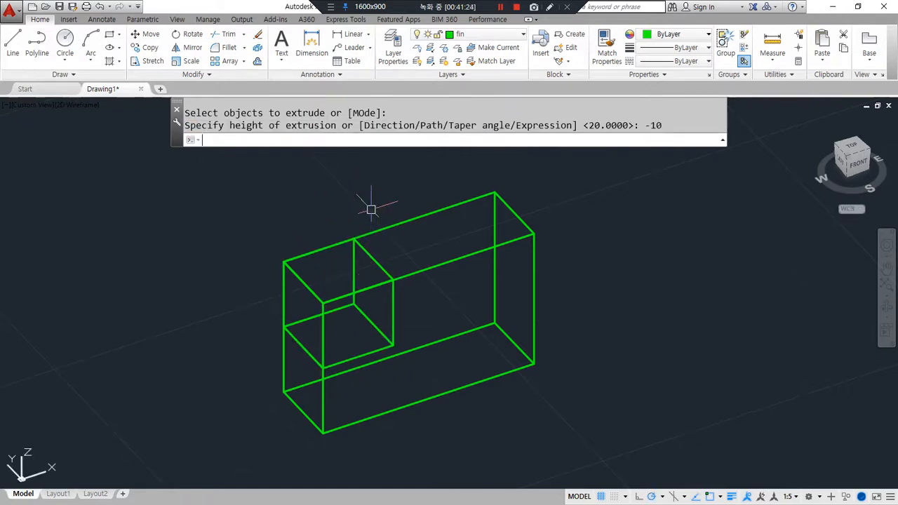
- Subtract the small corner cube from the box to leave a stepped solid
type("su")
key("Return")
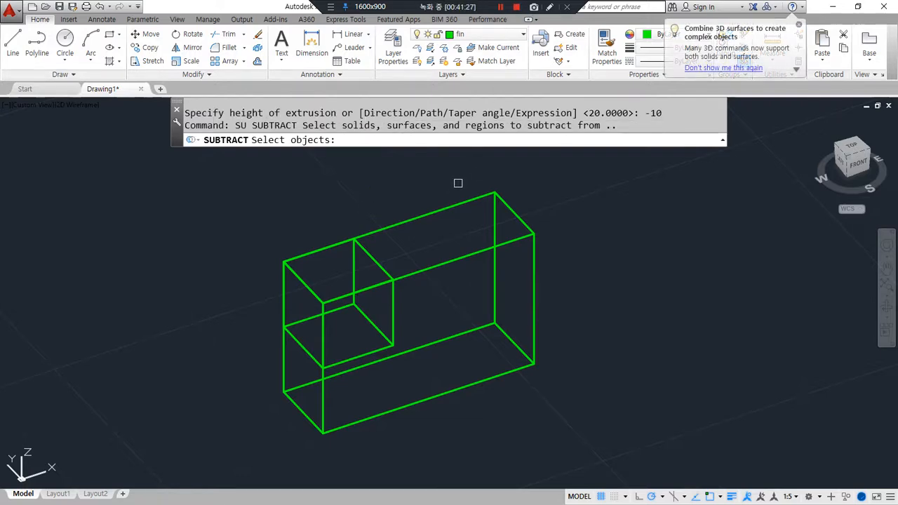
left_click(447, 203)
key("Return")
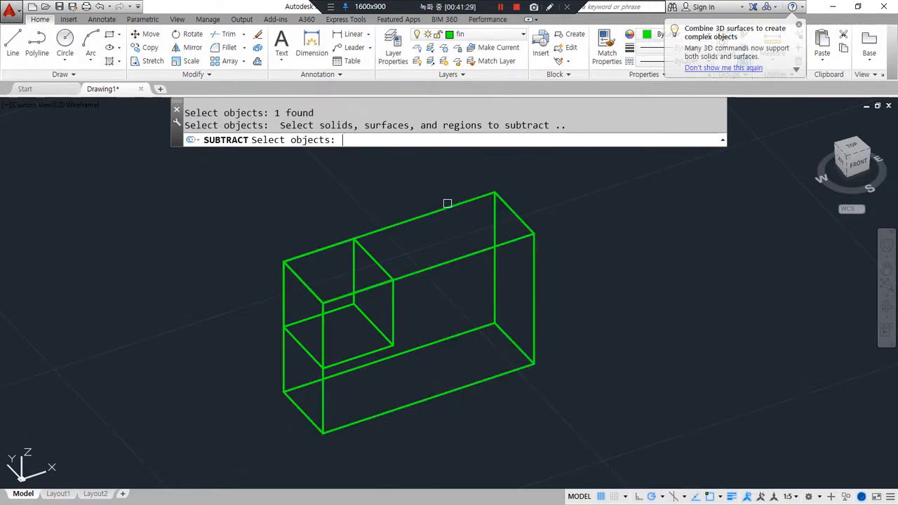
left_click(369, 259)
key("Return")
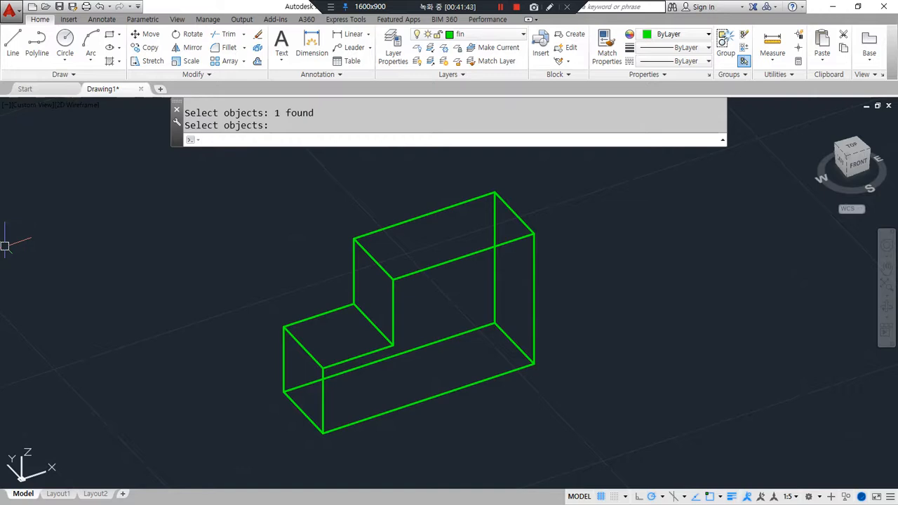
- Draw a 10 by 10 rectangle at the front-left top corner of another uncut box
scroll(5, 245, "down", 4)
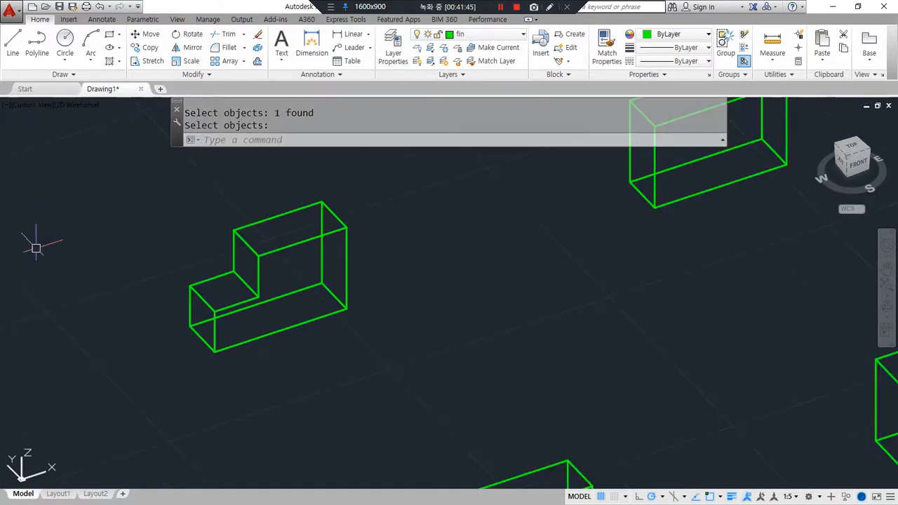
scroll(296, 393, "up", 6)
middle_click_drag(316, 354, 298, 399)
type("rec")
key("Return")
left_click(233, 298)
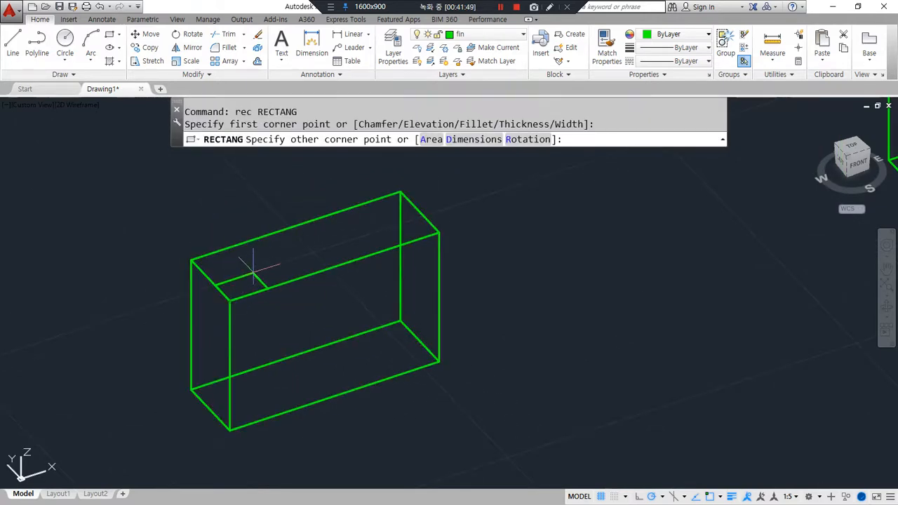
type("@10,10")
key("Return")
- Extrude the second box's top rectangle by -10 to form a corner cube
type("ext")
key("Return")
left_click(278, 252)
key("Return")
type("-10")
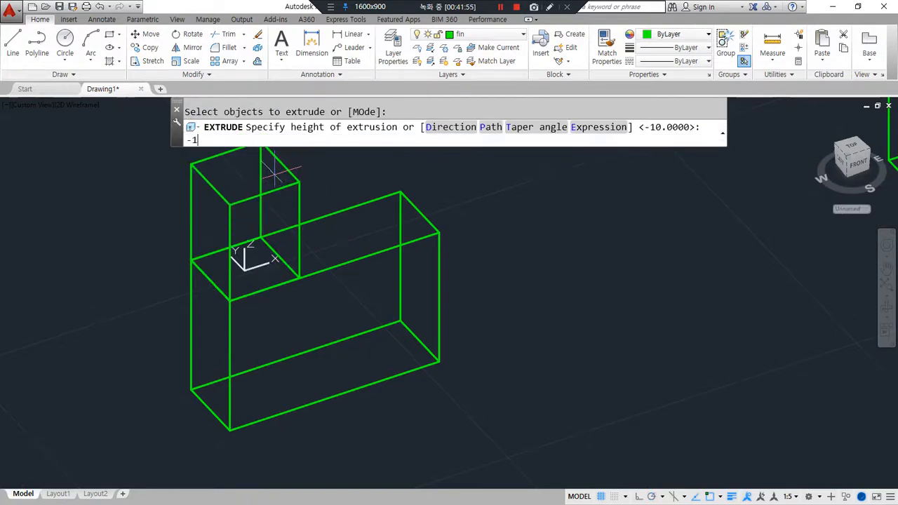
key("Return")
- Move the cube by its top front edge's midpoint to the midpoint of the box's top front edge
type("m")
key("Return")
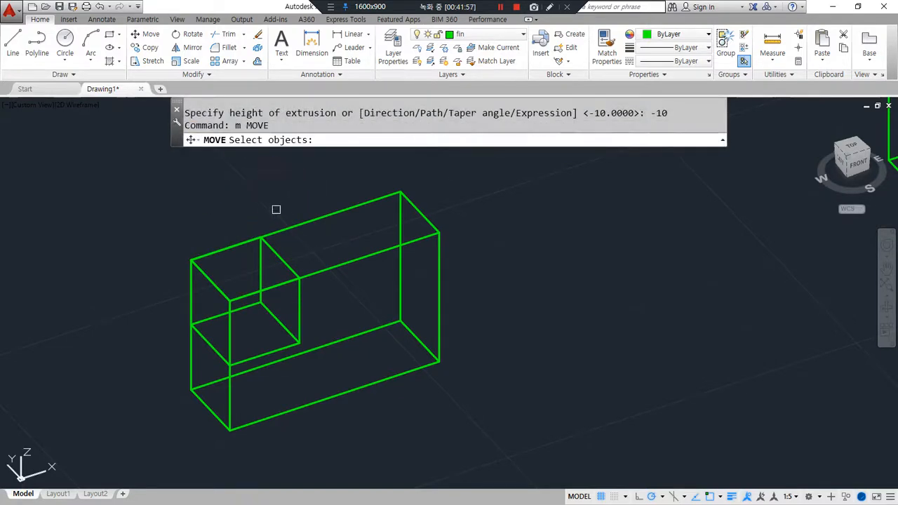
left_click(280, 255)
key("Return")
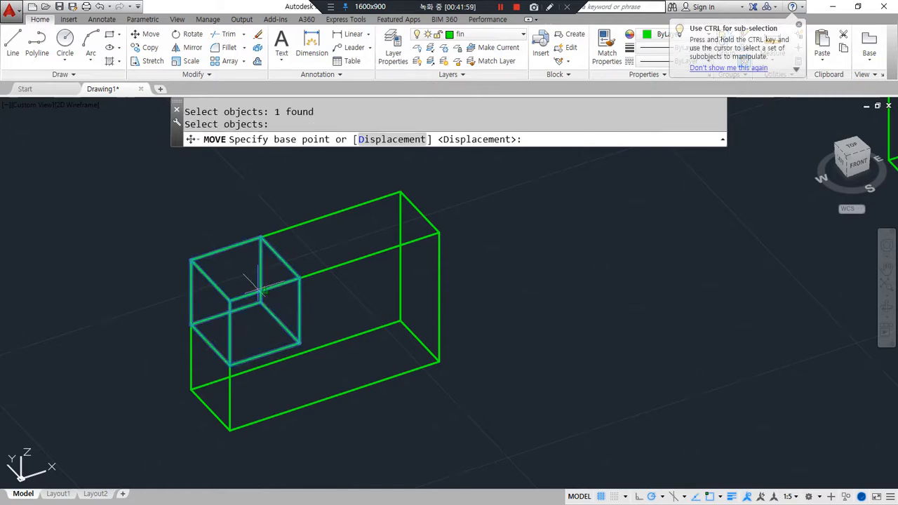
left_click(260, 288)
left_click(335, 263)
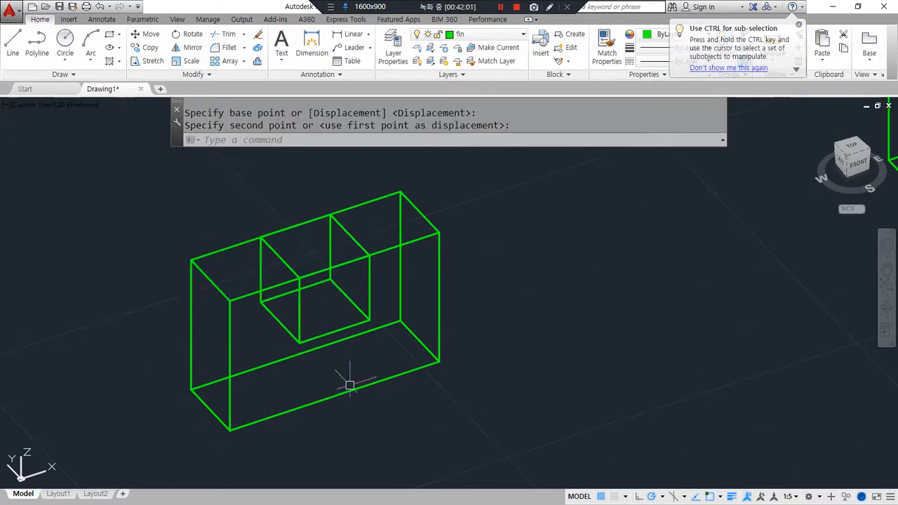
- Copy the cube from its front-left top corner to the matching corner of the next box in the row
type("cp")
key("Return")
left_click(368, 280)
key("Return")
left_click(295, 278)
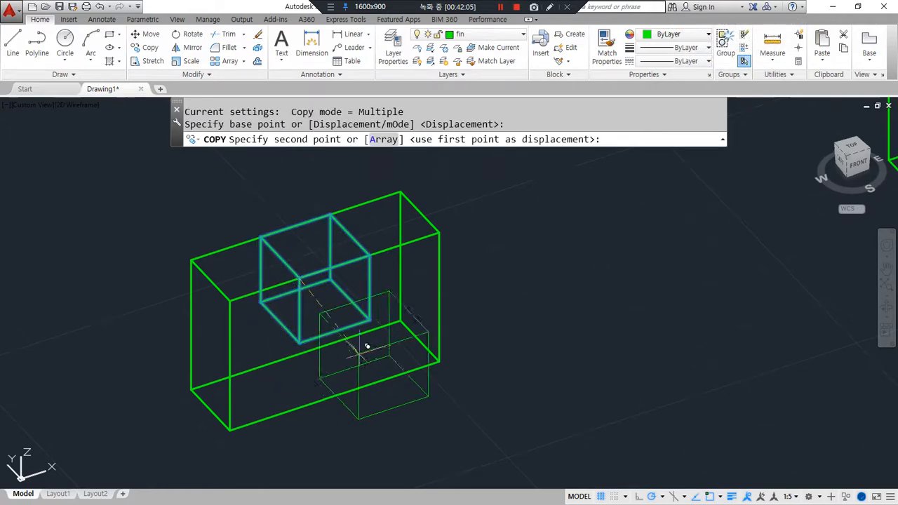
scroll(367, 344, "down", 5)
scroll(325, 287, "up", 8)
left_click(348, 383)
key("Return")
- Copy the corner cube to the opposite end of the same box, aligning their front-right top corners
key("Return")
left_click(493, 304)
key("Return")
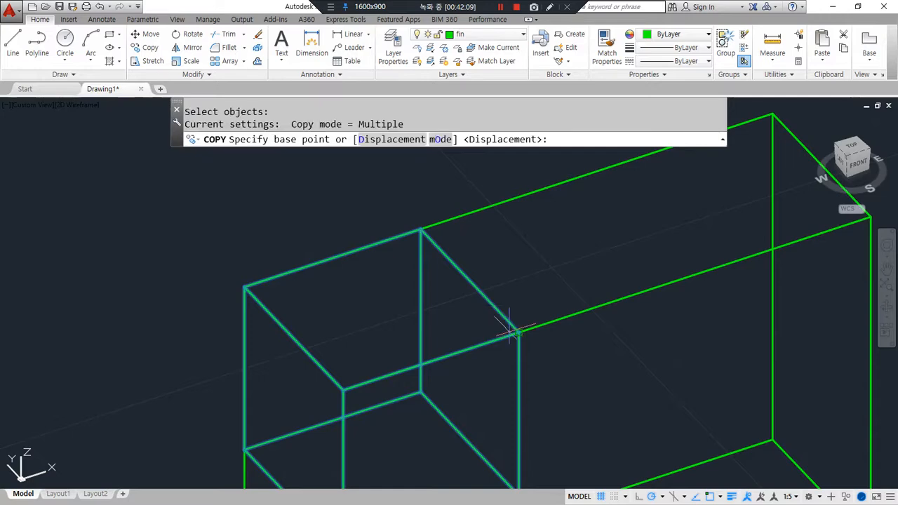
left_click(517, 331)
middle_click_drag(795, 223, 582, 260)
left_click(658, 256)
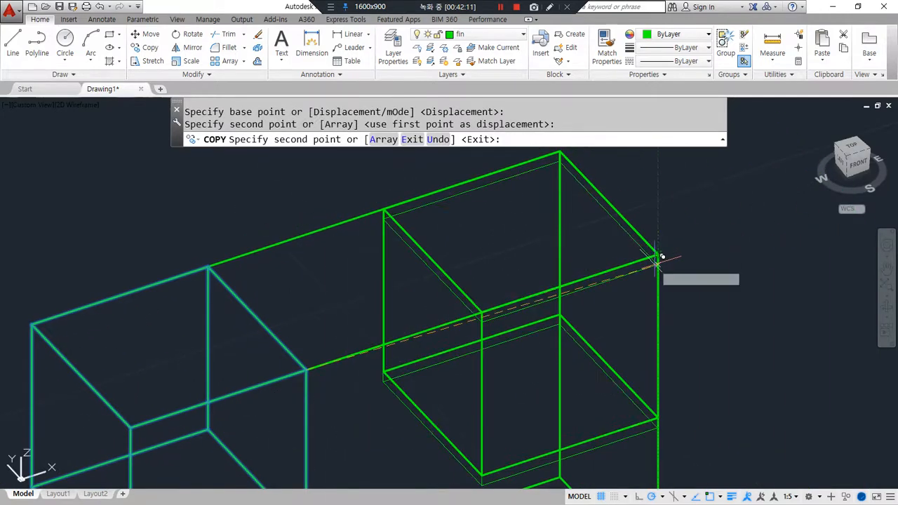
key("Return")
scroll(475, 300, "down", 5)
scroll(144, 343, "up", 6)
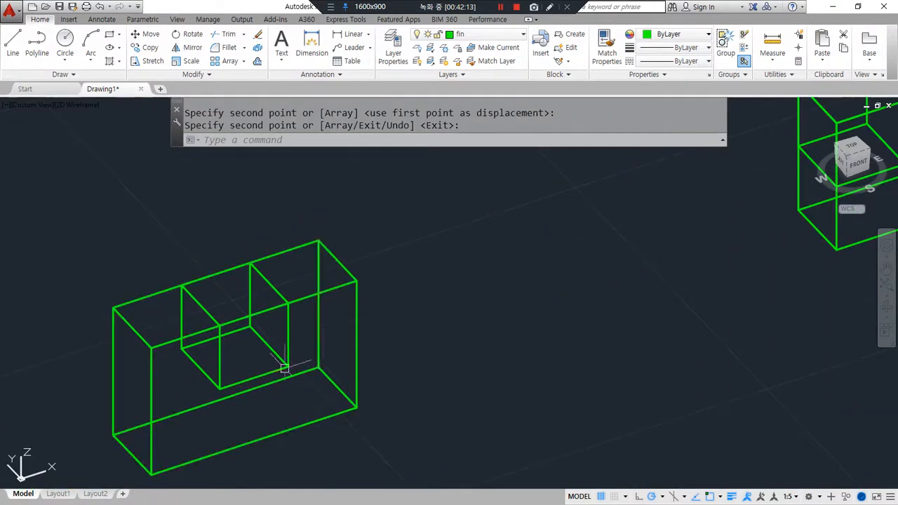
- Subtract the cube at the middle of the top edge from its box, leaving a central notch
mouse_move(317, 308)
left_mouse_down()
mouse_move(242, 421)
mouse_move(188, 348)
left_mouse_up()
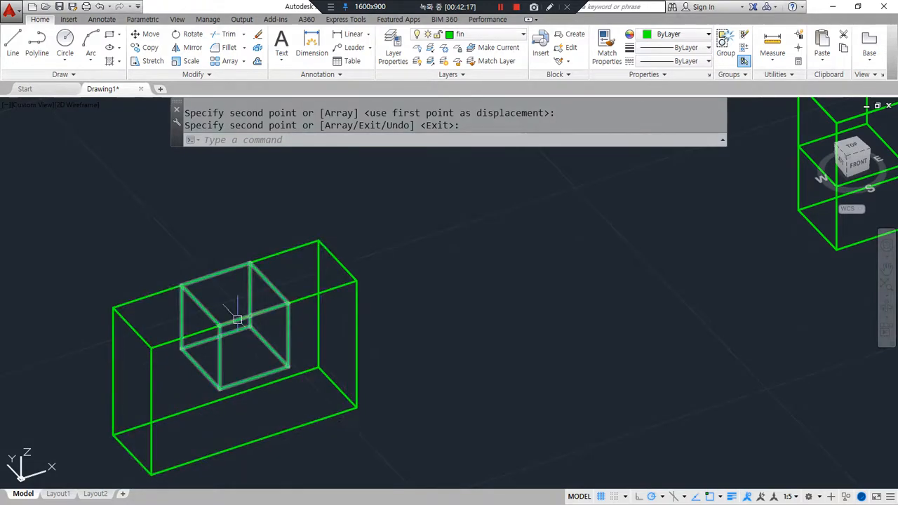
type("su")
key("Return")
left_click(310, 296)
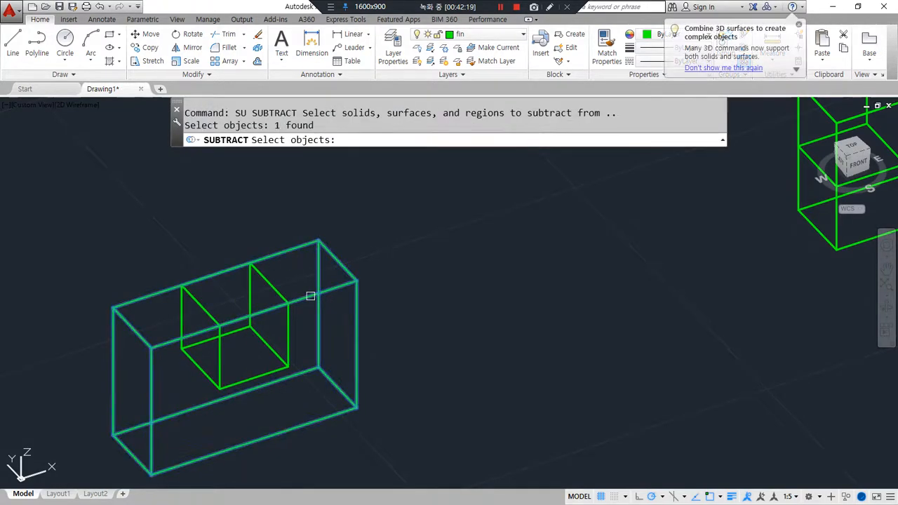
key("Return")
left_click(288, 335)
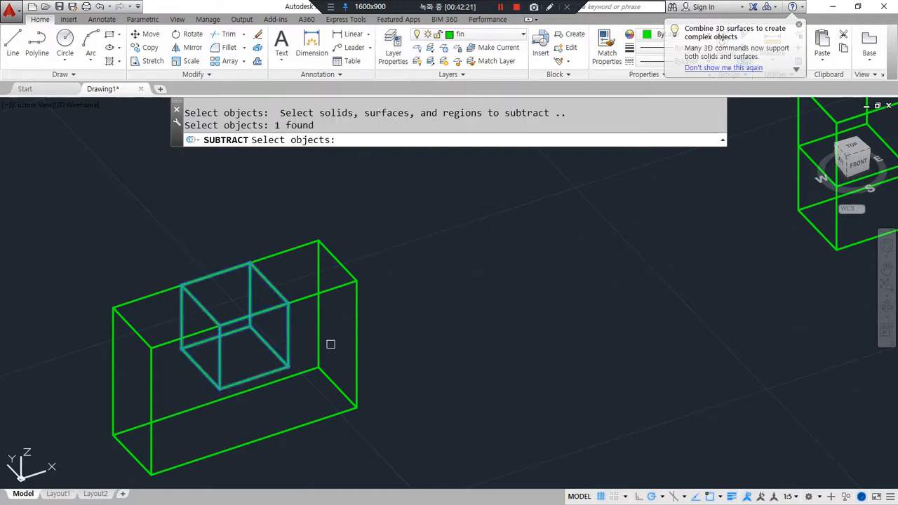
key("Return")
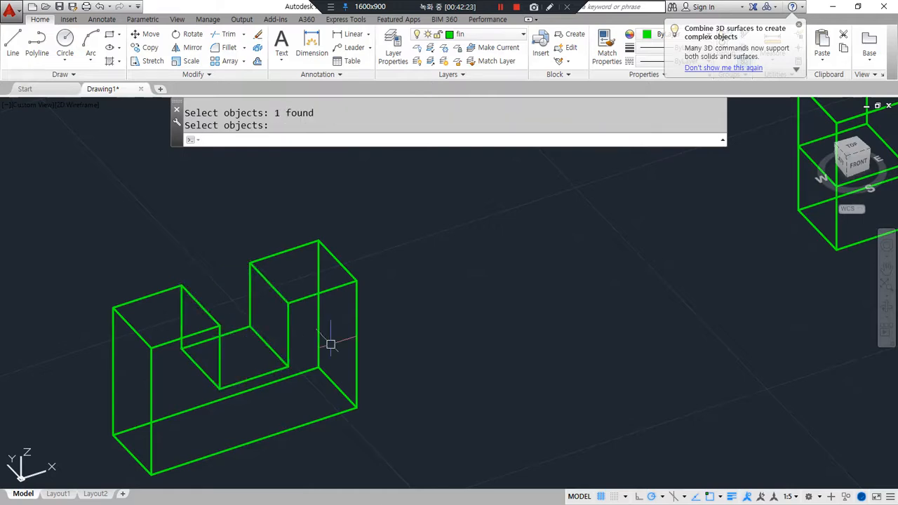
- Subtract both upper corner cubes from the next box in the row
scroll(330, 344, "down", 2)
middle_click_drag(632, 290, 245, 373)
scroll(362, 286, "up", 2)
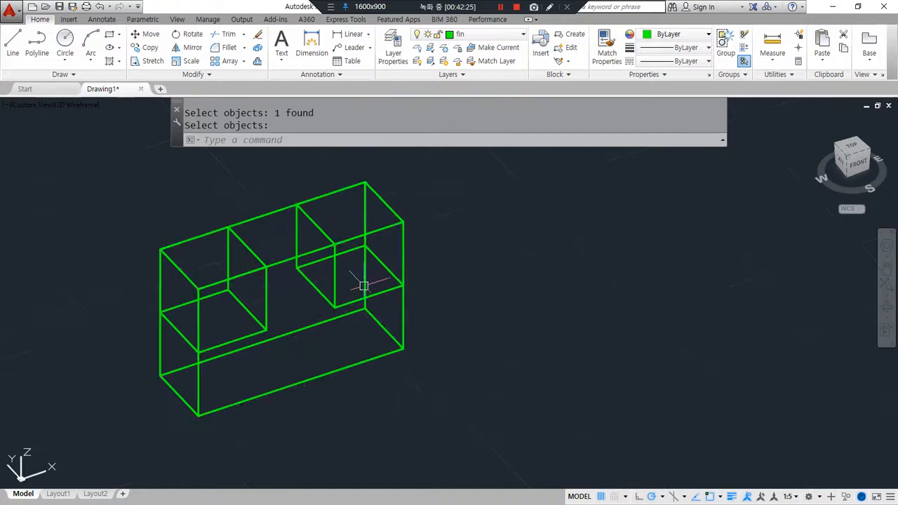
key("Return")
left_click(337, 372)
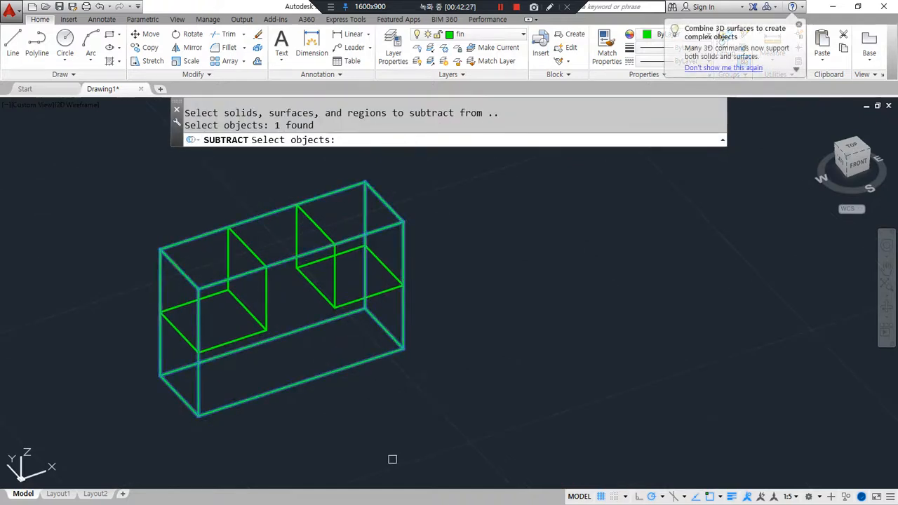
key("Return")
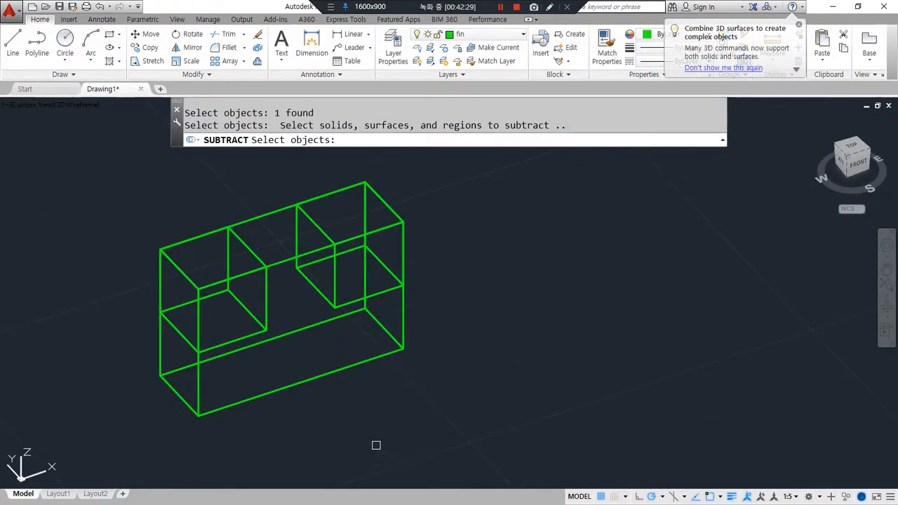
left_click(267, 316)
left_click(312, 292)
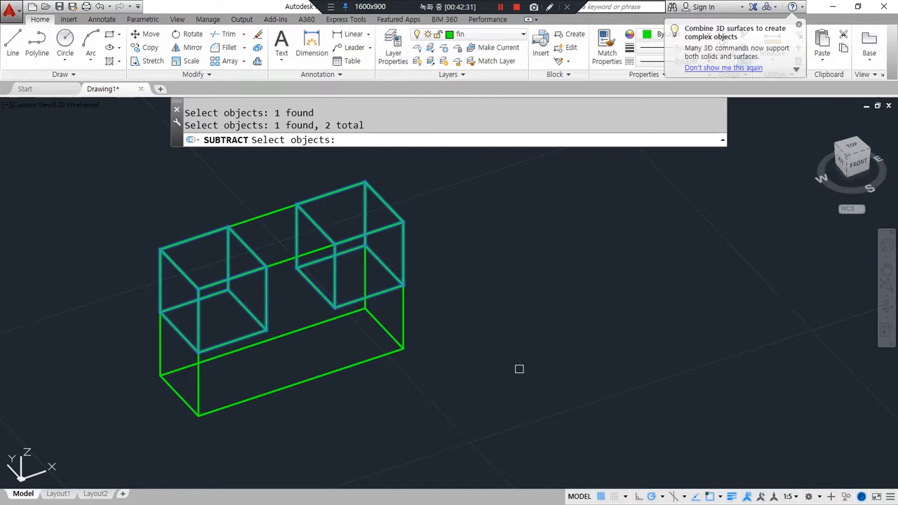
key("Return")
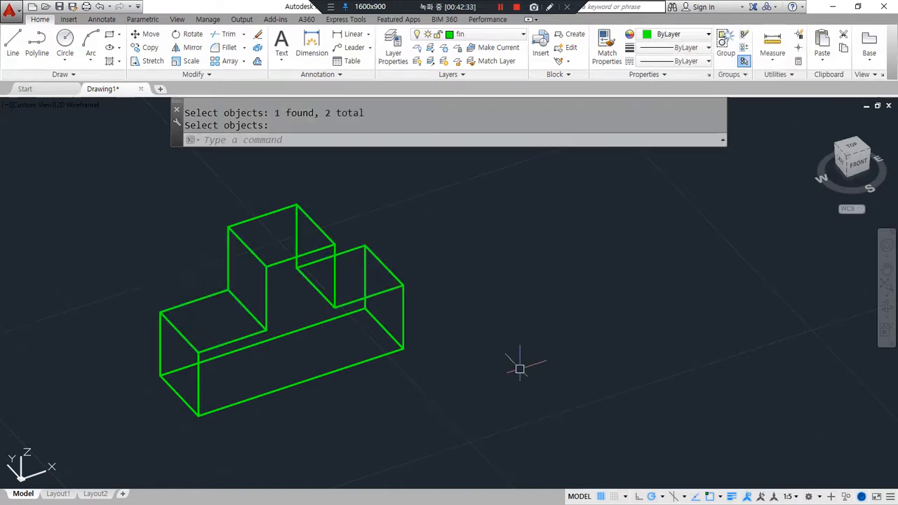
- Draw a 10 by 10 rectangle on the front face of the second row's first box, starting at its lower-left corner
scroll(520, 369, "down", 6)
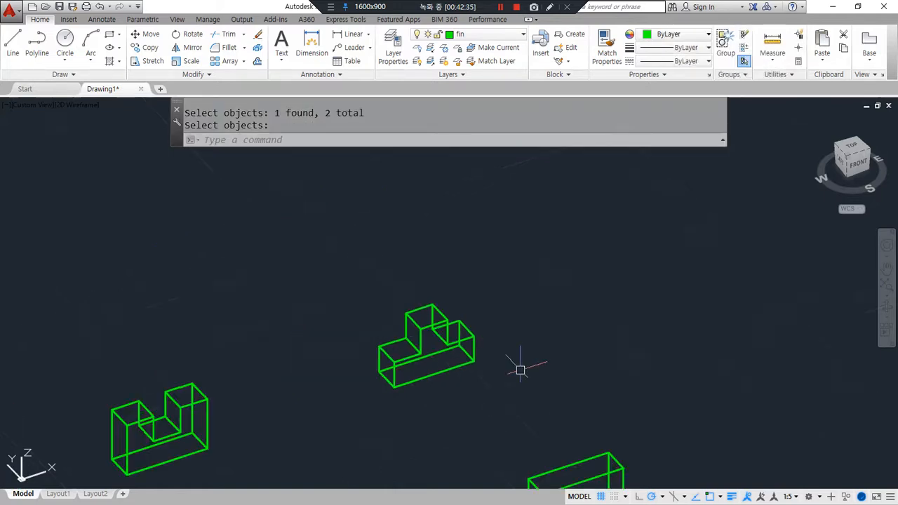
middle_click_drag(373, 421, 482, 263)
middle_click_drag(232, 447, 331, 334)
scroll(252, 370, "up", 5)
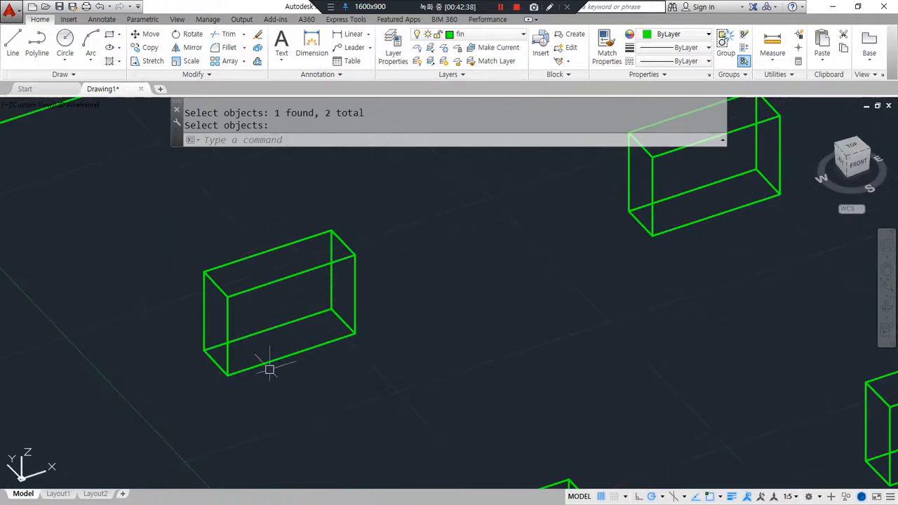
type("rec")
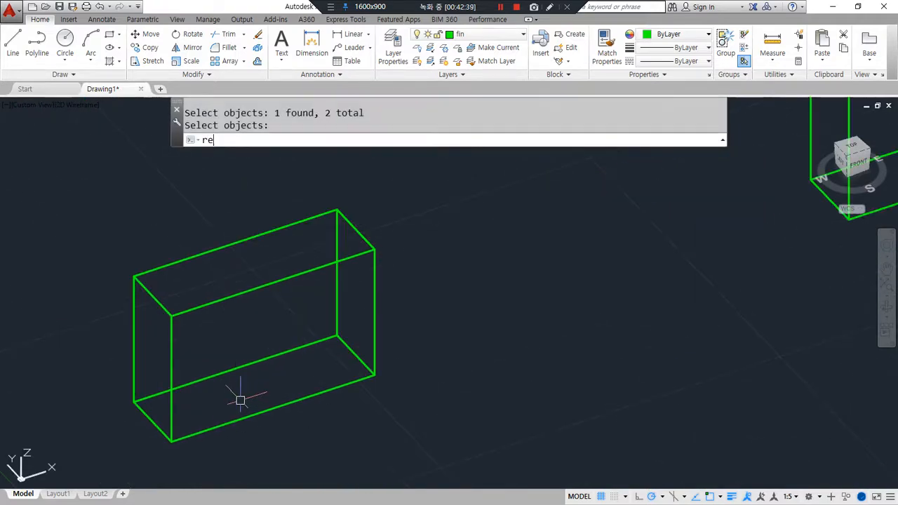
key("Return")
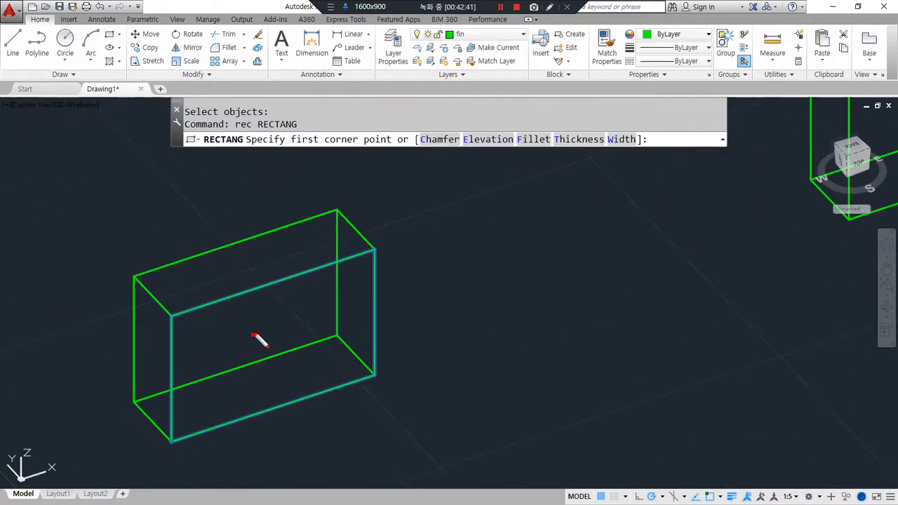
left_click(171, 443)
type("@")
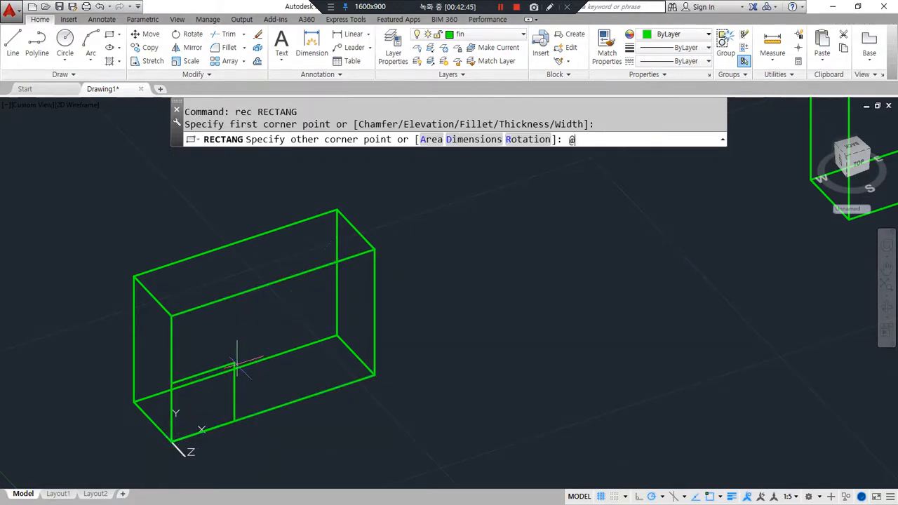
type("10,10")
key("Return")
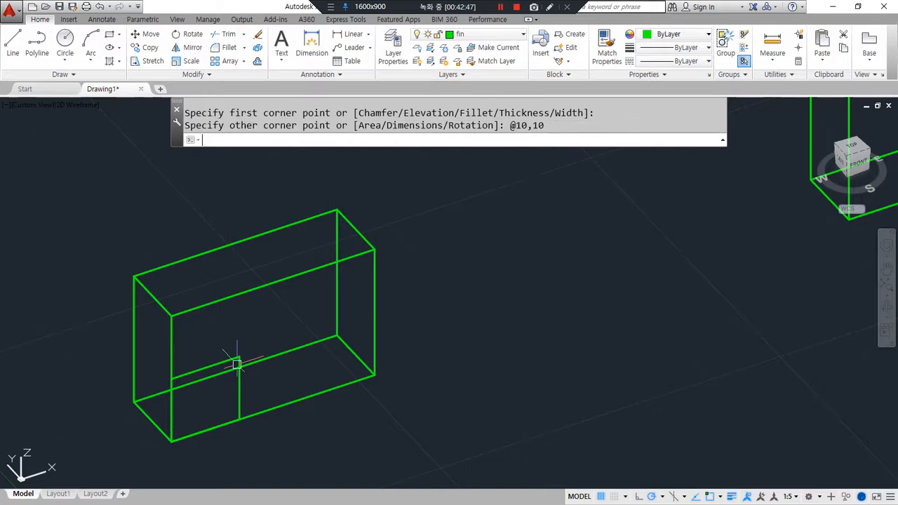
- Extrude the front-face rectangle by -10 into the box to form a cube
type("ext")
key("Return")
left_click(240, 392)
key("Return")
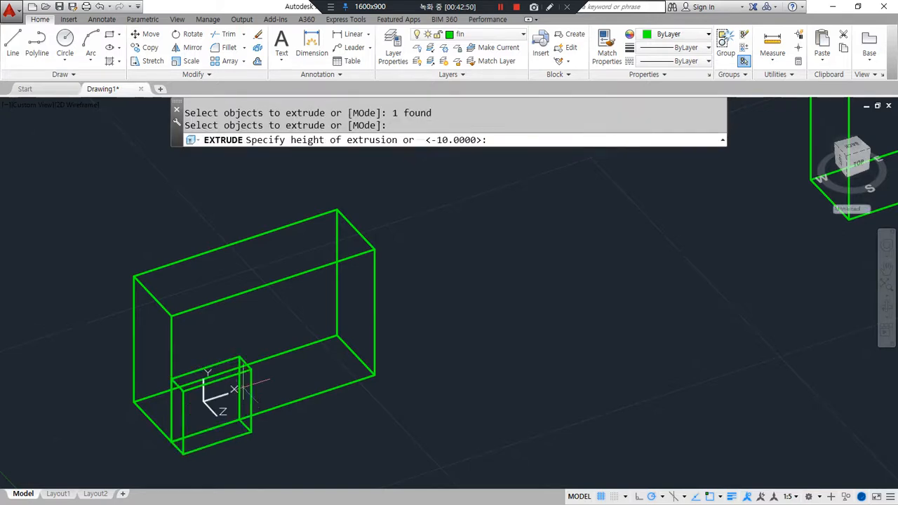
type("-10")
key("Return")
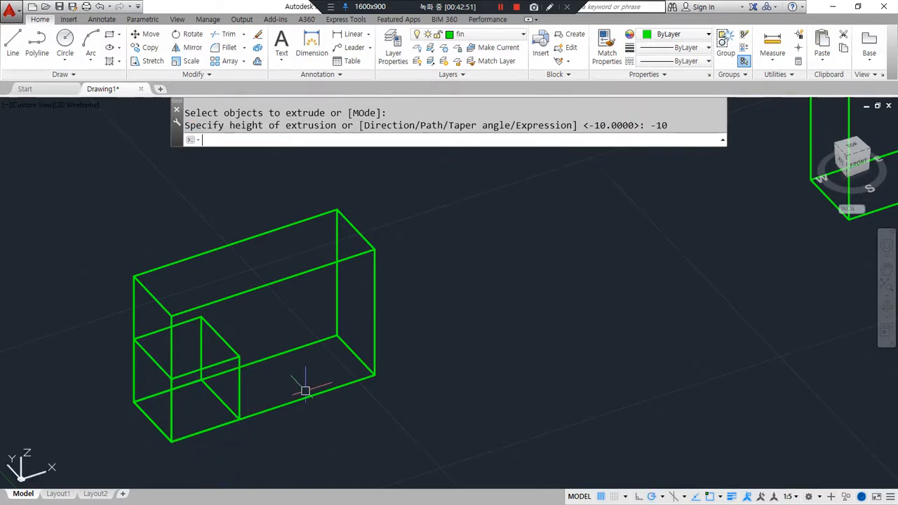
- Draw diagonal construction lines across the front faces of the box and of the small cube
type("l")
key("Return")
left_click(374, 375)
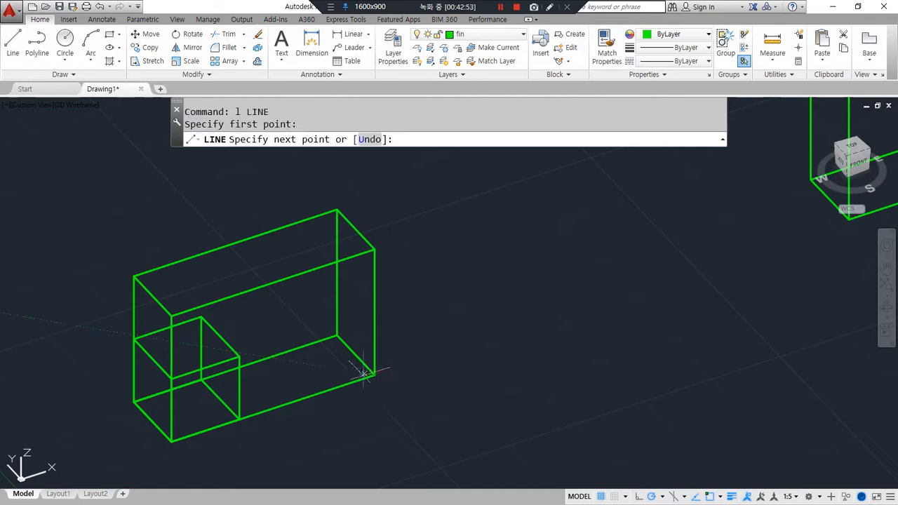
left_click(170, 317)
key("Return")
key("Return")
left_click(238, 358)
left_click(174, 437)
key("Return")
- Move the cube with its diagonal from the diagonal's midpoint to the midpoint of the box's diagonal
type("m")
key("Return")
left_click(238, 400)
left_click(207, 396)
key("Return")
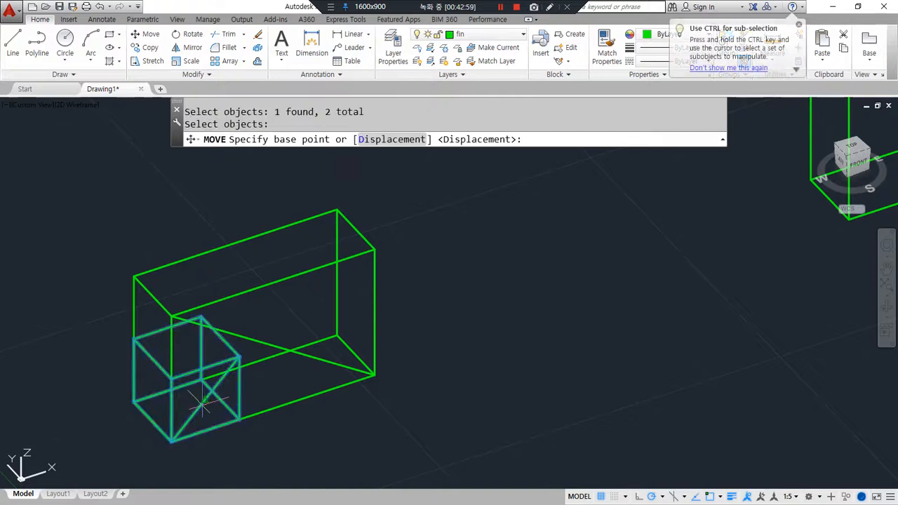
left_click(212, 390)
left_click(272, 346)
- Erase the two diagonal construction lines from the front faces
left_click(275, 343)
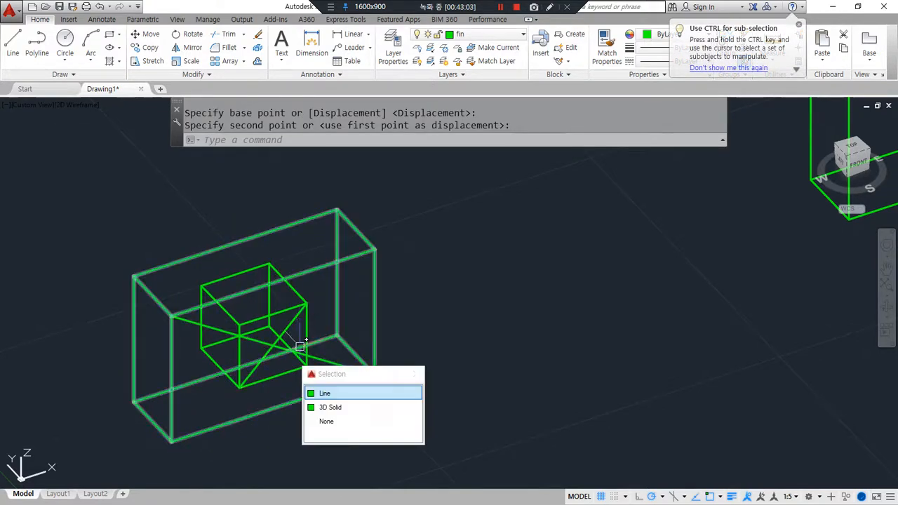
left_click(321, 391)
type("e")
key("Return")
type("su")
key("Return")
left_click(346, 261)
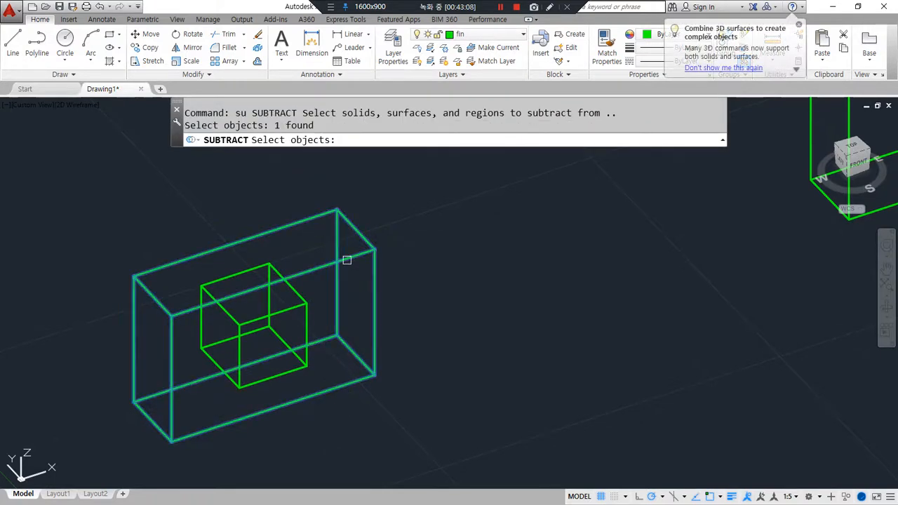
key("Return")
left_click(297, 311)
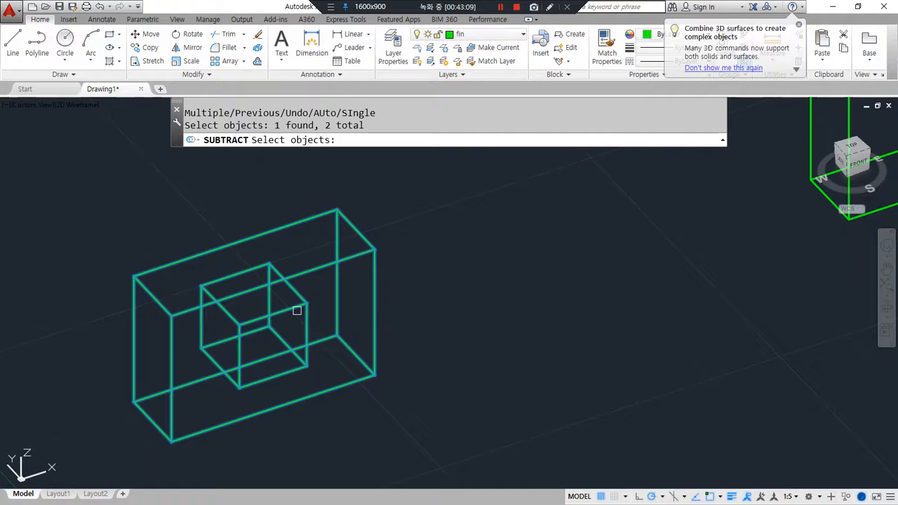
key("Escape")
key("Escape")
- Subtract the centred cube from the box to cut a square opening through it
key("Return")
left_click(309, 274)
key("Return")
left_click(297, 302)
key("Return")
- Check the square opening in the Conceptual visual style and switch back to 2D Wireframe
type("sha")
key("Return")
type("2")
key("Return")
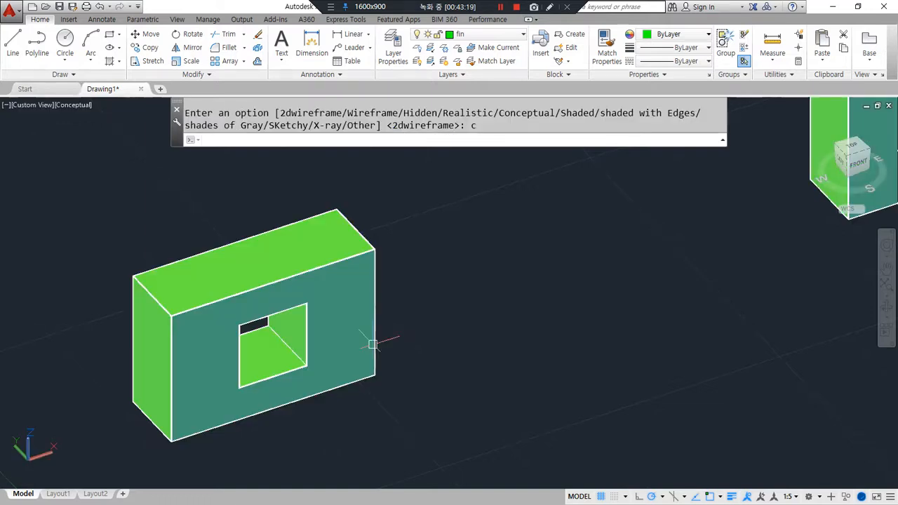
type("sha")
key("Return")
type("2d")
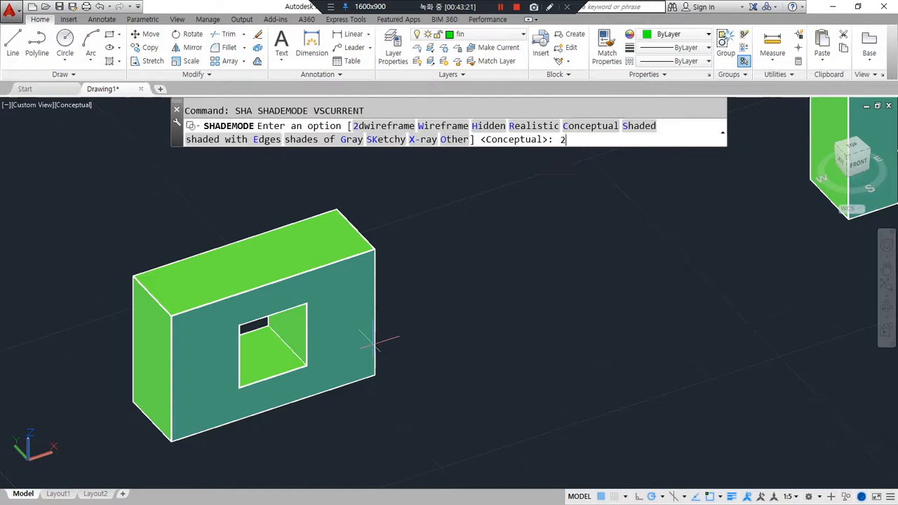
key("Return")
key("Escape")
key("Escape")
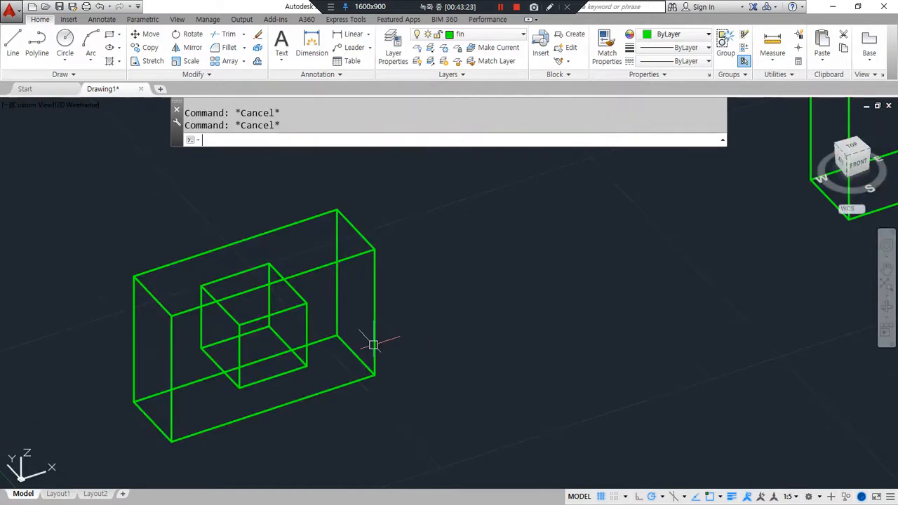
- Set the UCS on the next box through the midpoints of its rear-left vertical edge, front-left vertical edge and top rear edge
scroll(424, 328, "down", 2)
middle_click_drag(443, 302, 73, 396)
scroll(355, 297, "down", 1)
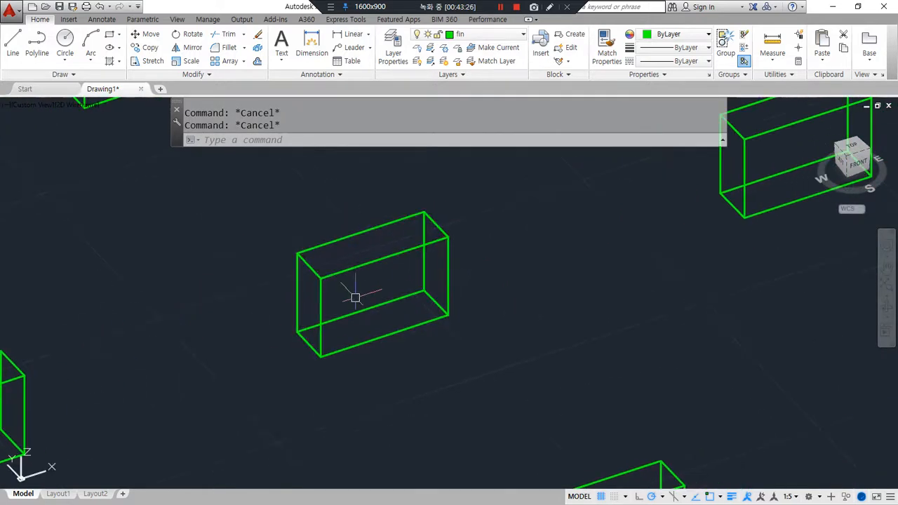
scroll(361, 267, "down", 3)
middle_click_drag(360, 266, 386, 328)
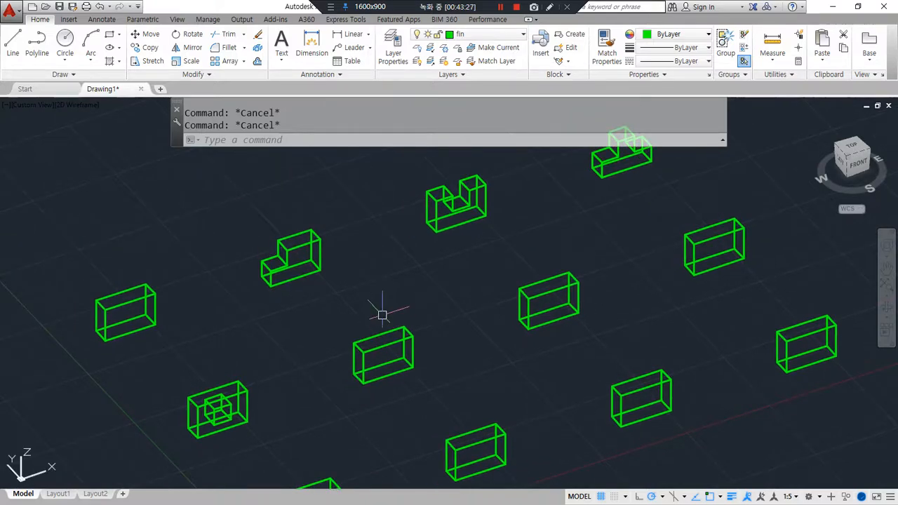
mouse_move(401, 396)
left_mouse_down()
mouse_move(437, 315)
mouse_move(345, 372)
mouse_move(413, 421)
mouse_move(450, 320)
mouse_move(450, 393)
left_mouse_up()
key("Escape")
scroll(403, 379, "up", 6)
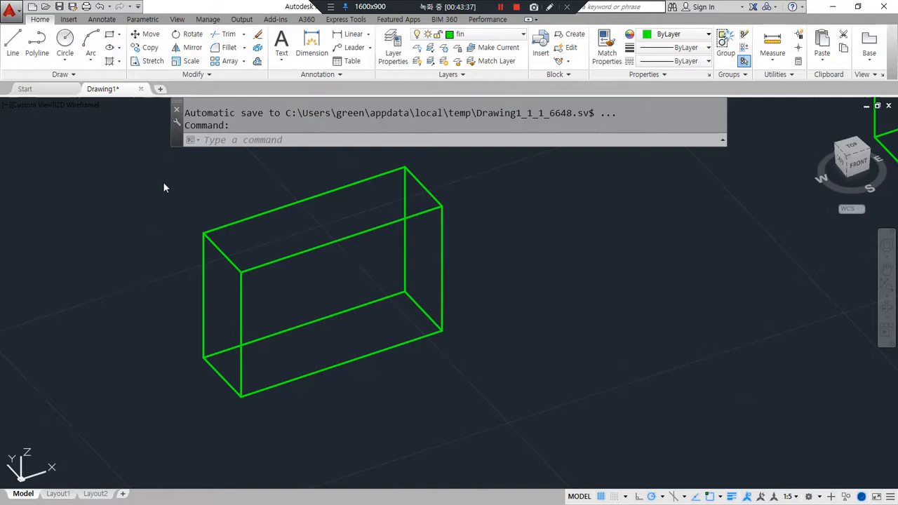
middle_click_drag(171, 293, 200, 314)
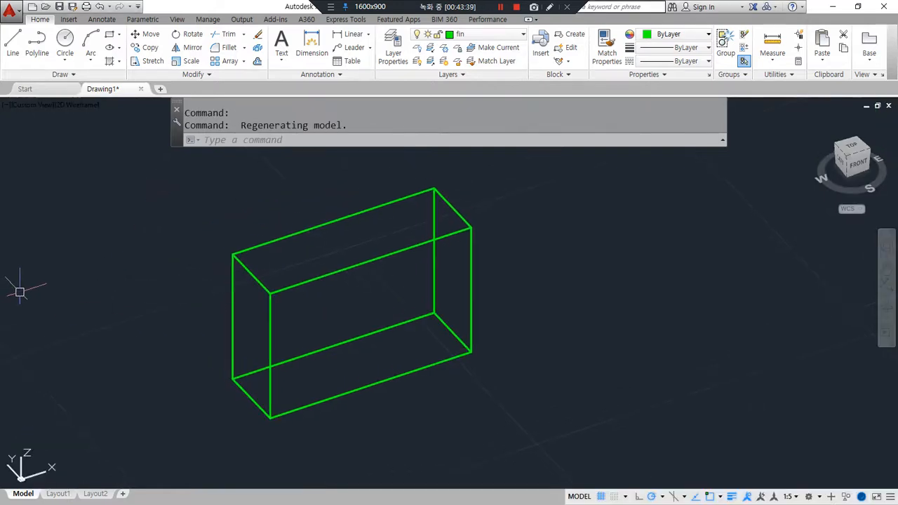
type("u")
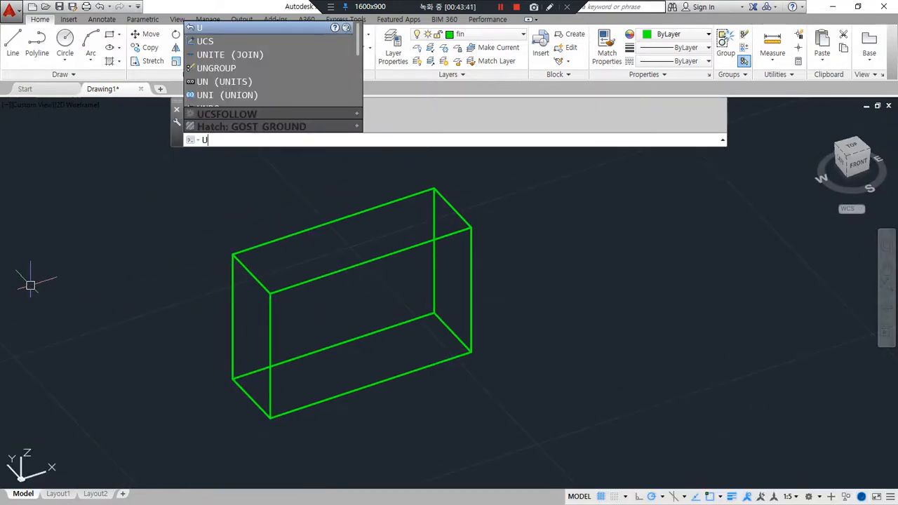
key("Return")
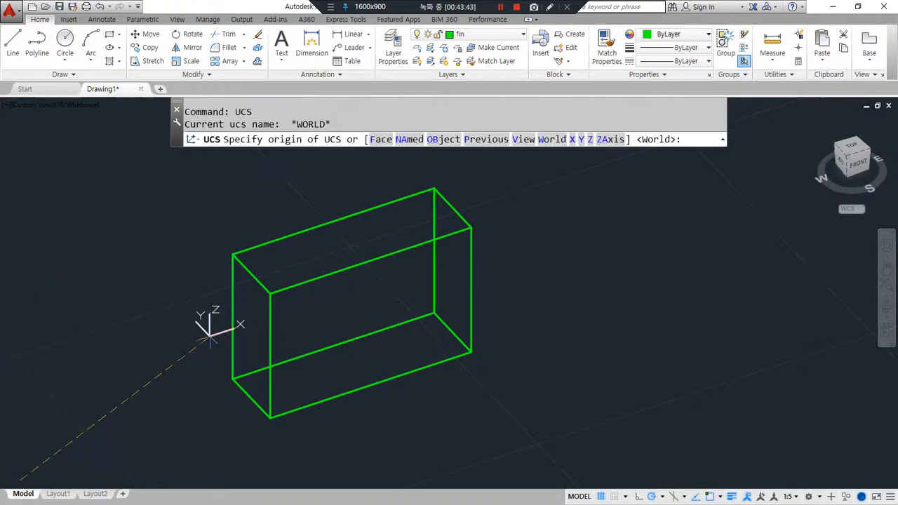
left_click(233, 318)
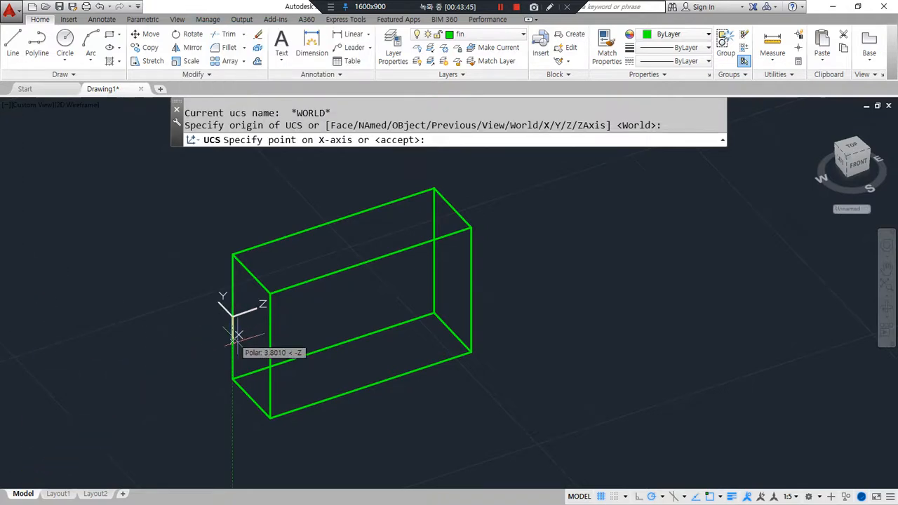
left_click(271, 355)
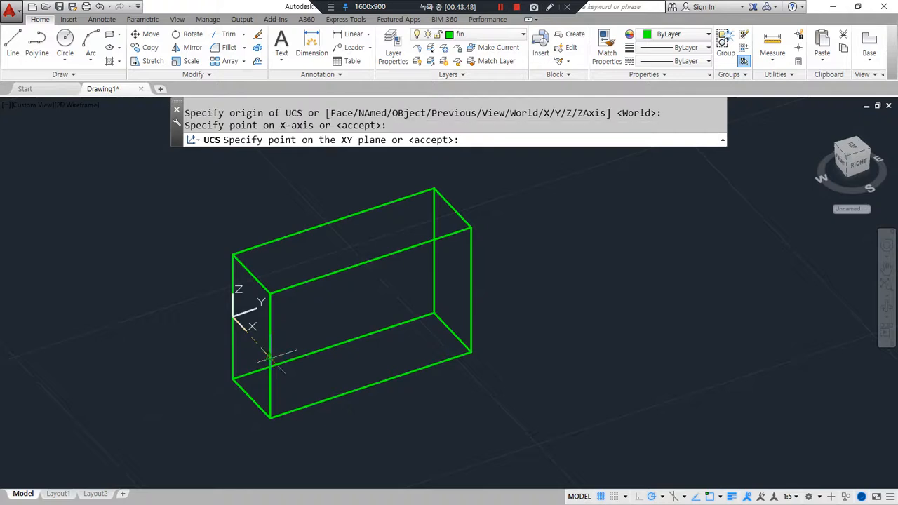
left_click(345, 220)
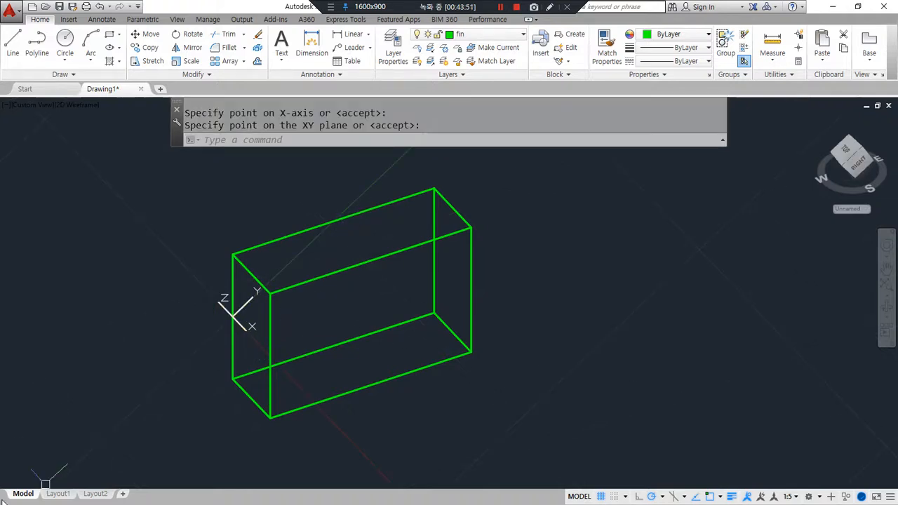
type("rec")
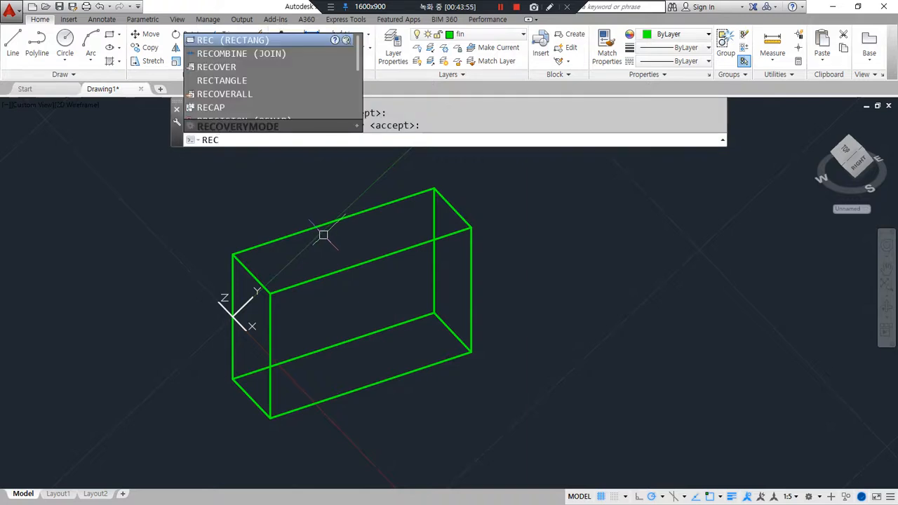
key("Return")
type("rec")
key("Return")
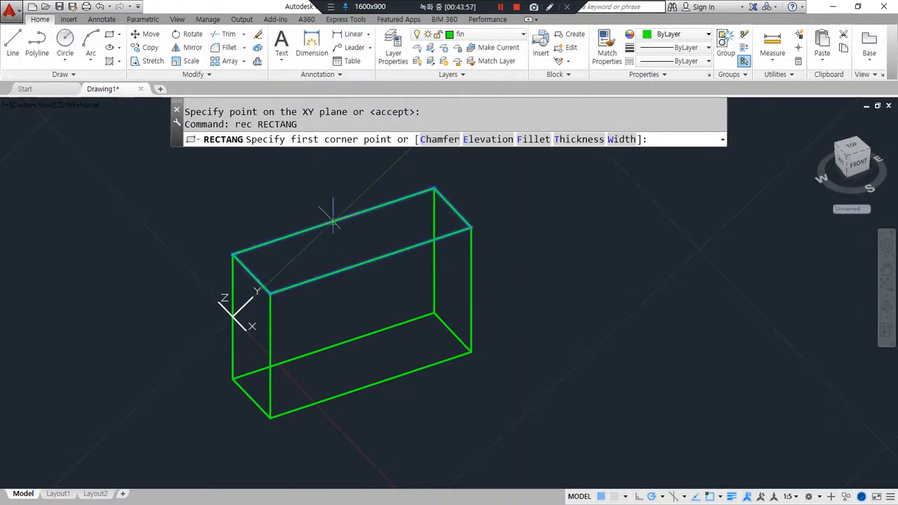
left_click(334, 221)
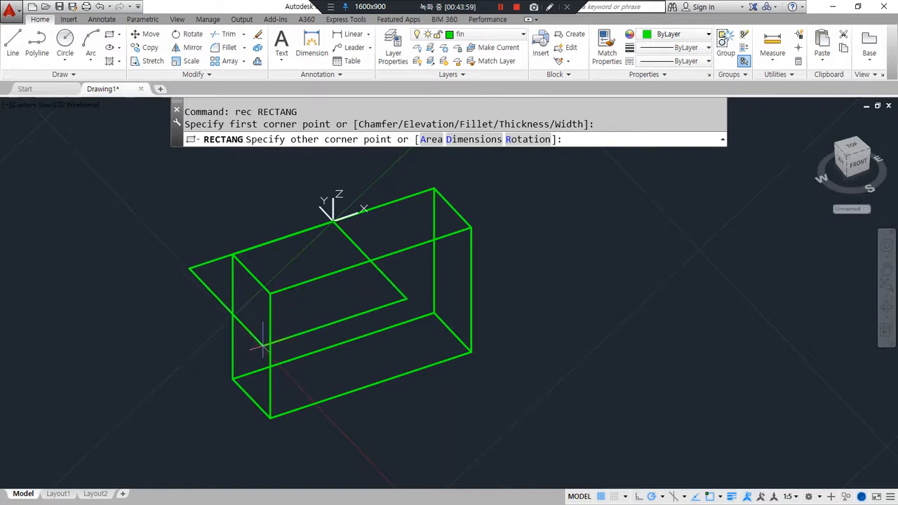
key("Escape")
- Draw a rectangle on the inclined plane from the top rear edge's midpoint to the front-left vertical edge's midpoint
key("Return")
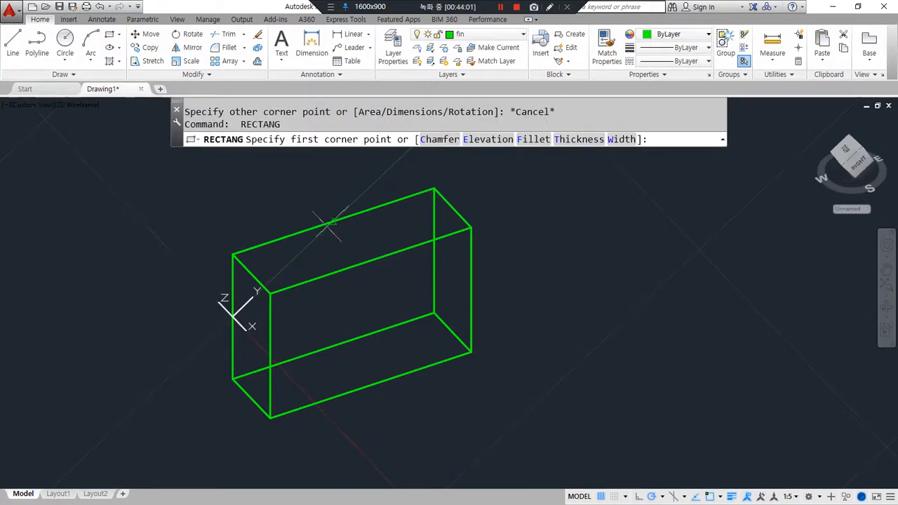
left_click(333, 223)
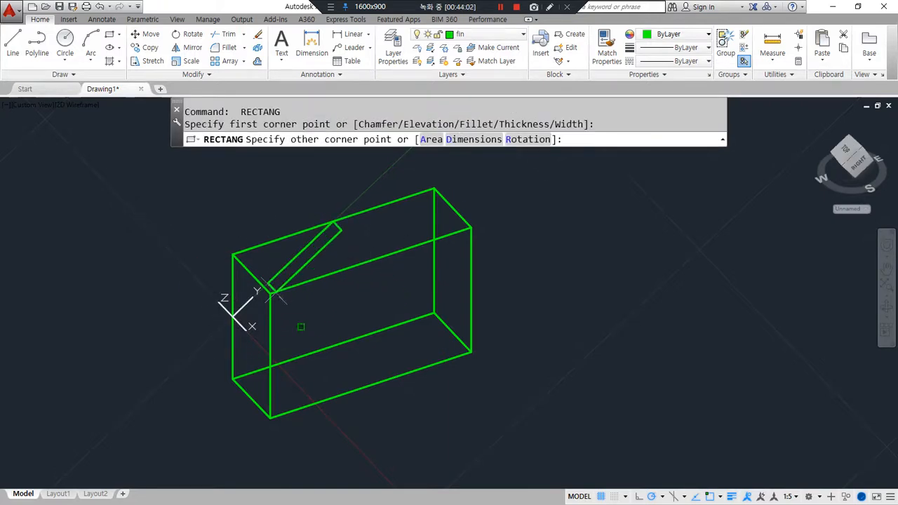
left_click(269, 354)
- Extrude the inclined rectangle outward past the box's upper-left edge
type("e")
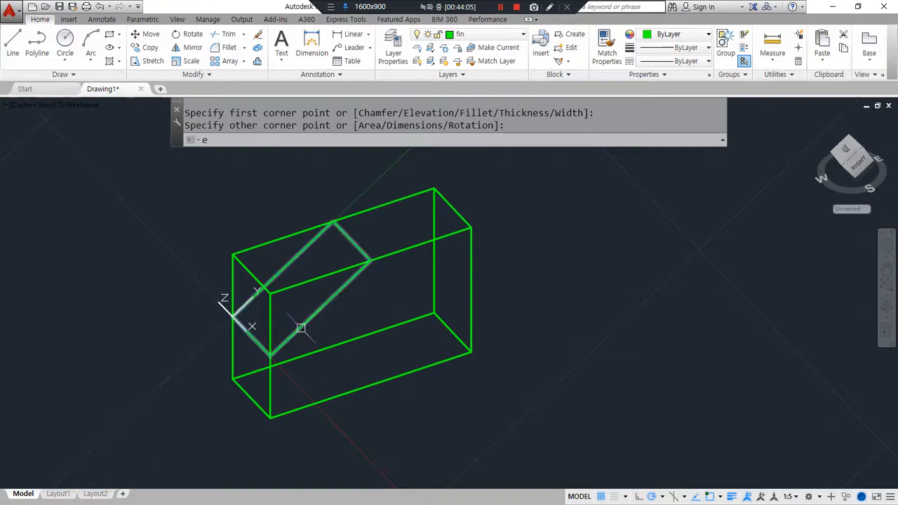
type("xt")
key("Return")
left_click(302, 325)
key("Return")
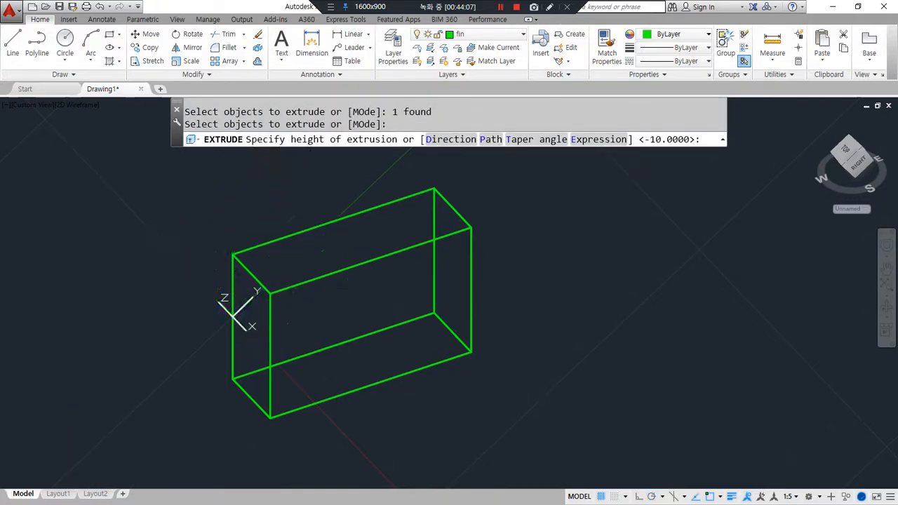
left_click(161, 274)
- Subtract the inclined extruded block from the box to bevel its upper-left end
type("su")
key("Return")
left_click(422, 250)
key("Return")
left_click(326, 303)
key("Return")
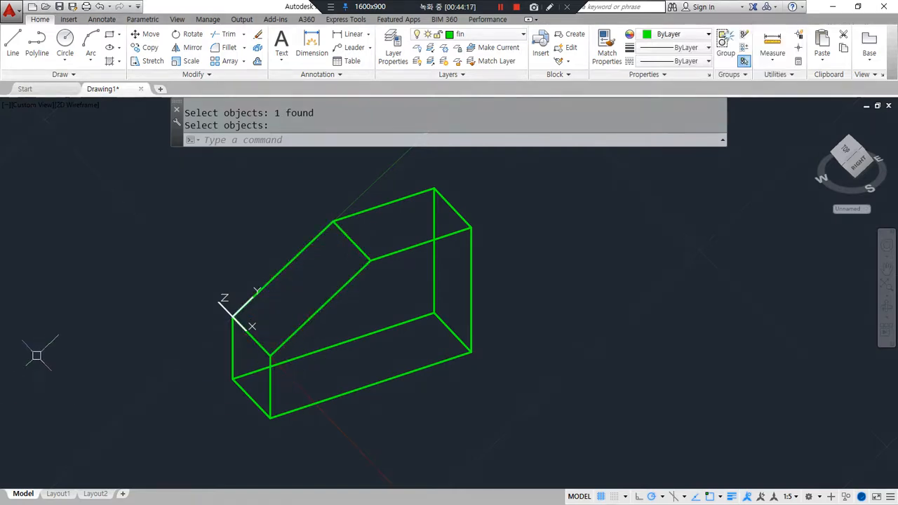
- Undo the subtraction, the extrusion, the inclined rectangle and the custom UCS
key("ctrl+z")
key("ctrl+z")
key("ctrl+z")
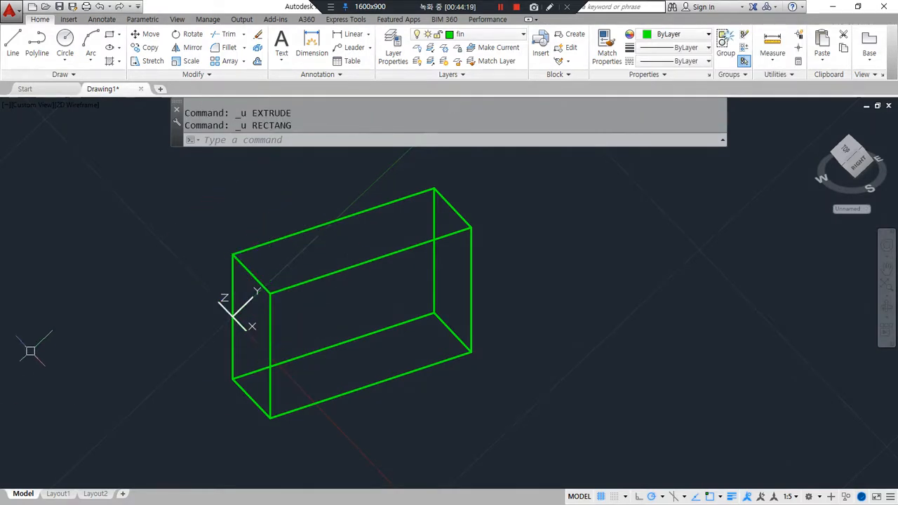
key("ctrl+z")
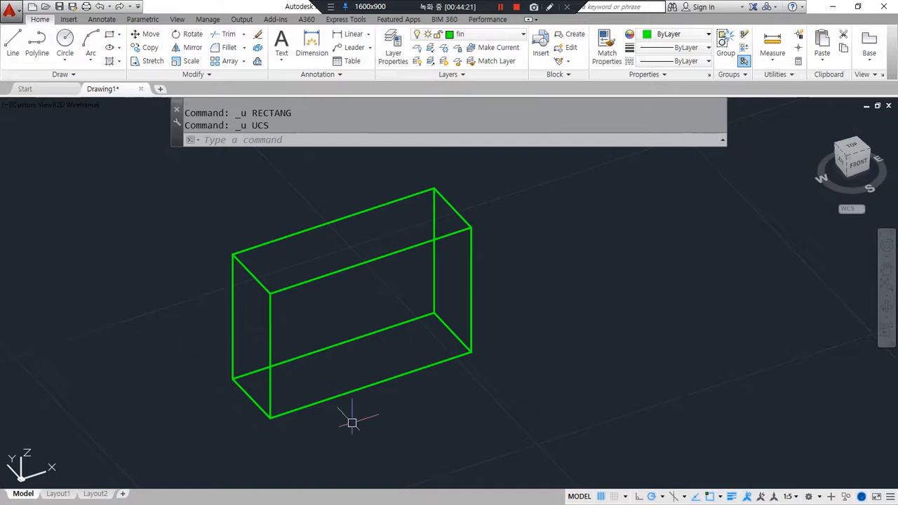
- Draw a closed triangular polyline on the front face through the left edge's midpoint, the top edge's midpoint and the upper-left corner
type("pl")
key("Return")
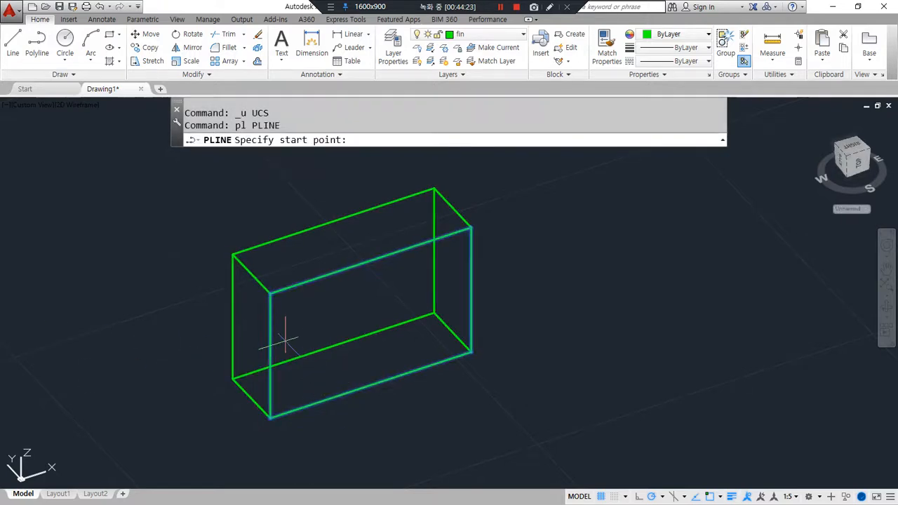
left_click(269, 347)
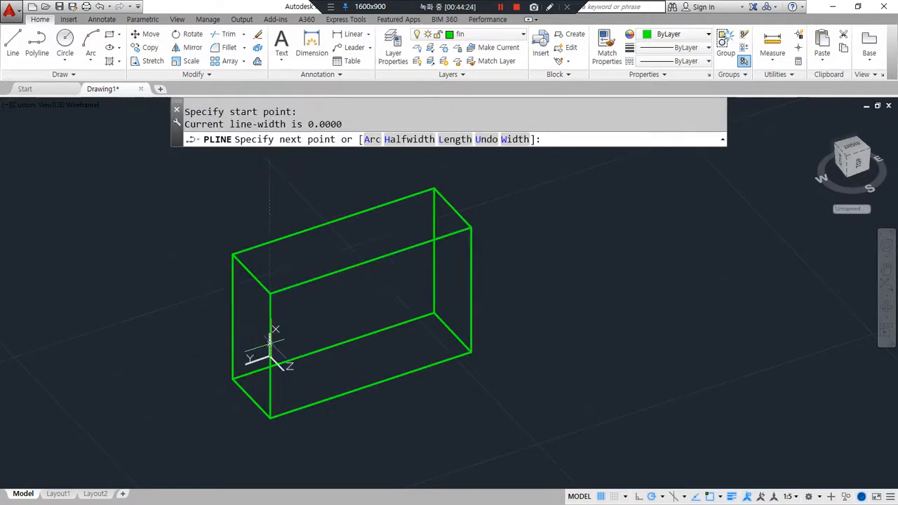
left_click(363, 267)
left_click(271, 294)
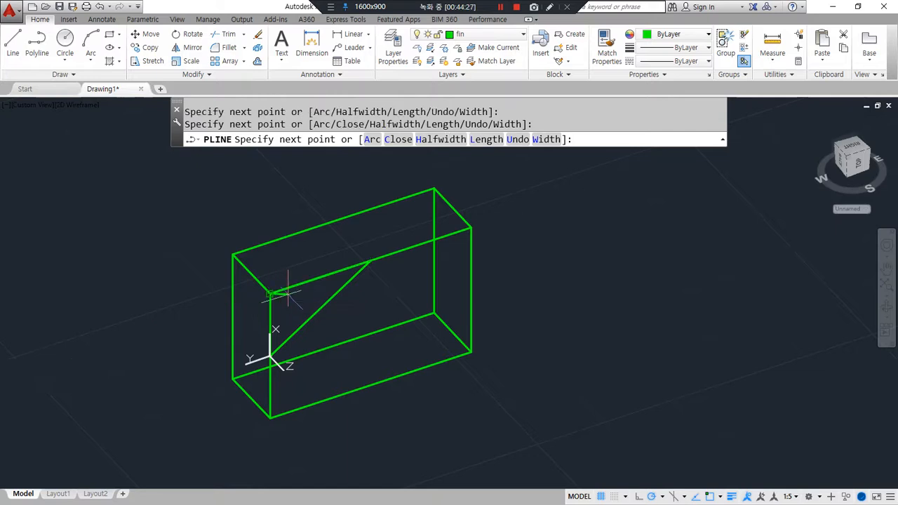
type("c")
key("Return")
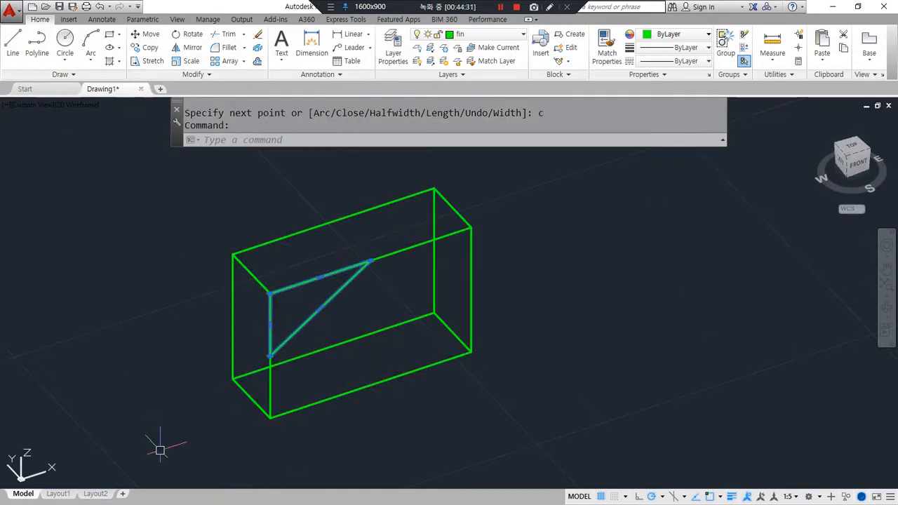
- Extrude the front-face triangle through the box's full depth to its rear upper-left corner
key("Escape")
type("ext")
key("Return")
left_click(307, 320)
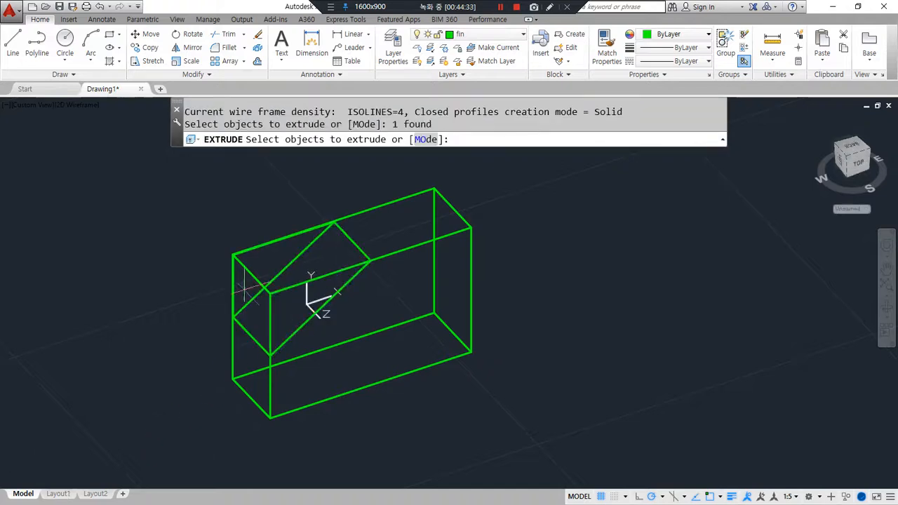
key("Return")
left_click(225, 248)
- Subtract the triangular prism from the box to bevel its upper-left end
type("su")
key("Return")
left_click(386, 256)
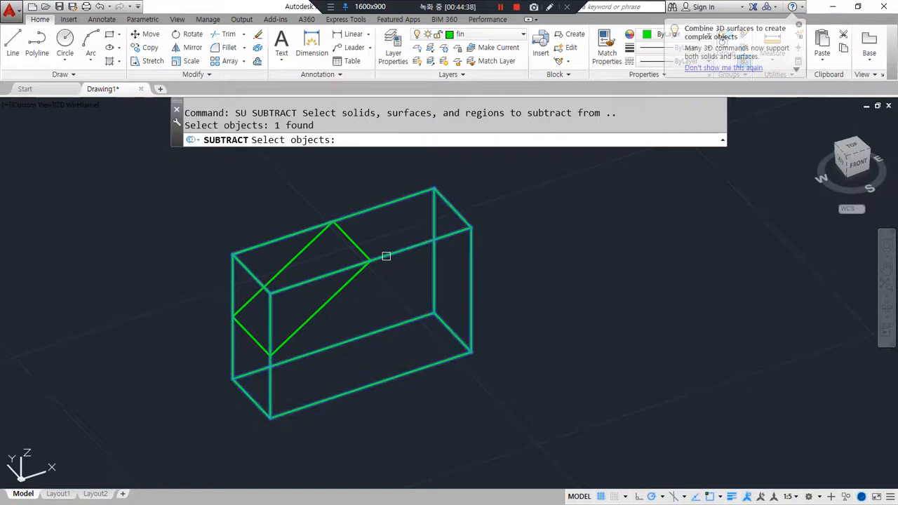
key("Return")
left_click(336, 298)
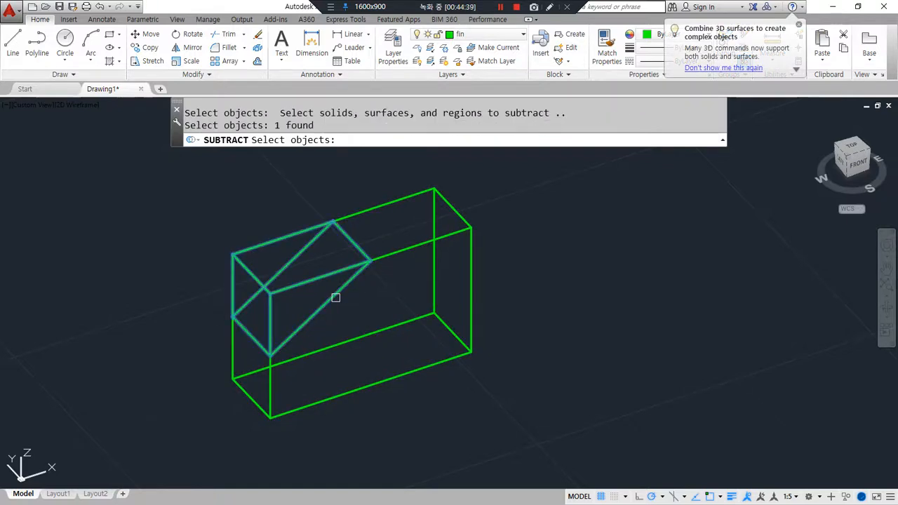
key("Return")
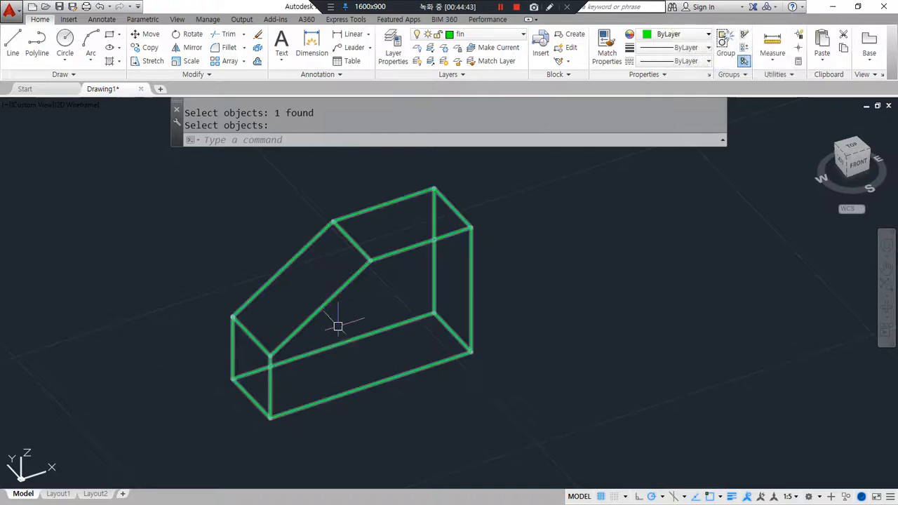
- Set the next box's UCS with its origin at the top rear-right corner, X toward the bottom front-right corner and XY through the top front-left corner
scroll(337, 326, "down", 2)
middle_click_drag(504, 278, 111, 444)
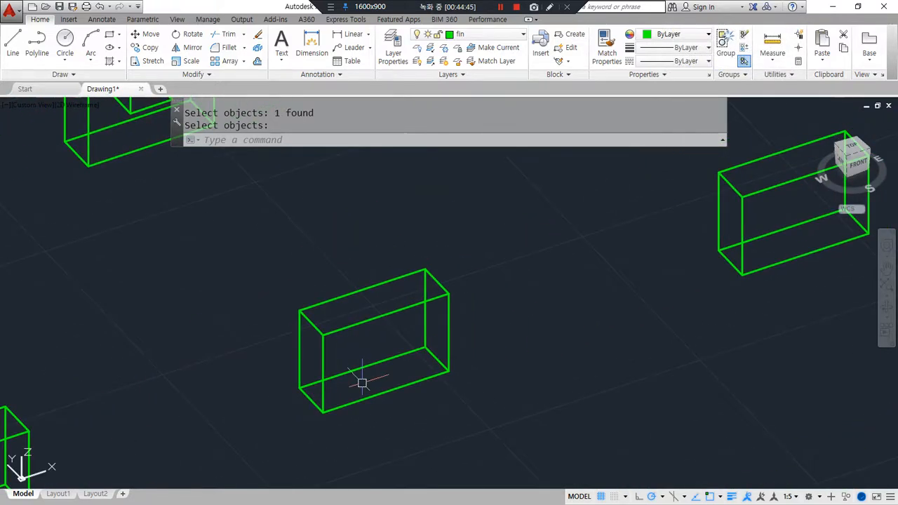
mouse_move(402, 421)
left_mouse_down()
mouse_move(339, 443)
mouse_move(315, 282)
mouse_move(500, 389)
mouse_move(320, 342)
mouse_move(469, 452)
mouse_move(284, 240)
mouse_move(482, 387)
left_mouse_up()
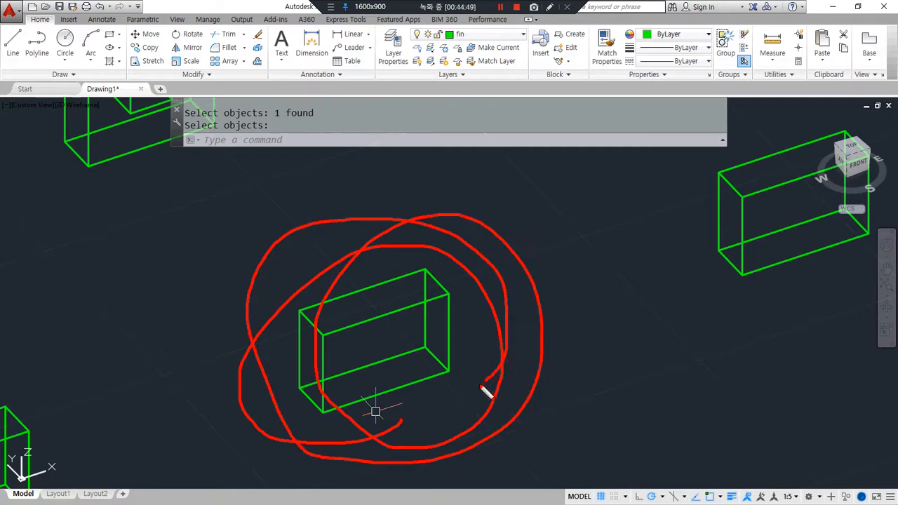
key("Escape")
type("u")
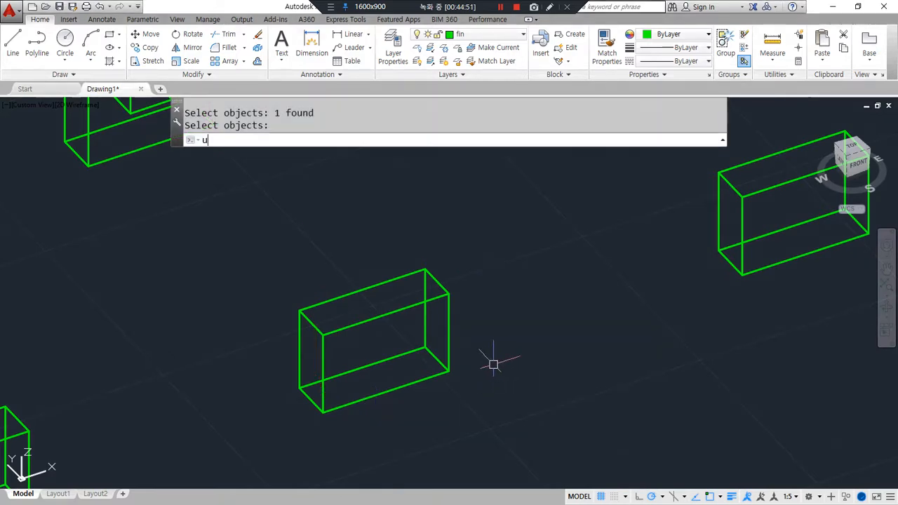
type("cs")
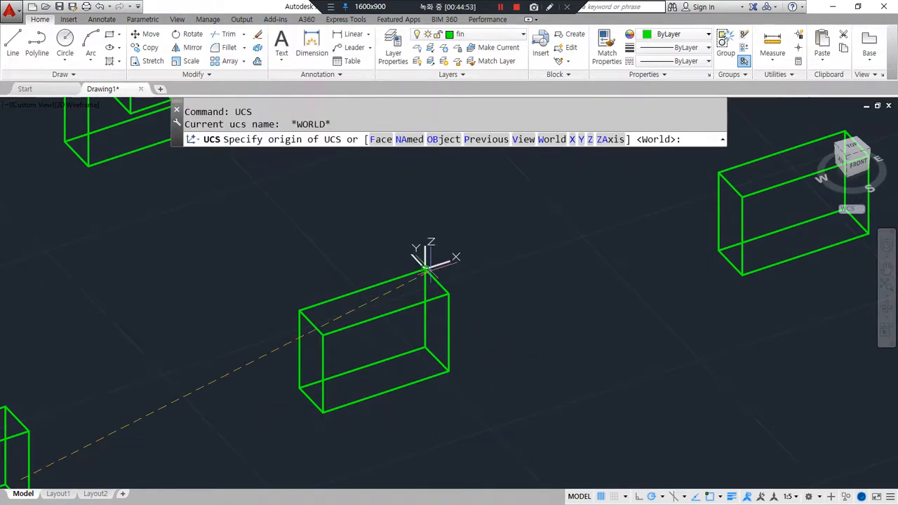
left_click(426, 269)
left_click(452, 365)
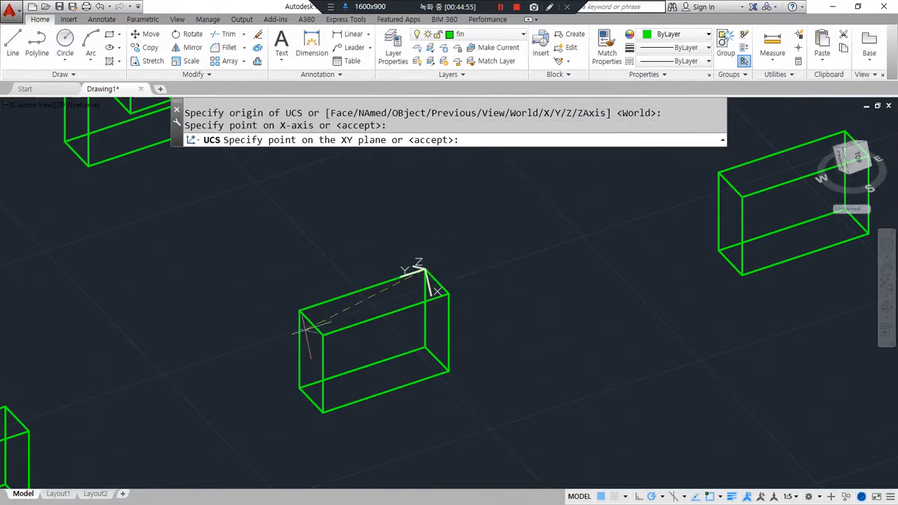
left_click(319, 342)
- Draw a closed triangular polyline through the box's top rear-right, bottom front-right and top front-left corners
type("pl")
key("Return")
left_click(425, 269)
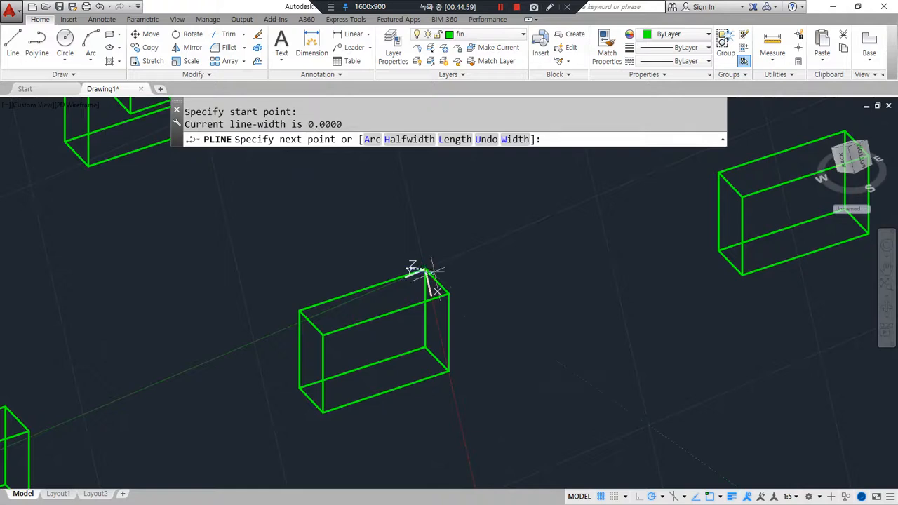
left_click(447, 369)
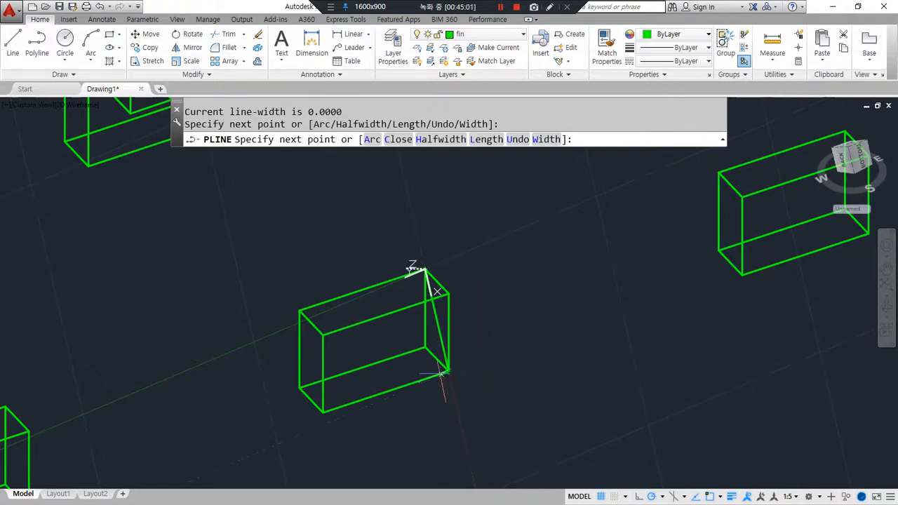
left_click(323, 335)
type("c")
key("Return")
- Extrude the diagonal triangle outward beyond the box's top front-right corner
type("ext")
key("Return")
left_click(384, 356)
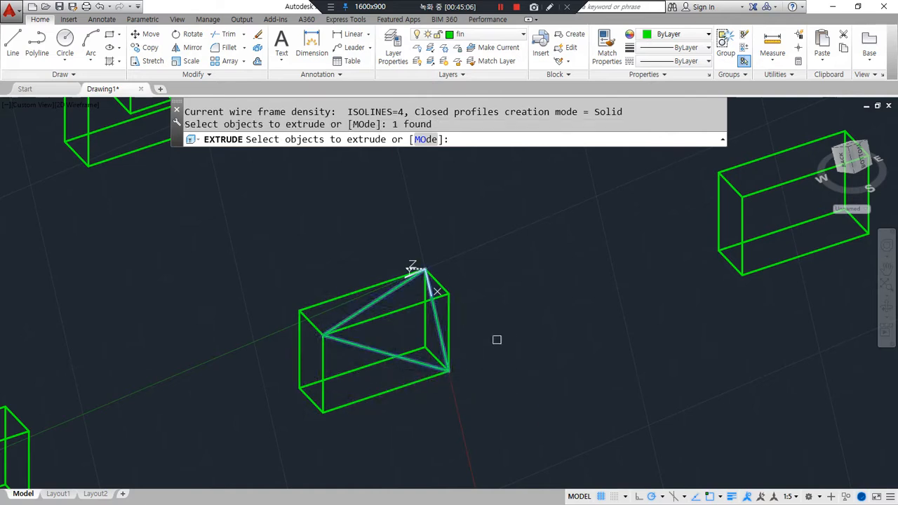
left_click(396, 350)
key("Return")
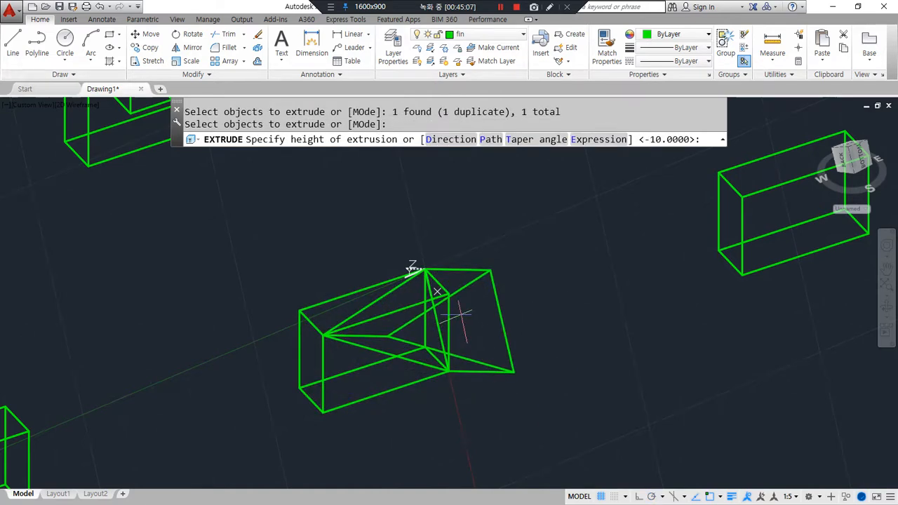
type("-5")
key("Return")
- Subtract the slanted triangular prism from the box to cut off its top front-right corner
type("su")
key("Return")
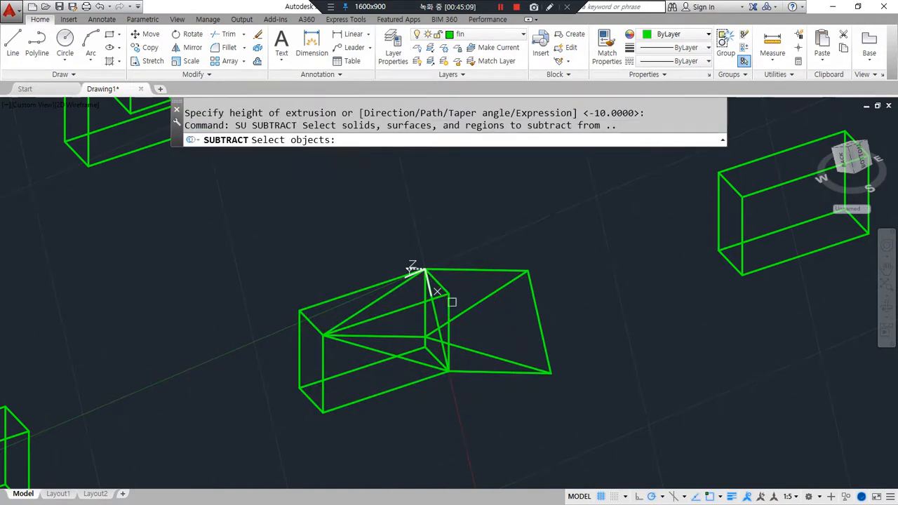
left_click(443, 294)
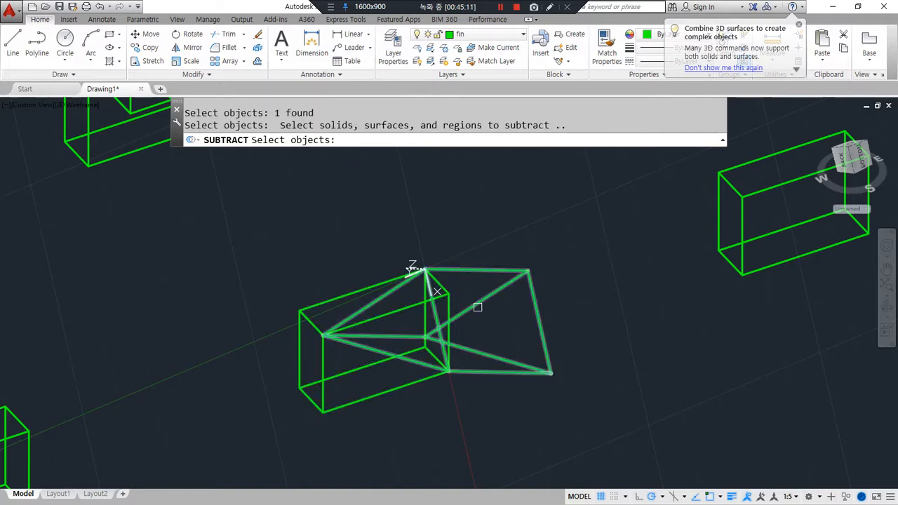
left_click(477, 307)
key("Return")
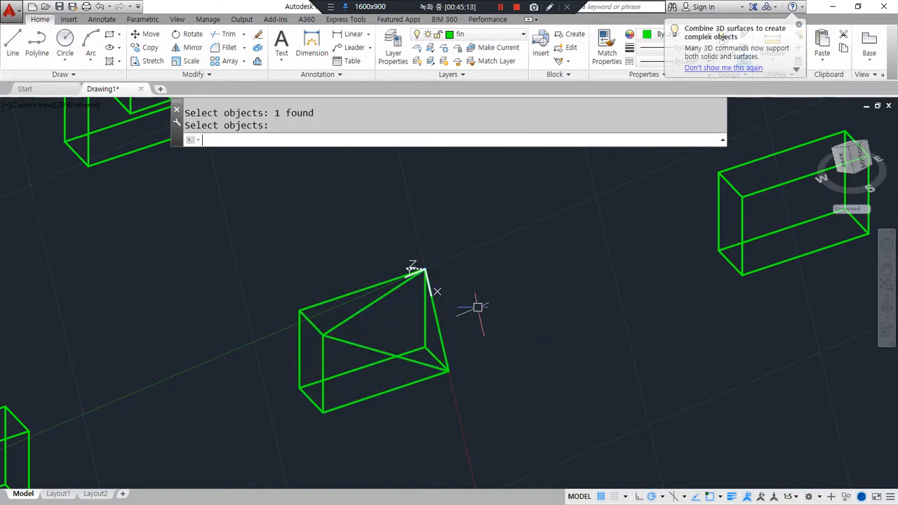
- Undo the corner cut, the prism extrusion, the triangular polyline and the diagonal UCS
key("Escape")
key("ctrl+z")
key("ctrl+z")
key("ctrl+z")
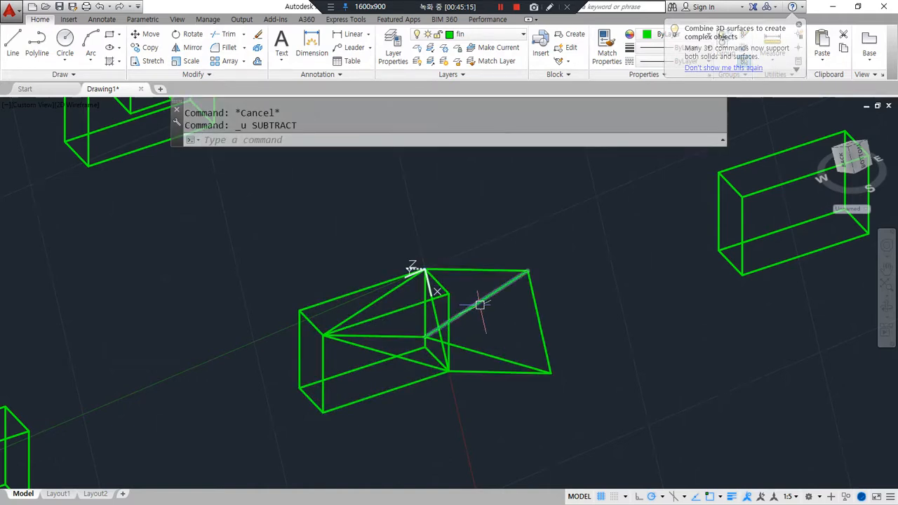
key("ctrl+z")
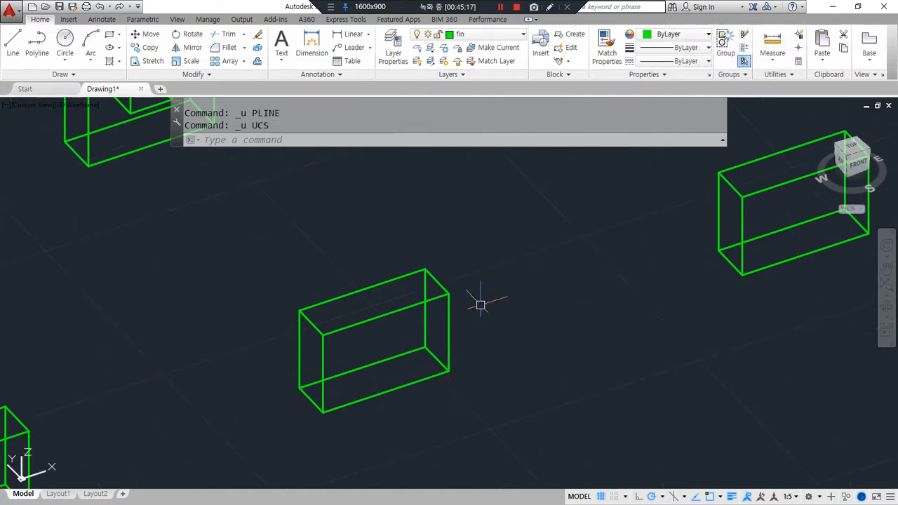
- Define a diagonal UCS with its origin at the box's top rear-right corner, X toward the top front-left corner, through the bottom front-right corner
type("U")
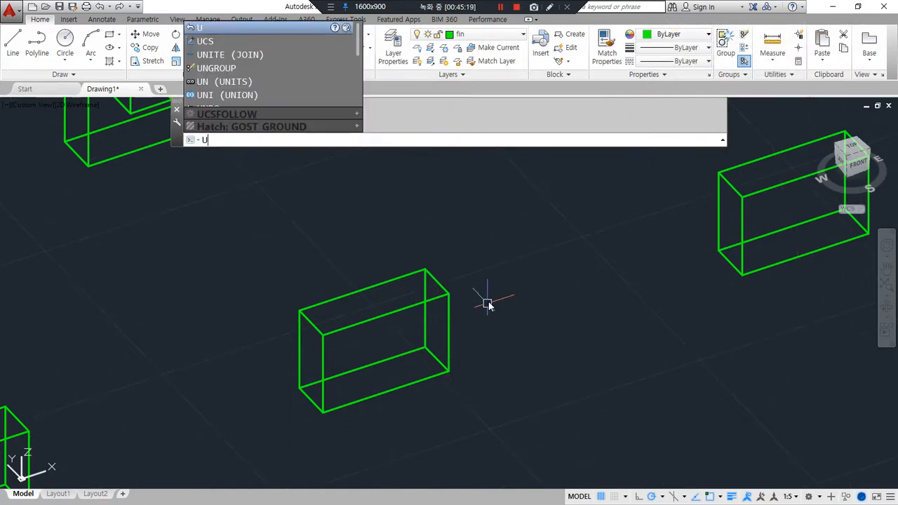
type("c")
key("Return")
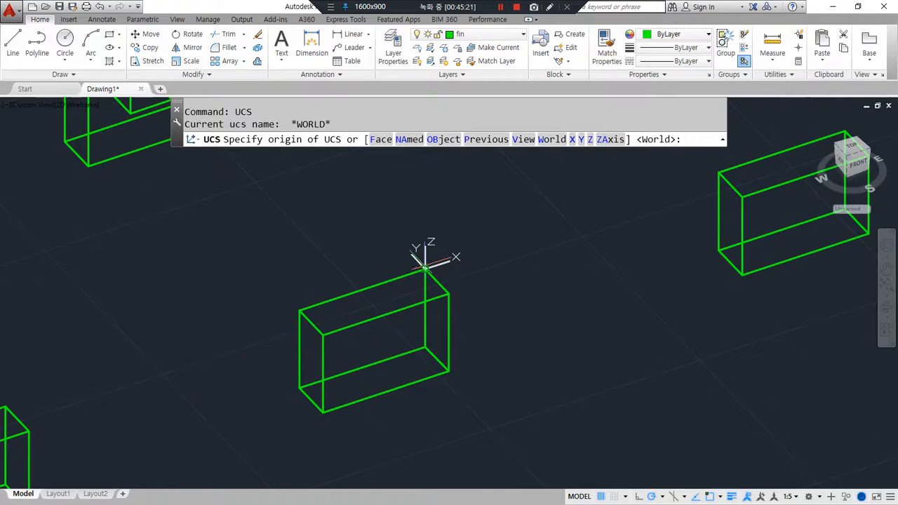
left_click(425, 269)
left_click(323, 334)
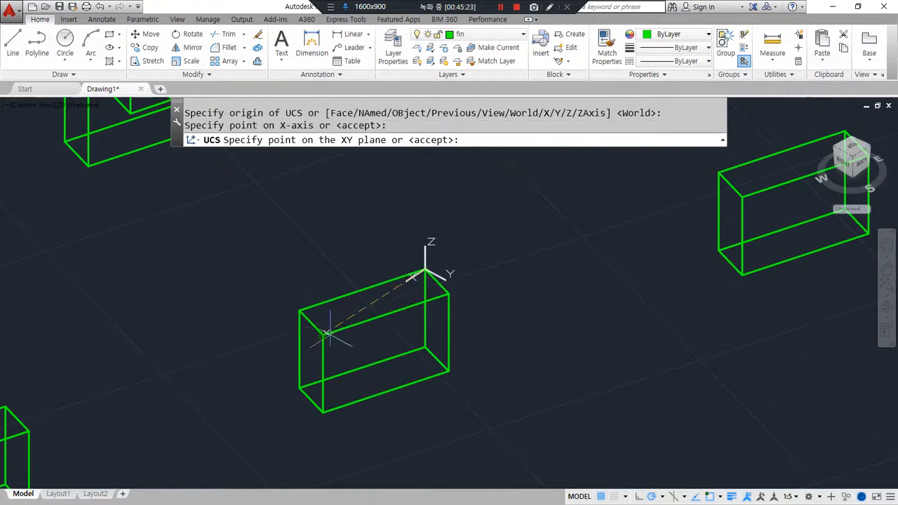
left_click(444, 367)
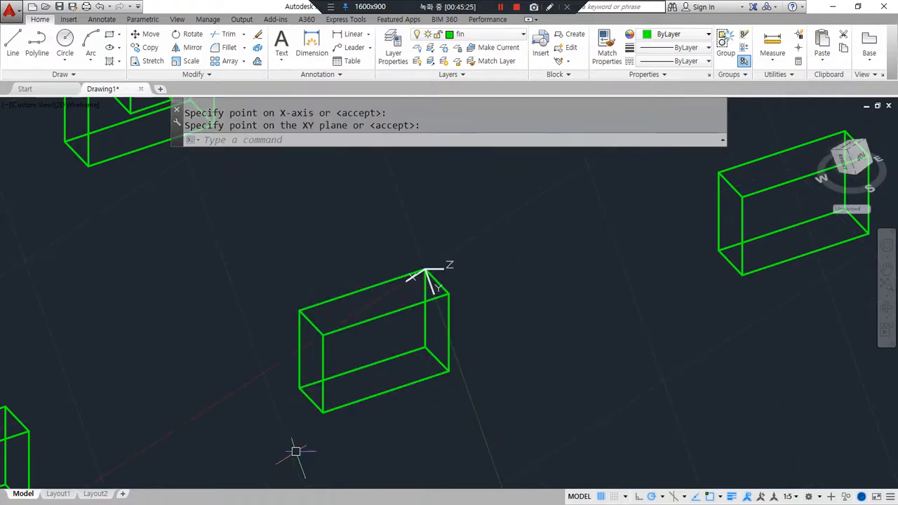
mouse_move(347, 393)
middle_mouse_down("shift")
mouse_move(303, 360)
mouse_move(171, 345)
mouse_move(341, 383)
middle_mouse_up("shift")
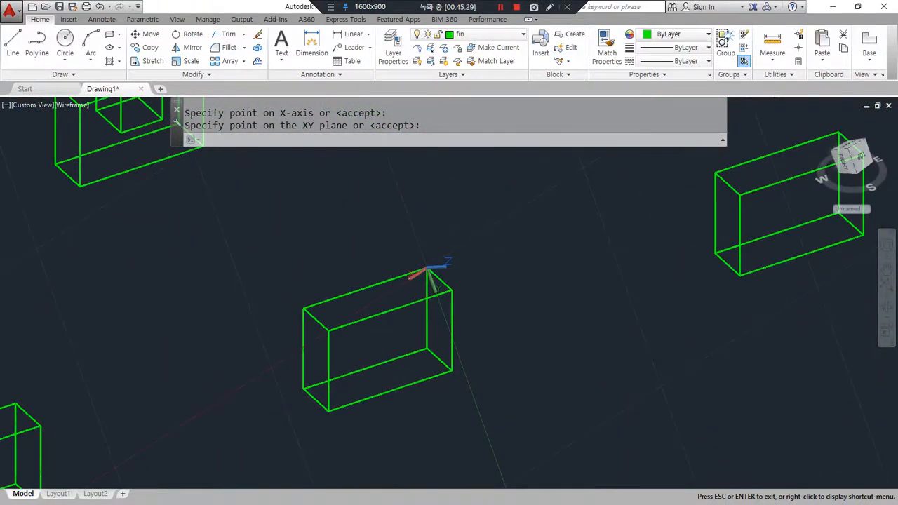
key("Return")
type("pl")
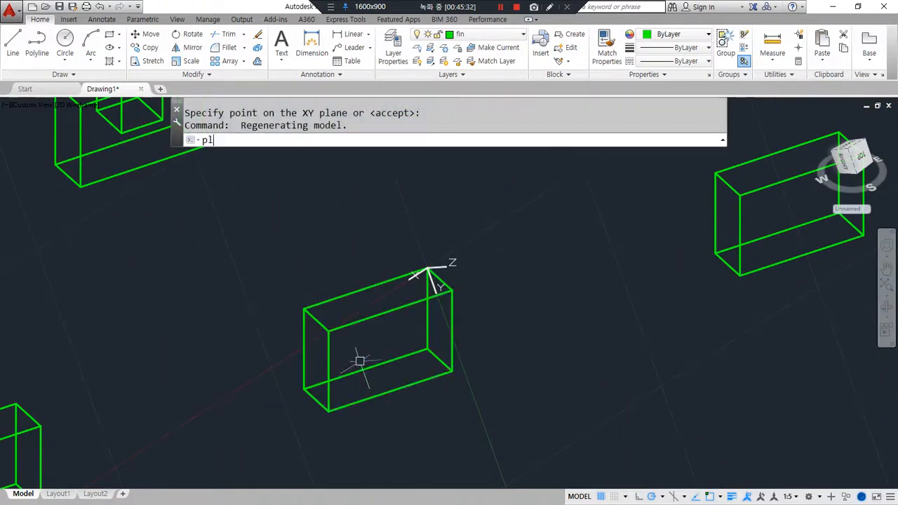
key("Return")
left_click(427, 268)
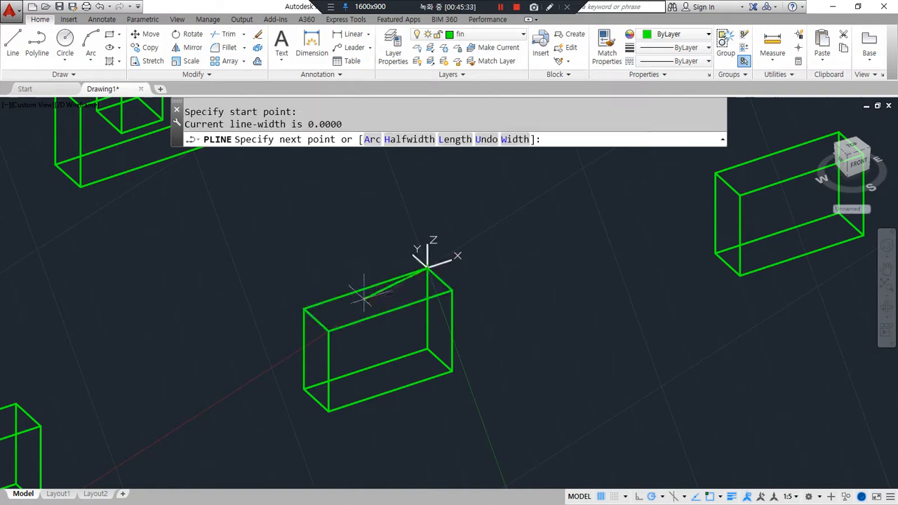
left_click(329, 330)
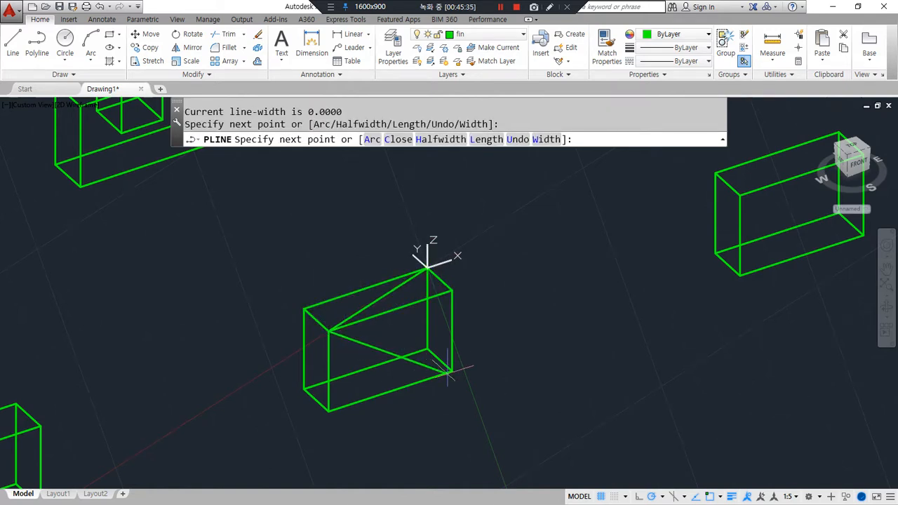
key("Escape")
left_click(394, 289)
type("e")
key("Return")
- Draw a closed triangular polyline through the box's top rear-right, top front-left and bottom front-right corners, and erase it
type("pl")
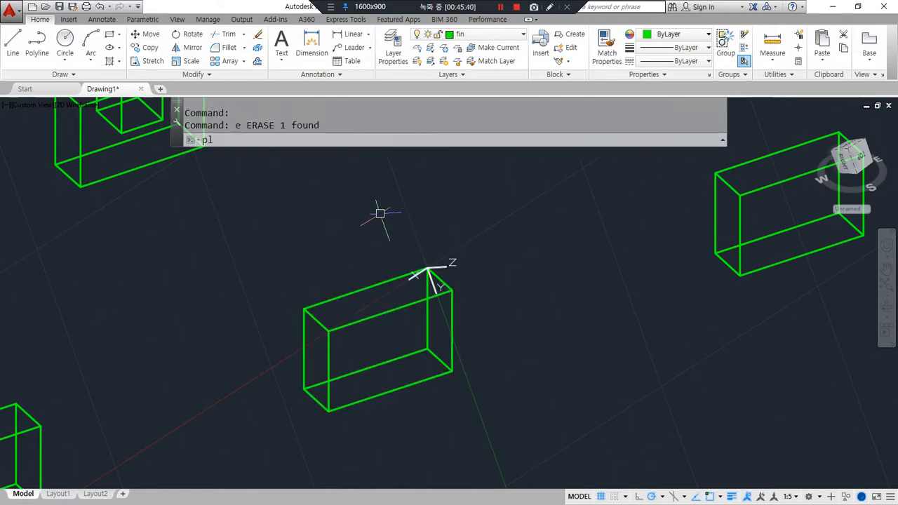
key("Return")
left_click(426, 268)
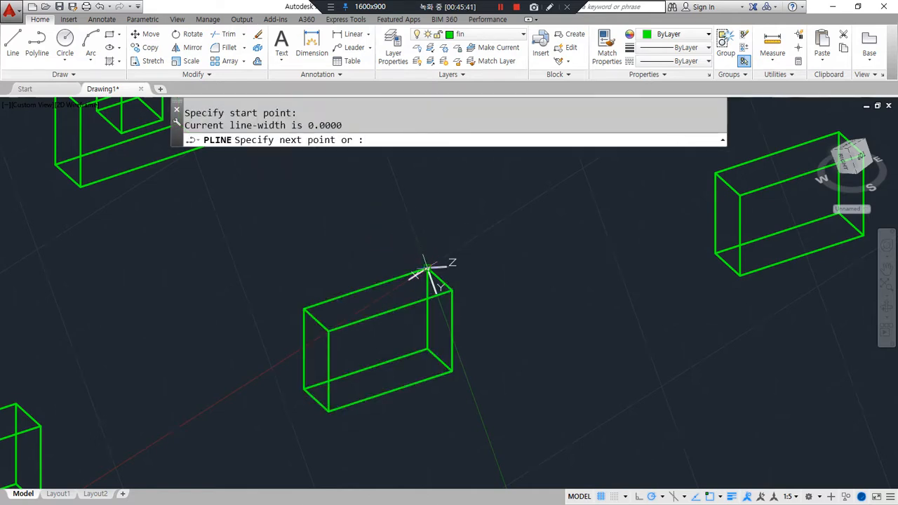
left_click(328, 329)
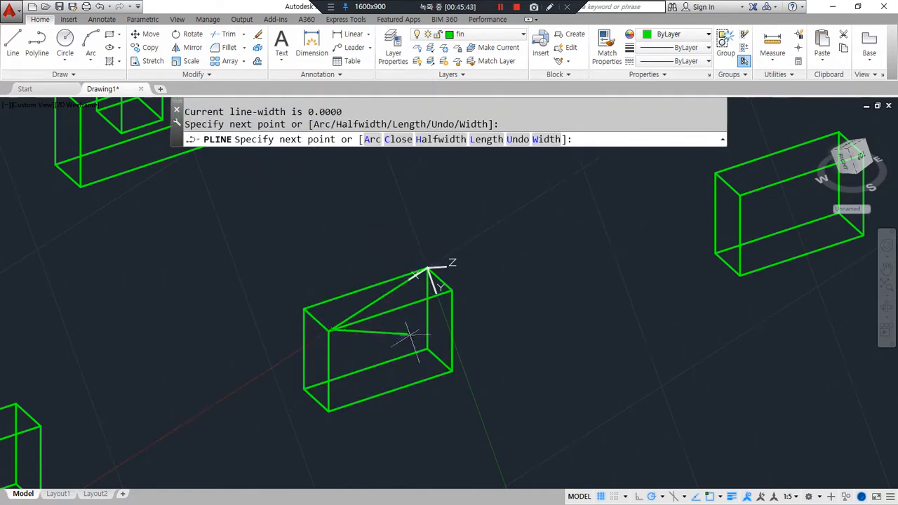
left_click(453, 370)
type("c")
key("Return")
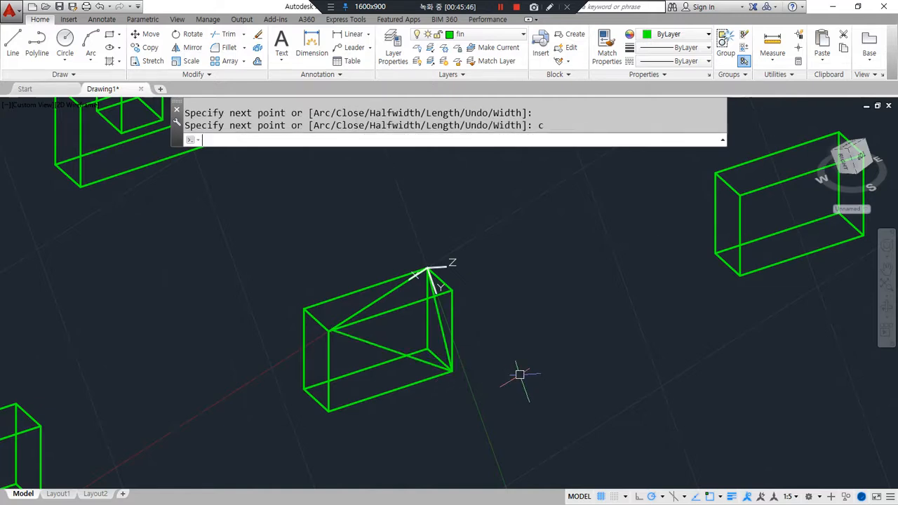
type("e")
key("Return")
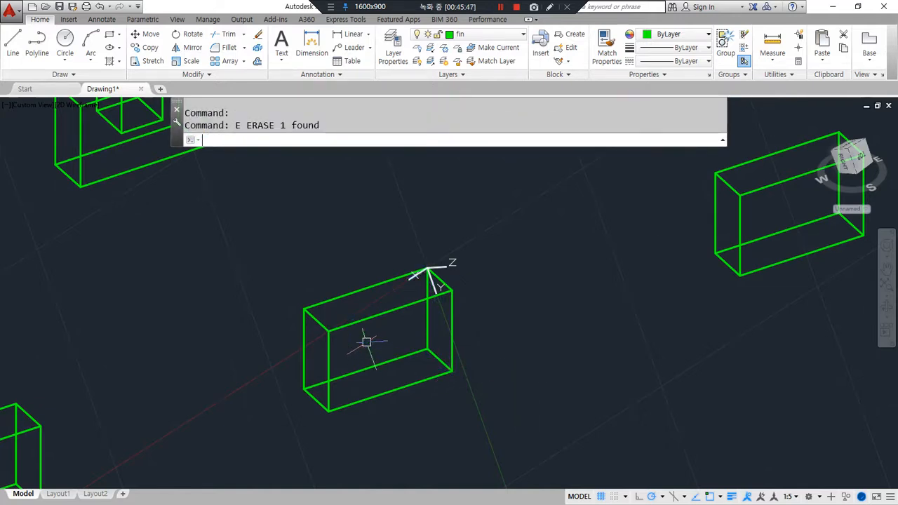
- Try to draw the diagonal triangle across the box with separate closed lines, and erase the three lines
type("l")
key("Return")
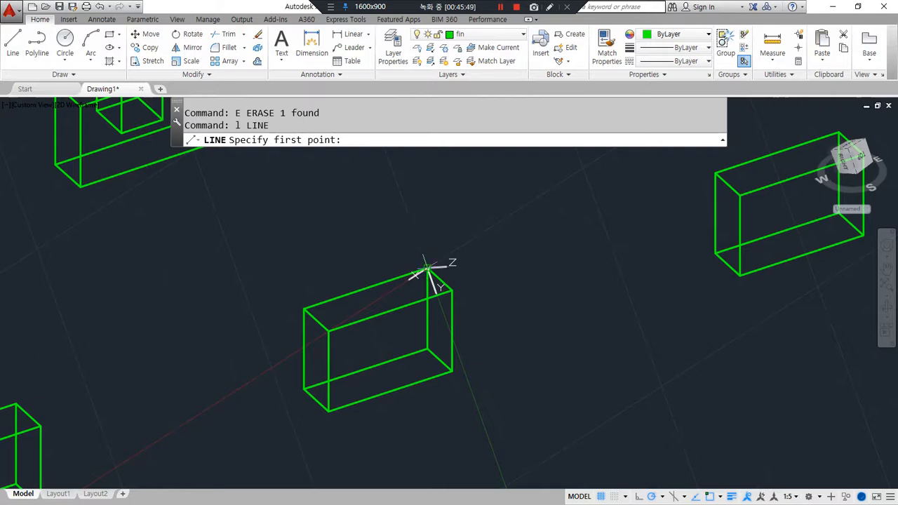
left_click(426, 269)
left_click(327, 330)
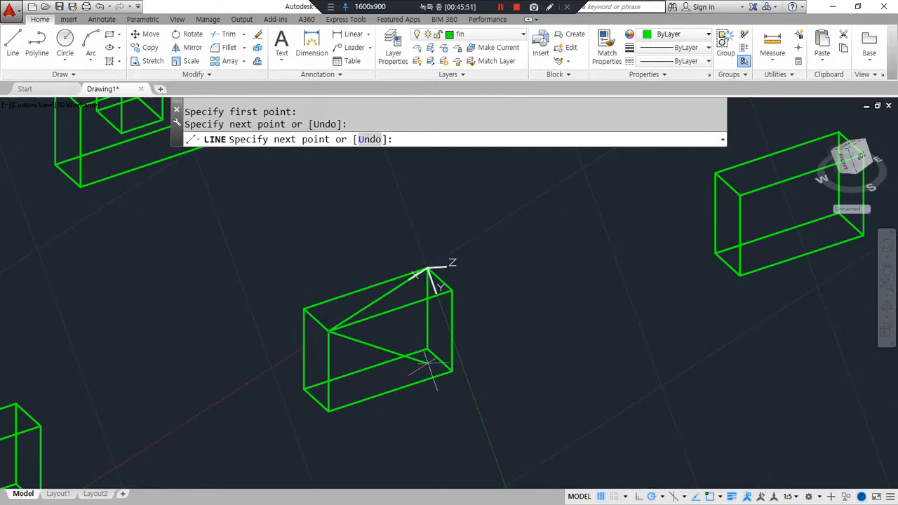
left_click(427, 380)
type("c")
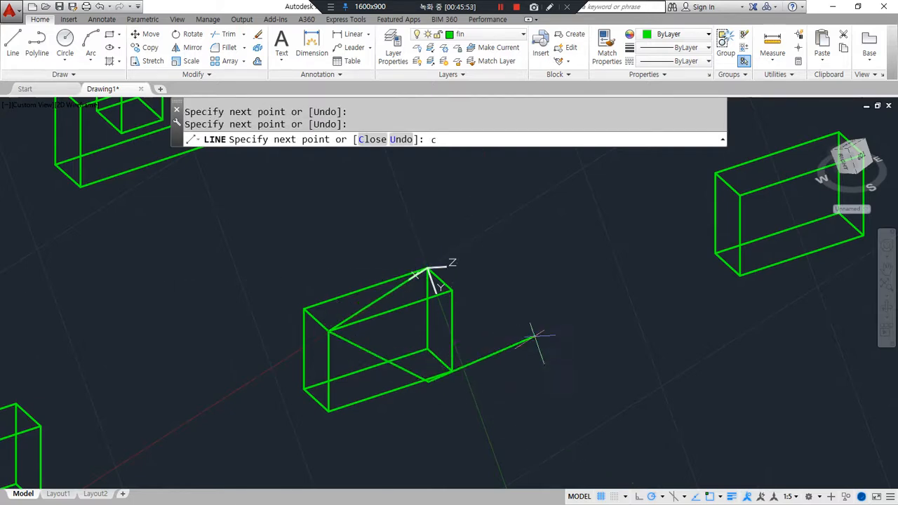
key("Return")
middle_click_drag(531, 357, 499, 370, "shift")
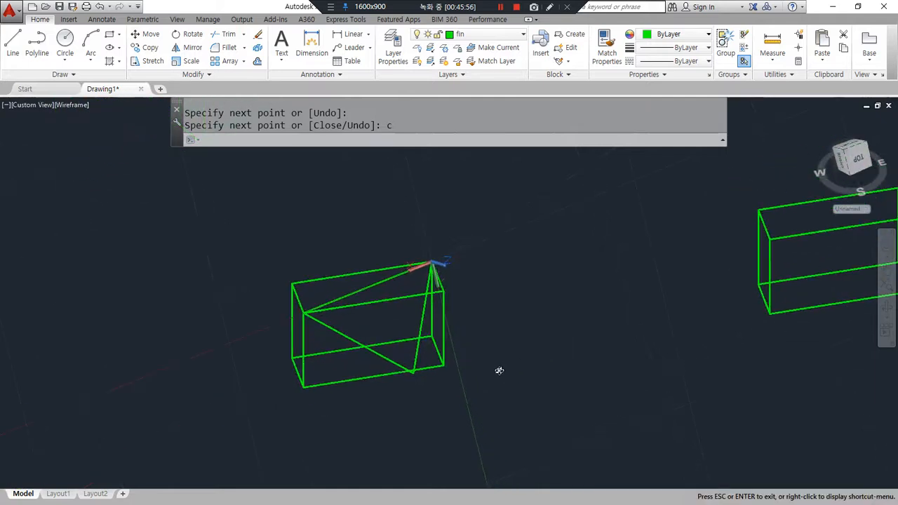
left_click(418, 343)
left_click(371, 350)
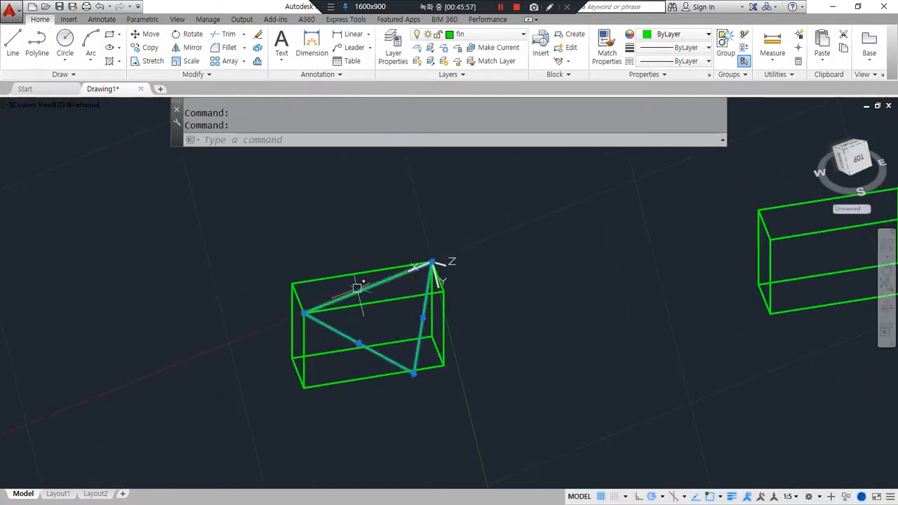
type("e")
key("Return")
- Draw a closed triangle of lines through the box's top rear-right, top front-left and bottom front-right corners
type("l")
key("Return")
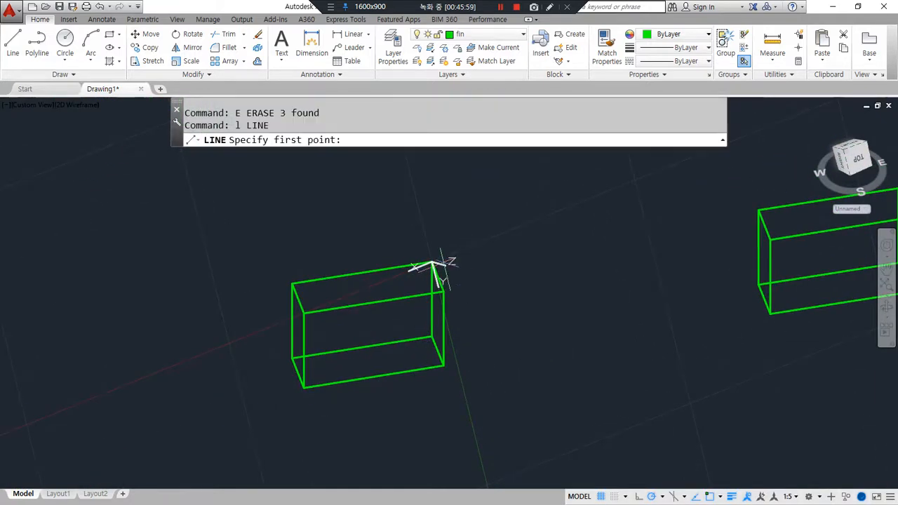
left_click(432, 265)
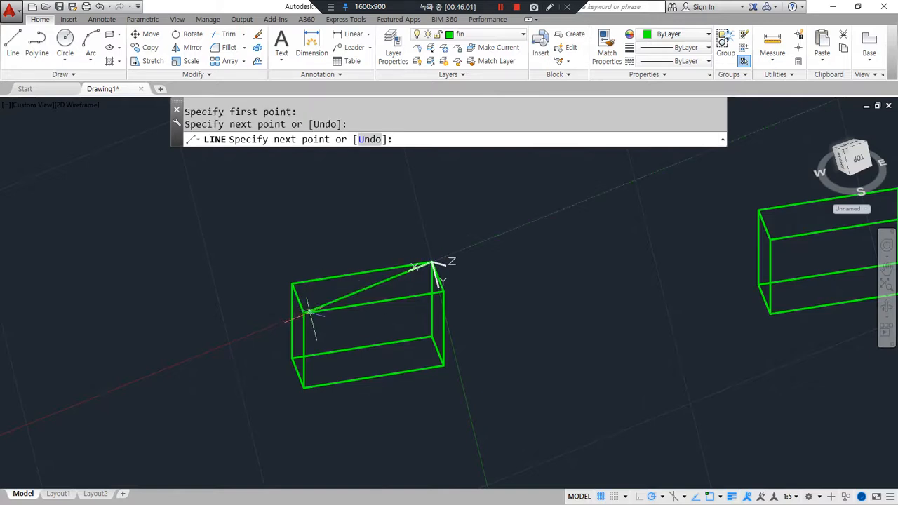
left_click(443, 364)
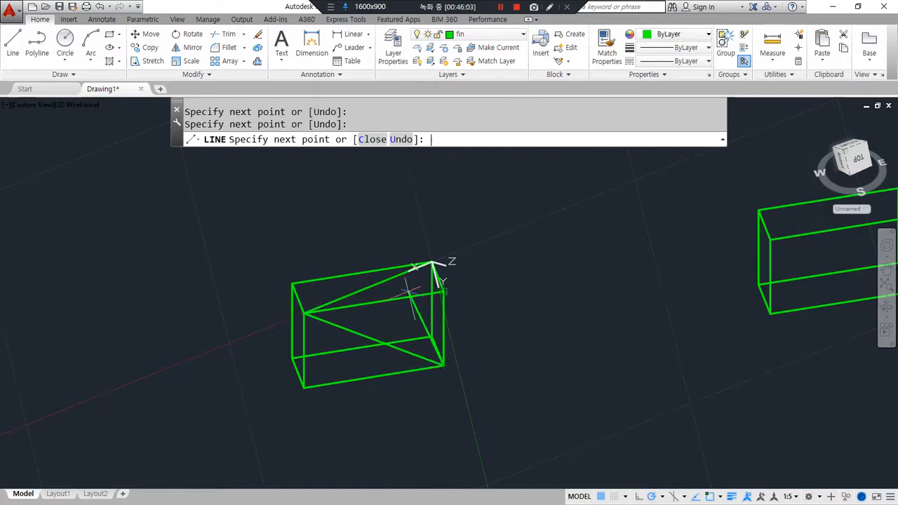
type("c")
key("Return")
- Join the triangle's three lines into a single polyline
mouse_move(533, 362)
middle_mouse_down("shift")
mouse_move(400, 345)
mouse_move(537, 349)
middle_mouse_up("shift")
type("j")
key("Return")
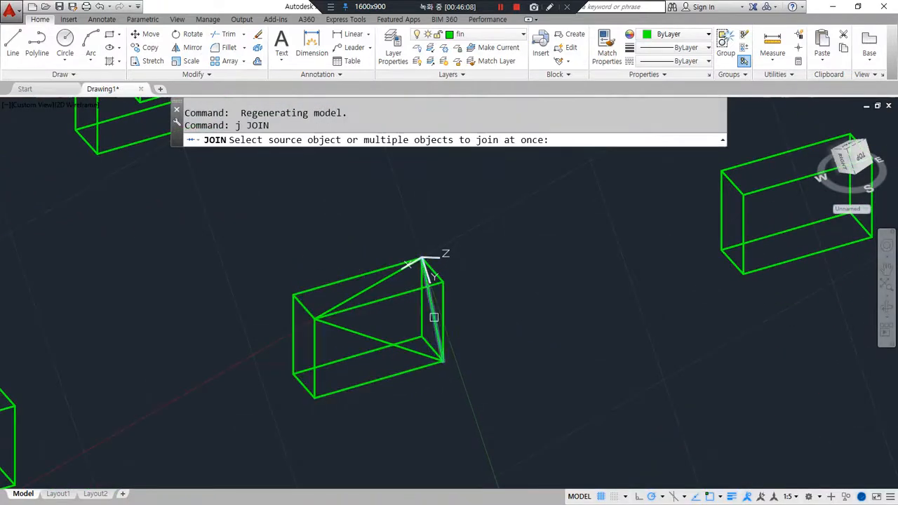
left_click(434, 318)
left_click(376, 325)
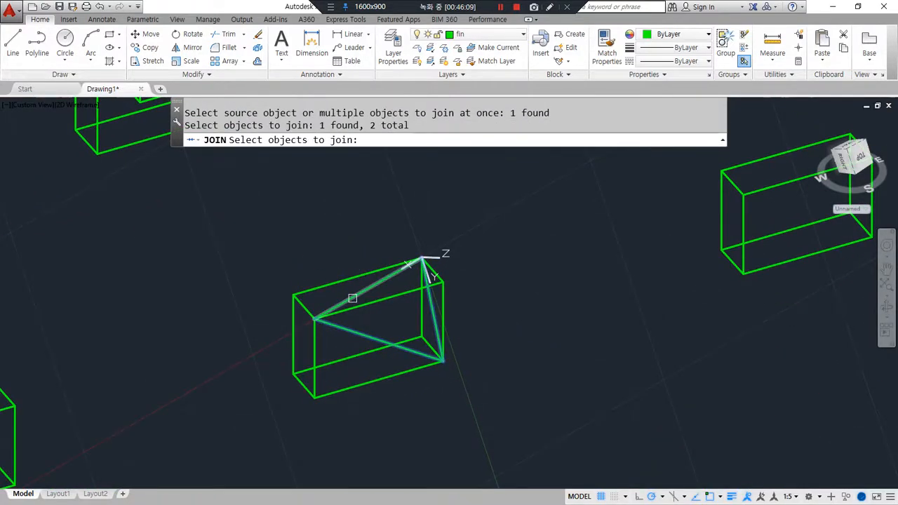
left_click(352, 299)
key("Return")
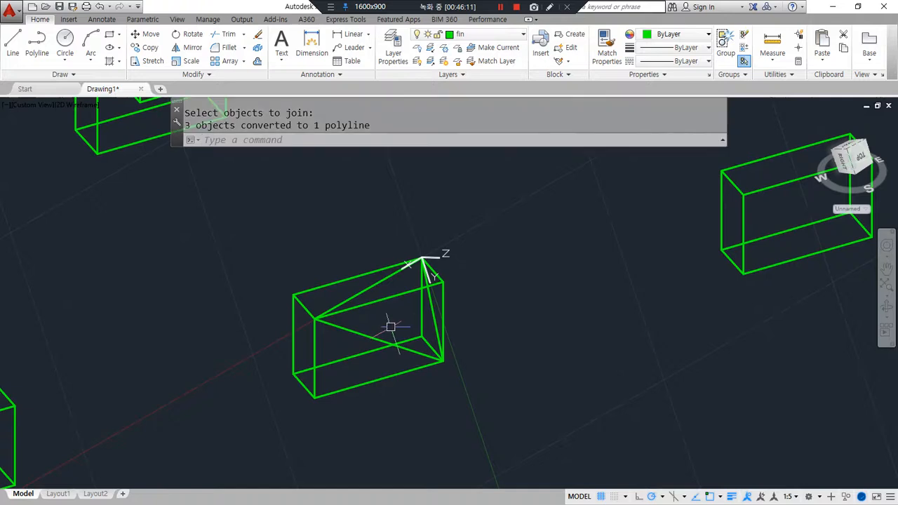
- Extrude the joined diagonal triangle outward past the box's top front-right corner
type("ext")
key("Return")
left_click(367, 333)
key("Return")
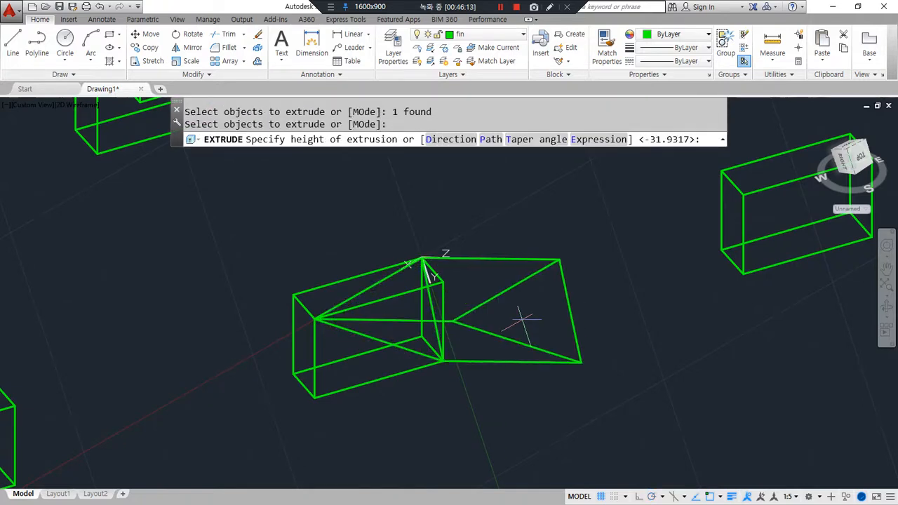
- Subtract the extruded triangular prism from the box to remove its top front-right corner
type("su")
key("Return")
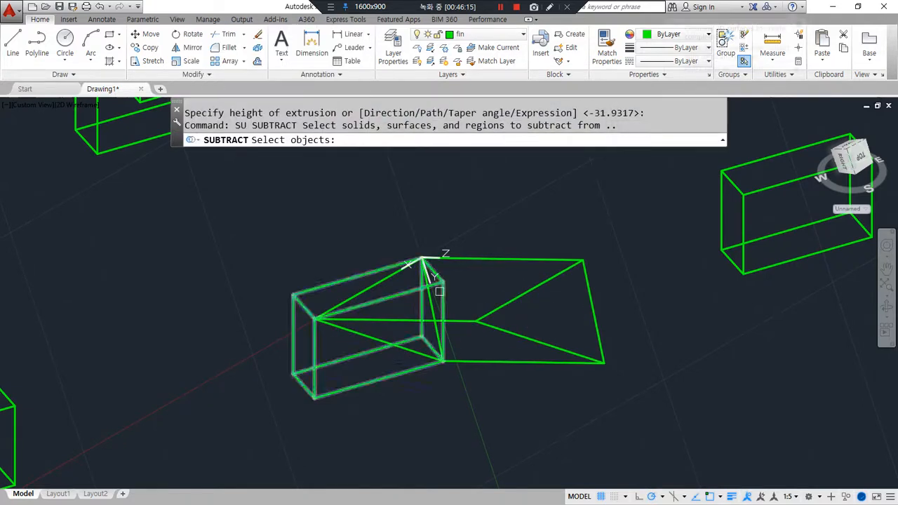
left_click(441, 285)
key("Return")
left_click(481, 317)
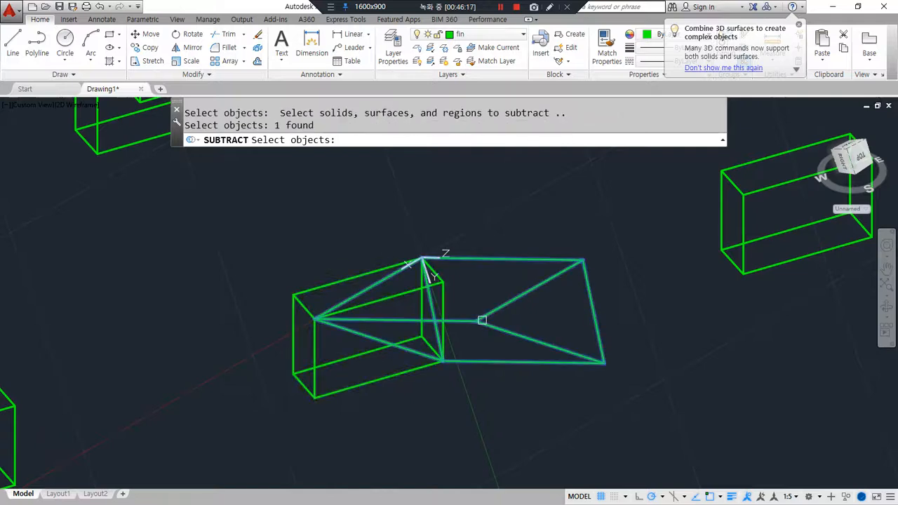
key("Return")
- Undo the subtraction, extrusion, triangle drawing and diagonal UCS, going back to the uncut box in the World UCS
key("ctrl+z")
key("ctrl+z")
key("ctrl+z")
key("ctrl+z")
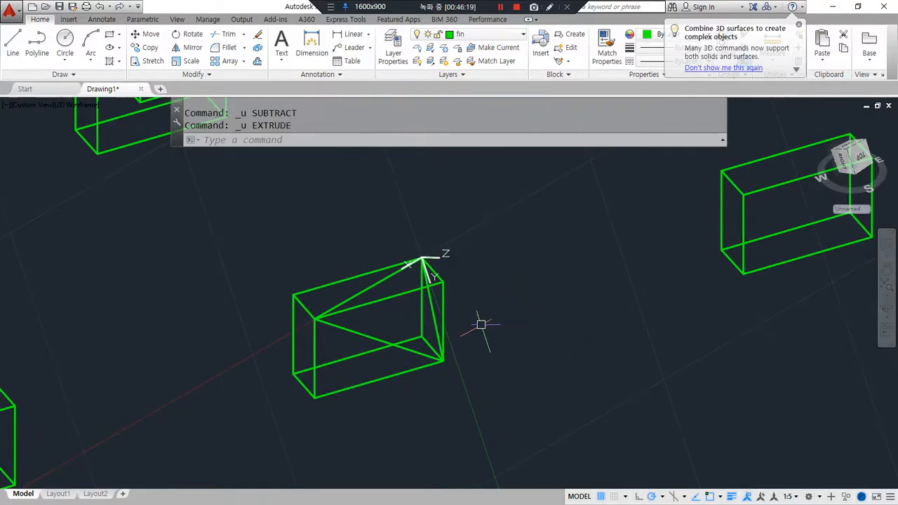
key("ctrl+z")
key("ctrl+z")
key("ctrl+z")
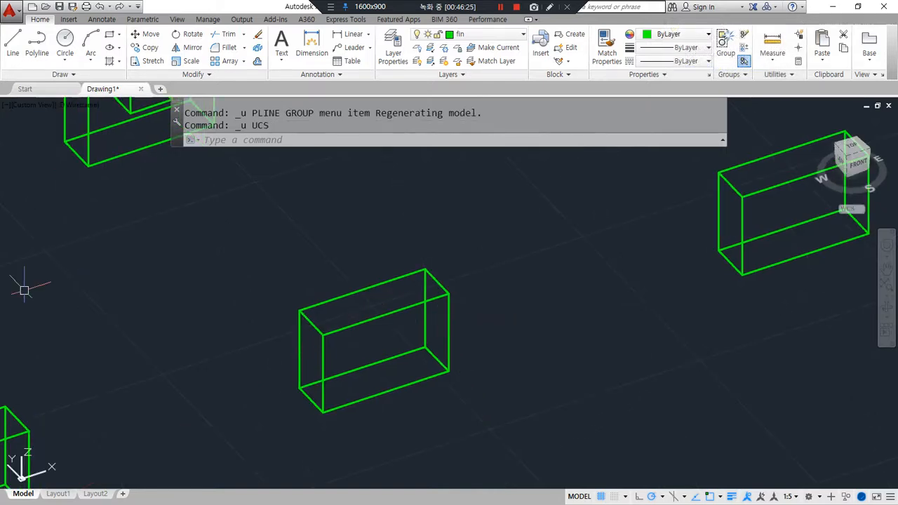
- Switch to the Notepad lesson notes and add "- 3Point" after the SLIce(자르기) entry
key("alt+Tab")
left_click_drag(111, 332, 329, 341)
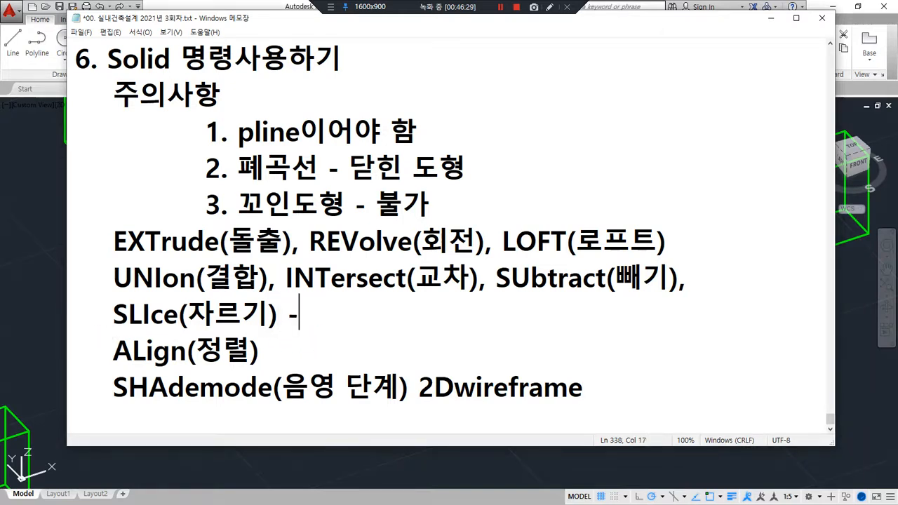
type("Point")
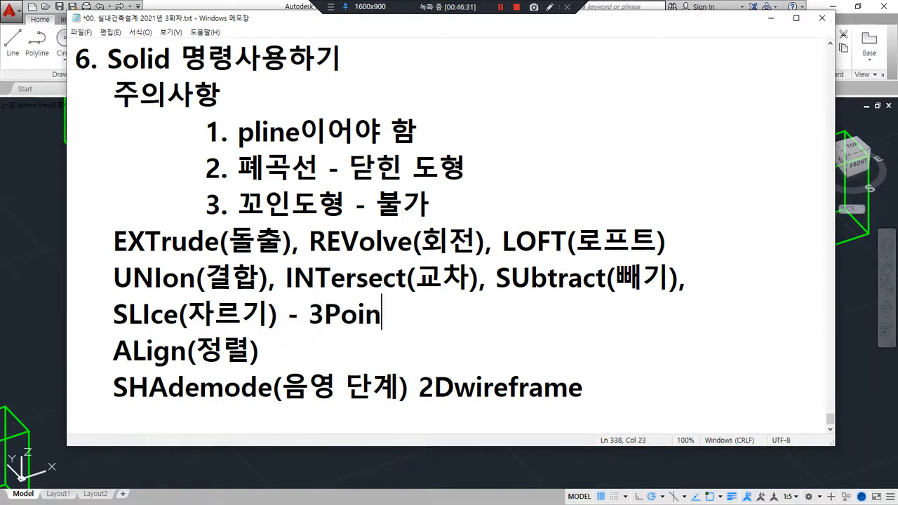
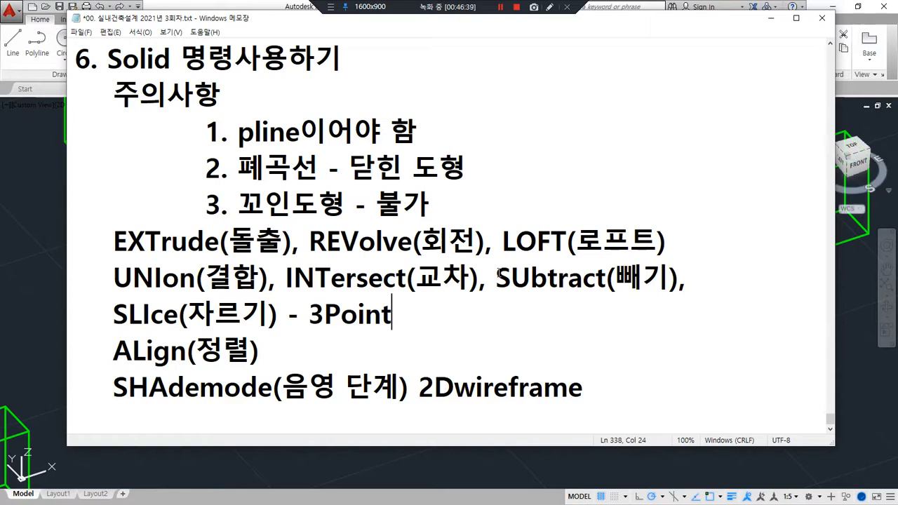
- Switch back to AutoCAD and try to slice the box through its top front-left and bottom front-right corners
left_click(42, 328)
type("SLICE")
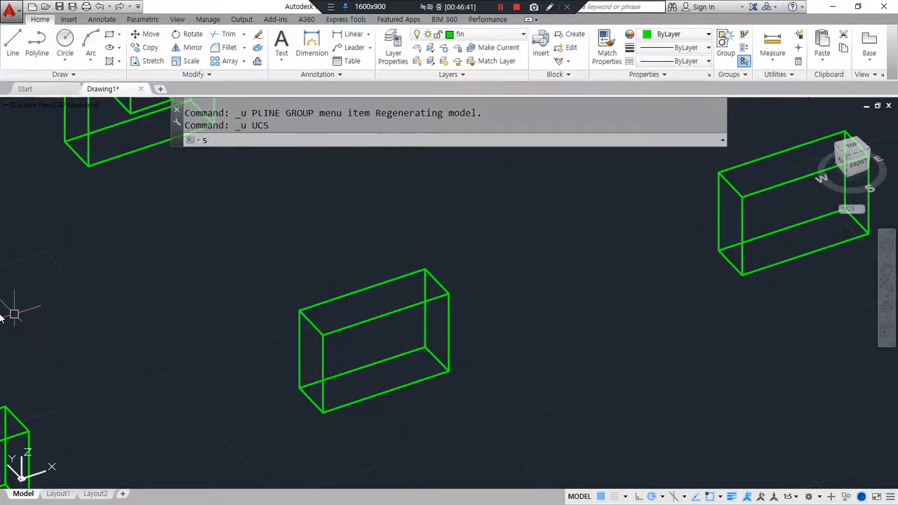
key("Return")
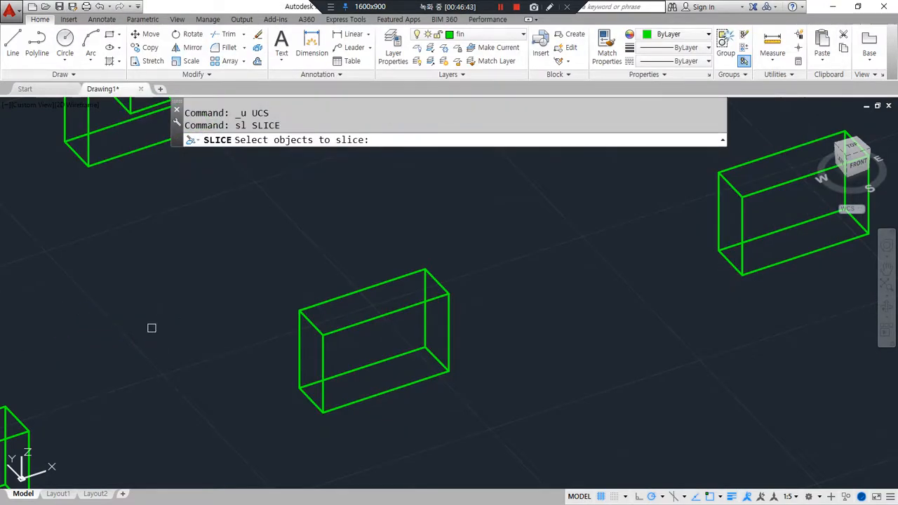
left_click(351, 323)
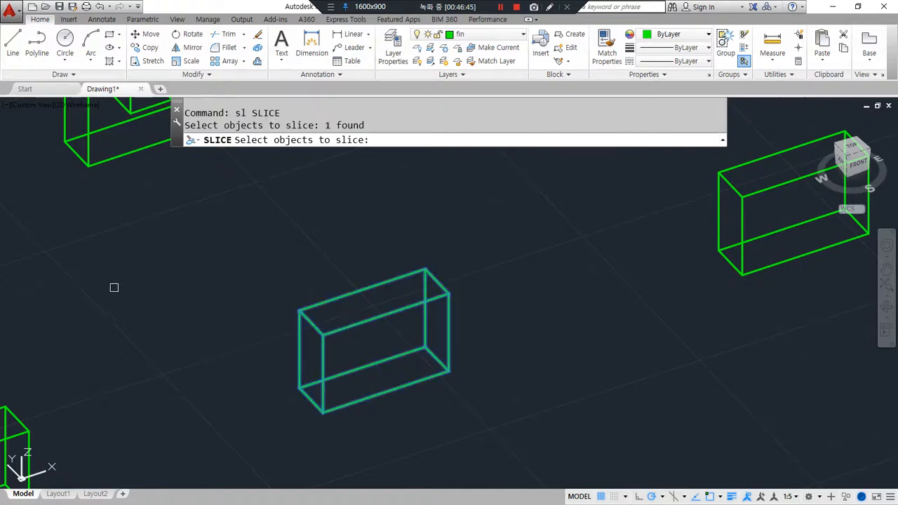
key("Return")
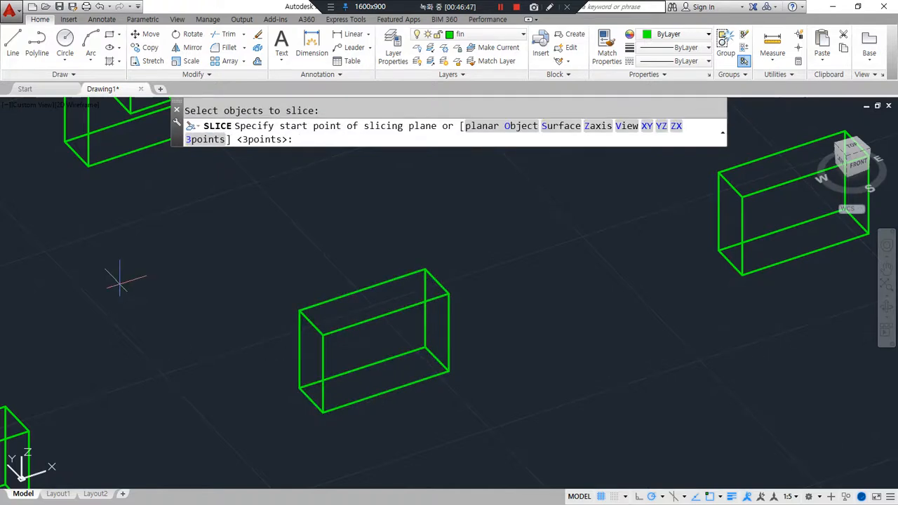
left_click(323, 335)
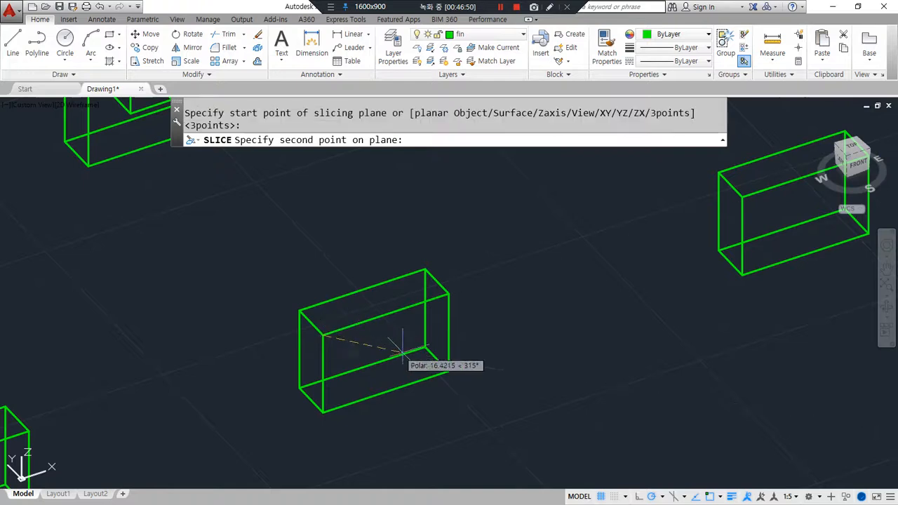
left_click(444, 372)
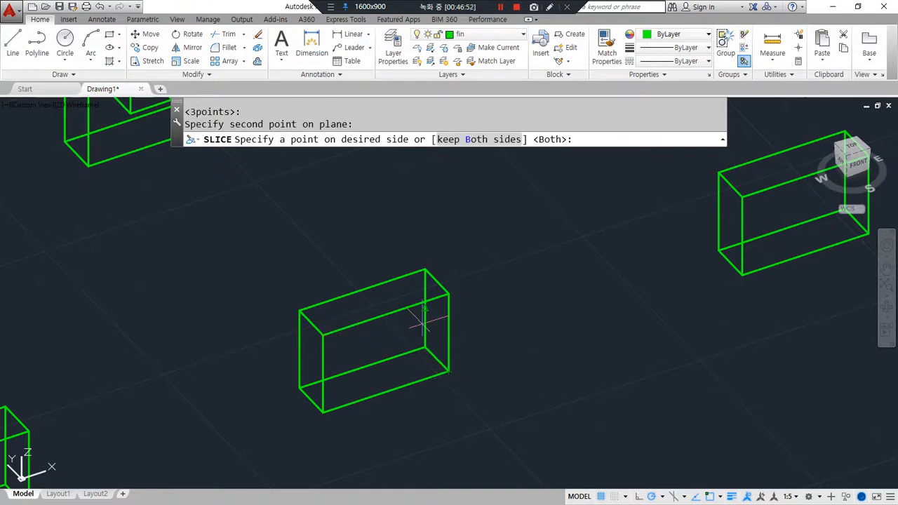
key("Escape")
key("Escape")
key("Escape")
- Start slicing the box with a 3points plane through its top front-left, bottom front-right and top back-right corners
key("Return")
left_click(428, 279)
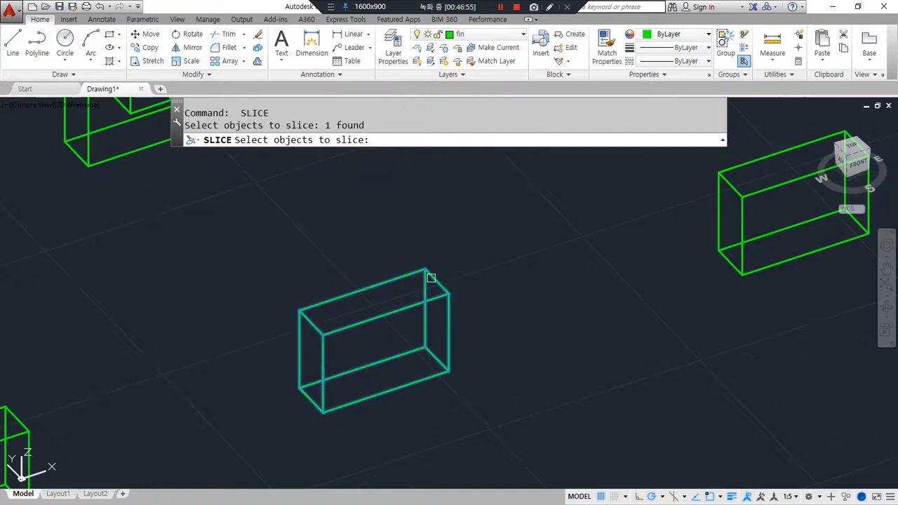
key("Return")
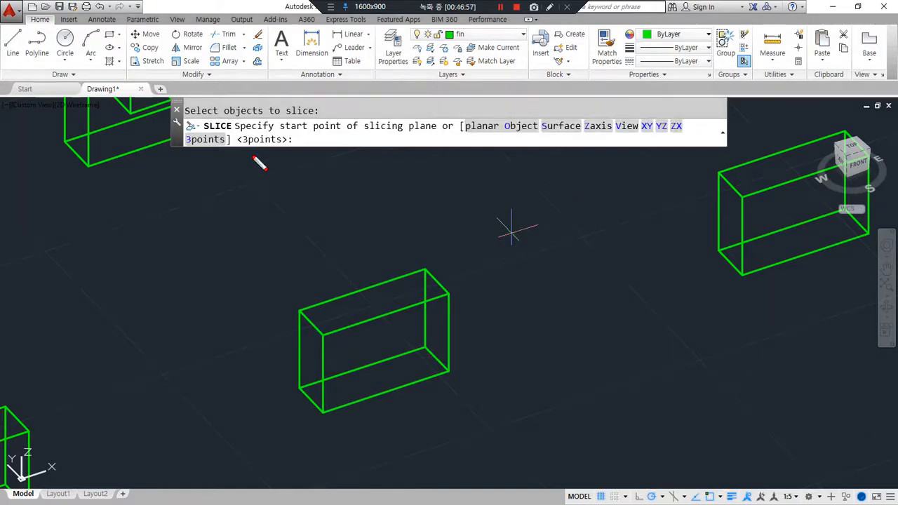
mouse_move(223, 131)
left_mouse_down()
mouse_move(179, 158)
mouse_move(228, 149)
mouse_move(214, 162)
left_mouse_up()
key("Escape")
left_click(206, 142)
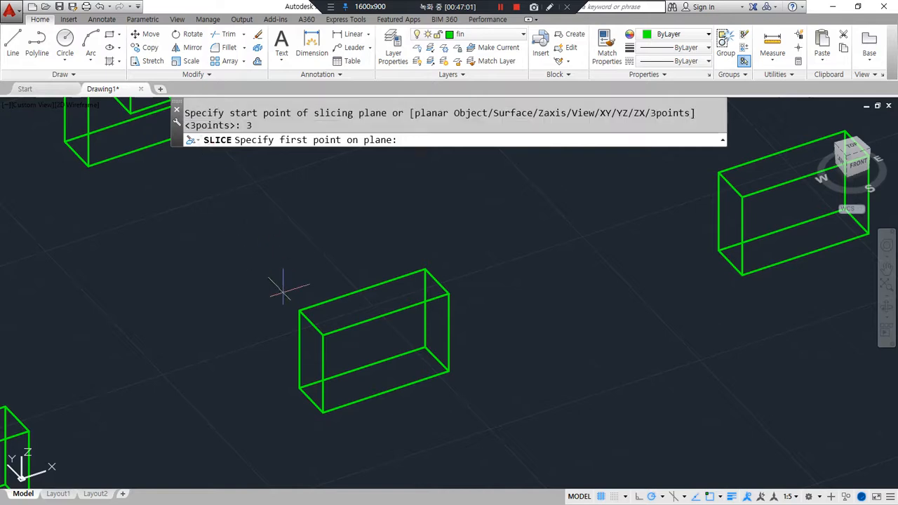
left_click(322, 334)
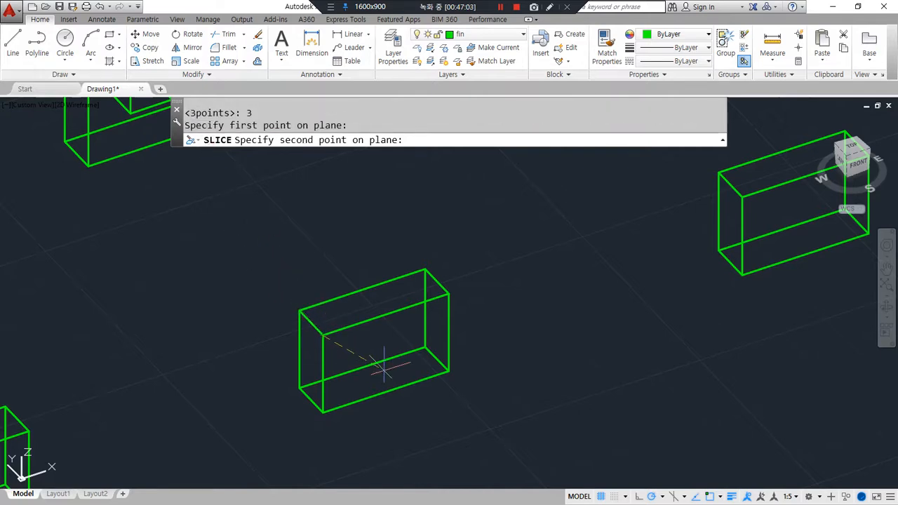
left_click(420, 377)
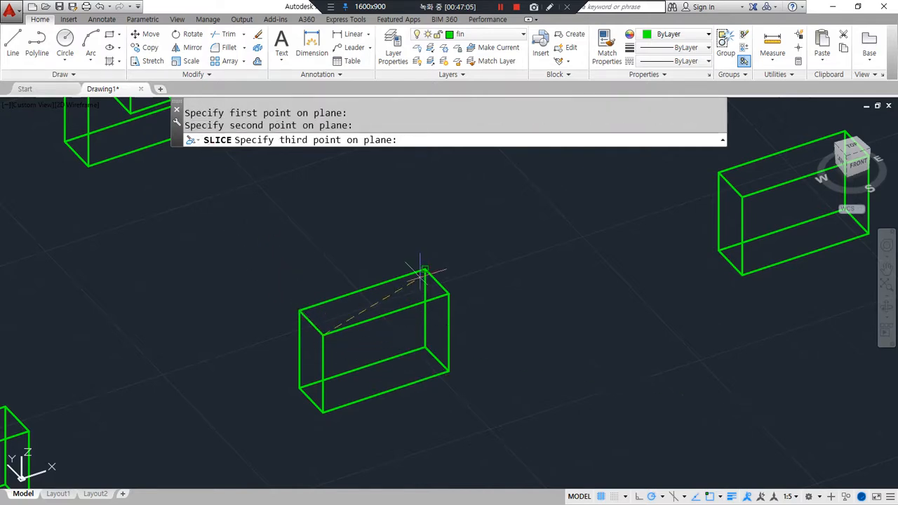
left_click(423, 273)
- Complete the slice by keeping only the side containing the box's top back-left corner
left_click_drag(411, 149, 325, 150)
left_click_drag(414, 157, 344, 155)
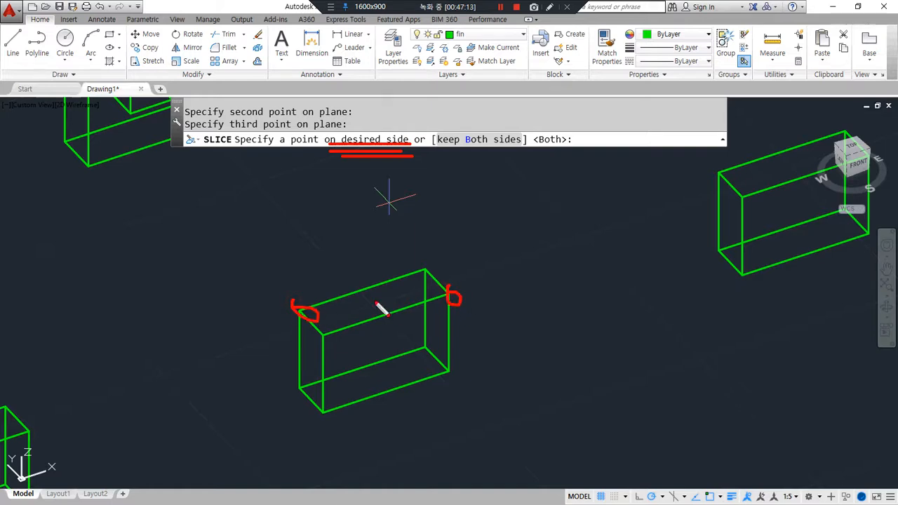
key("Delete")
mouse_move(425, 269)
left_mouse_down()
mouse_move(343, 319)
mouse_move(446, 374)
mouse_move(426, 294)
left_mouse_up()
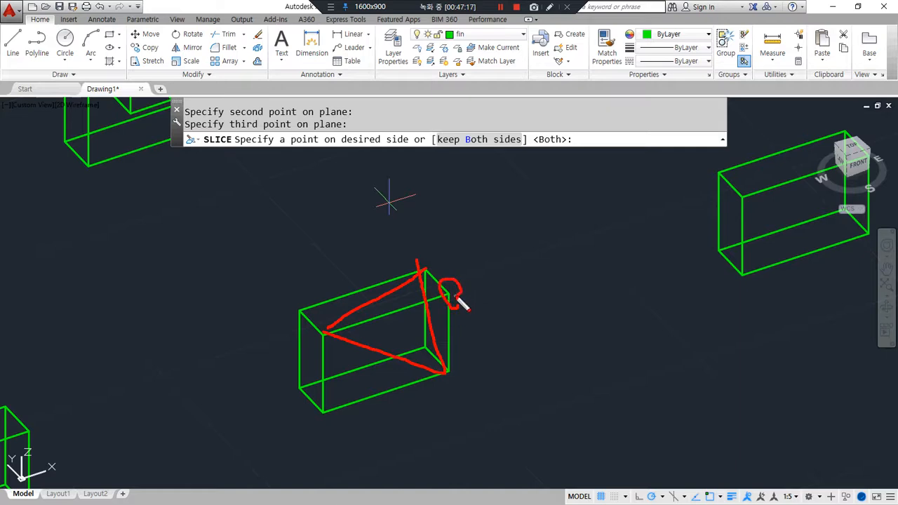
left_click_drag(279, 316, 273, 320)
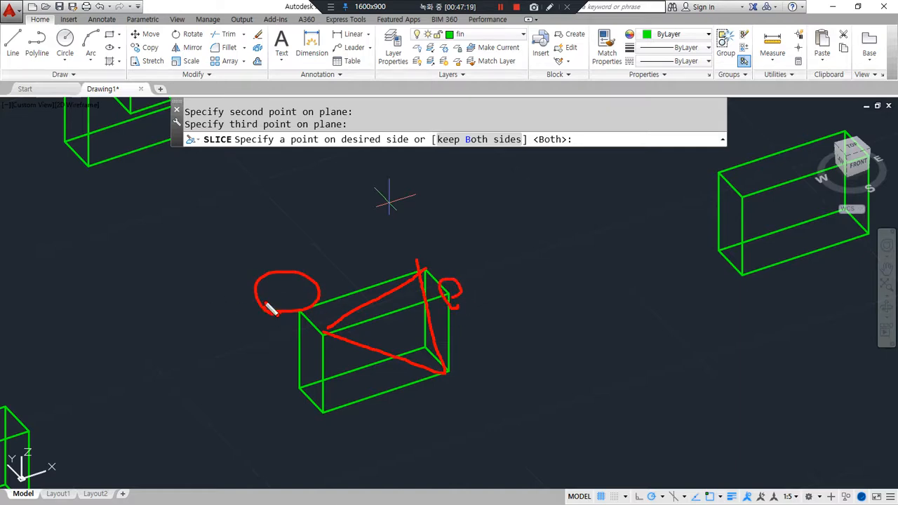
left_click_drag(345, 152, 409, 151)
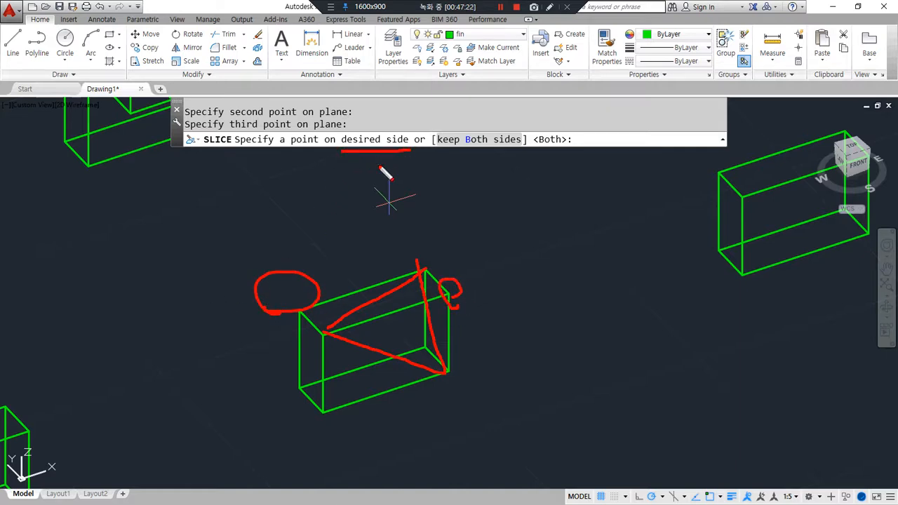
key("Escape")
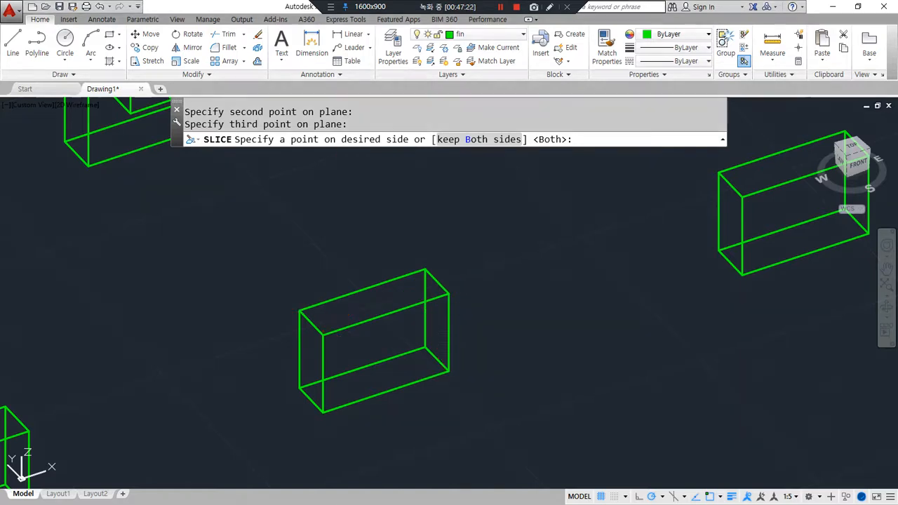
left_click(298, 311)
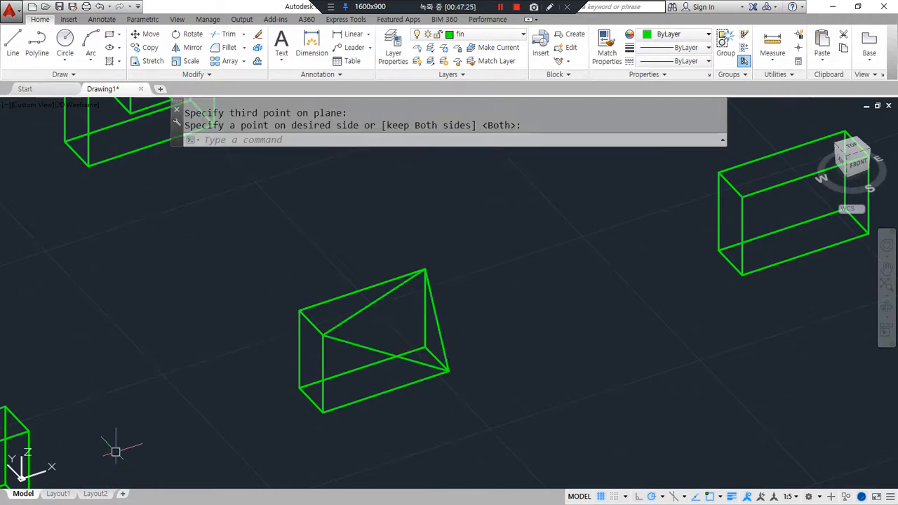
- Undo the slice that removed the box's top front-right corner
left_click_drag(435, 317, 525, 289)
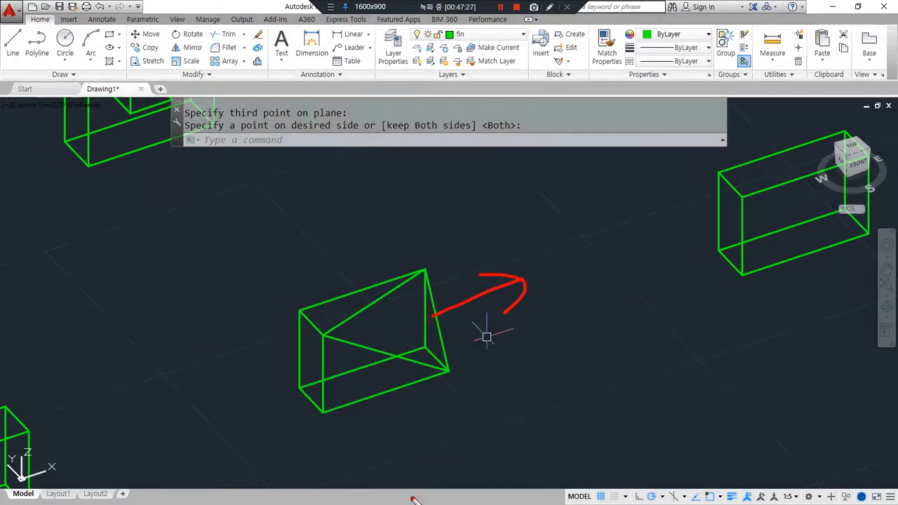
key("Escape")
key("ctrl+z")
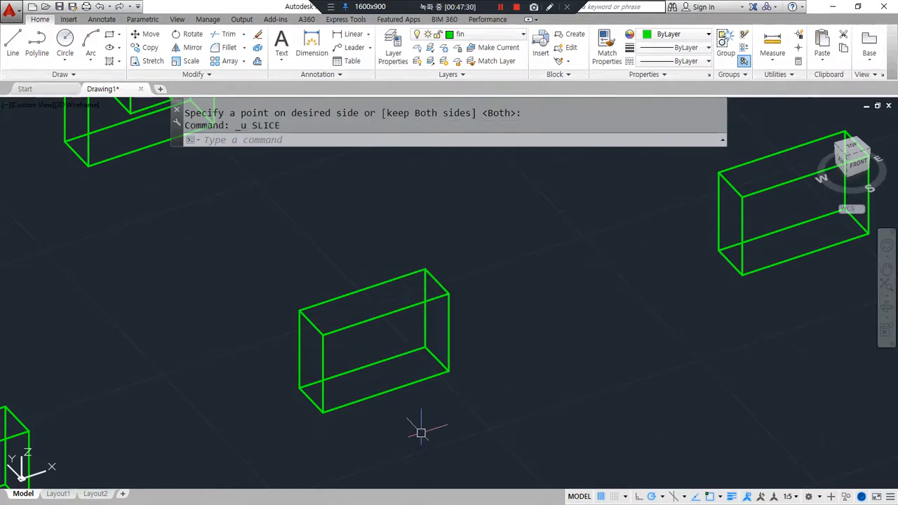
- Slice the box by 3points through its top front-left, bottom front-right and top back-right corners, keeping both sides
type("sl")
key("Return")
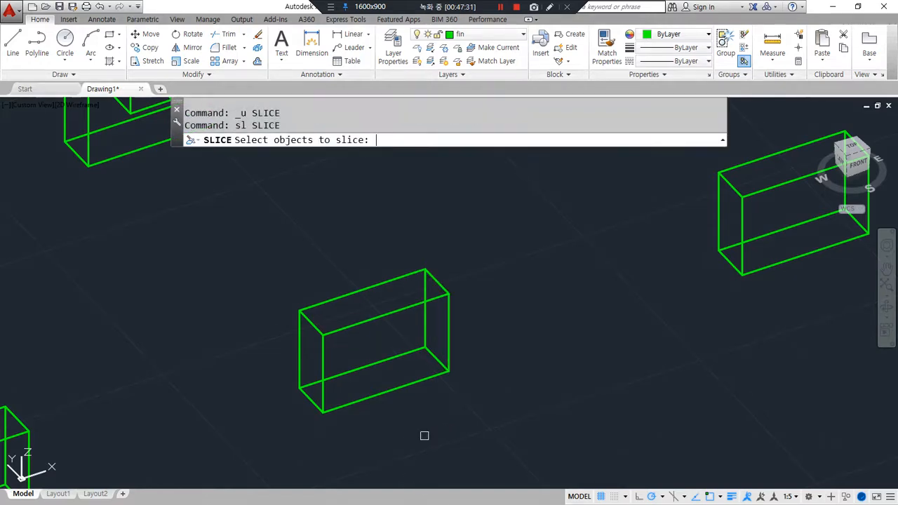
left_click(411, 402)
key("Return")
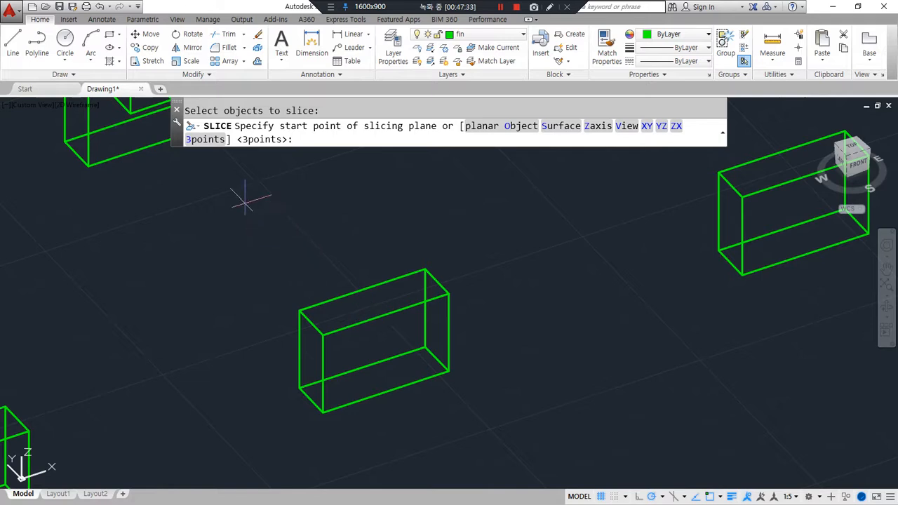
type("3")
key("Return")
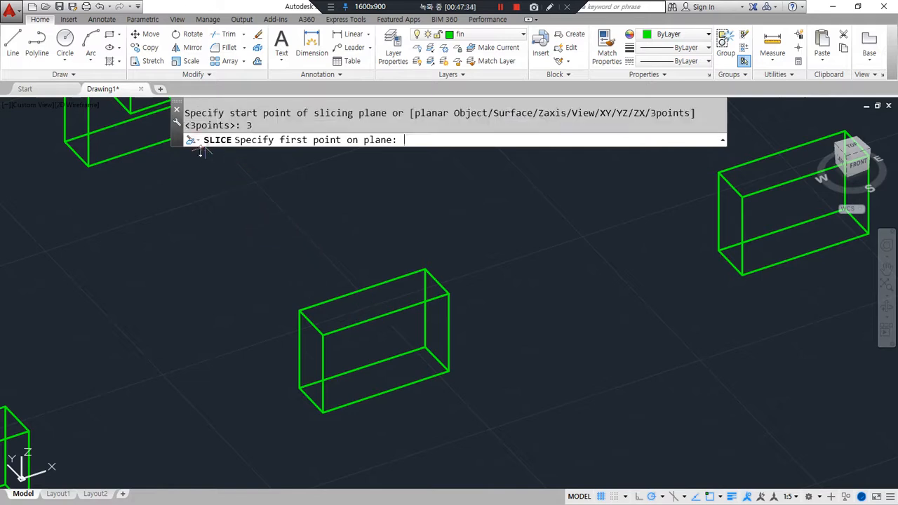
left_click(324, 335)
left_click(423, 349)
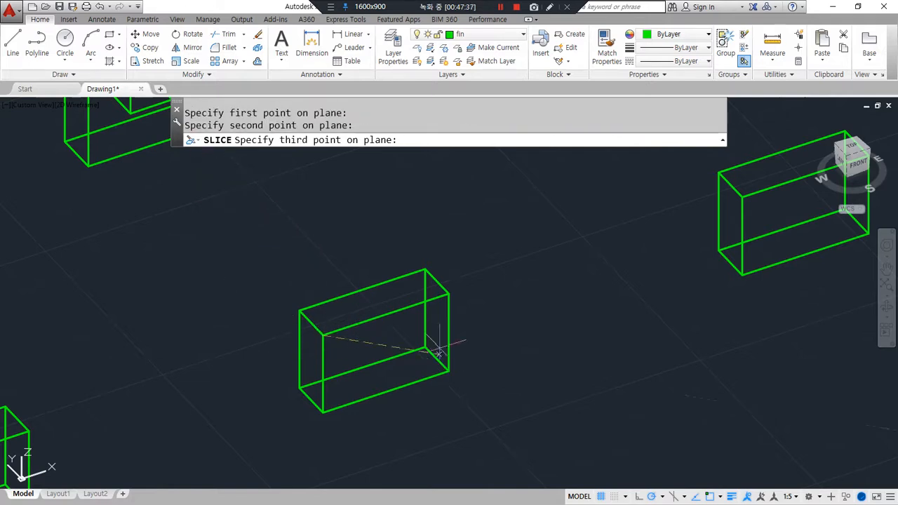
left_click(424, 271)
mouse_move(492, 149)
left_mouse_down()
mouse_move(455, 117)
mouse_move(503, 157)
left_mouse_up()
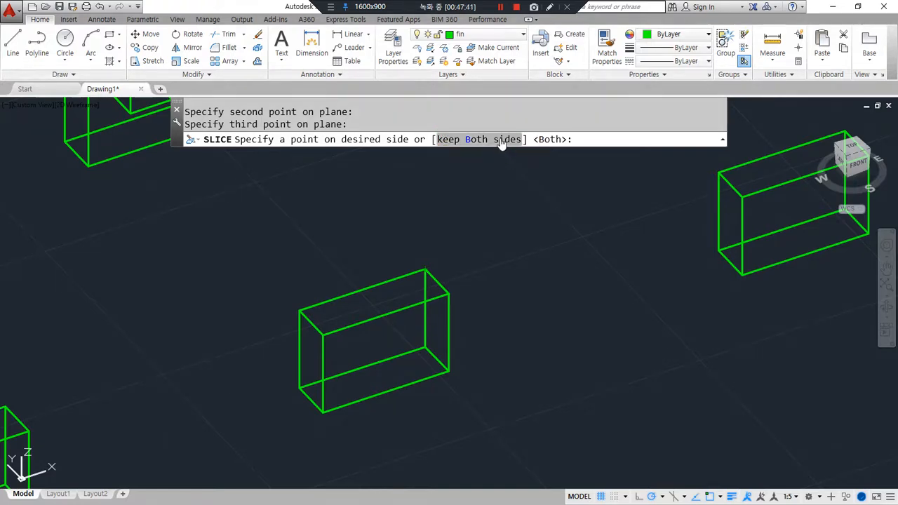
left_click(501, 139)
- Move the sliced-off corner piece away to the right of the box
type("m")
key("Return")
left_click(446, 296)
key("Return")
left_click(460, 320)
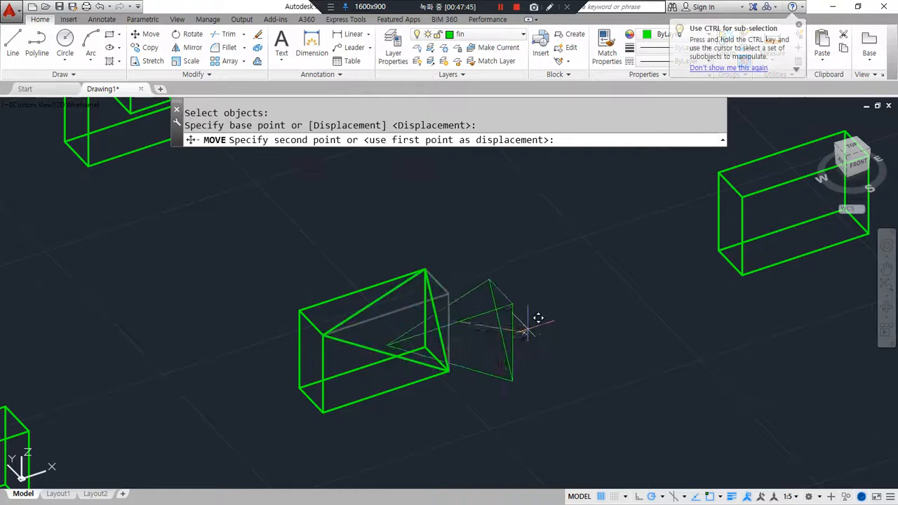
left_click(560, 326)
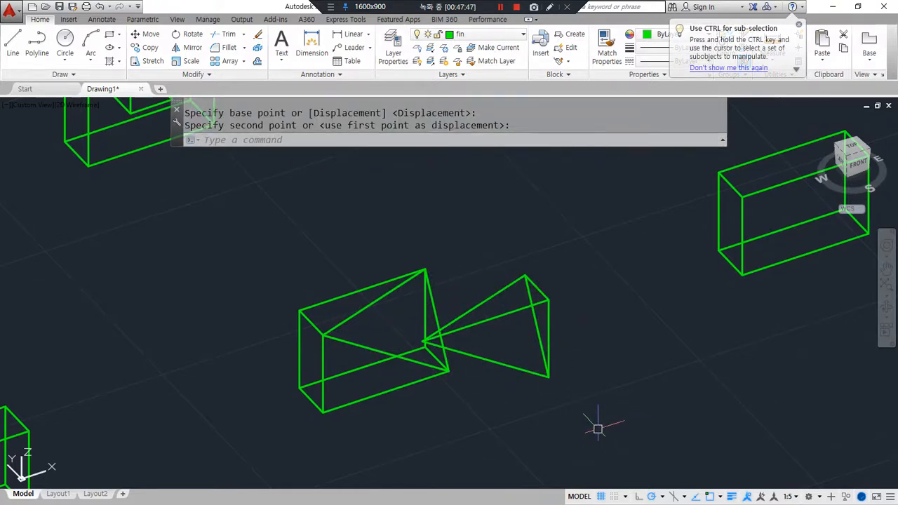
- Undo the move of the corner piece and the slice that kept both sides
key("ctrl+z")
key("ctrl+z")
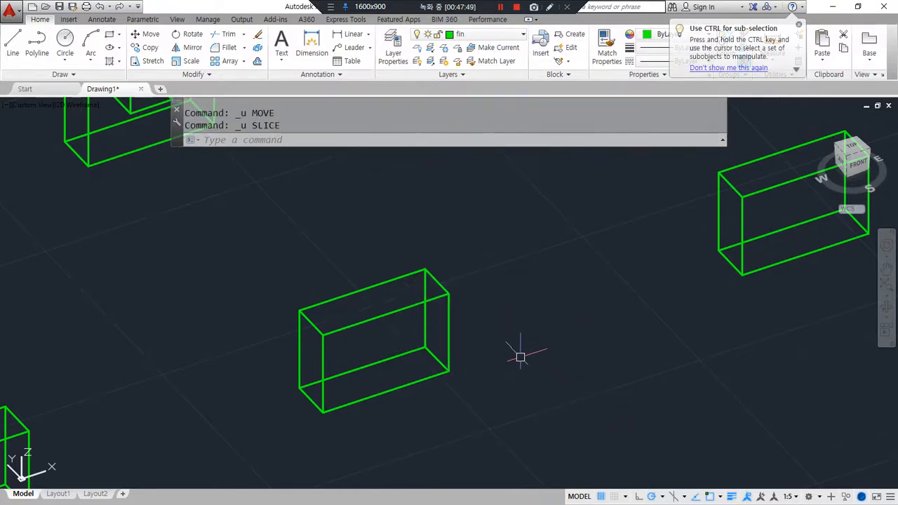
- Slice off the box's top front-right corner with a 3points plane through the three adjacent corners, keeping the top back-left side
type("s")
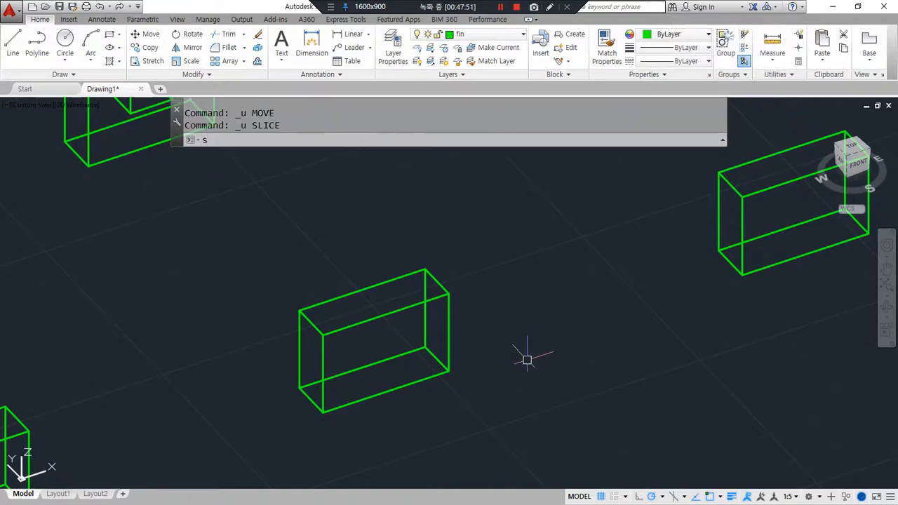
type("l")
key("Return")
left_click(437, 292)
key("Return")
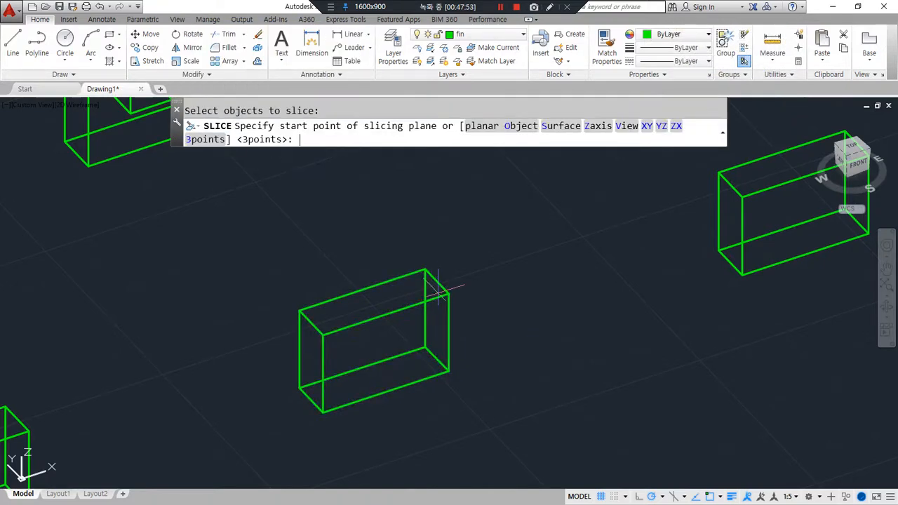
key("Return")
left_click(323, 335)
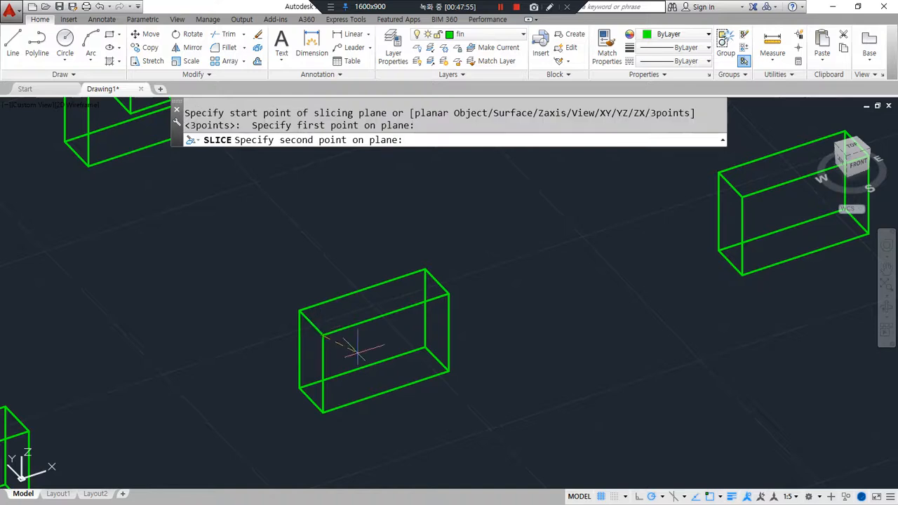
left_click(425, 365)
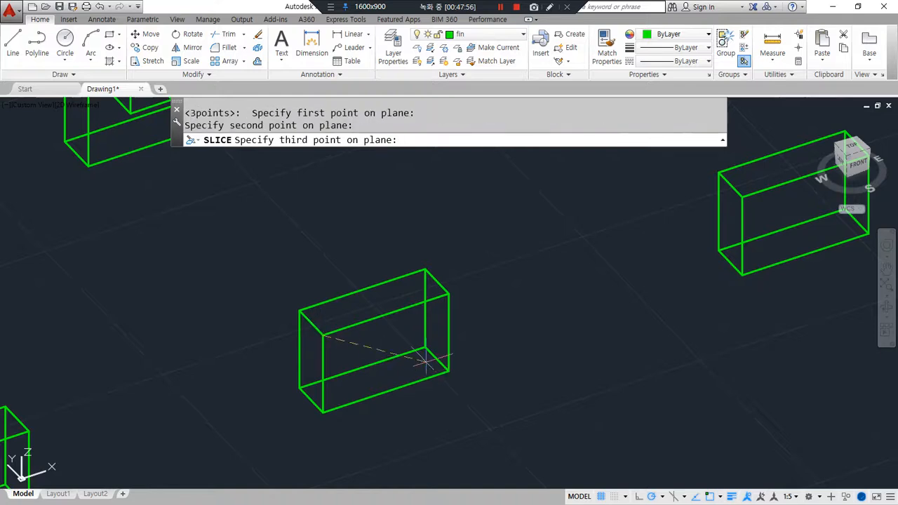
left_click(408, 273)
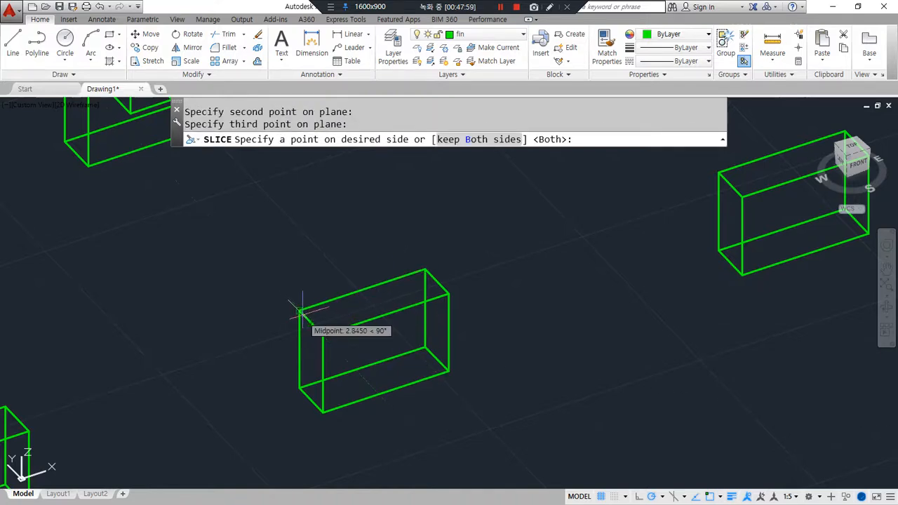
left_click(108, 422)
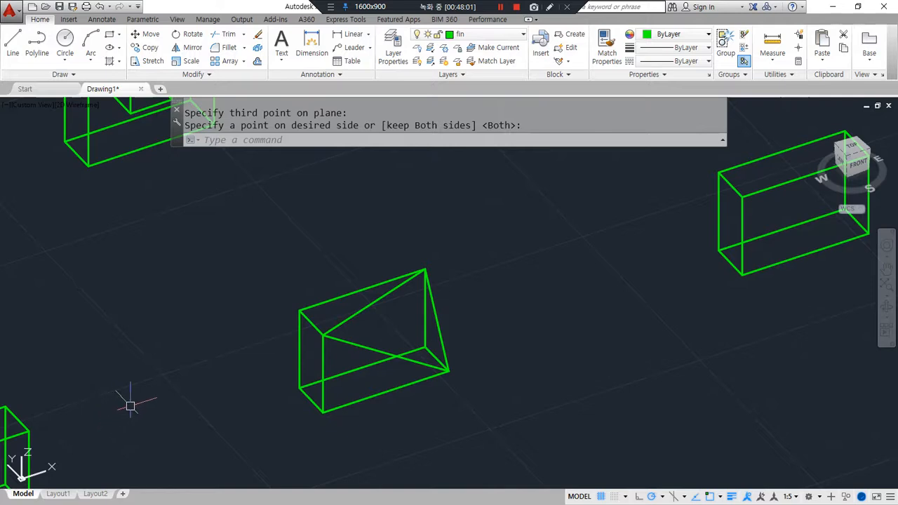
scroll(460, 406, "down", 2)
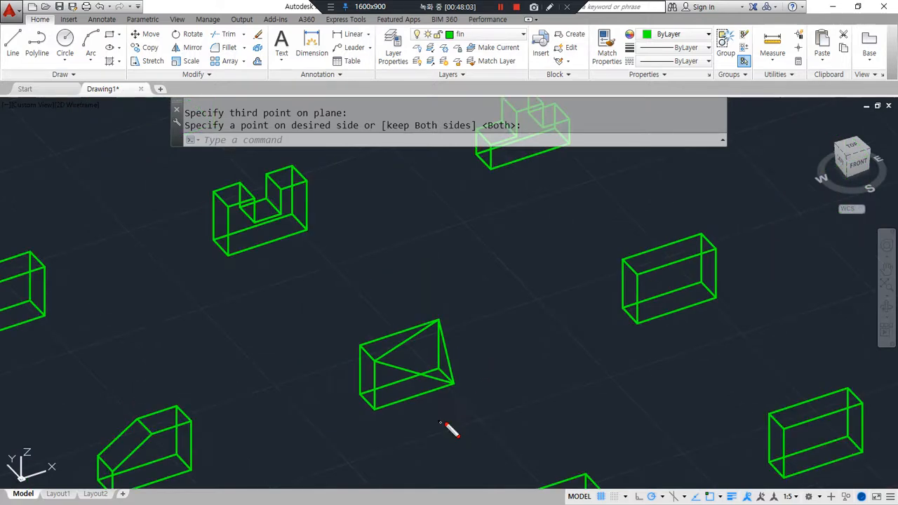
middle_click_drag(613, 163, 437, 188)
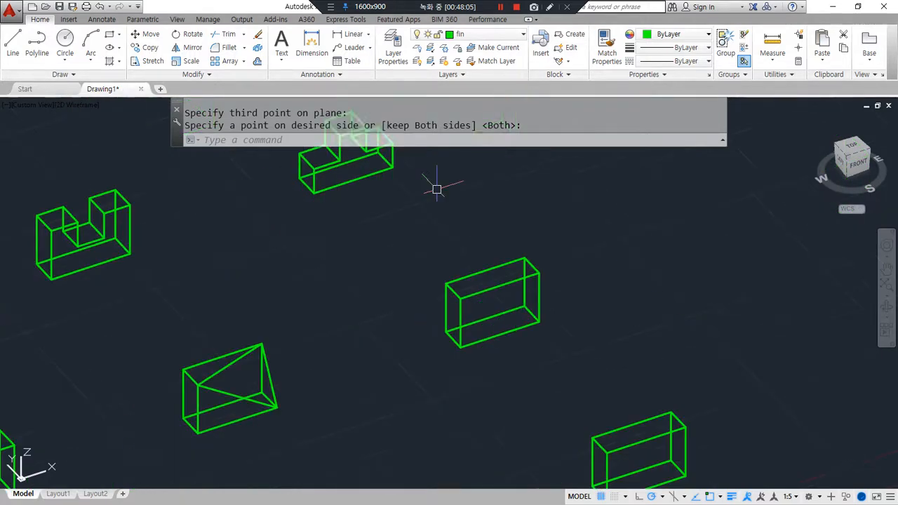
left_click(641, 325)
left_click(610, 288)
scroll(578, 294, "up", 4)
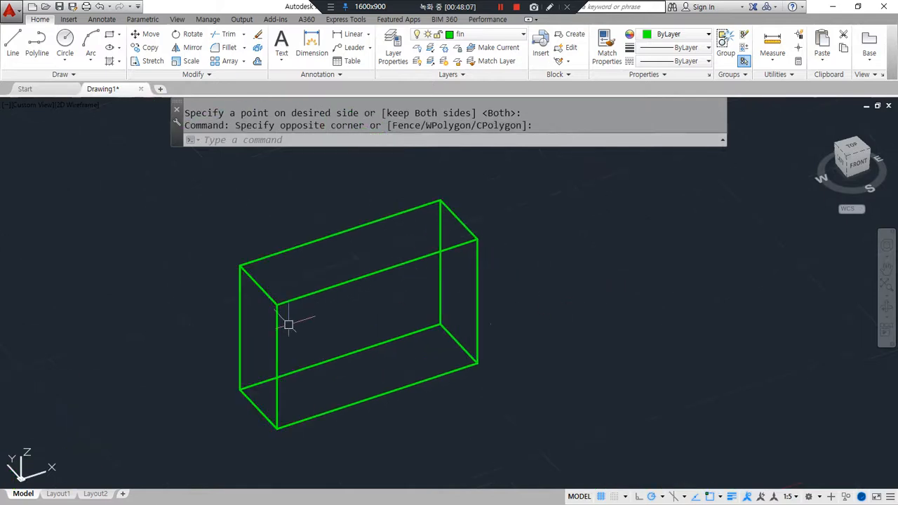
type("ucs")
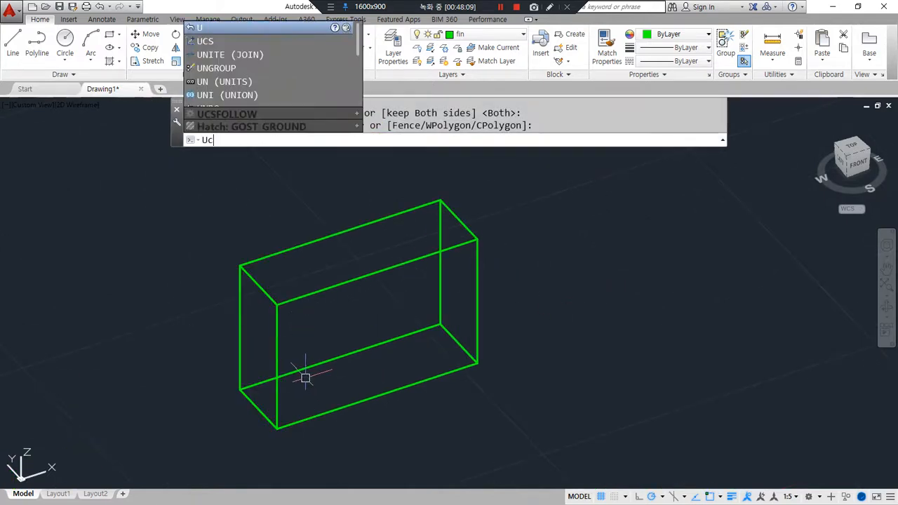
key("Return")
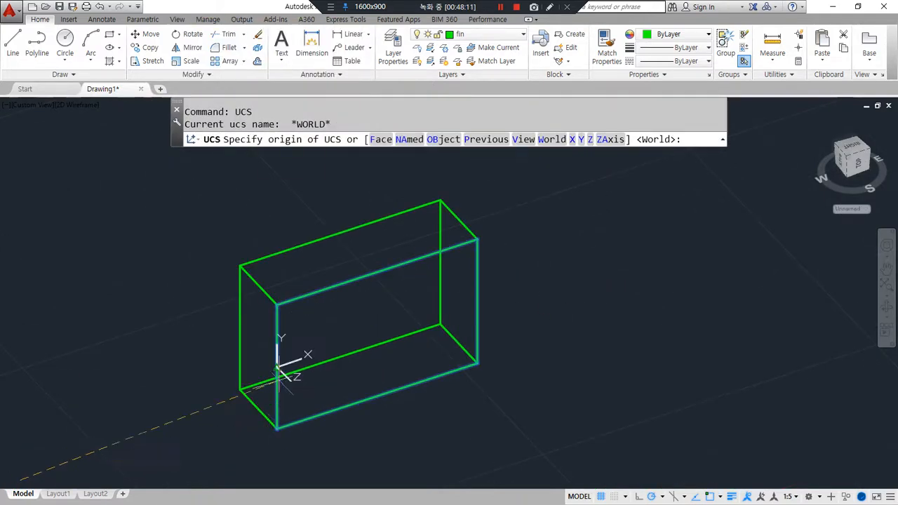
left_click(278, 427)
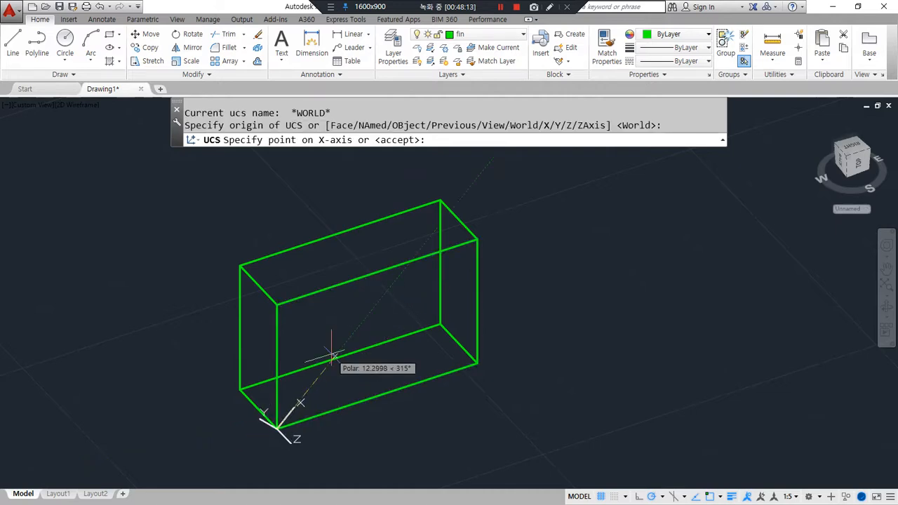
key("Escape")
key("Escape")
- Draw a 10 by 10 square in the plane of the box's front face from its bottom front-left corner
type("rec")
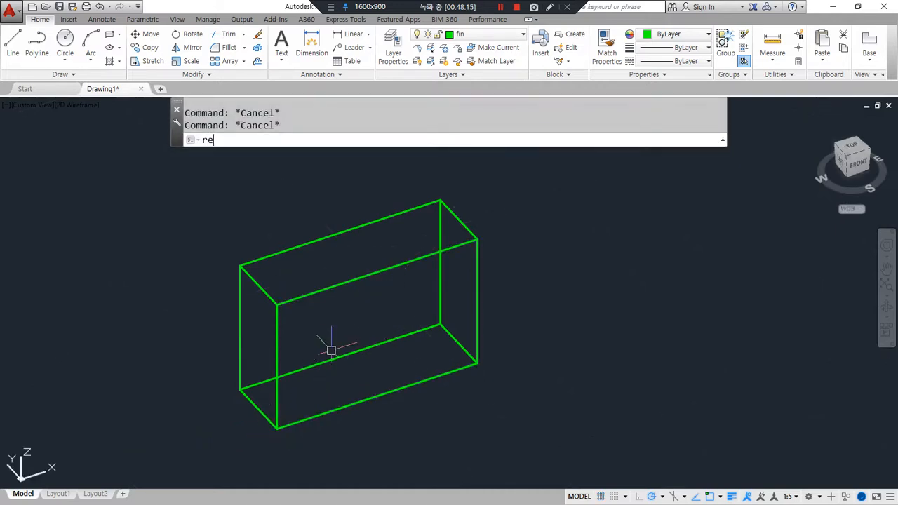
key("Return")
left_click(277, 420)
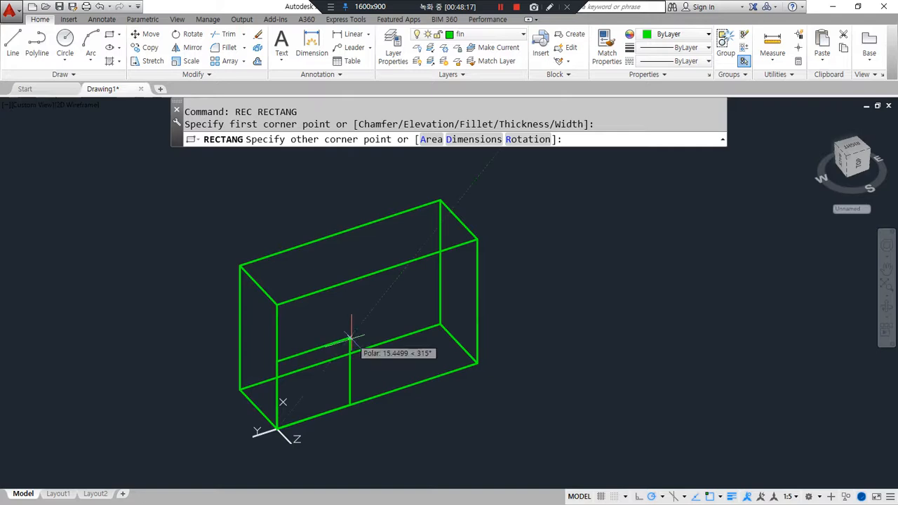
type("@10,10")
key("Return")
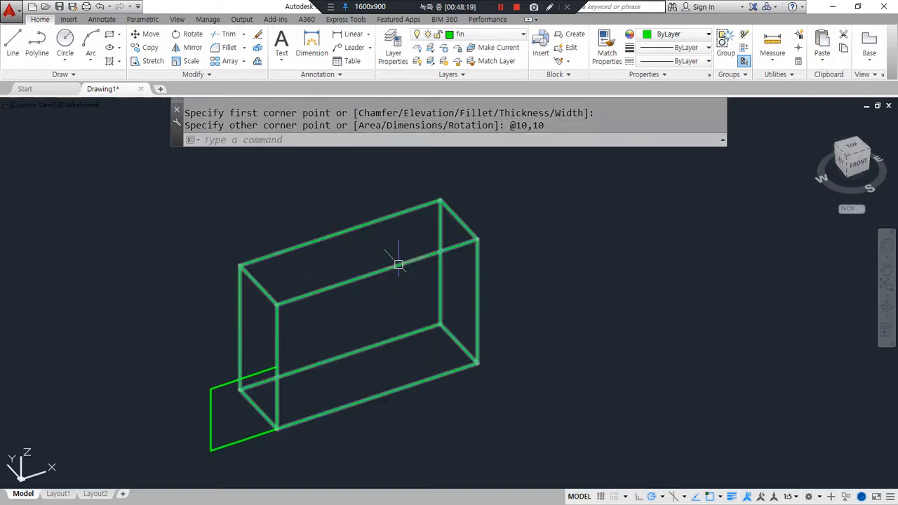
- Move the square so its top edge's midpoint lands on the midpoint of the box's top front edge
type("m")
key("Return")
left_click(239, 380)
key("Return")
left_click(241, 383)
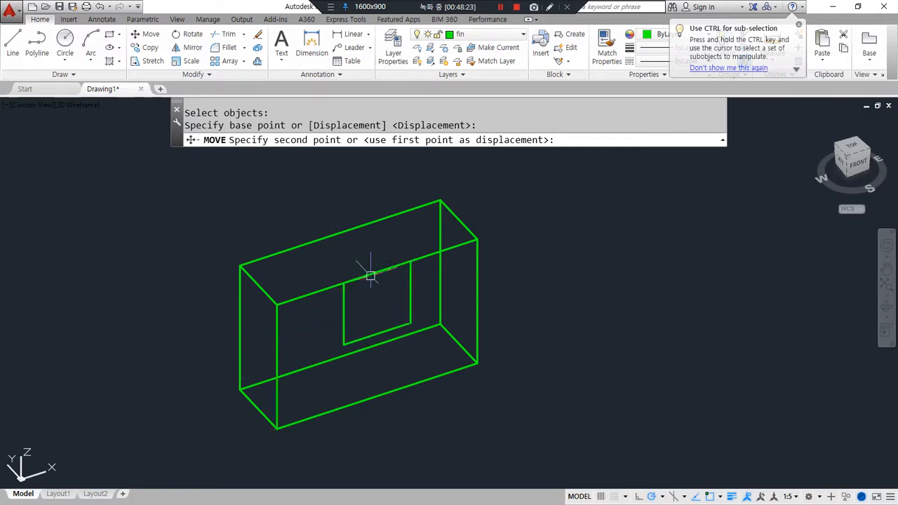
left_click(370, 275)
- Extrude the square by -5 into the box
type("ext")
key("Return")
left_click(345, 321)
key("Return")
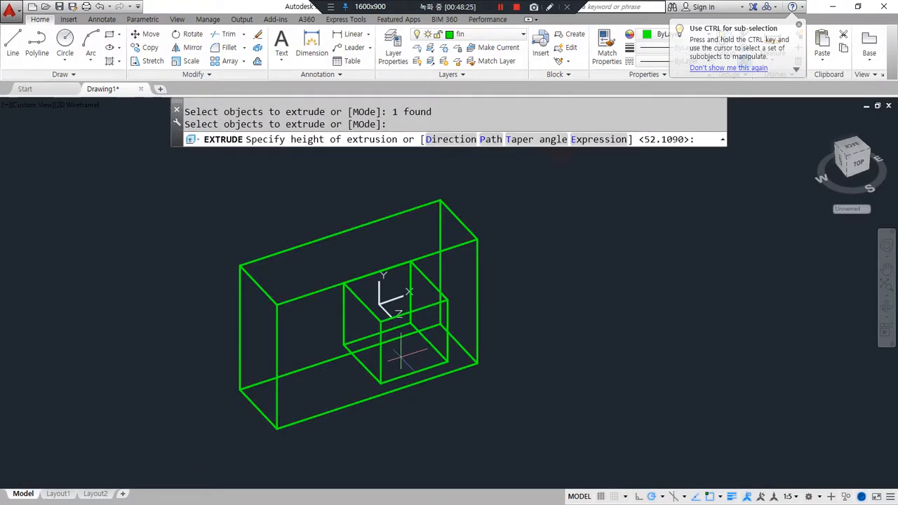
type("-5")
key("Return")
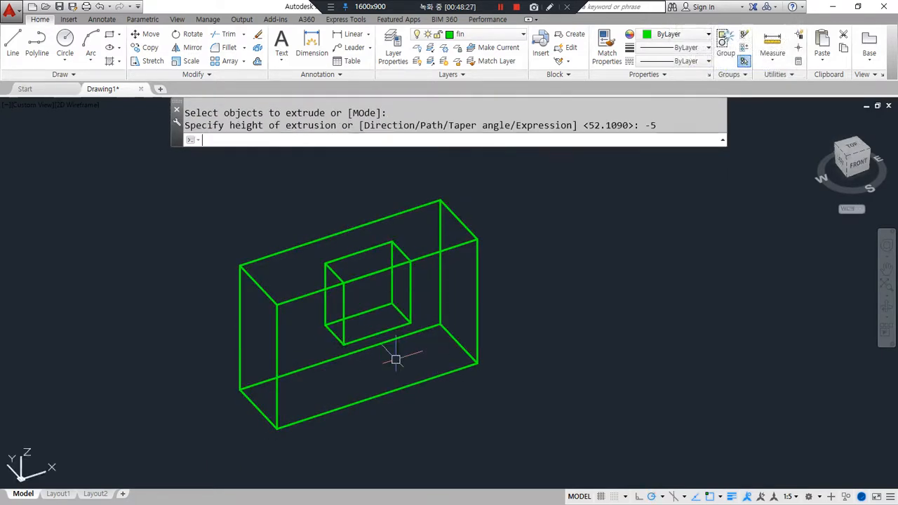
- Subtract the extruded block from the box to cut a pocket into the middle of its top front edge
type("su")
key("Return")
left_click(452, 246)
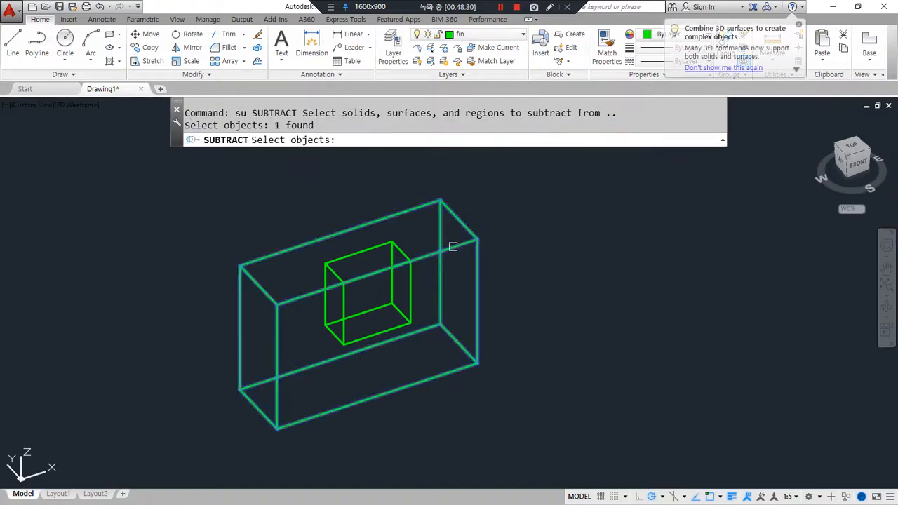
key("Return")
left_click(412, 257)
key("Return")
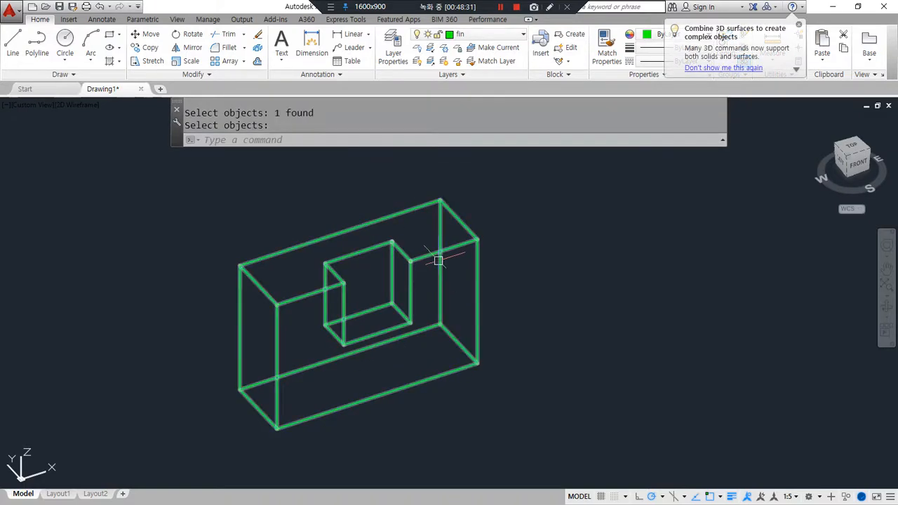
scroll(438, 261, "down", 5)
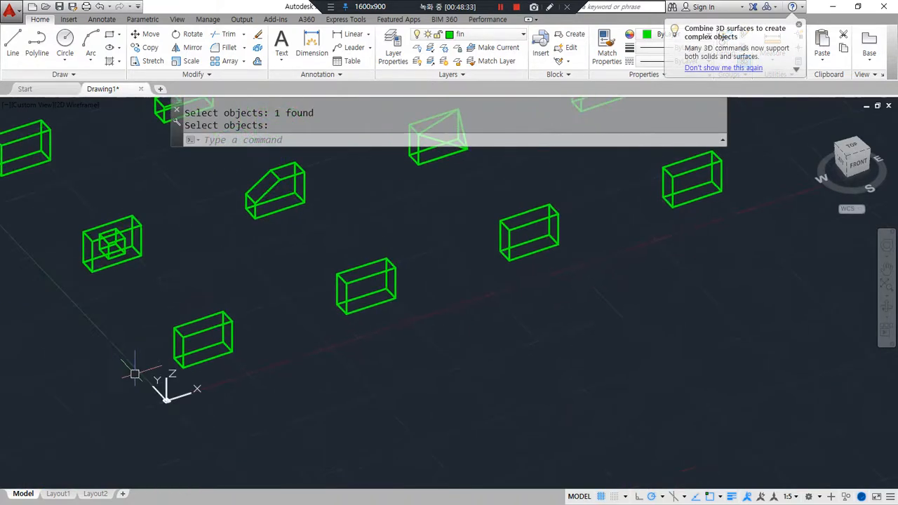
scroll(194, 359, "up", 4)
type("rec")
key("Return")
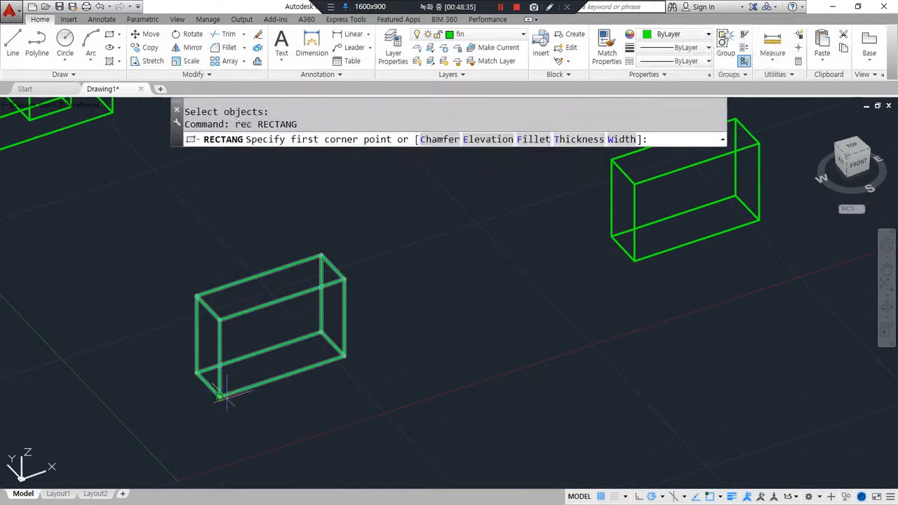
left_click(251, 355)
key("Escape")
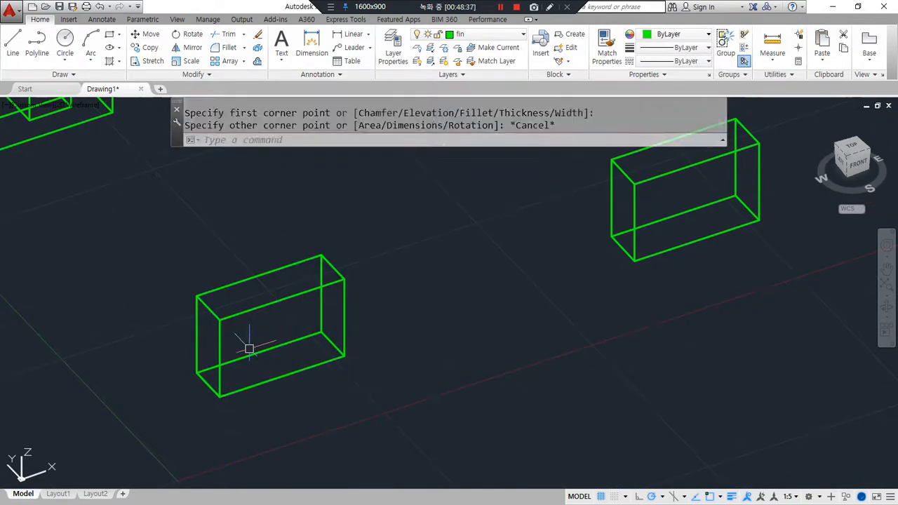
- Draw a 10 by 10 square from the bottom front-left corner of the box nearest the origin, in its front face plane
key("Return")
left_click(219, 397)
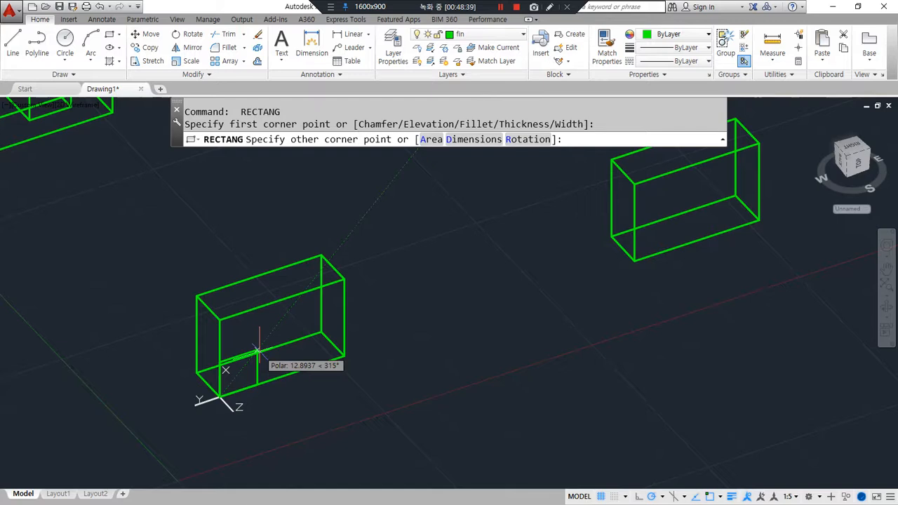
type("@10,10")
key("Return")
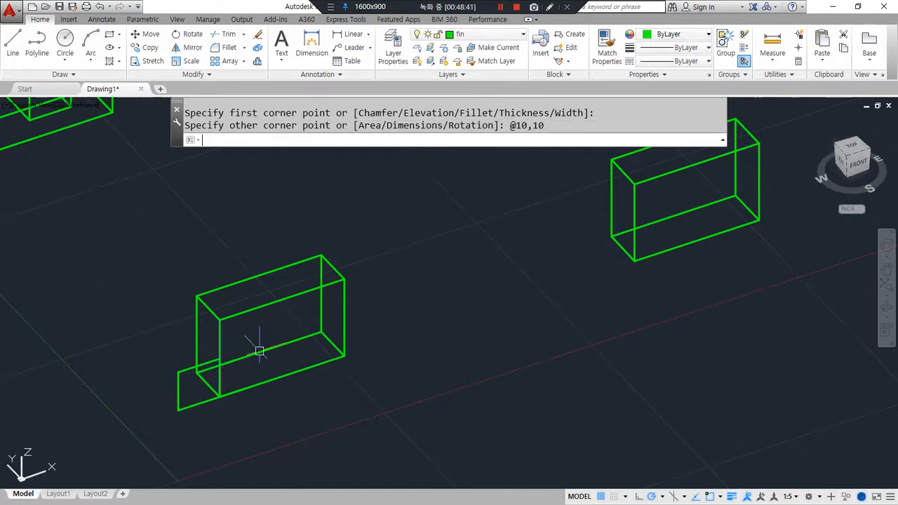
- Draw a helper line between the midpoints of the top and bottom edges of the box's front face
scroll(249, 356, "up", 5)
type("l")
key("Return")
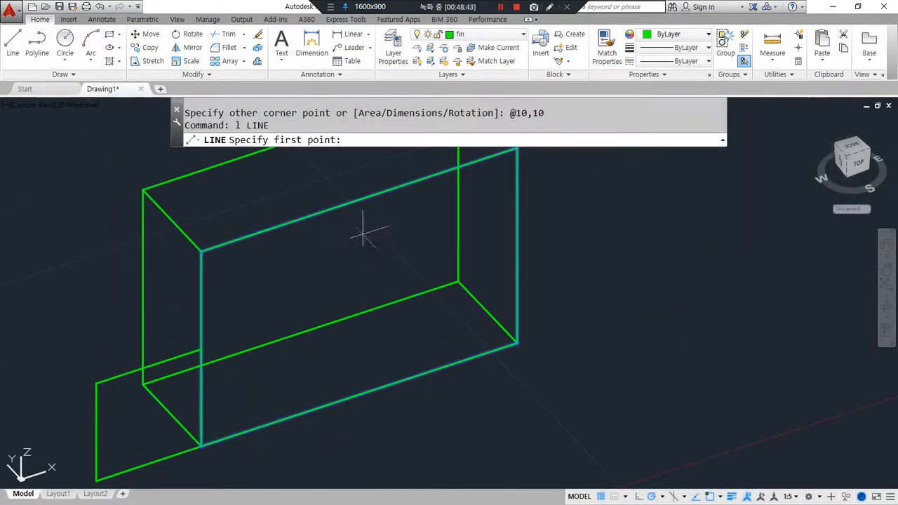
left_click(359, 202)
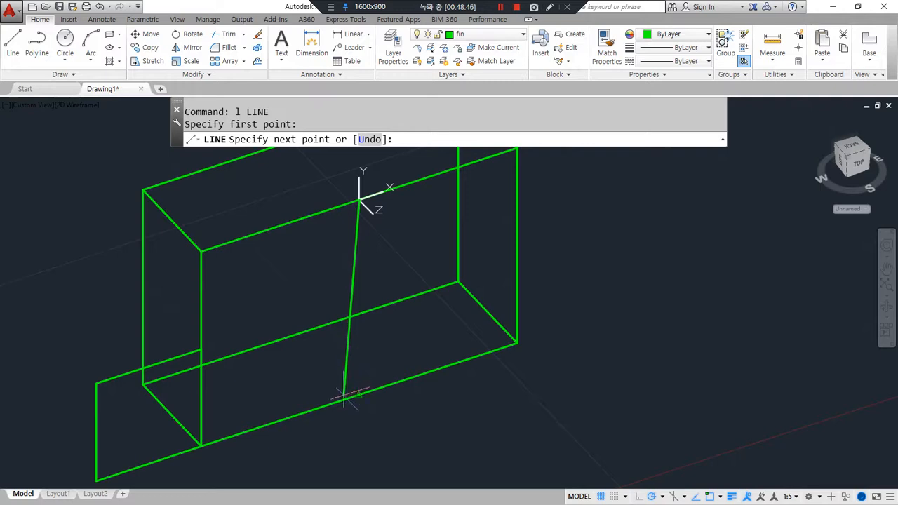
left_click(351, 395)
key("Return")
- Draw a horizontal helper line between the midpoints of the square's two vertical sides
key("Return")
left_click(97, 431)
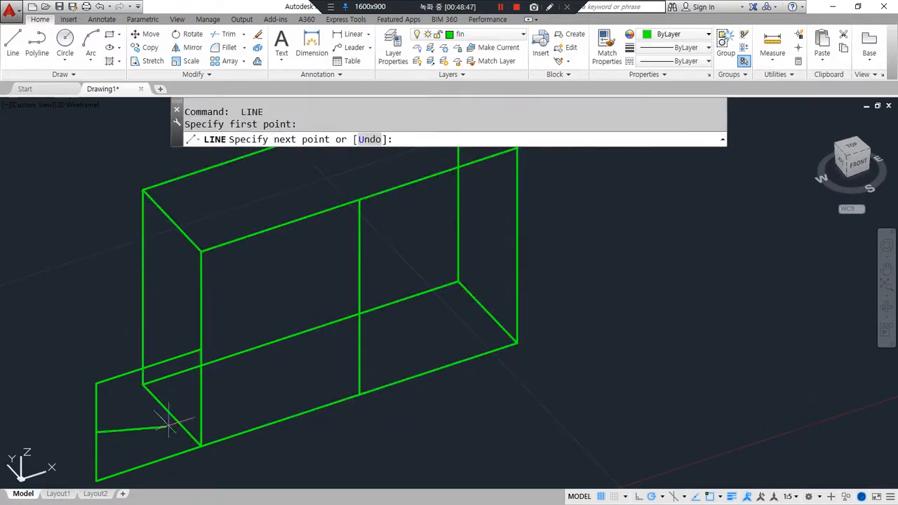
left_click(201, 398)
key("Return")
- Extrude the square by 5 outward from the front face plane
type("ext")
key("Return")
left_click(126, 376)
key("Return")
type("5")
key("Return")
- Move the small block and its helper line from the line's midpoint to the centre of the box's front face
type("m")
key("Return")
left_click(113, 356)
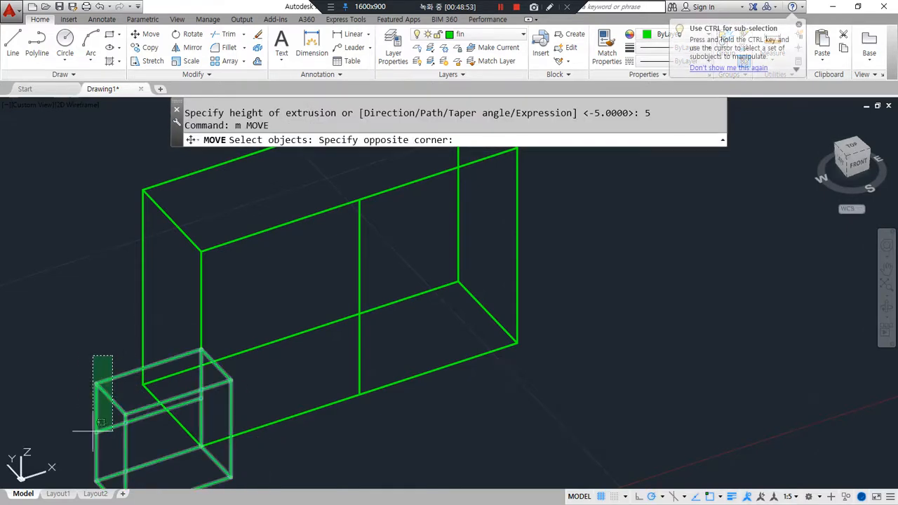
left_click(84, 451)
key("Return")
left_click(149, 416)
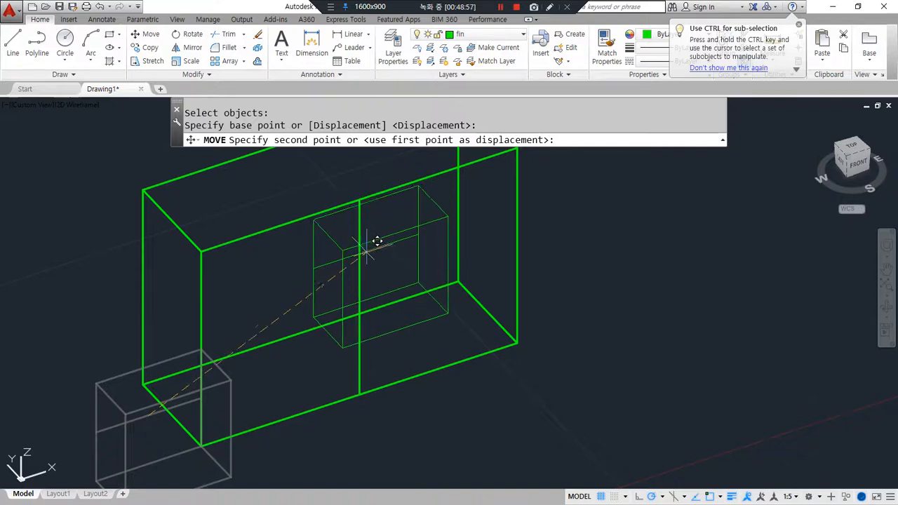
left_click(392, 281)
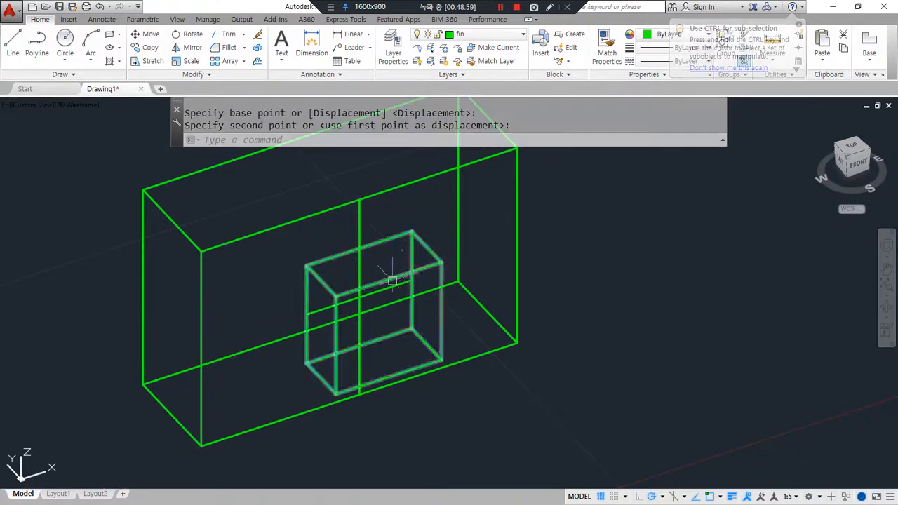
- Erase the two helper lines on the front face
left_click(361, 237)
type("e")
key("Return")
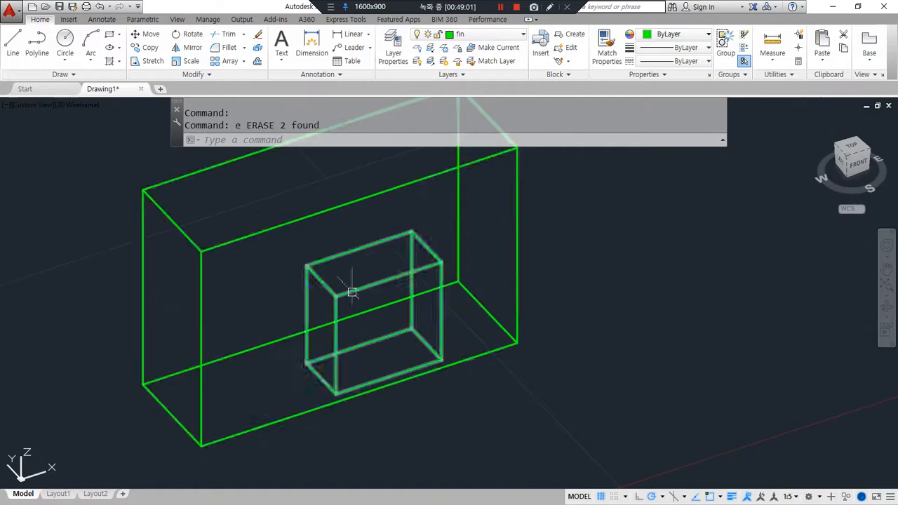
- Unite the small projecting block with the box using Union
mouse_move(260, 222)
left_mouse_down()
mouse_move(245, 285)
mouse_move(343, 297)
left_mouse_up()
key("Escape")
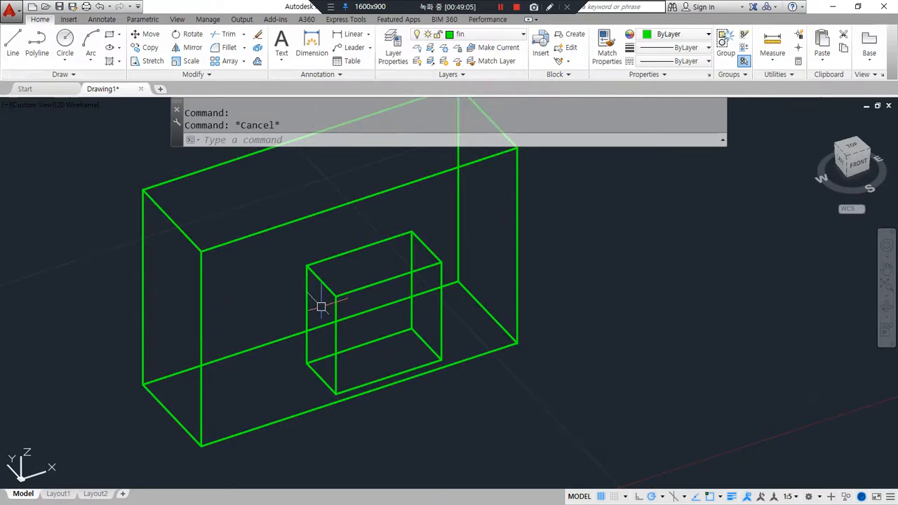
type("uni")
key("Return")
left_click(325, 201)
left_click(294, 298)
key("Return")
scroll(456, 317, "down", 2)
middle_click_drag(663, 287, 319, 364)
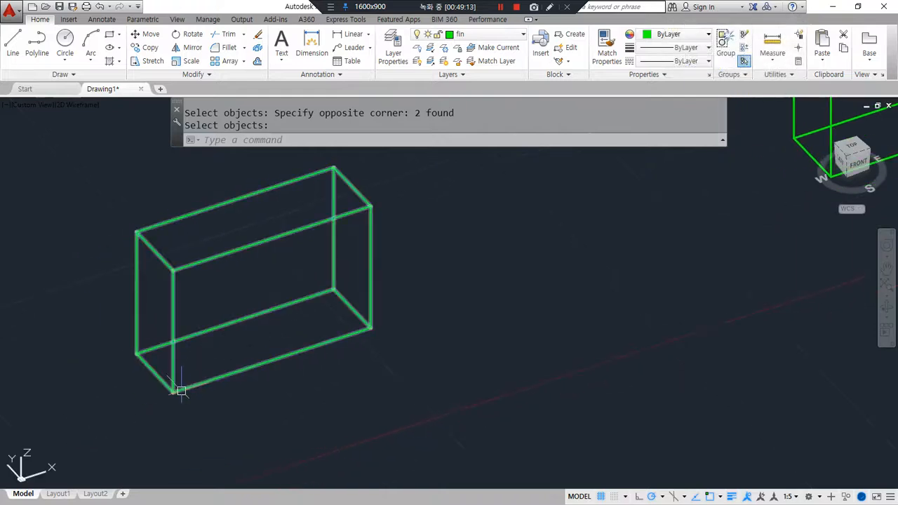
type("rec")
key("Return")
left_click(174, 392)
key("Escape")
- Draw a rectangle over the lower-left quarter of the next box's front face, starting at its bottom front-left corner
key("Return")
left_click(173, 393)
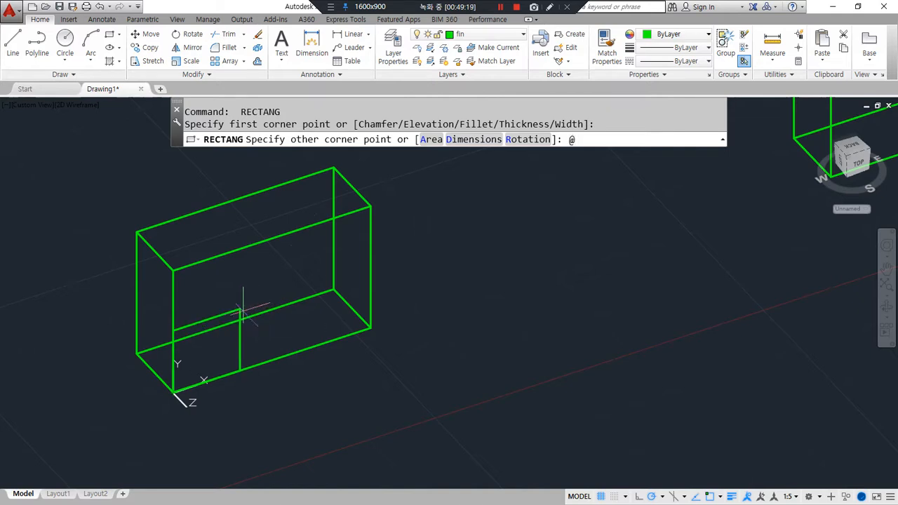
key("Return")
- Copy the rectangle from its bottom-left corner to the face's centre, filling the upper-right quarter
type("cp")
key("Return")
left_click(275, 332)
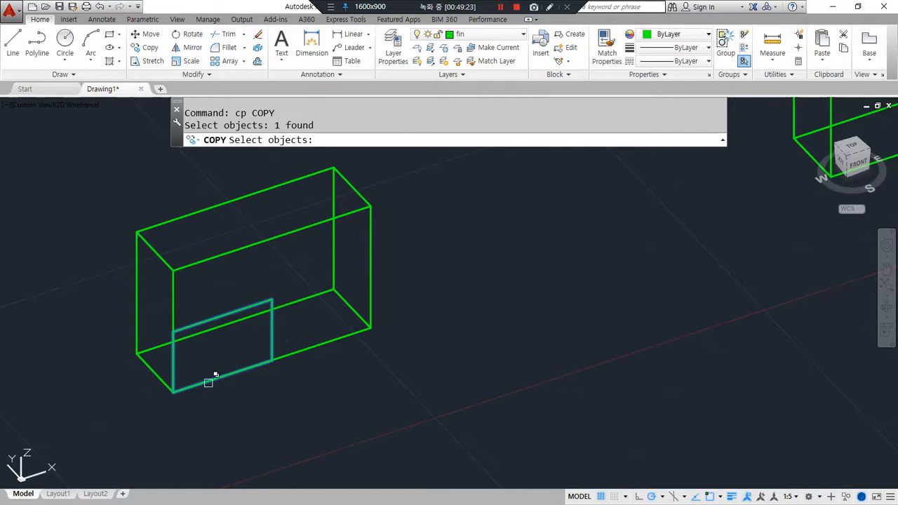
key("Return")
left_click(179, 391)
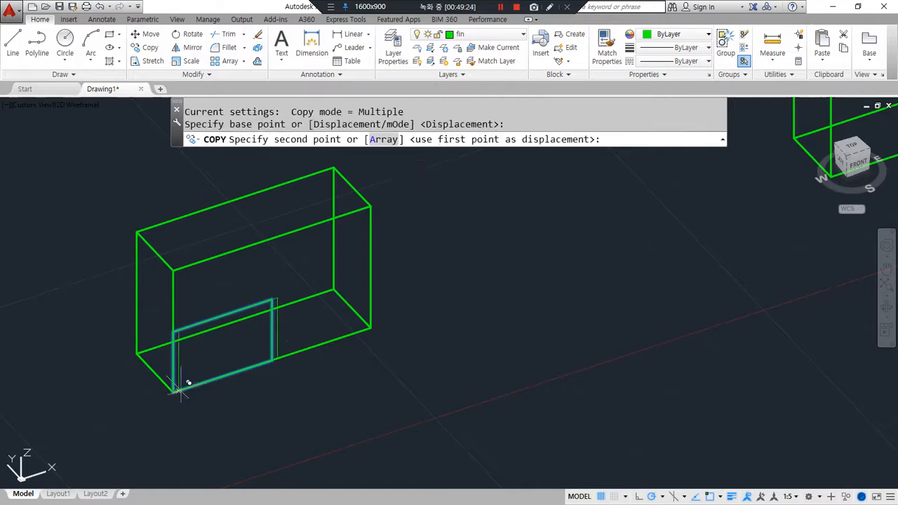
left_click(273, 300)
- Place two more copies on the neighbouring box, over the lower-left and upper-right quarters of its front face
scroll(586, 297, "down", 4)
scroll(219, 365, "up", 5)
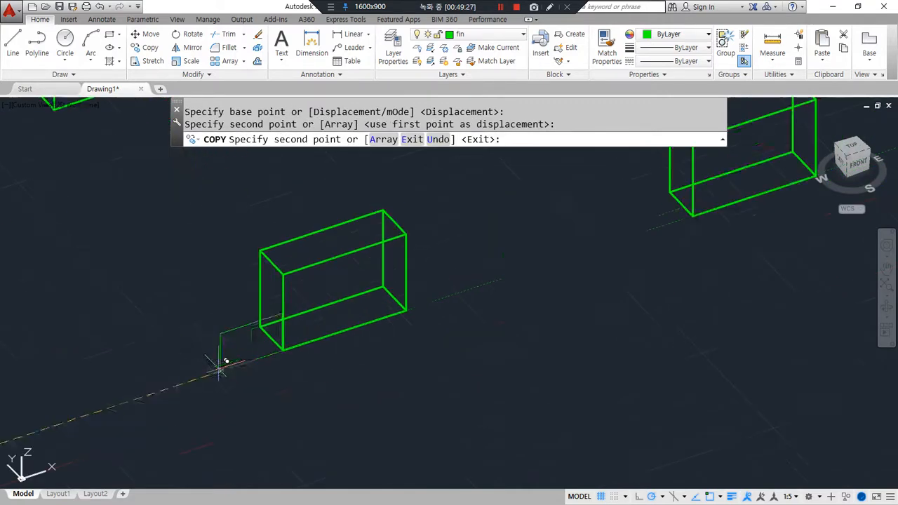
left_click(282, 352)
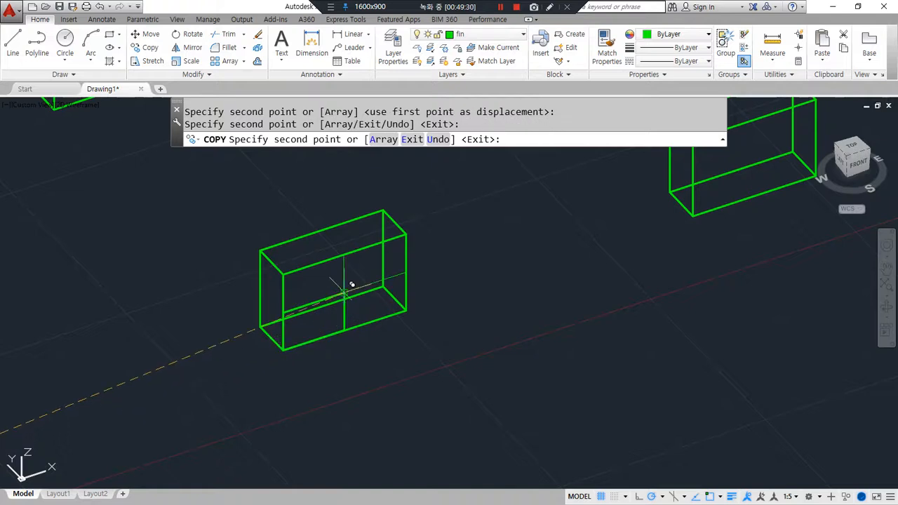
left_click(344, 292)
key("space")
- Extrude both rectangles on the first box inward to half of the box's depth
middle_click_drag(143, 370, 482, 254)
scroll(271, 293, "up", 2)
type("ext")
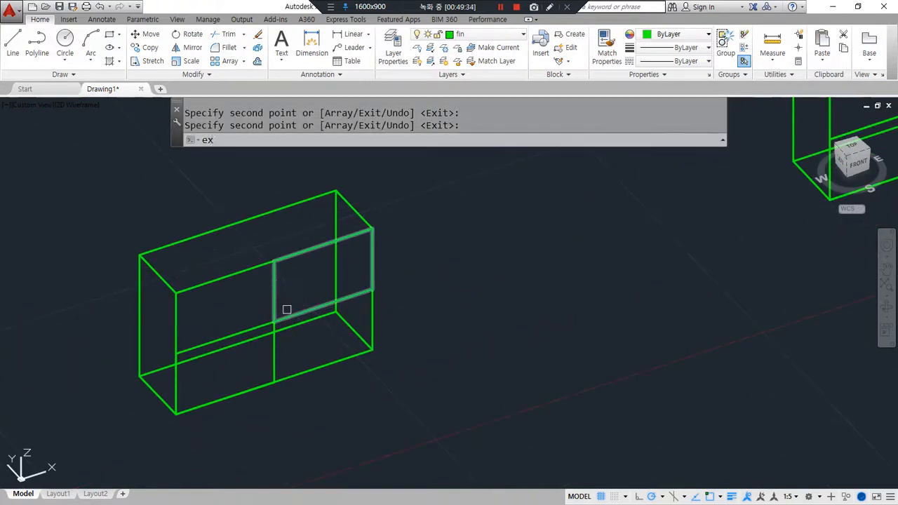
key("space")
left_click(283, 298)
left_click(249, 327)
key("space")
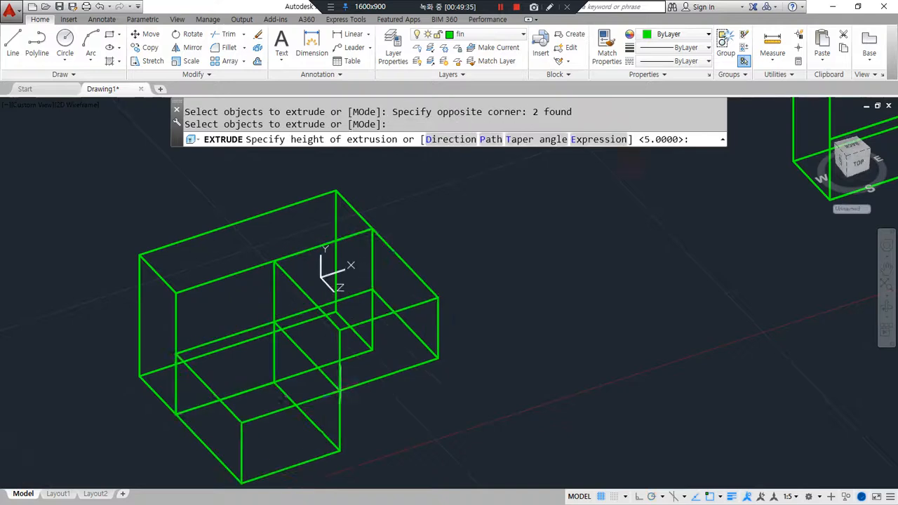
key("Return")
- Subtract the two half-depth blocks, lower left and upper right, from the first box
type("su")
key("space")
left_click(265, 213)
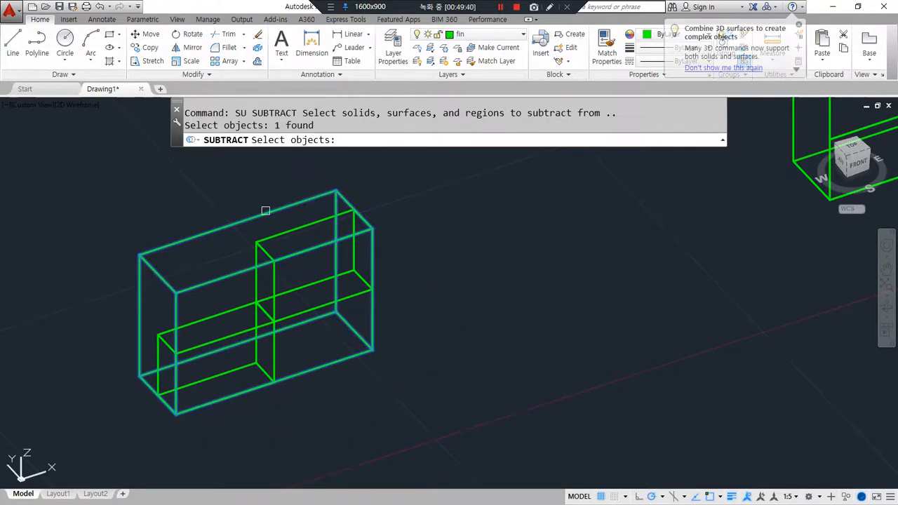
key("space")
left_click(250, 297)
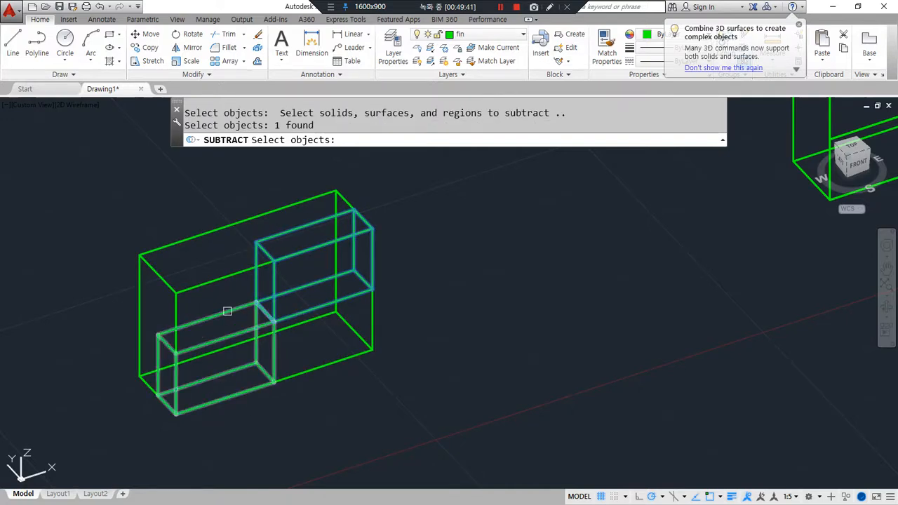
left_click(226, 311)
key("space")
- Extrude the upper-left rectangle on the neighbouring box's front face inward 10 units, through the box's full depth
middle_click_drag(713, 245, 222, 458)
scroll(604, 272, "up", 2)
type("ext")
key("space")
left_click(235, 286)
key("space")
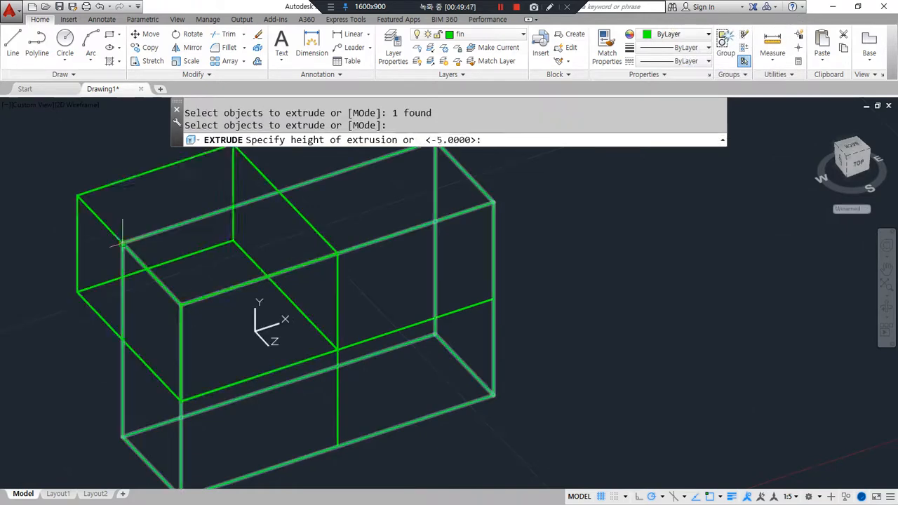
key("space")
- Subtract the full-depth upper-left block from its box
type("su")
key("space")
left_click(300, 187)
left_click(292, 205)
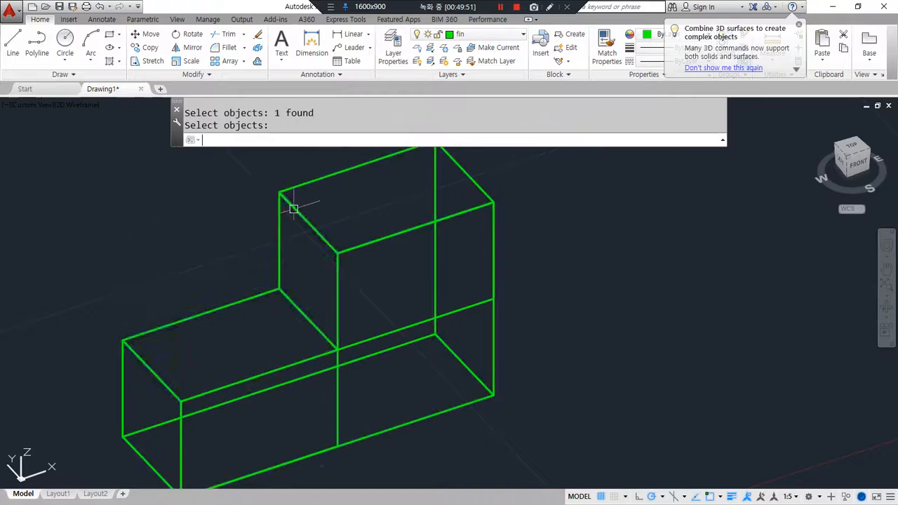
key("space")
- Extrude the remaining lower-left and upper-right rectangles by -5, into the box
type("ext")
key("space")
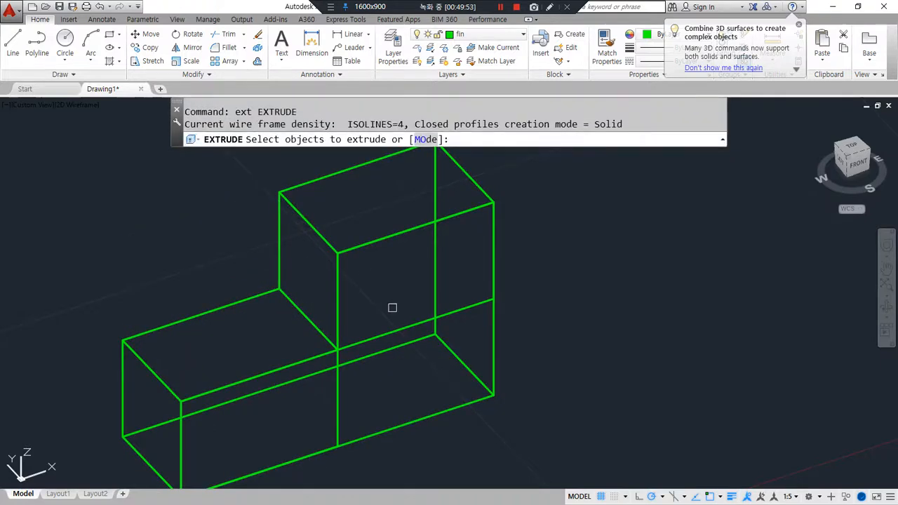
left_click(383, 335)
left_click(345, 400)
key("space")
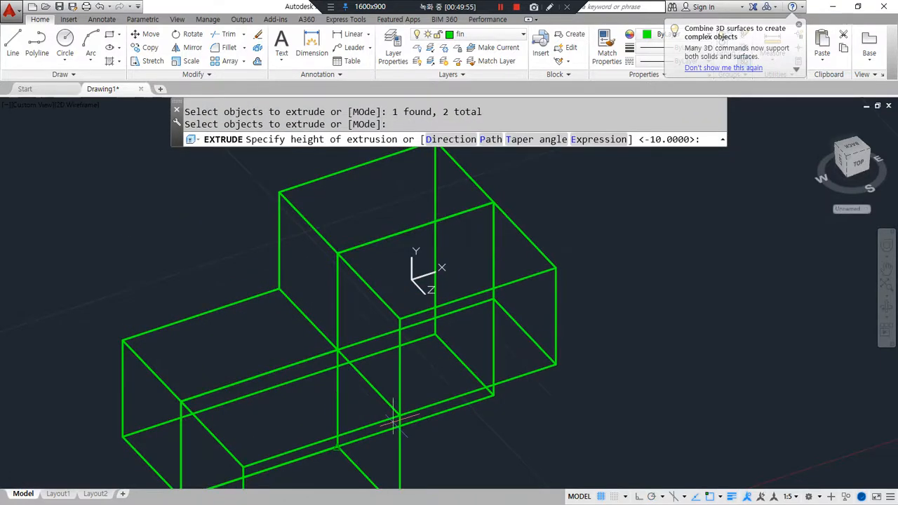
type("-5")
key("space")
- Subtract both 5-unit-deep blocks from the stepped solid
type("s")
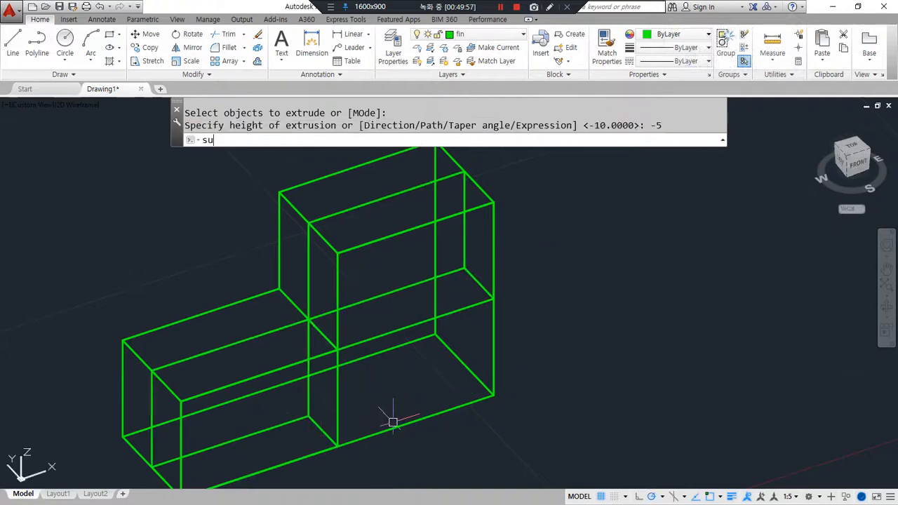
type("u")
key("space")
left_click(491, 384)
key("space")
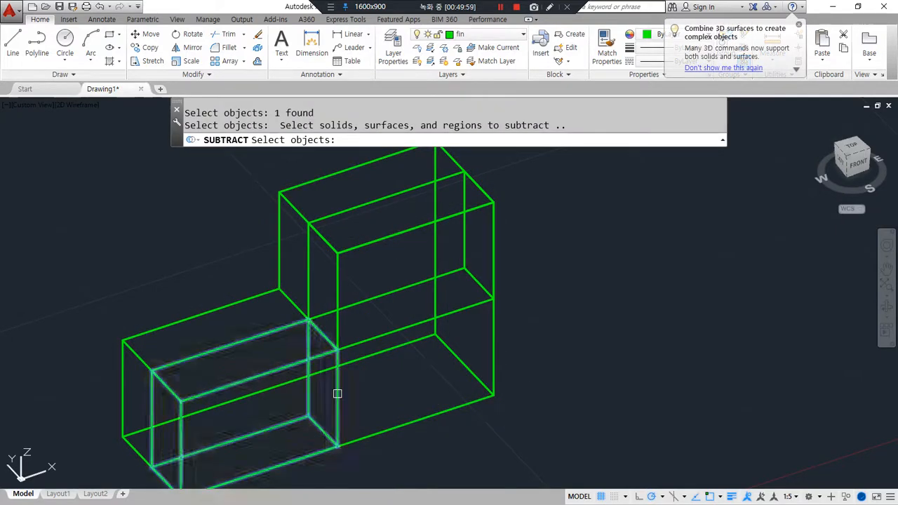
left_click(338, 393)
left_click(372, 337)
key("space")
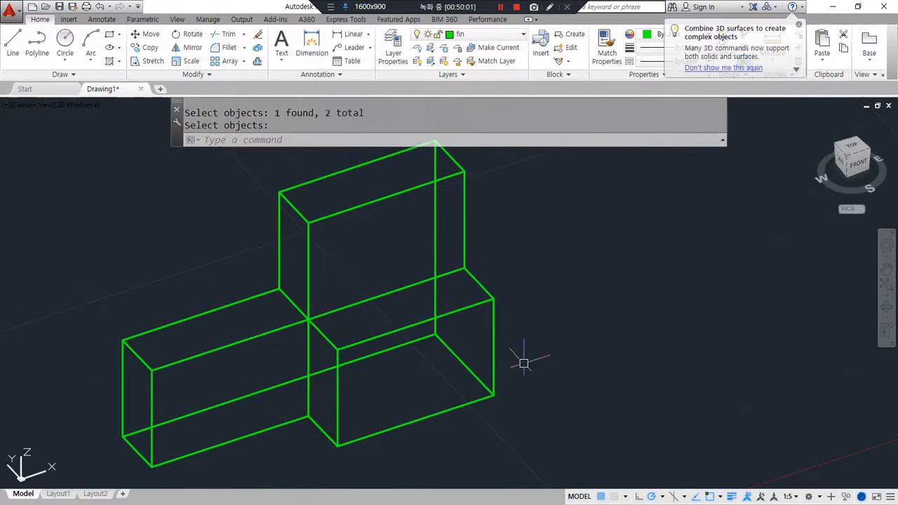
- Set a slanted UCS on the next box, from the bottom front edge's midpoint along that edge, through the top back edge's midpoint
scroll(418, 286, "down", 2)
middle_click_drag(786, 181, 106, 430)
middle_click_drag(300, 384, 303, 342)
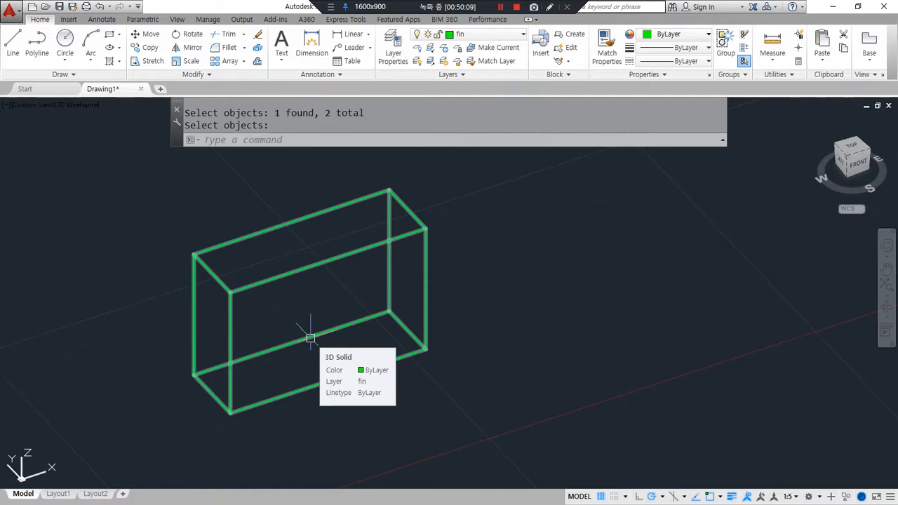
type("ucs")
key("Return")
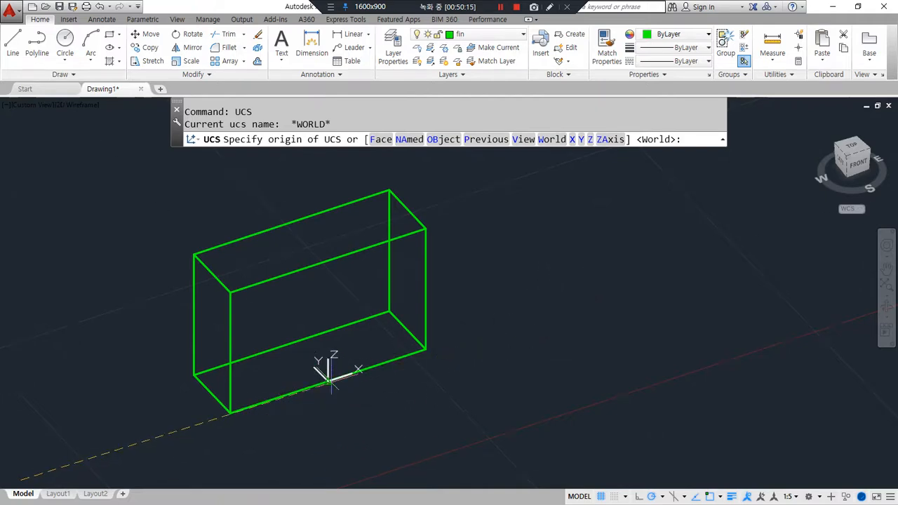
left_click(328, 379)
left_click(427, 348)
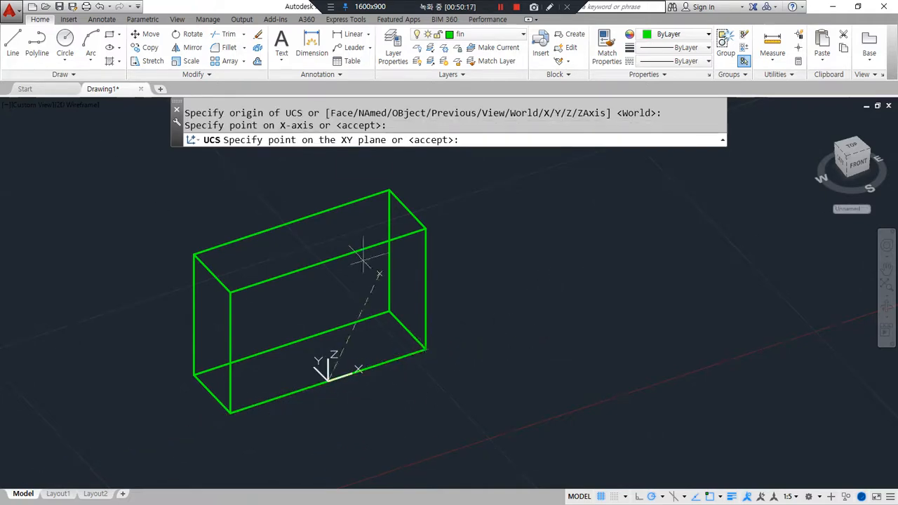
left_click(278, 224)
- Draw a rectangle on the slanted plane from the box's top back-right corner to the UCS origin
type("rec")
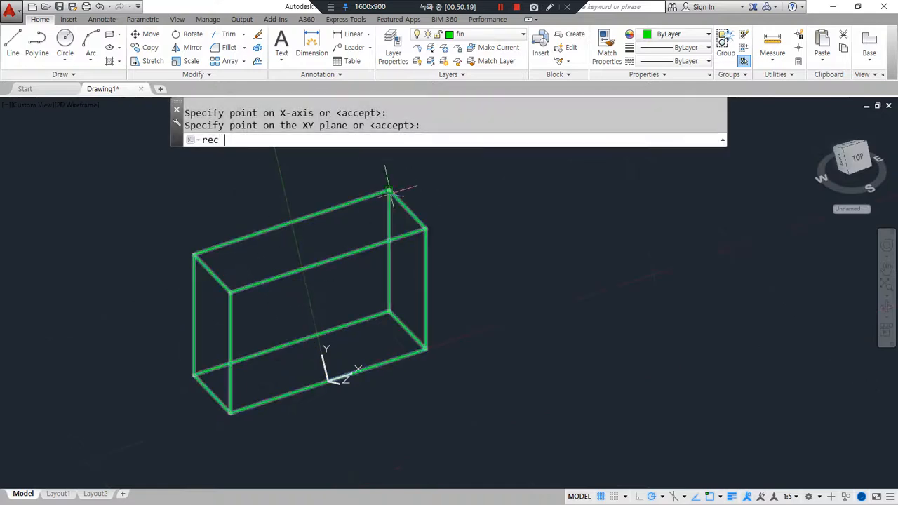
key("Return")
left_click(390, 192)
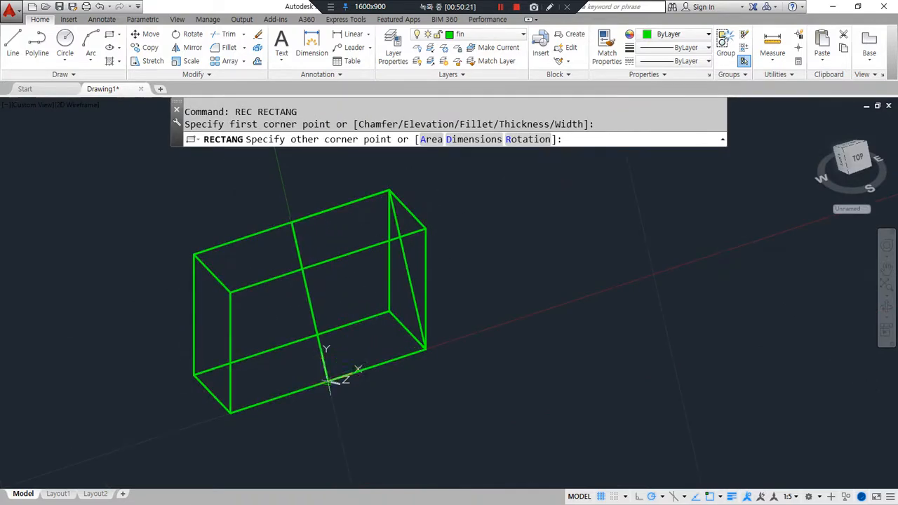
left_click(330, 382)
middle_click_drag(502, 332, 234, 357, "shift")
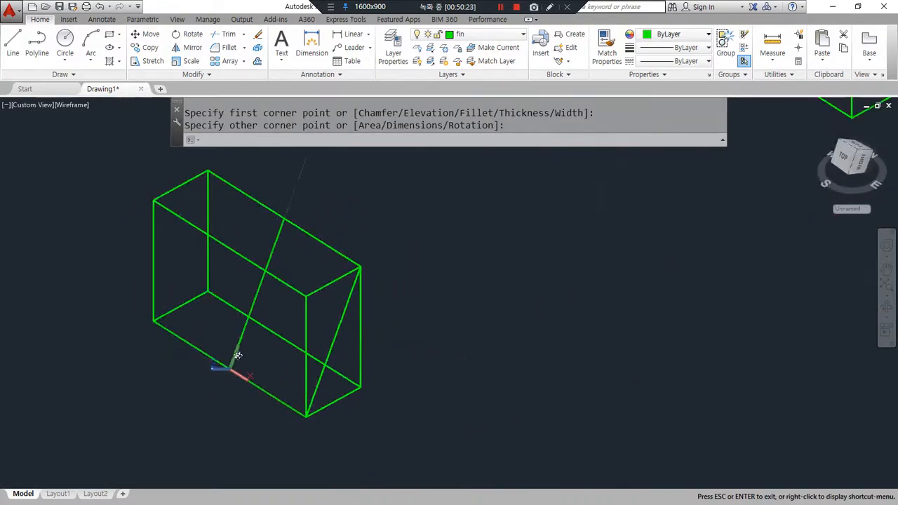
- Extrude the slanted rectangle about 8.94 units toward the box's front, enclosing the corner to cut away
type("ext")
key("Return")
left_click(336, 335)
key("Return")
key("Return")
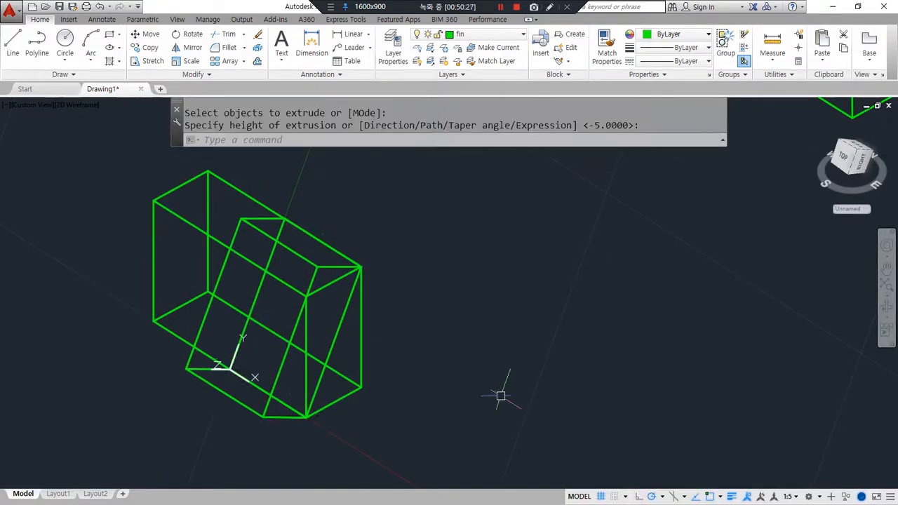
- Subtract the slanted block from the right half of the box
type("su")
key("Return")
left_click(361, 379)
key("Return")
left_click(329, 346)
key("Return")
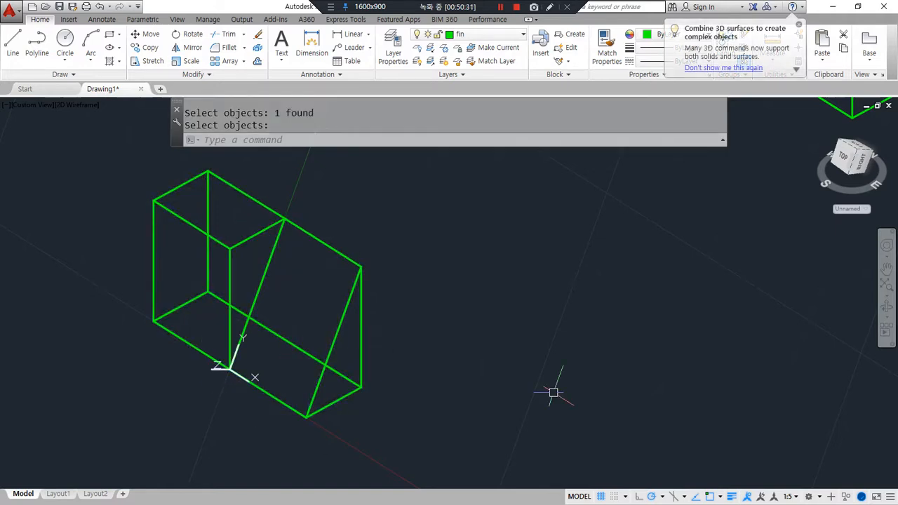
- Undo the slanted cut, its extrusion, the rectangle and the UCS change
key("ctrl+z")
key("ctrl+z")
key("ctrl+z")
key("ctrl+z")
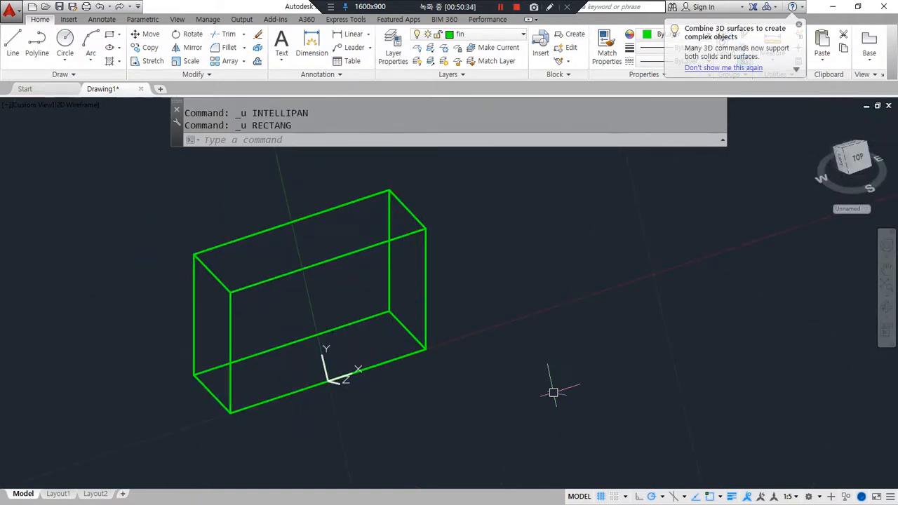
key("ctrl+z")
- Draw a closed triangular polyline on the box's right end face through its top front, top back and bottom front corners
middle_click_drag(483, 367, 379, 373)
middle_click_drag(441, 360, 291, 355, "shift")
type("p")
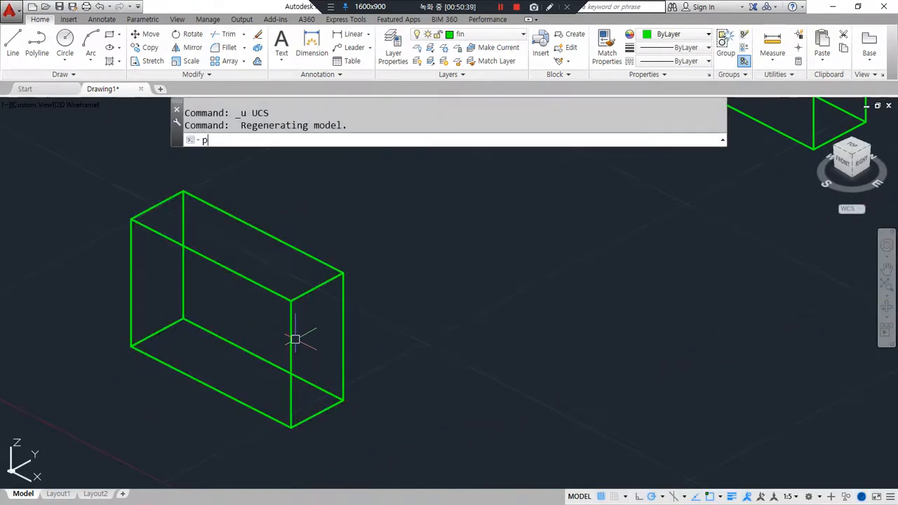
type("l")
key("Return")
left_click(291, 301)
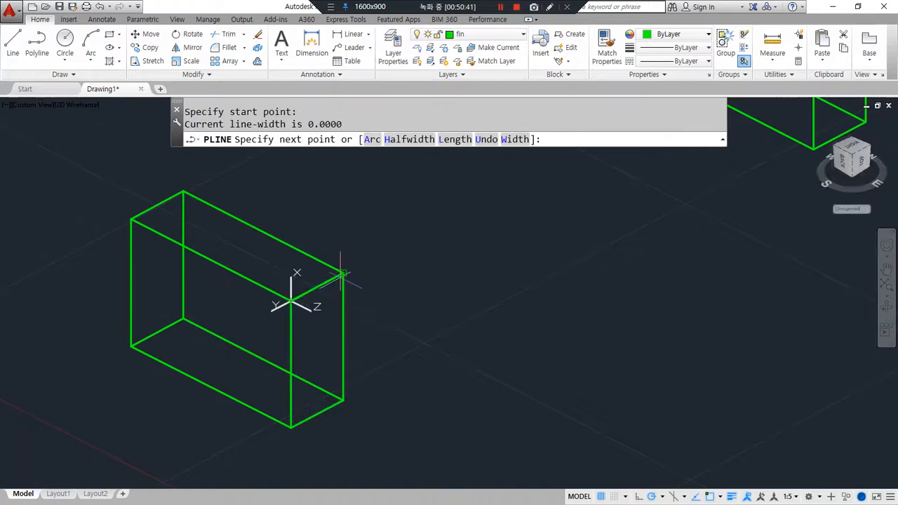
left_click(342, 274)
left_click(291, 425)
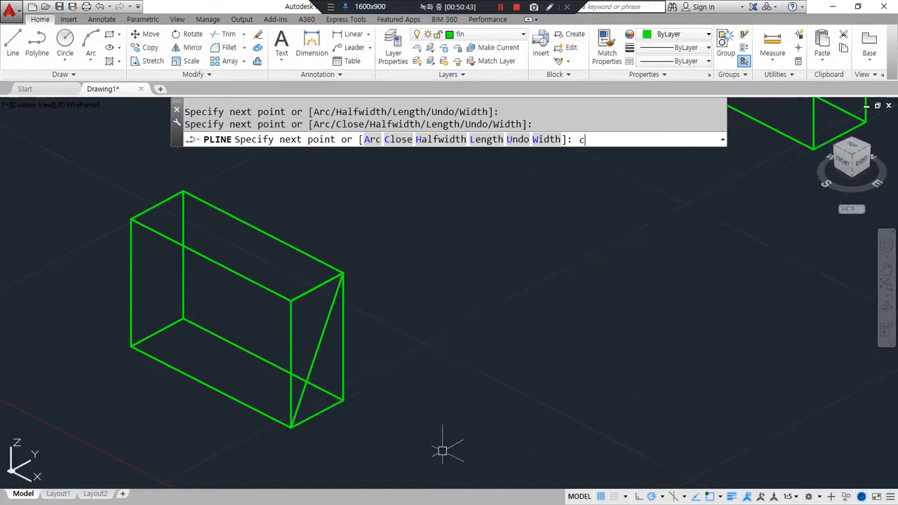
type("c")
key("Return")
- Extrude the triangle by -15, into the right half of the box
type("ext")
key("Return")
left_click(323, 337)
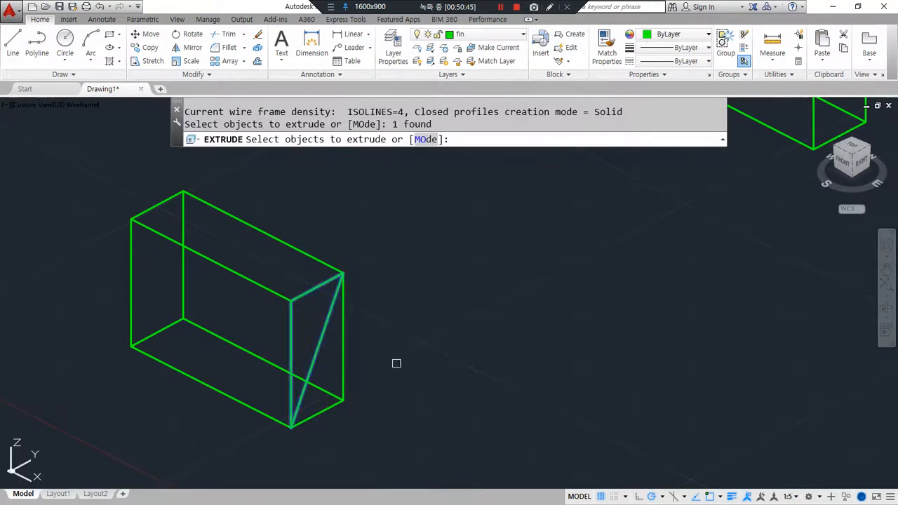
key("Return")
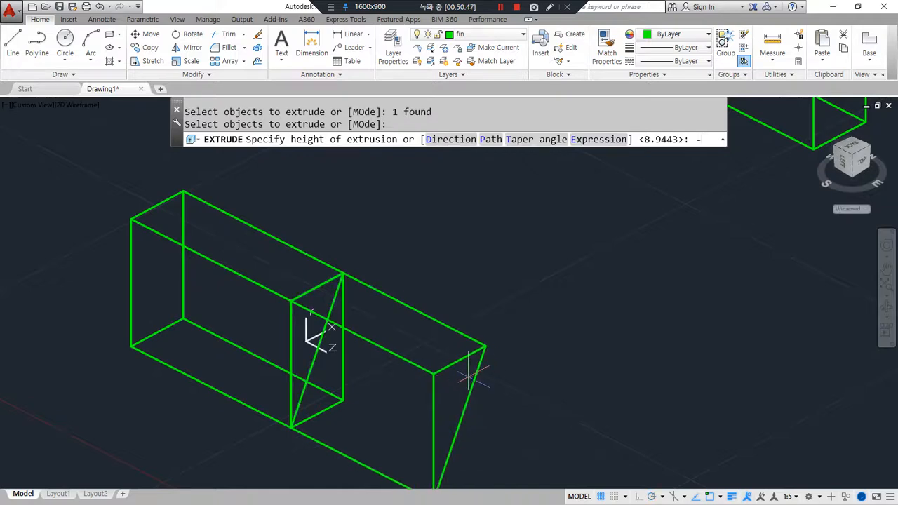
key("Return")
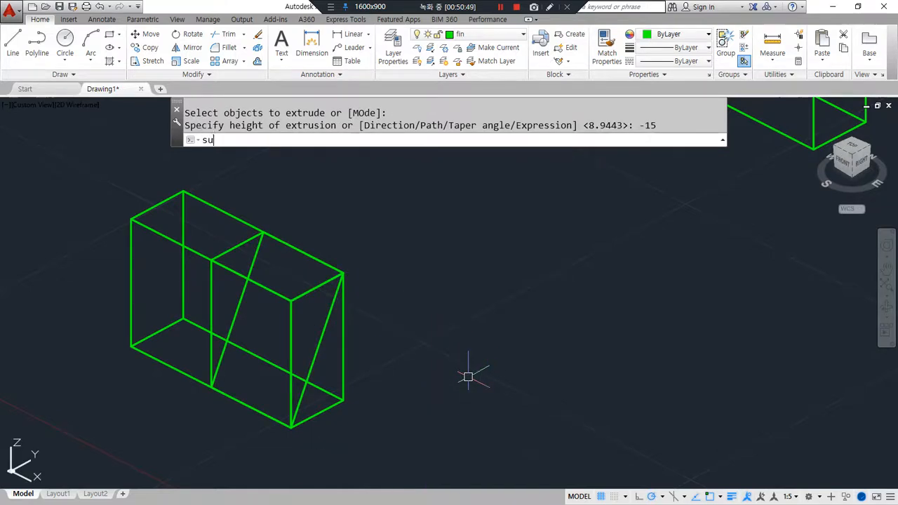
- Subtract the triangular prism from the box to form a sloped front
type("su")
key("Return")
left_click(344, 365)
key("Return")
left_click(319, 351)
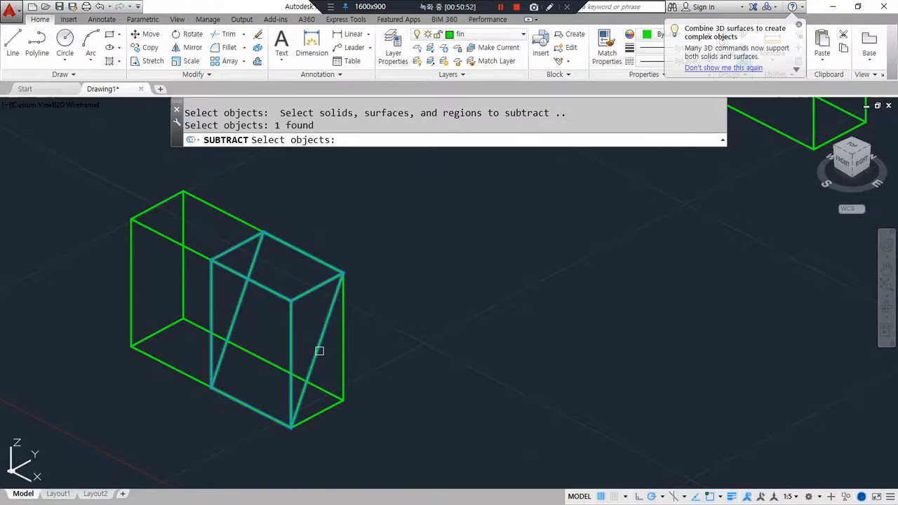
key("Return")
- Display all the arrayed solids in the Conceptual visual style
scroll(347, 360, "down", 5)
middle_click_drag(347, 361, 376, 370, "shift")
type("sha")
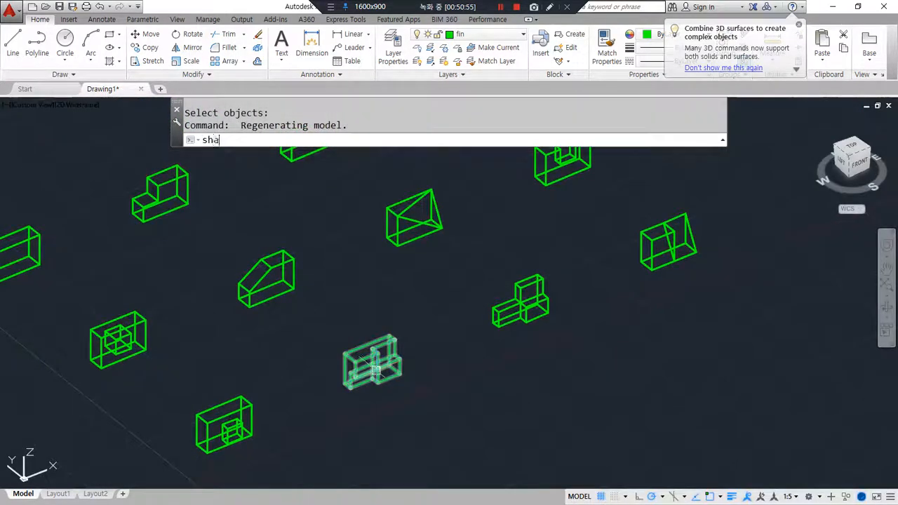
key("Return")
type("c")
key("Return")
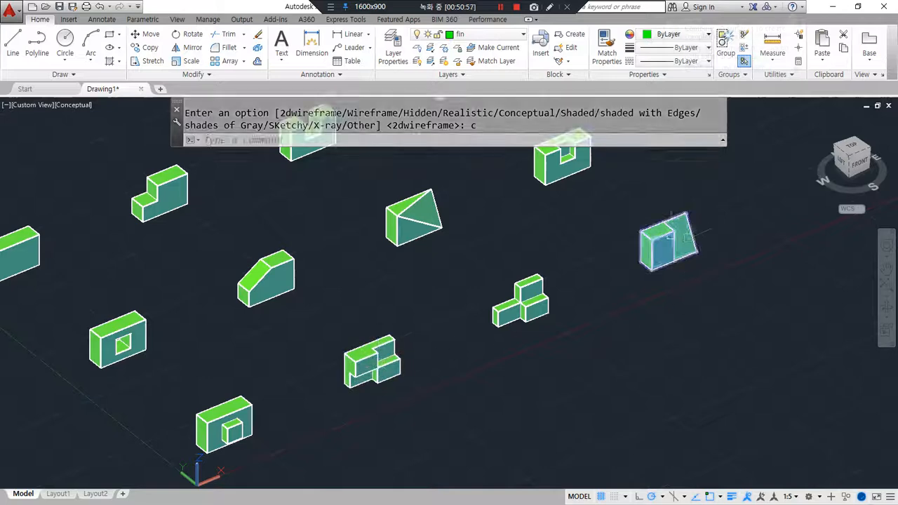